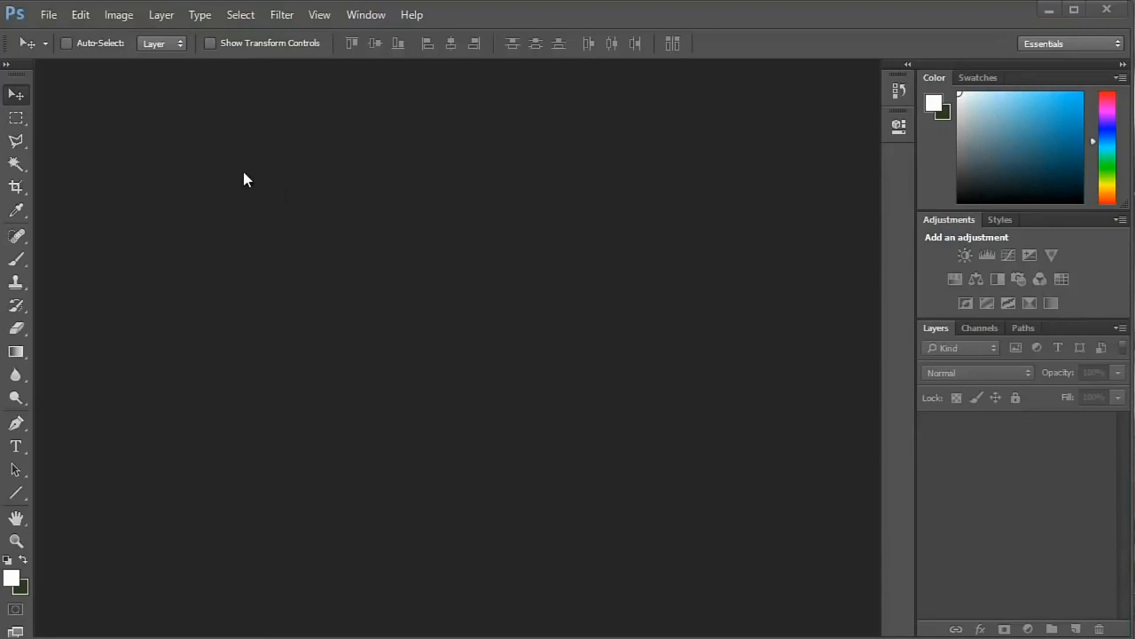
- Open the General preferences and move the dialog clear of the window edges
click(80, 15)
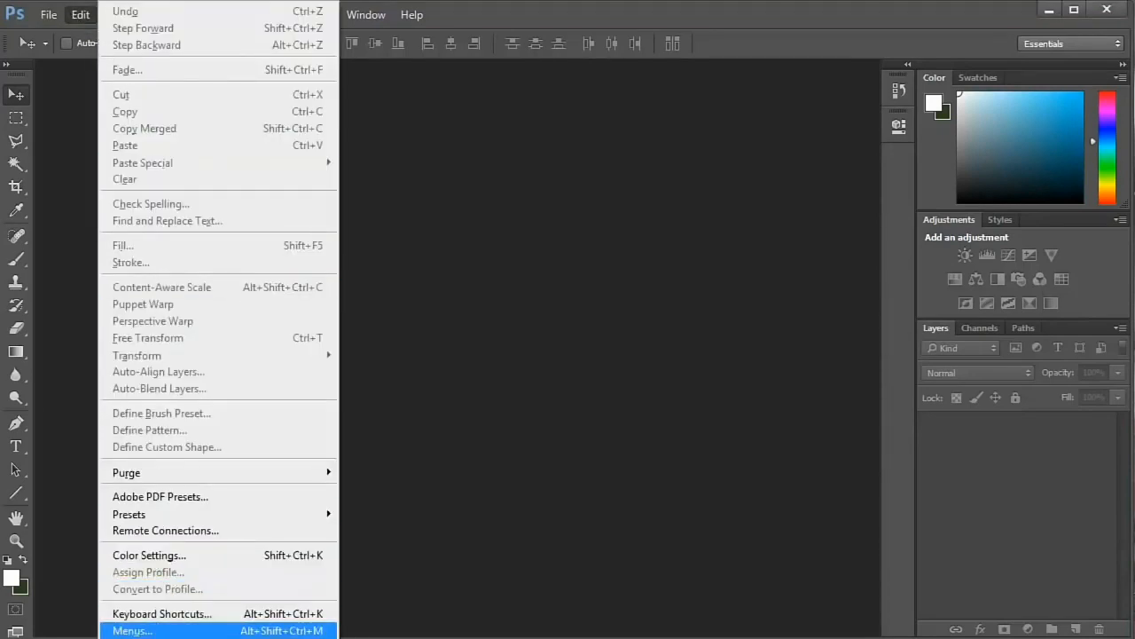
mouse_move(160, 638)
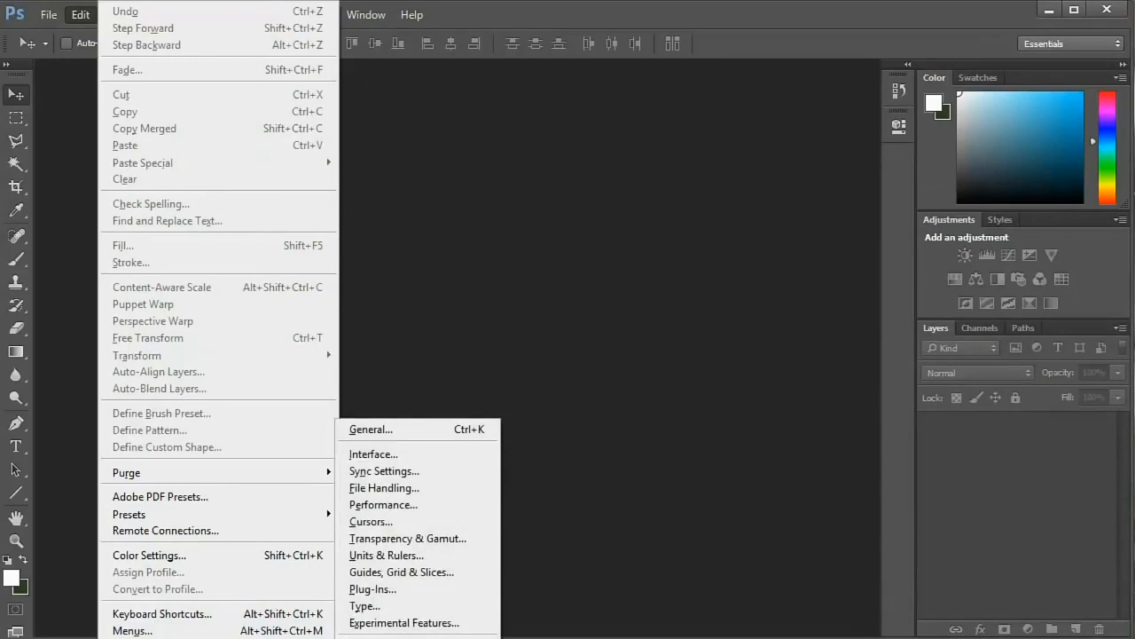
click(415, 433)
drag(538, 61, 448, 95)
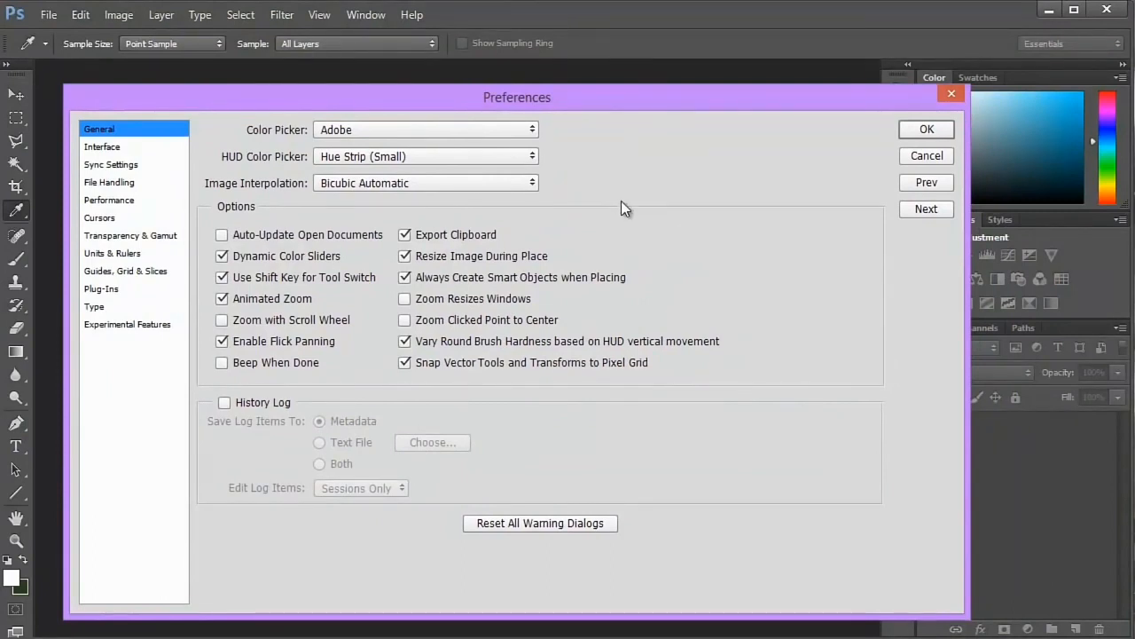
drag(666, 99, 673, 95)
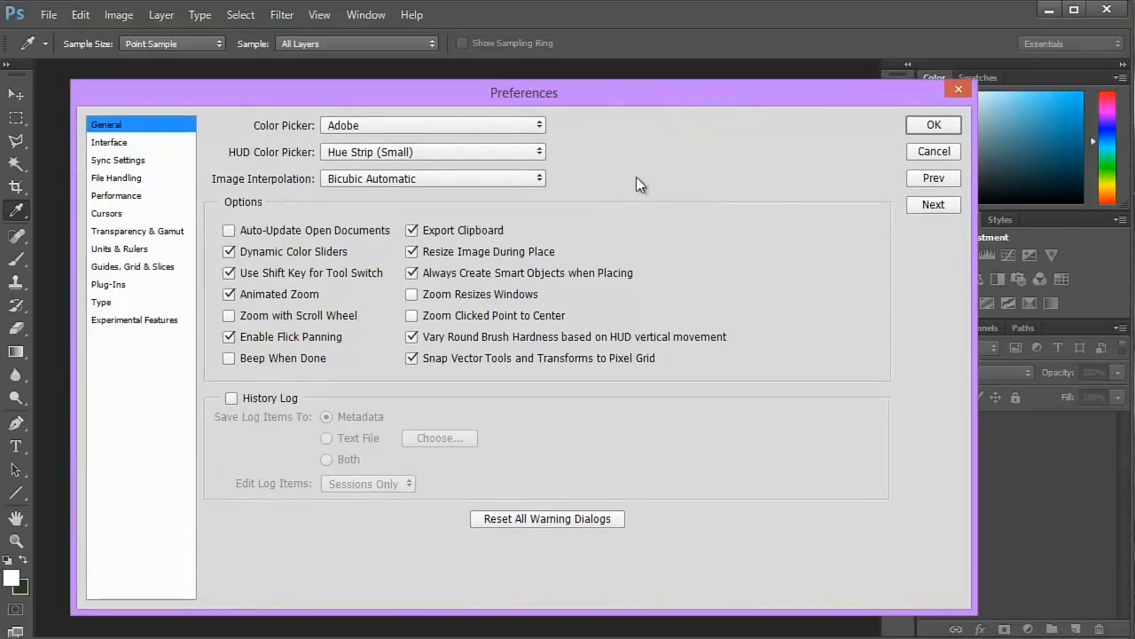
- In the Performance preferences, set the memory Photoshop may use to 5172 MB (81%)
click(124, 196)
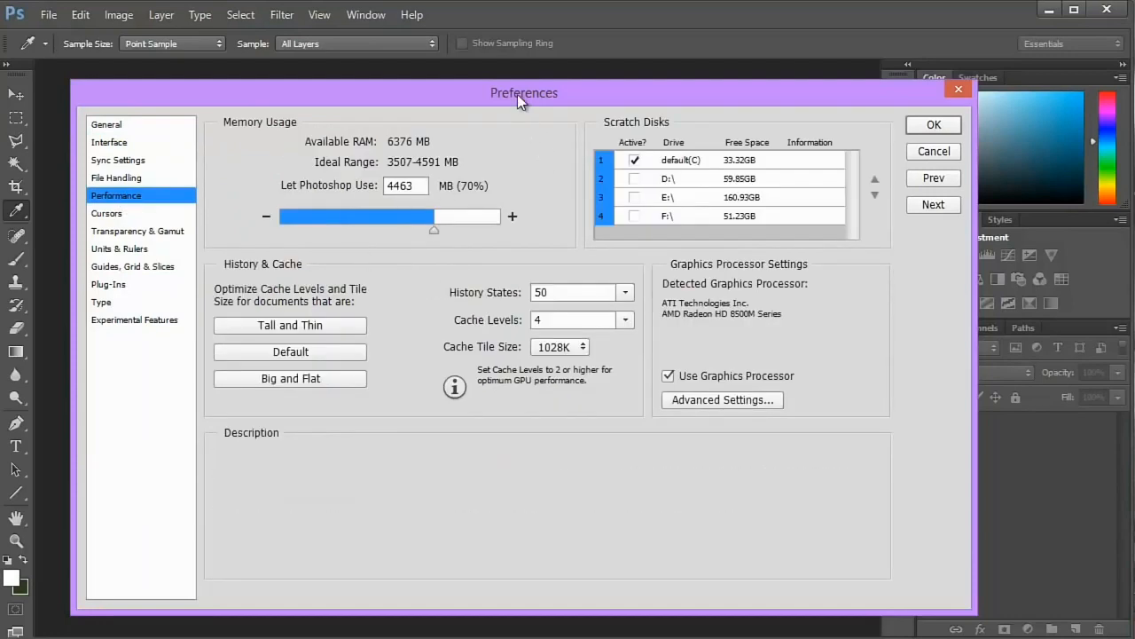
drag(517, 94, 510, 88)
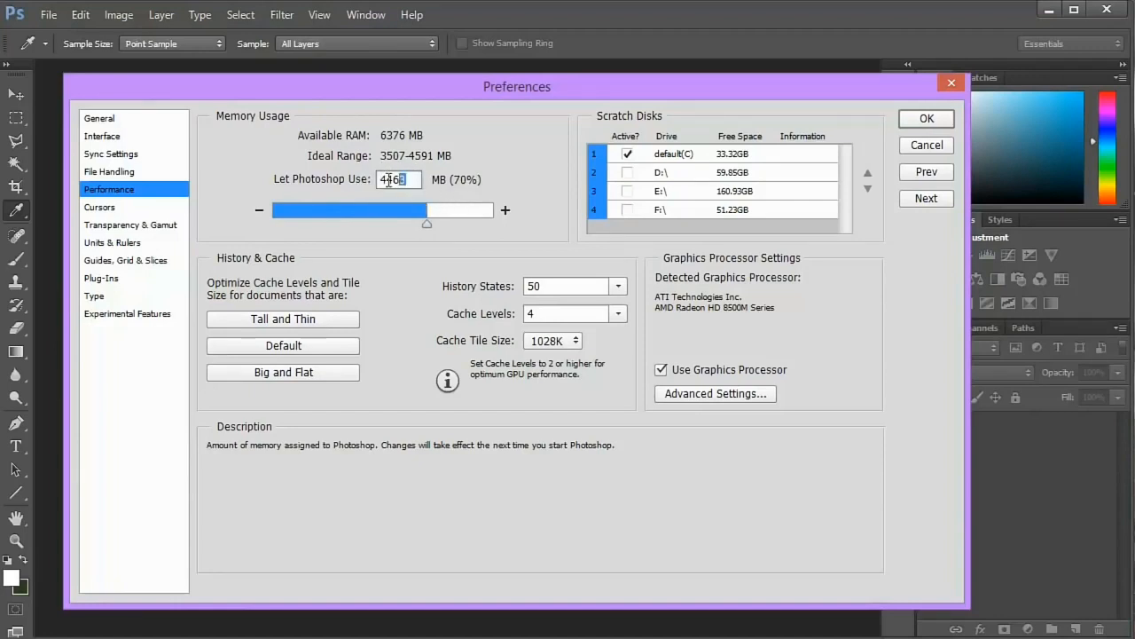
double_click(421, 182)
drag(427, 227, 449, 226)
drag(446, 222, 406, 216)
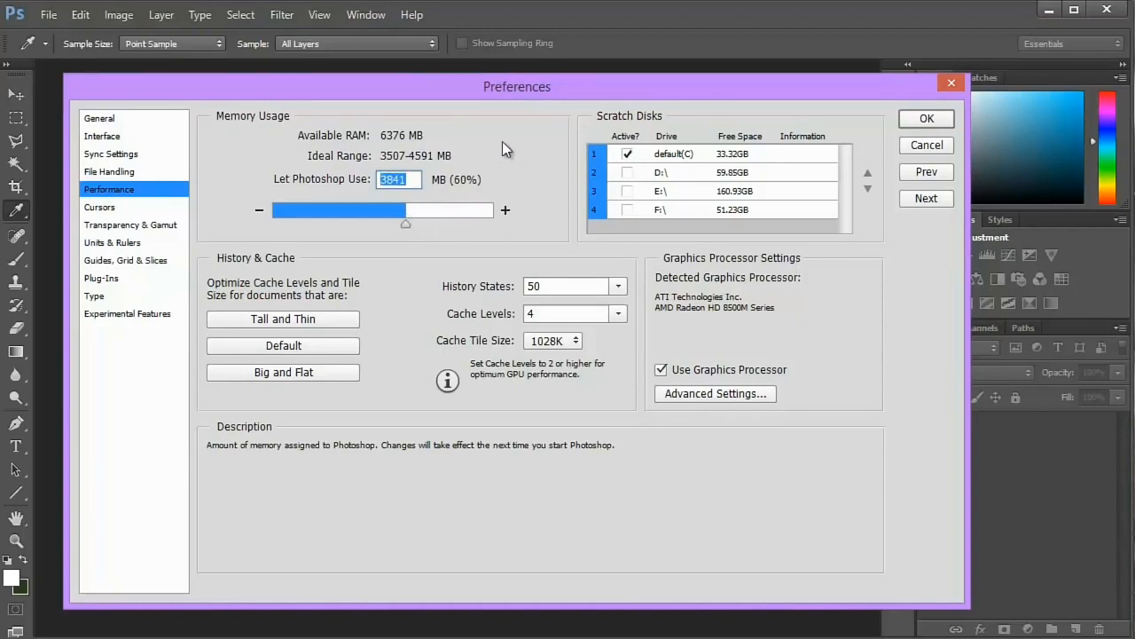
drag(408, 221, 447, 229)
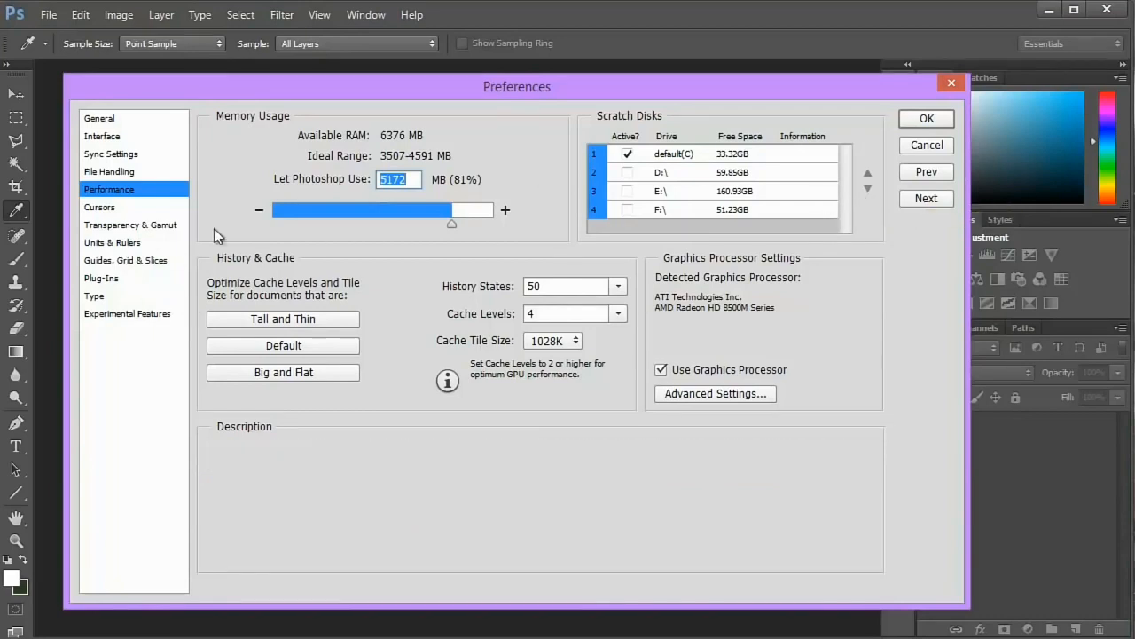
- In the Interface preferences, try out the lighter color themes and choose the darkest one
click(102, 138)
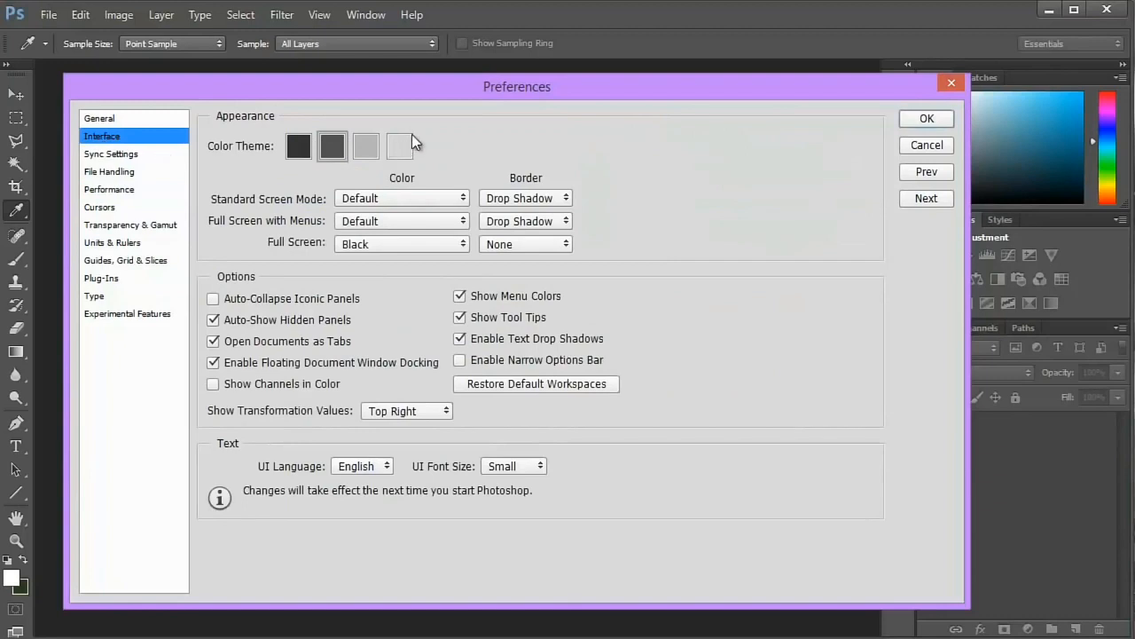
drag(452, 98, 495, 110)
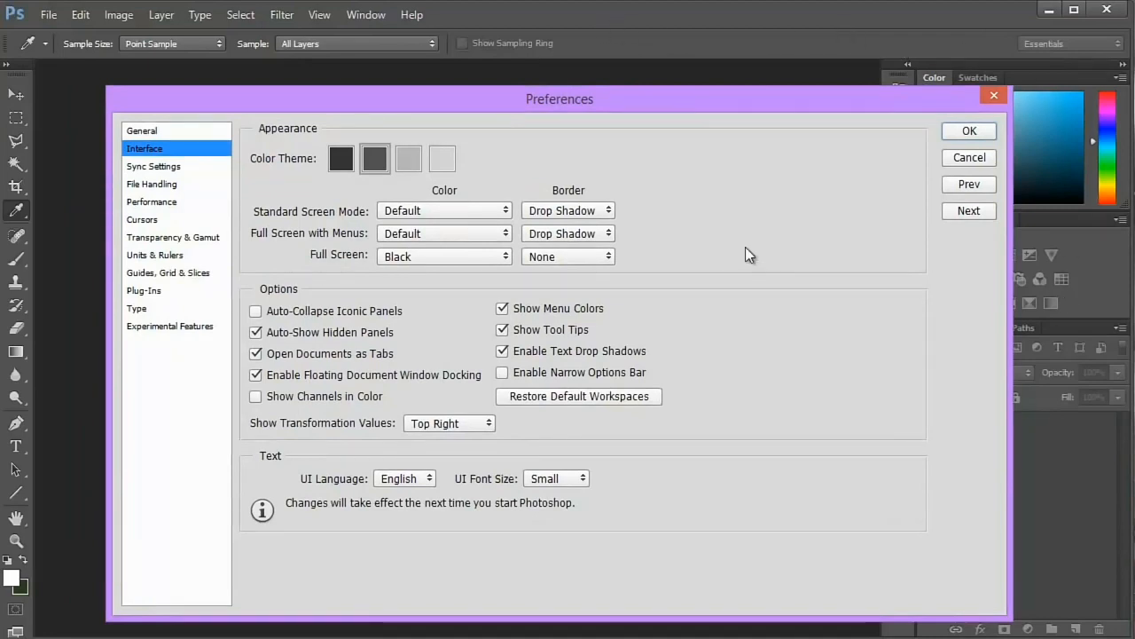
drag(688, 102, 665, 91)
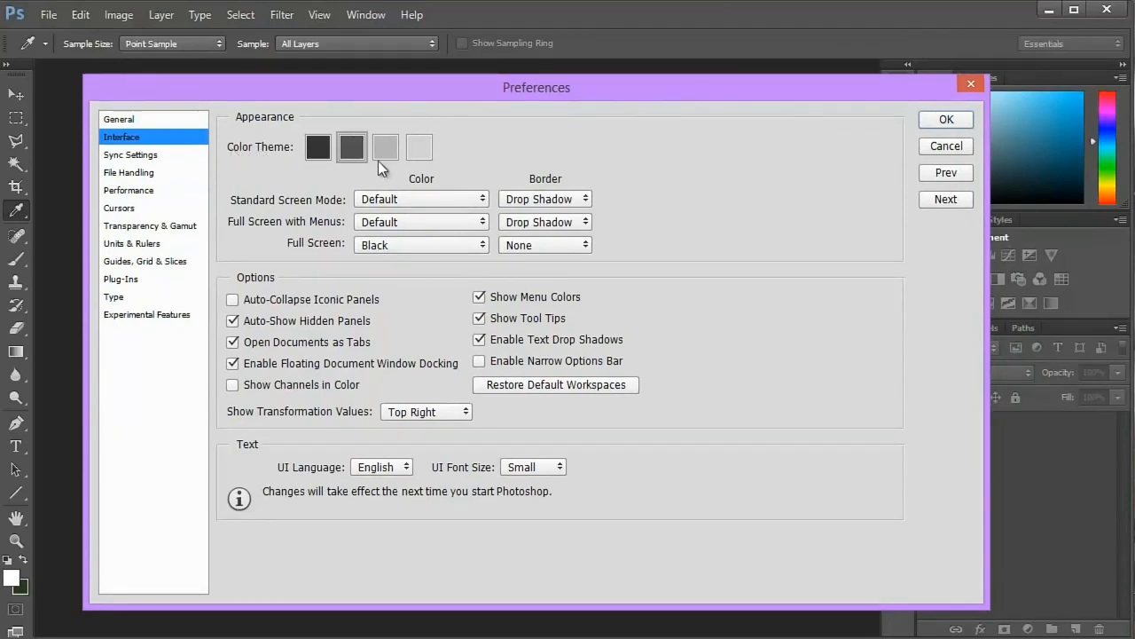
click(417, 156)
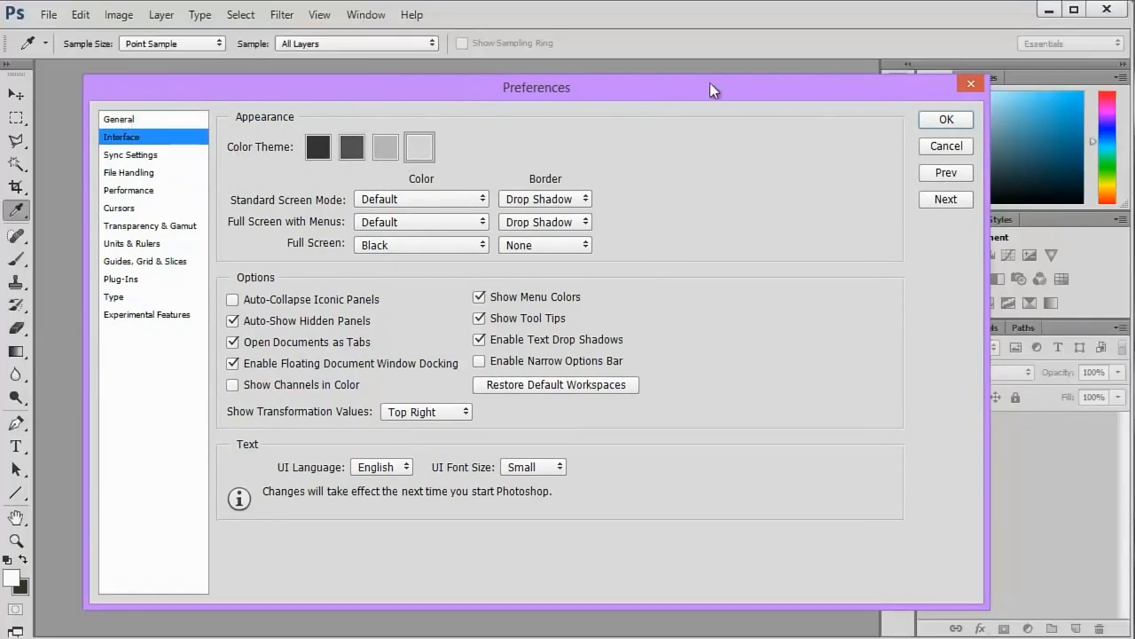
drag(742, 94, 734, 350)
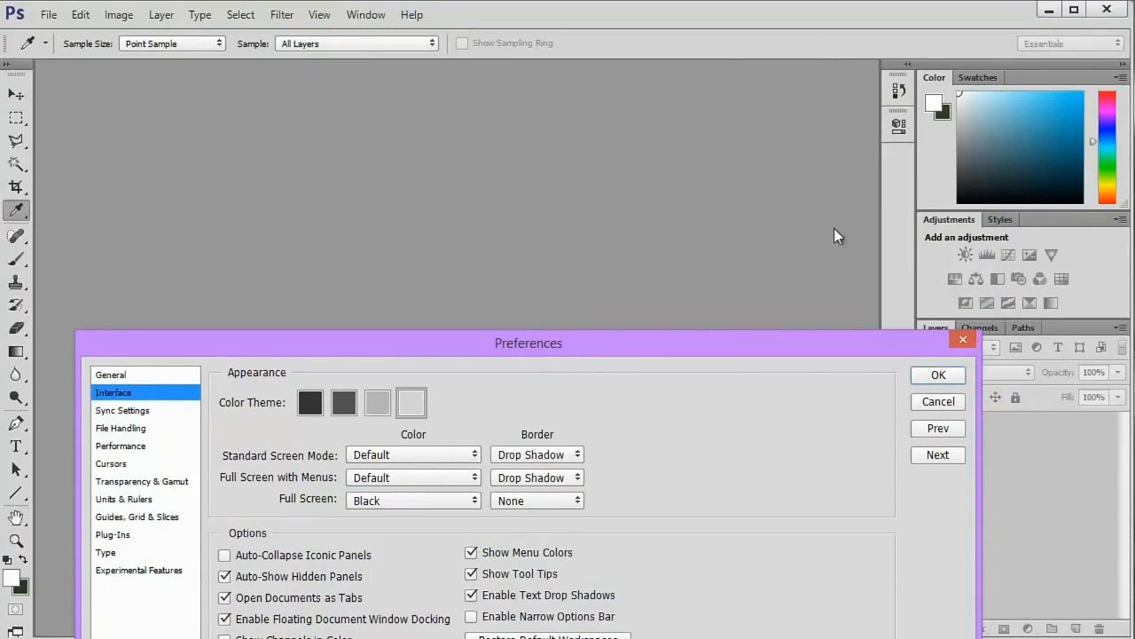
drag(598, 342, 601, 112)
click(377, 174)
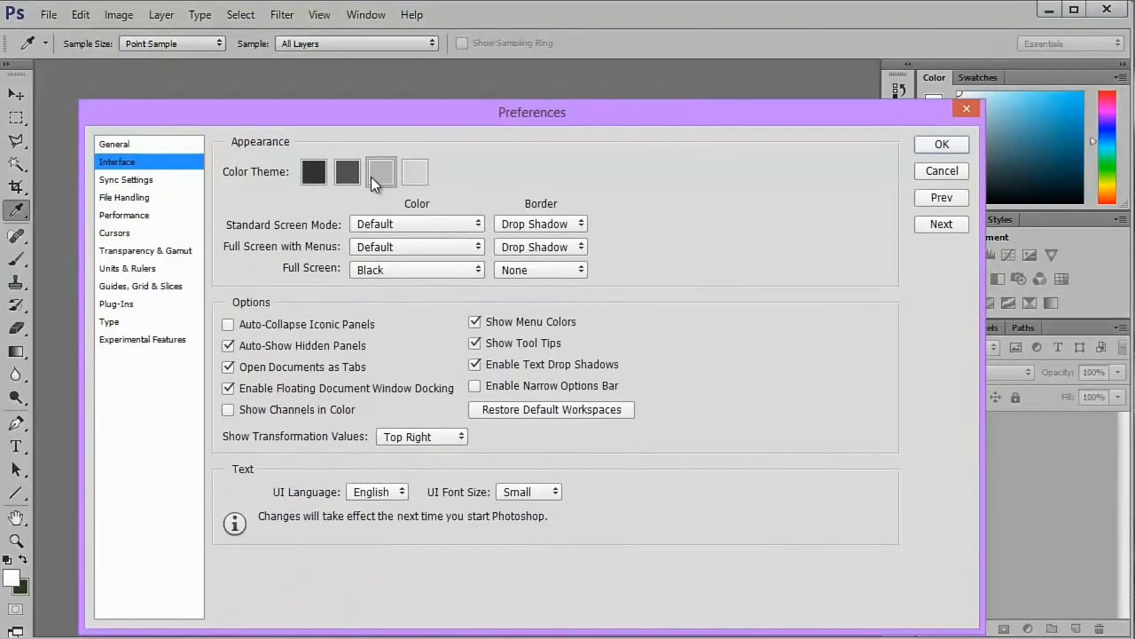
click(343, 177)
click(318, 176)
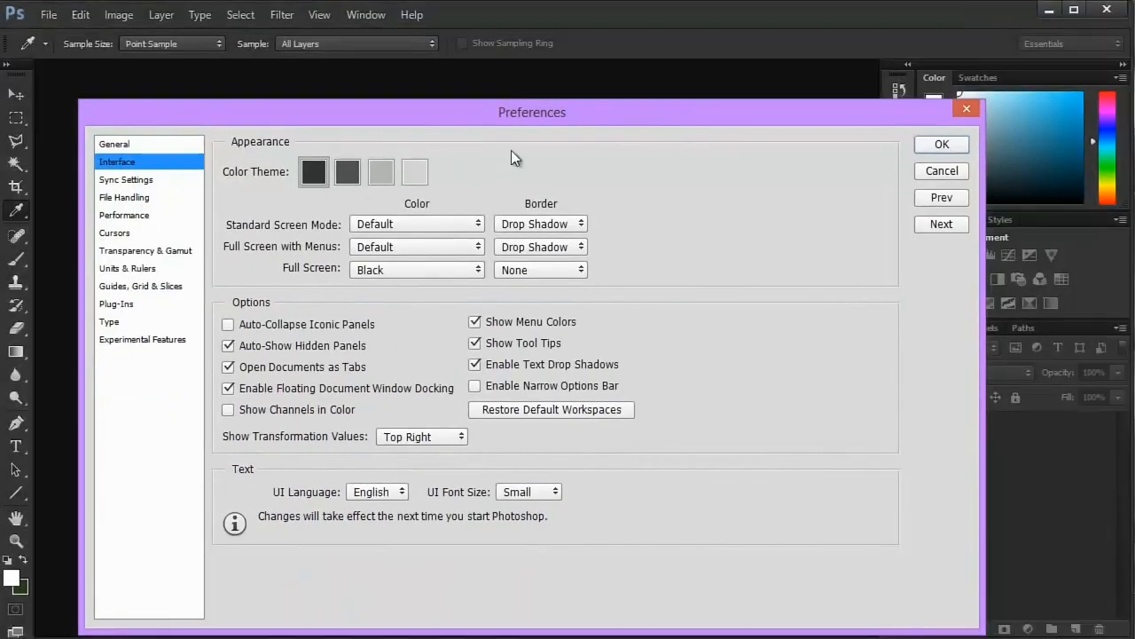
drag(530, 102, 556, 105)
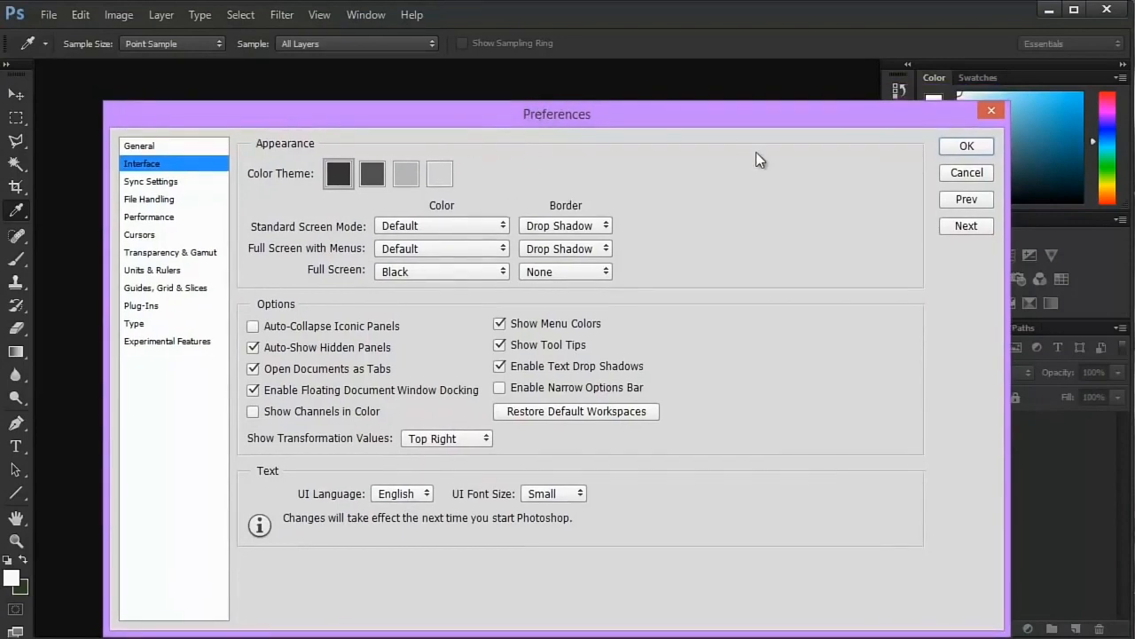
drag(670, 123, 668, 103)
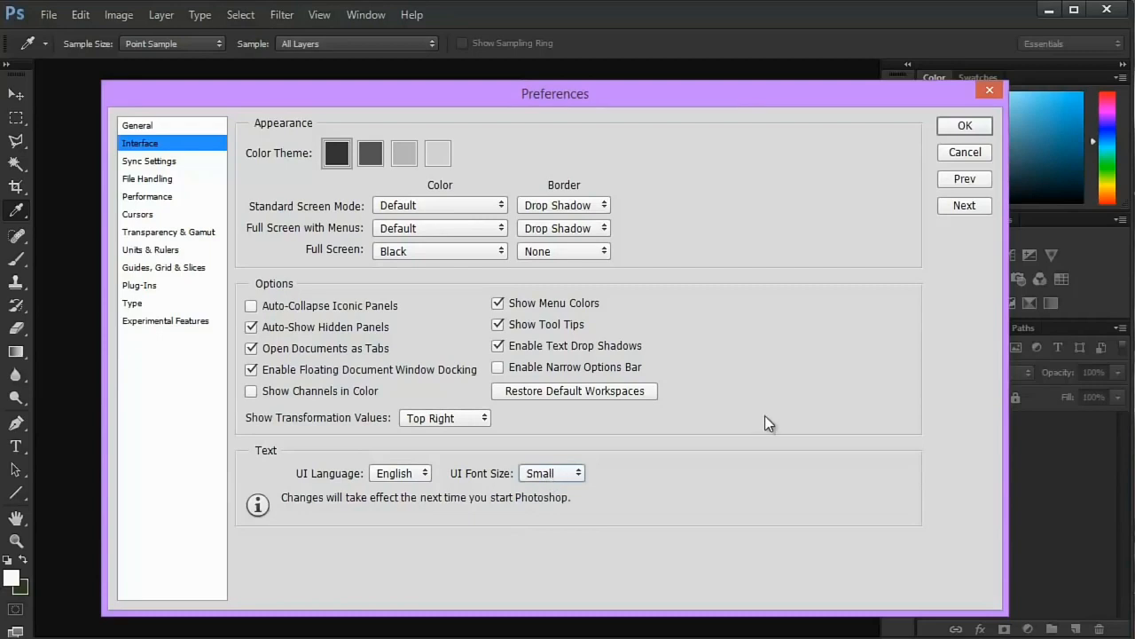
drag(743, 105, 726, 92)
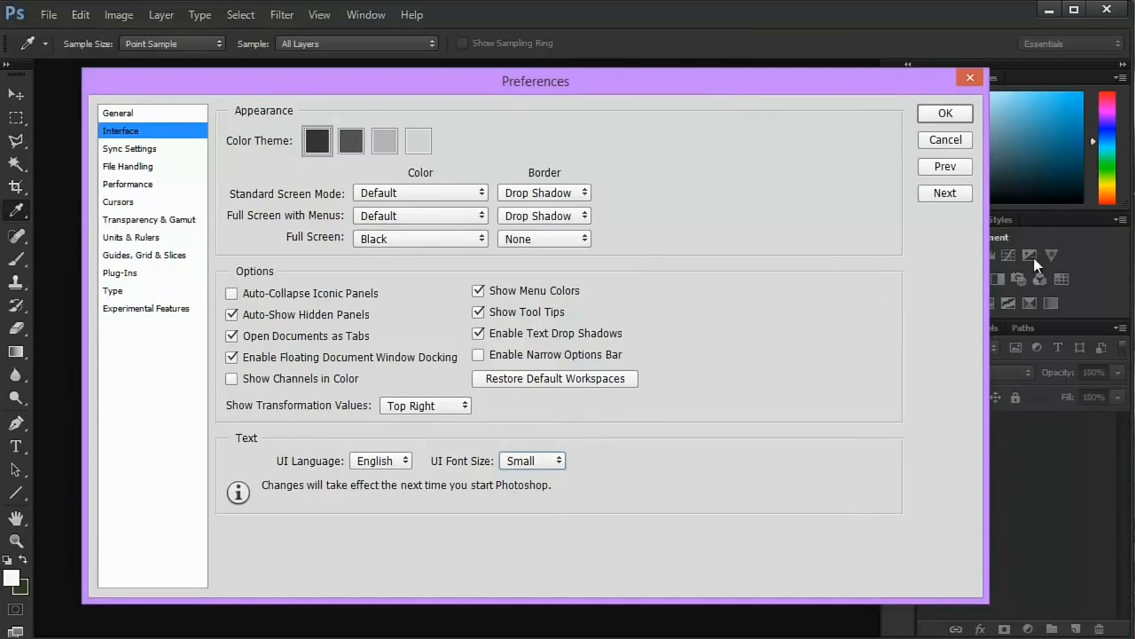
- Try the Medium UI font size in the Interface preferences' text settings
click(549, 462)
click(521, 513)
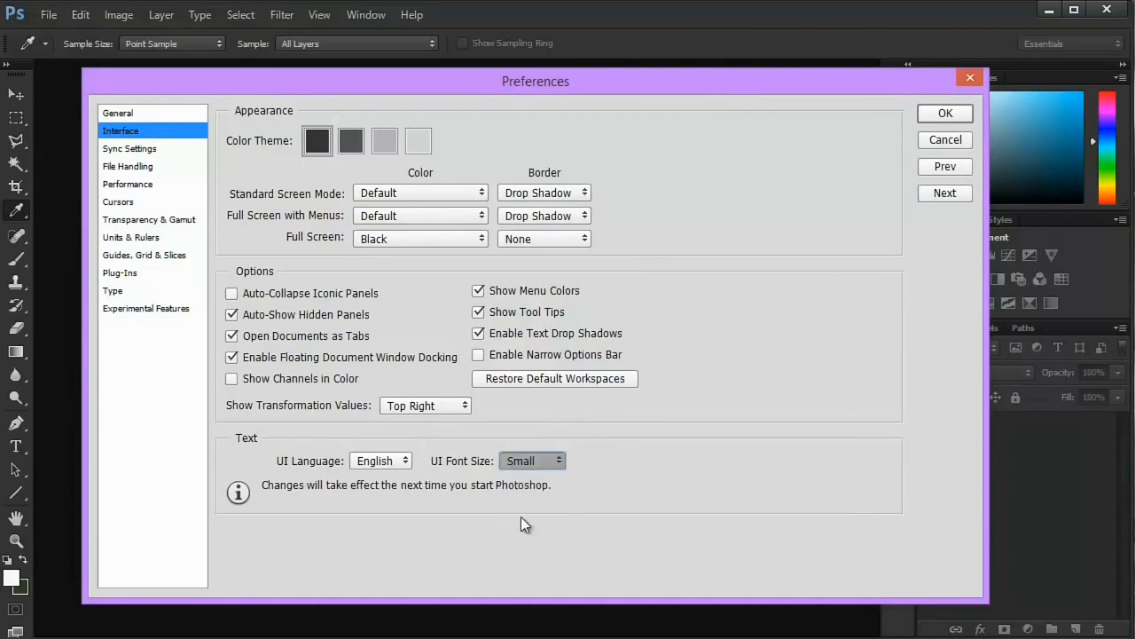
click(523, 462)
click(522, 498)
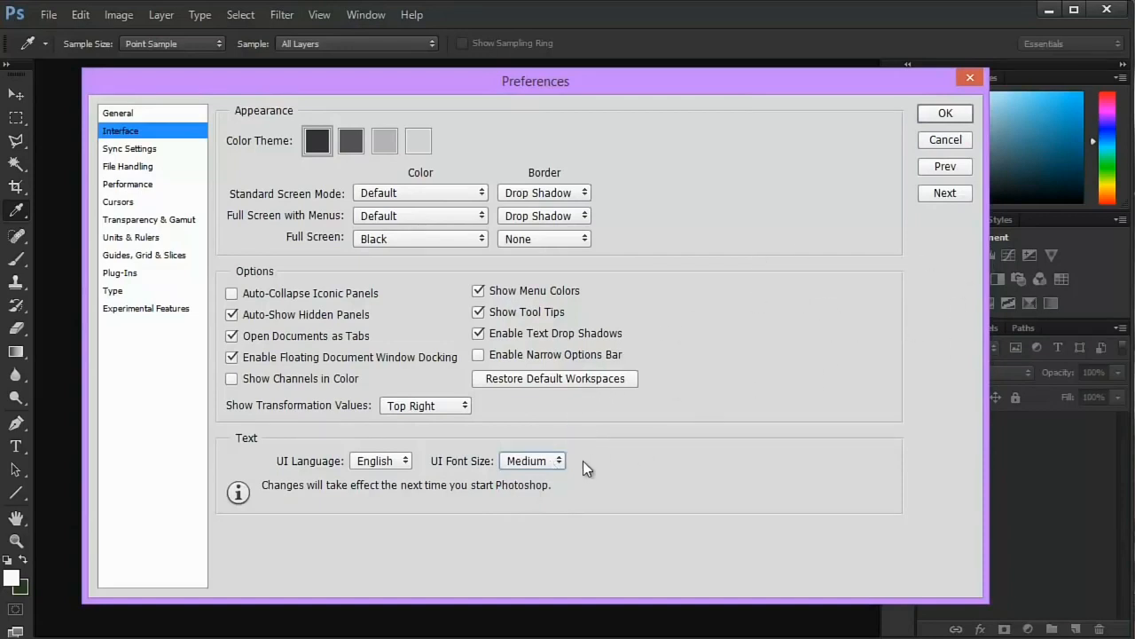
click(544, 465)
click(527, 481)
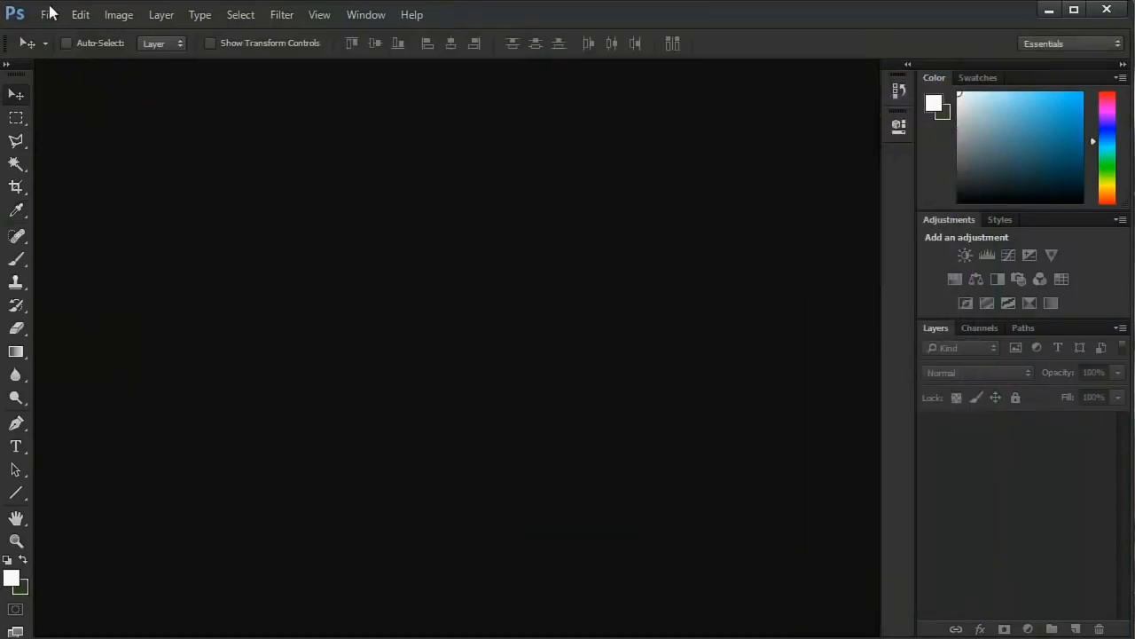
- Reopen the preferences and show the File Handling settings
click(83, 18)
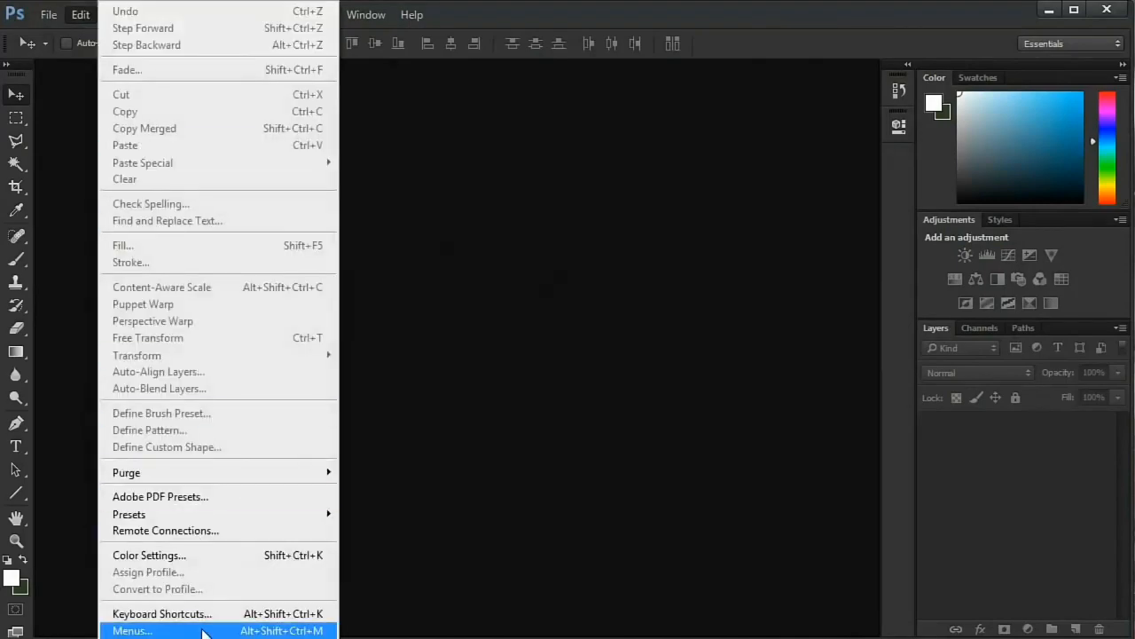
mouse_move(206, 638)
click(428, 432)
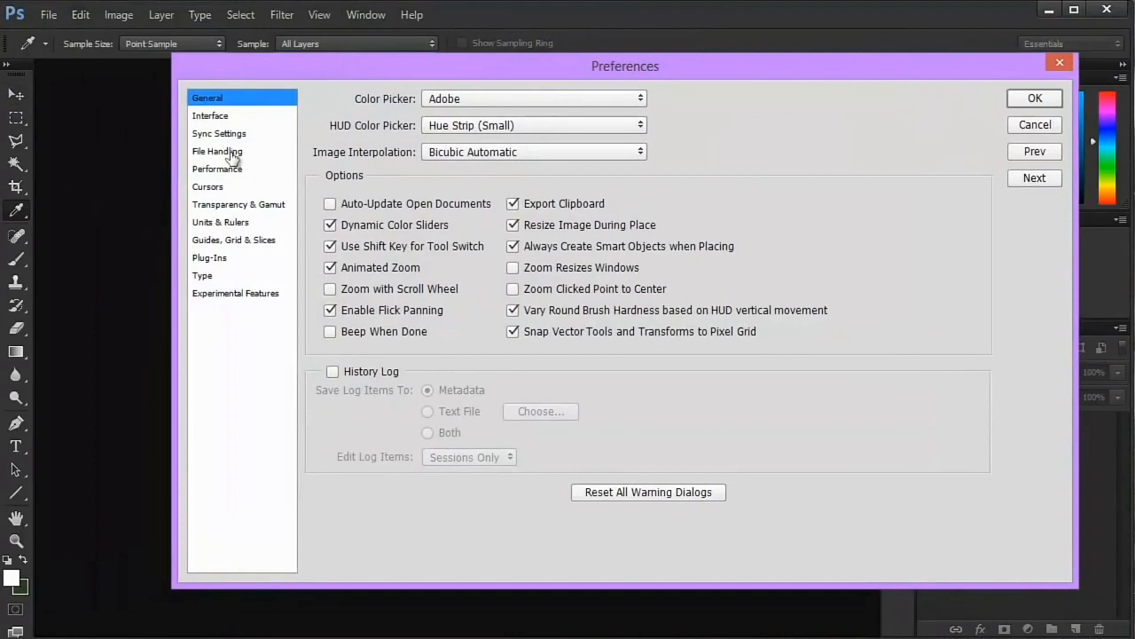
click(233, 154)
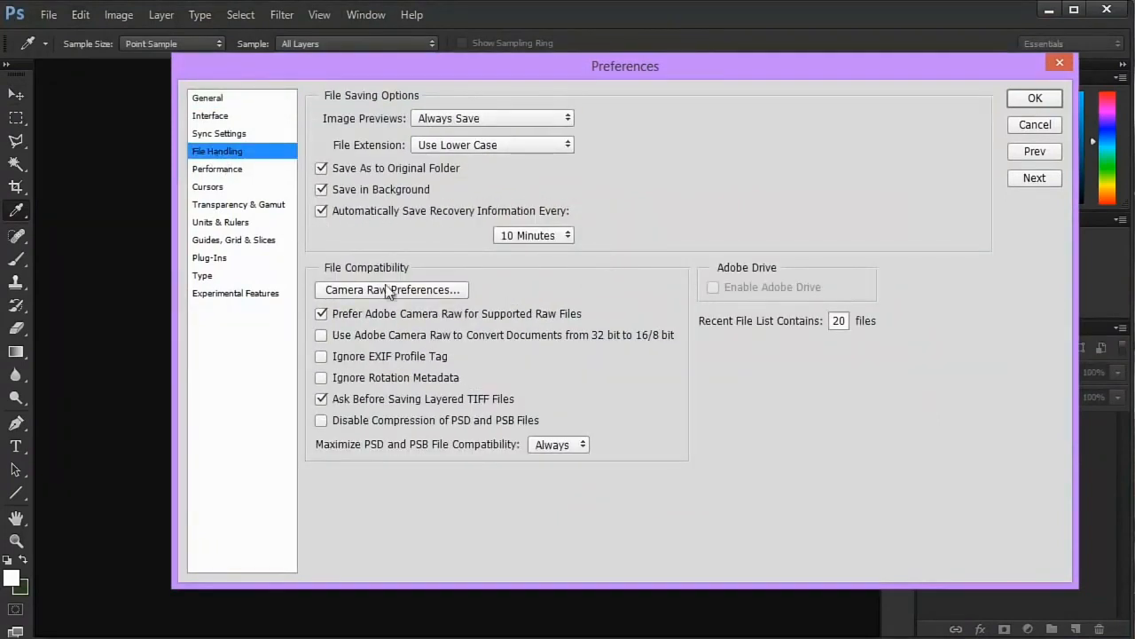
- Choose the interval for automatically saving recovery information and apply the preferences
click(542, 238)
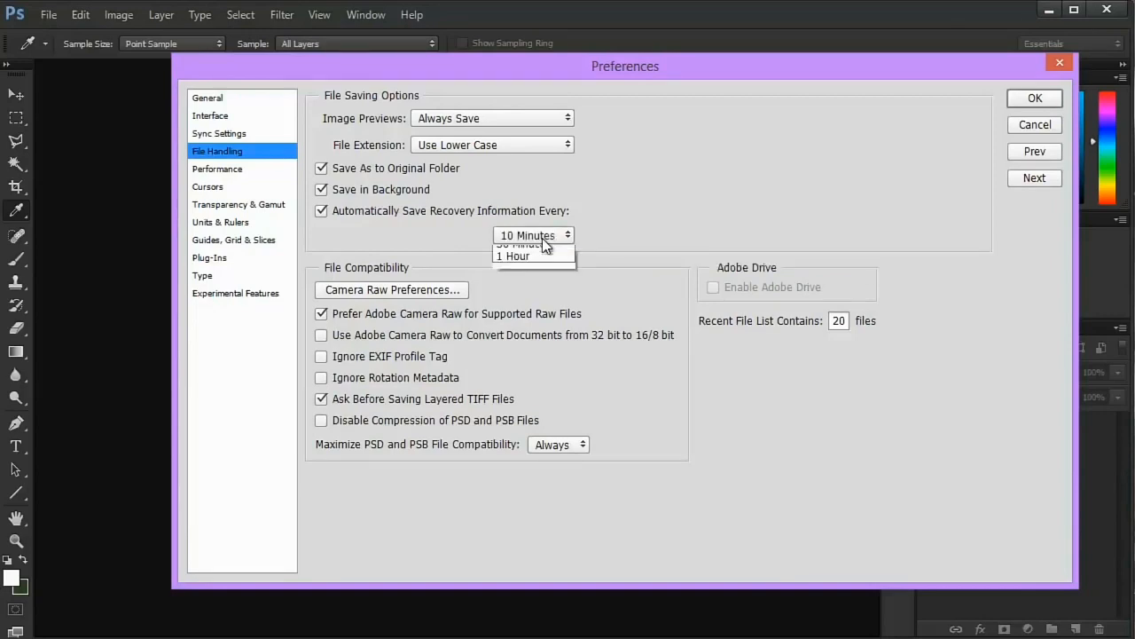
click(542, 237)
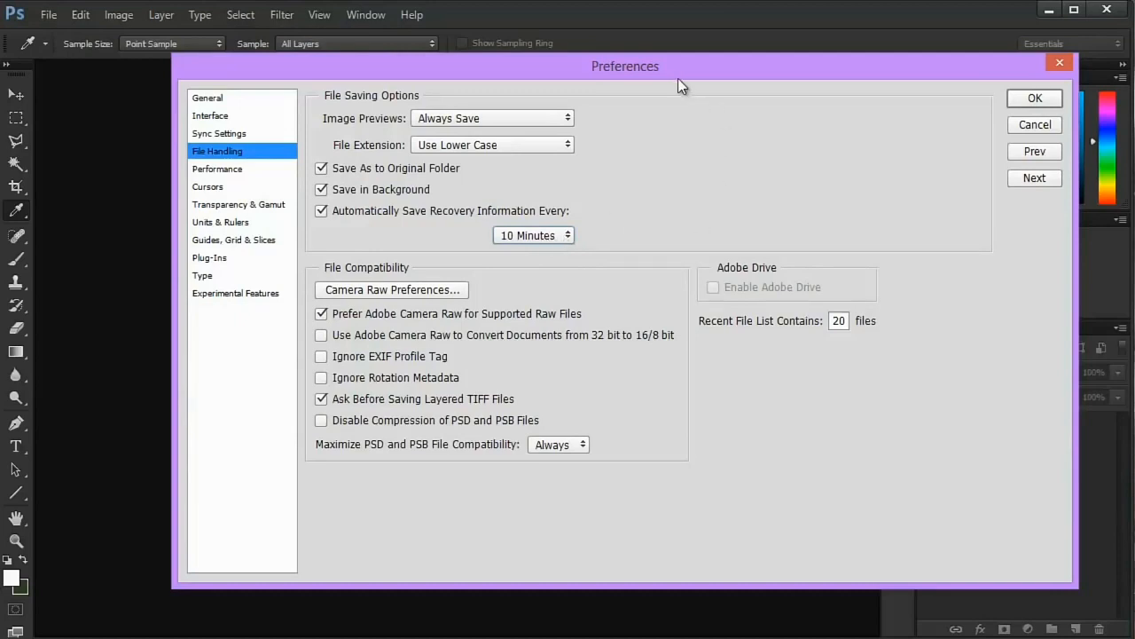
drag(678, 82, 594, 92)
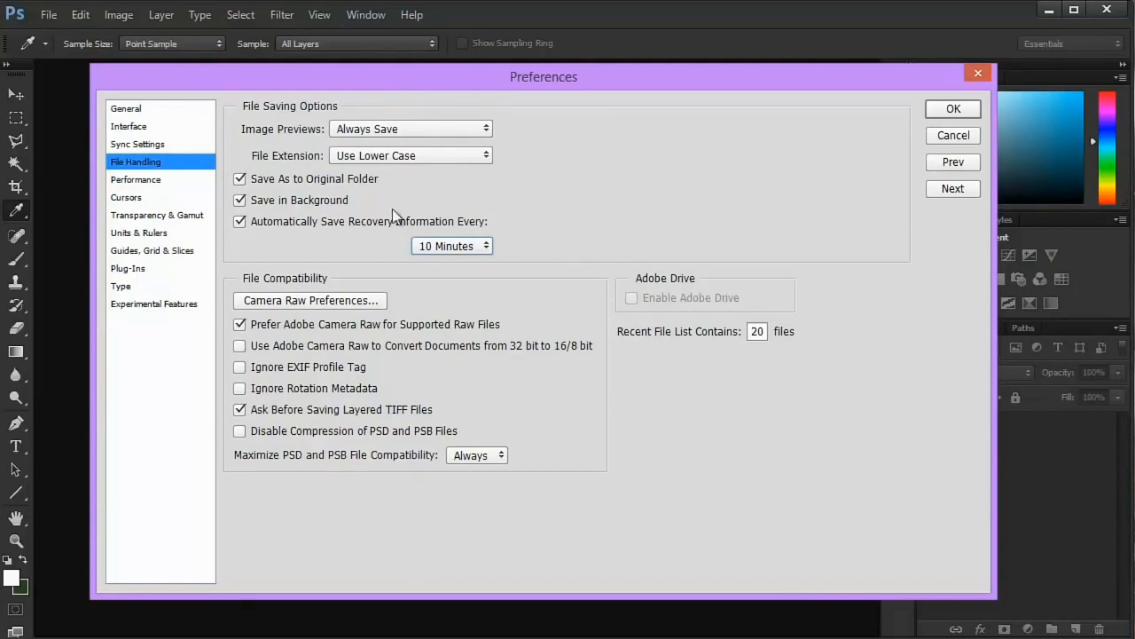
click(434, 246)
click(442, 263)
click(951, 109)
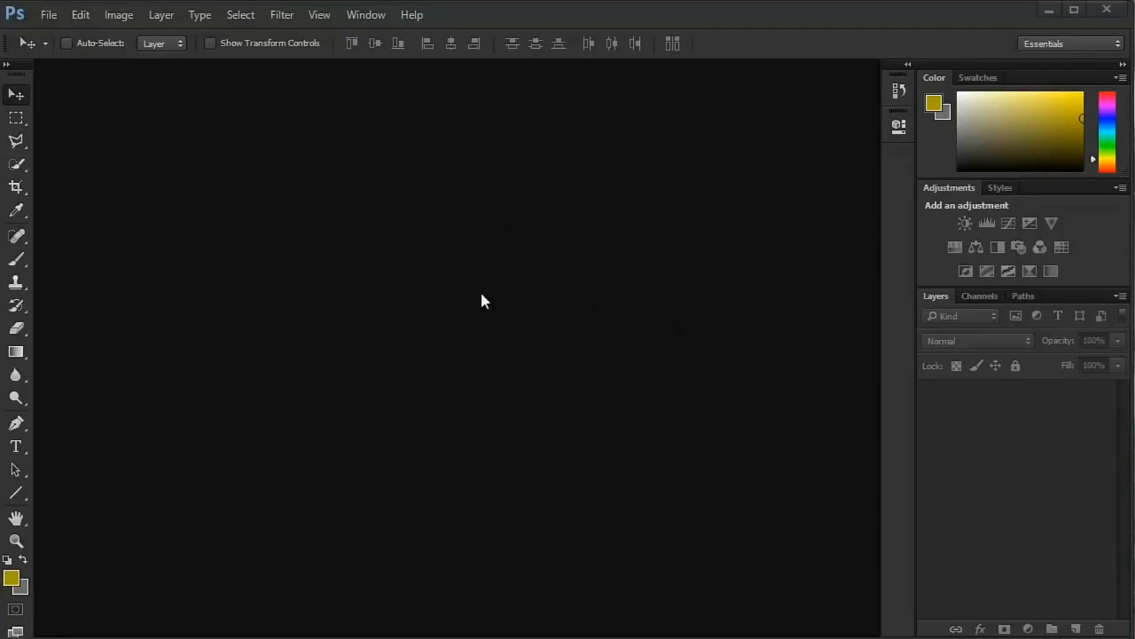
- Start opening a file and browse to the "Bikes,Cars & planes" folder inside Images > HD Collection
key(ctrl+o)
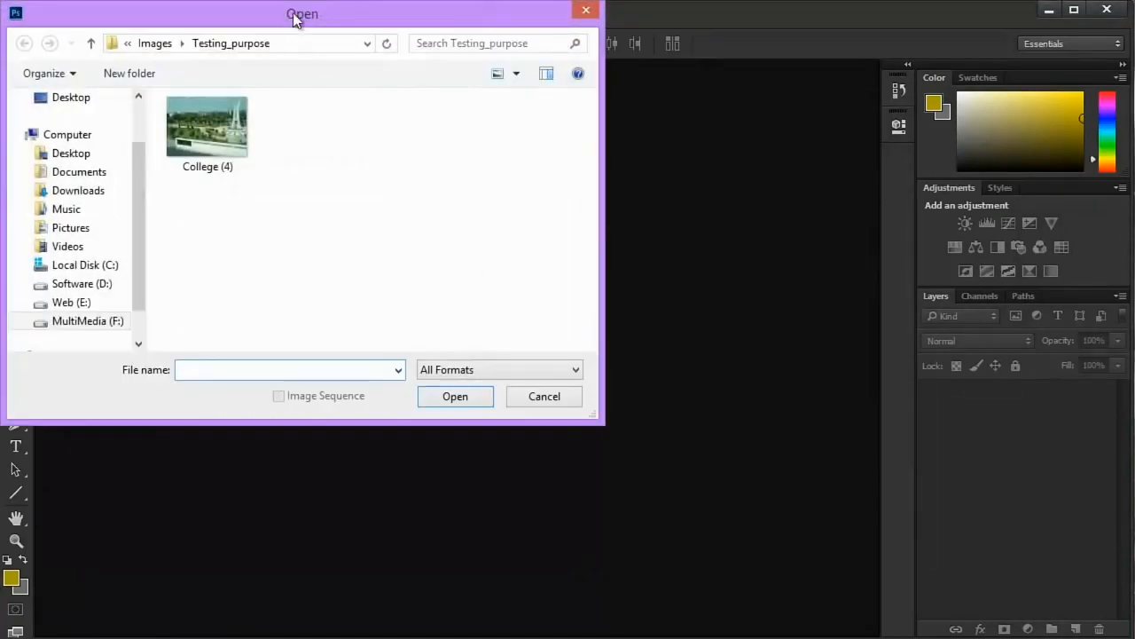
drag(295, 20, 480, 75)
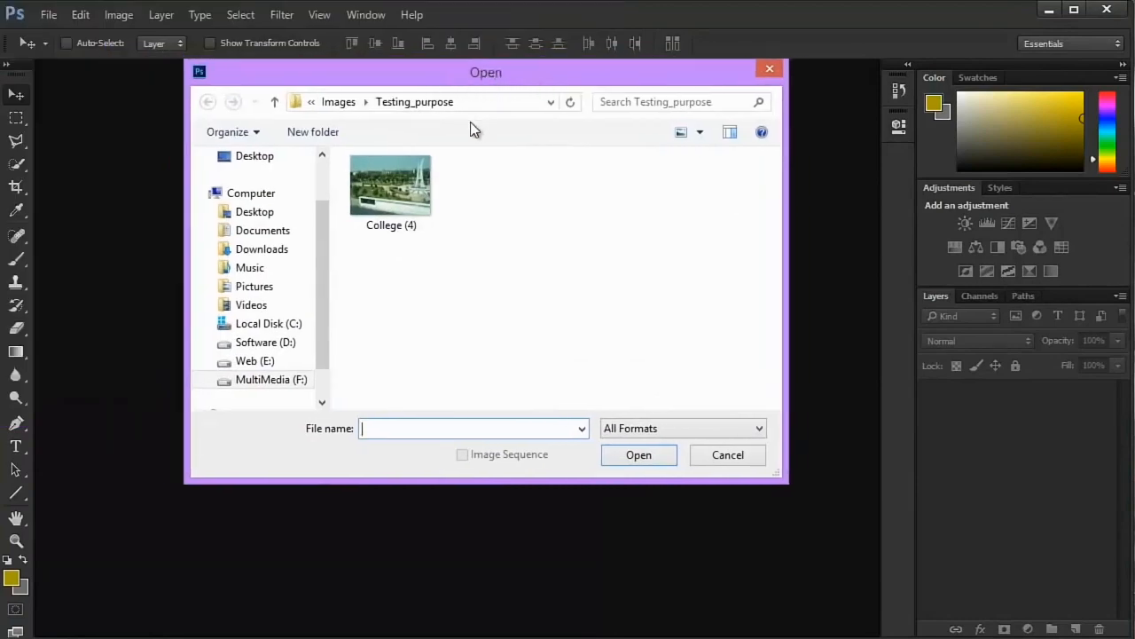
click(352, 101)
double_click(389, 236)
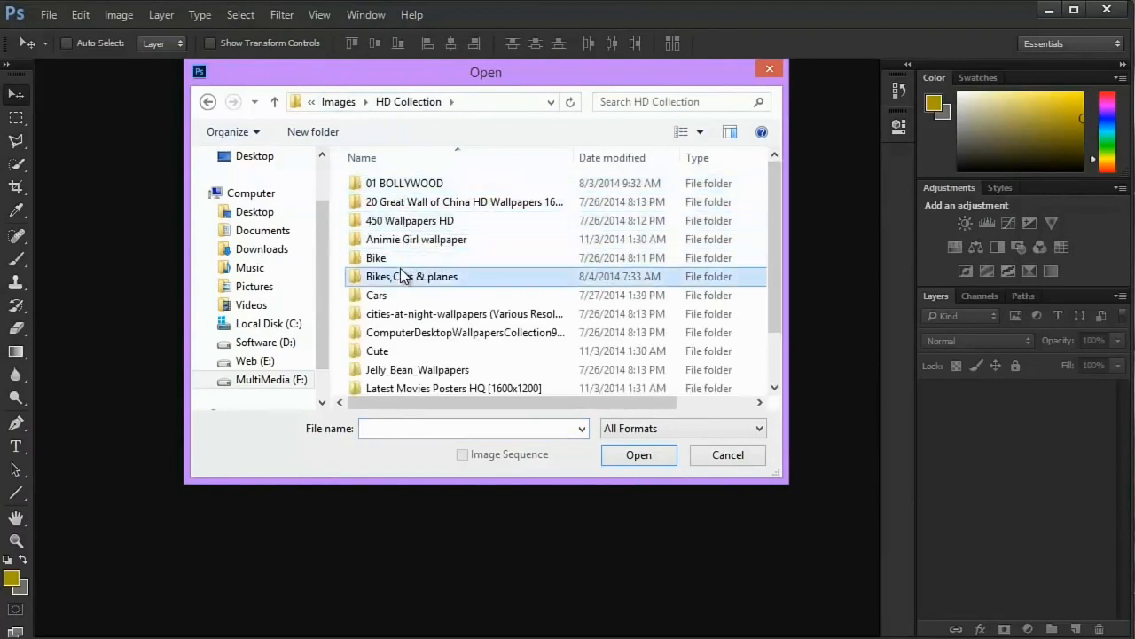
double_click(401, 277)
- Enlarge the Open dialog and select the aircraft4 image in the "Bikes,Cars & planes" folder
drag(494, 74, 532, 57)
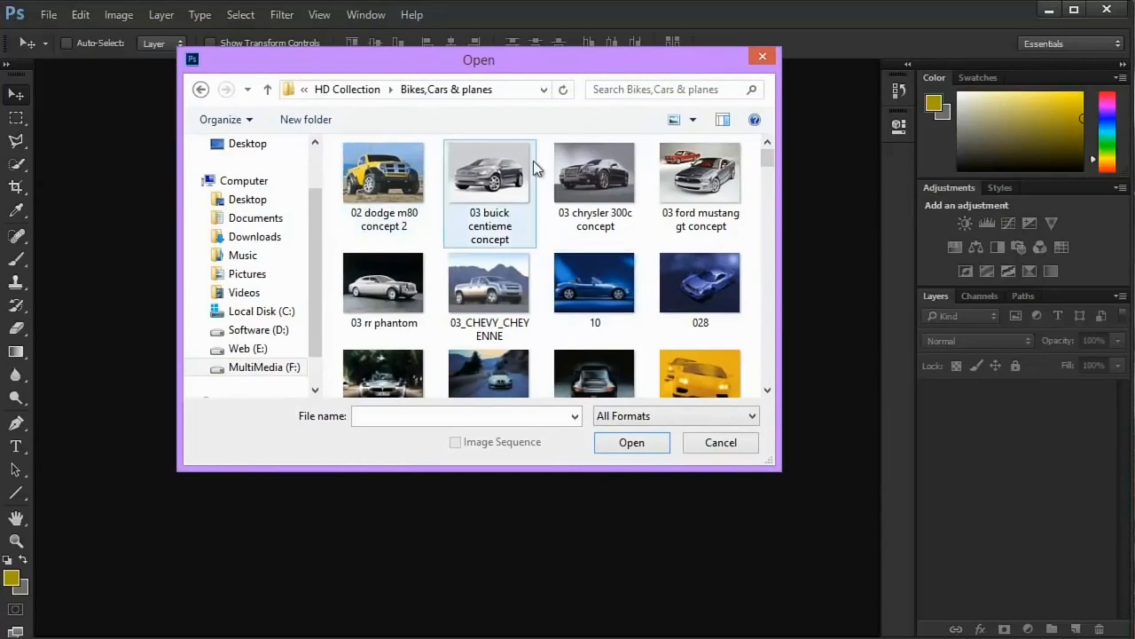
drag(774, 463, 812, 511)
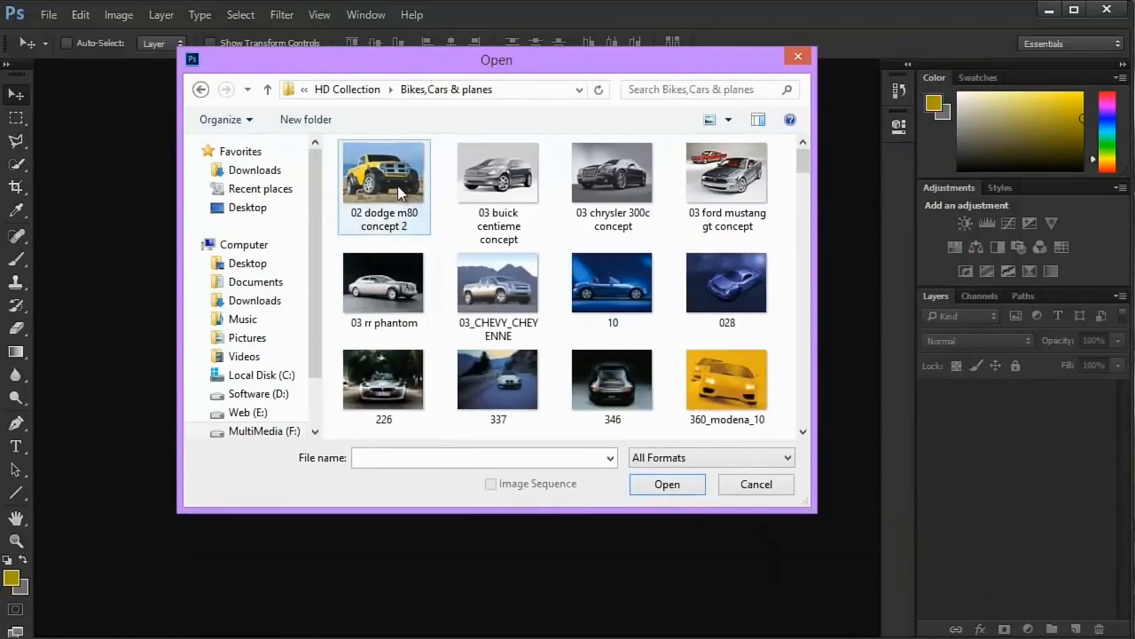
mouse_move(782, 163)
mouse_down()
mouse_move(456, 169)
mouse_move(390, 217)
mouse_move(383, 390)
mouse_move(390, 204)
mouse_move(396, 555)
mouse_move(384, 150)
mouse_move(374, 286)
mouse_up()
click(688, 270)
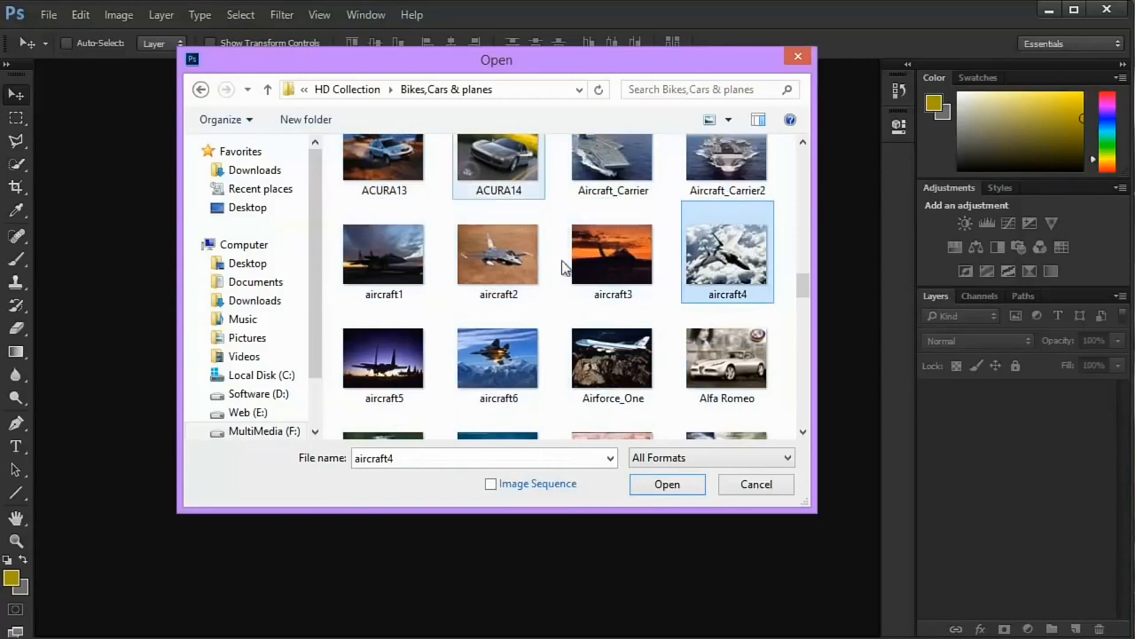
- Select the aircraft1, aircraft2, aircraft3 and aircraft4 images individually as a group, and return to aircraft4 alone
click(395, 275)
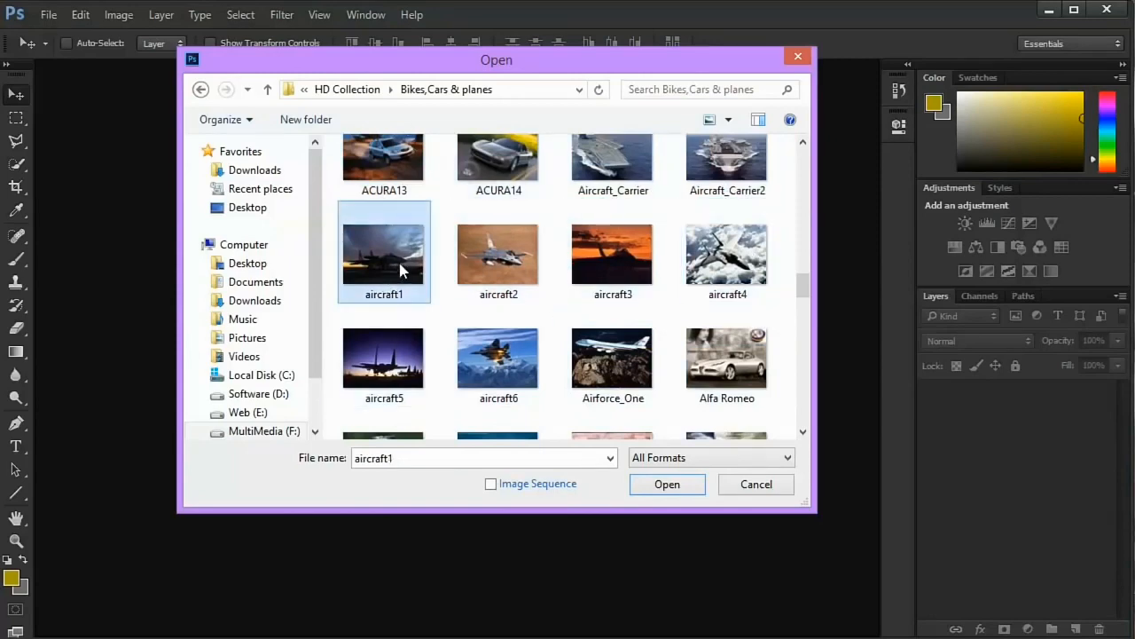
ctrl+click(497, 257)
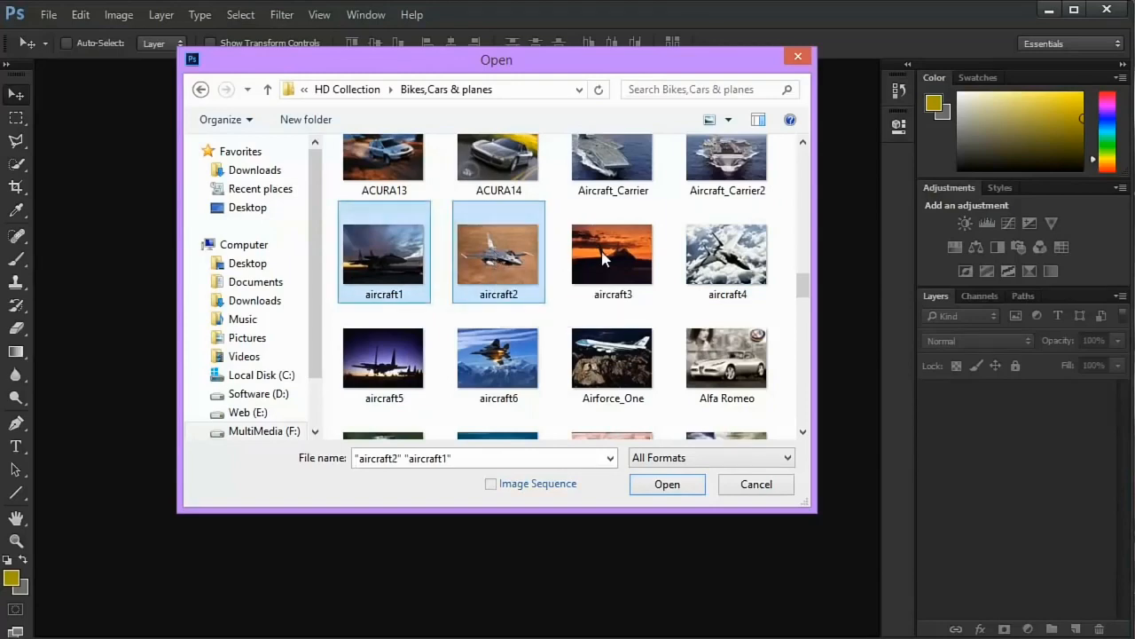
ctrl+click(612, 259)
ctrl+click(737, 292)
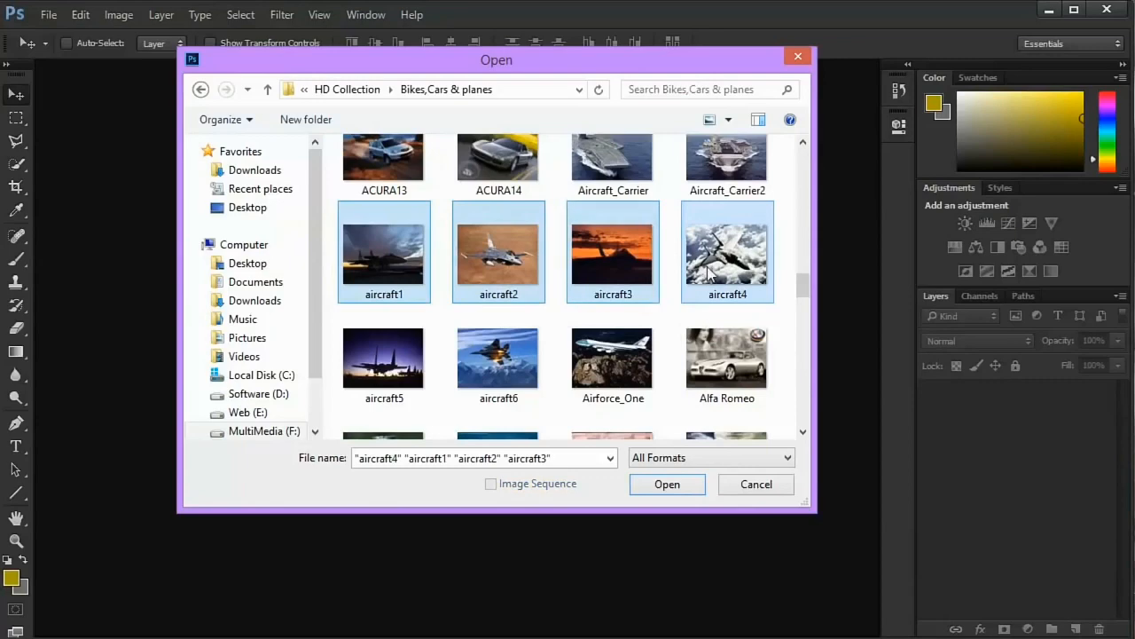
click(714, 273)
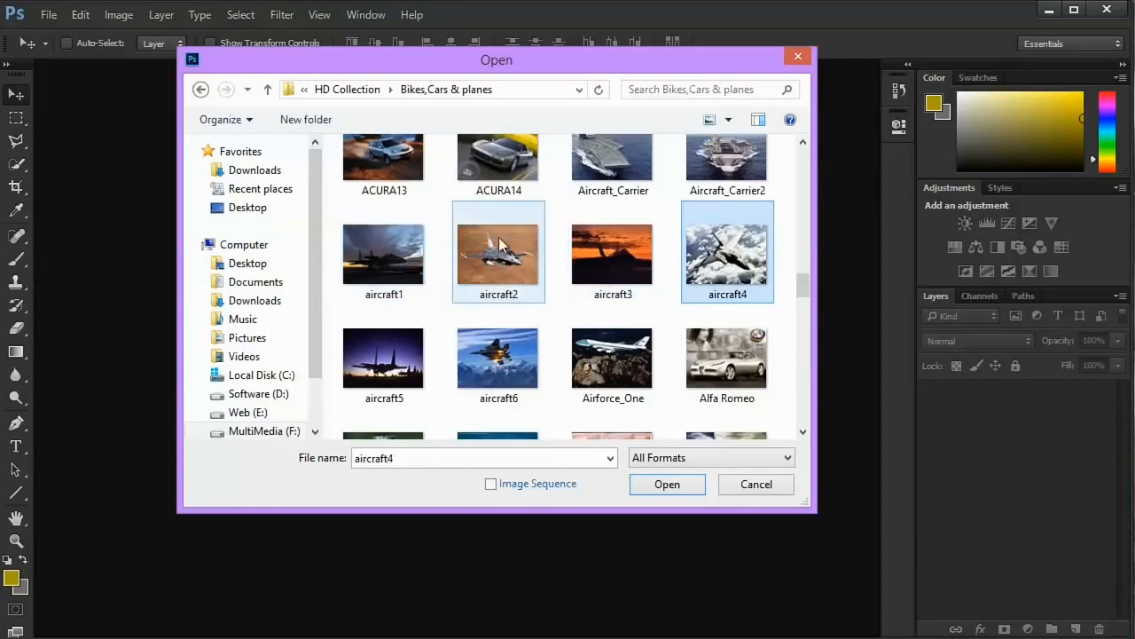
- Select the whole range of images from aircraft1 through Aston and open them all
click(399, 244)
scroll(398, 244, down, 1)
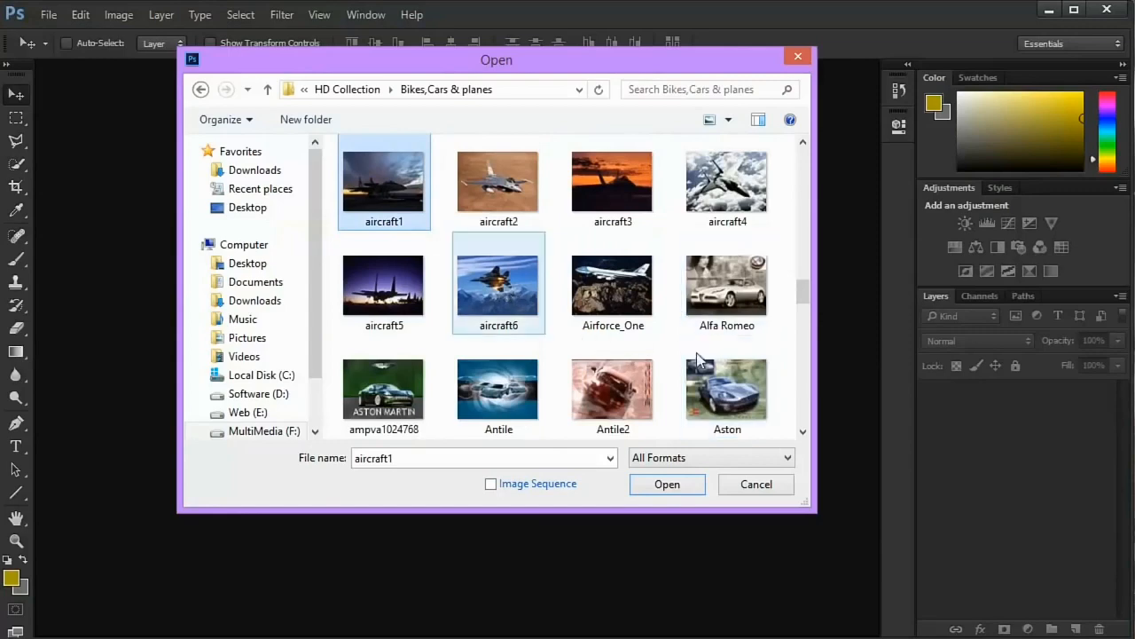
shift+click(757, 393)
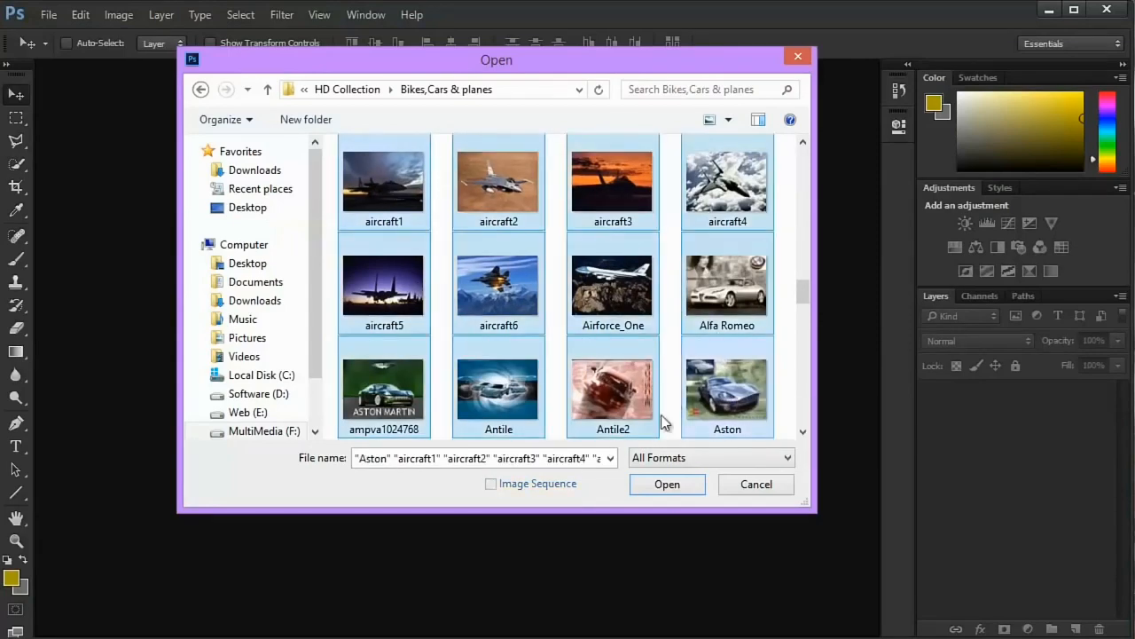
click(665, 487)
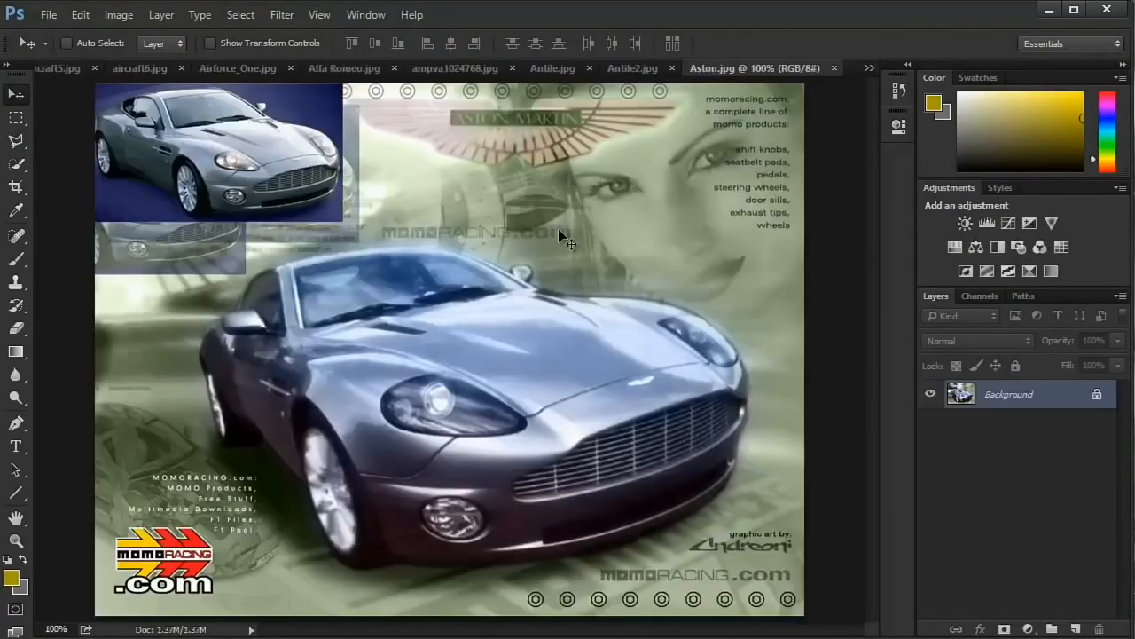
- View aircraft5.jpg, switch to aircraft1.jpg from the list of open documents, and zoom out to about 57%
click(56, 70)
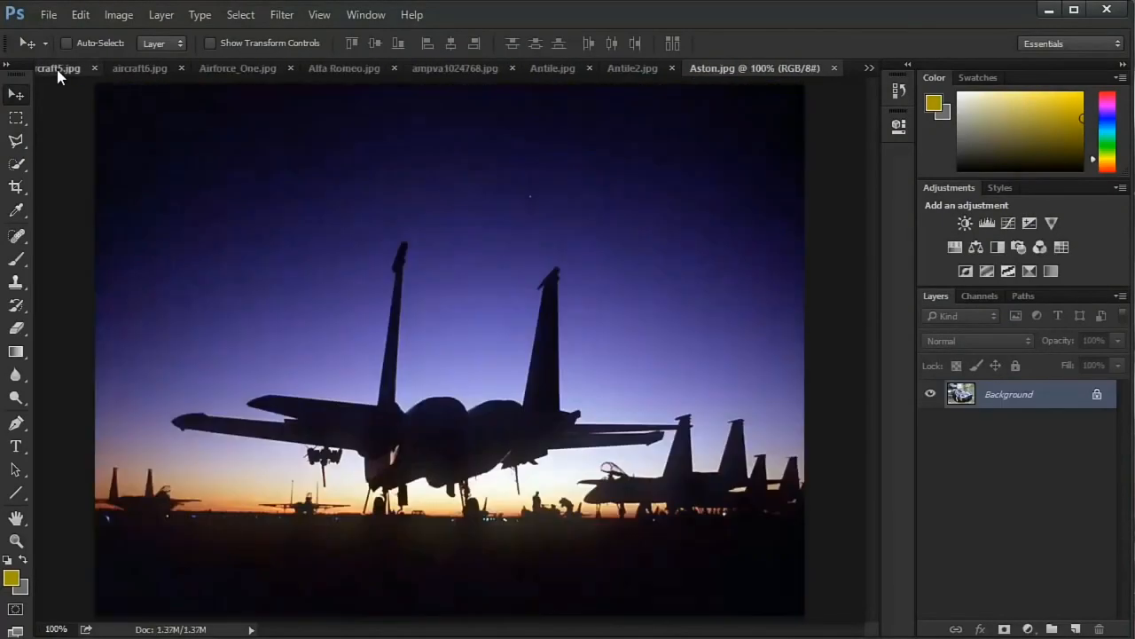
click(870, 69)
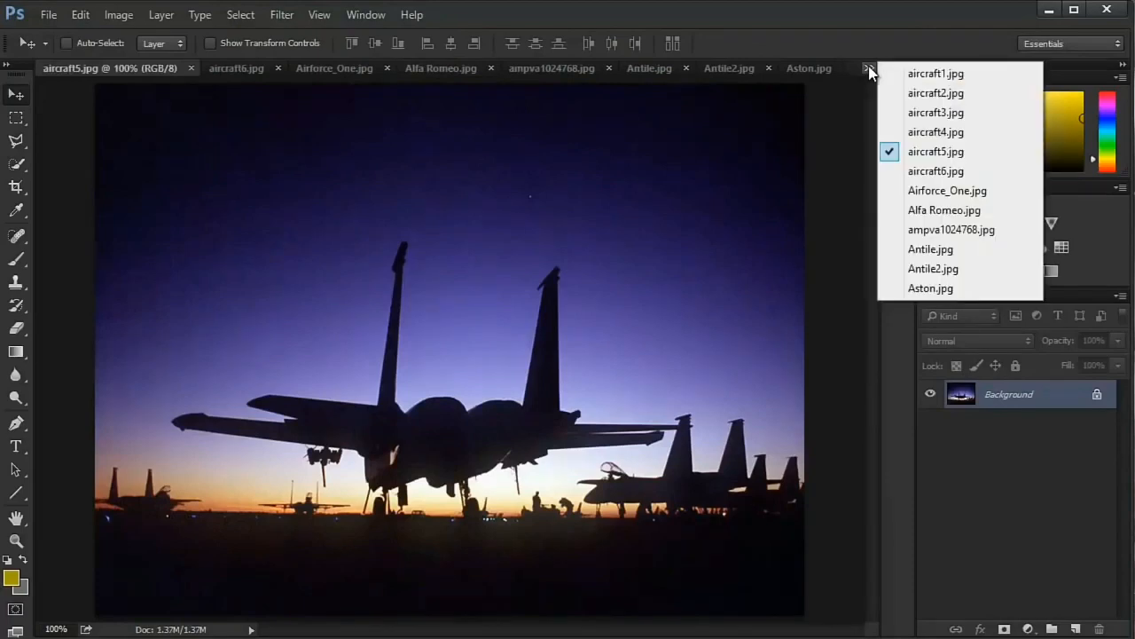
click(856, 67)
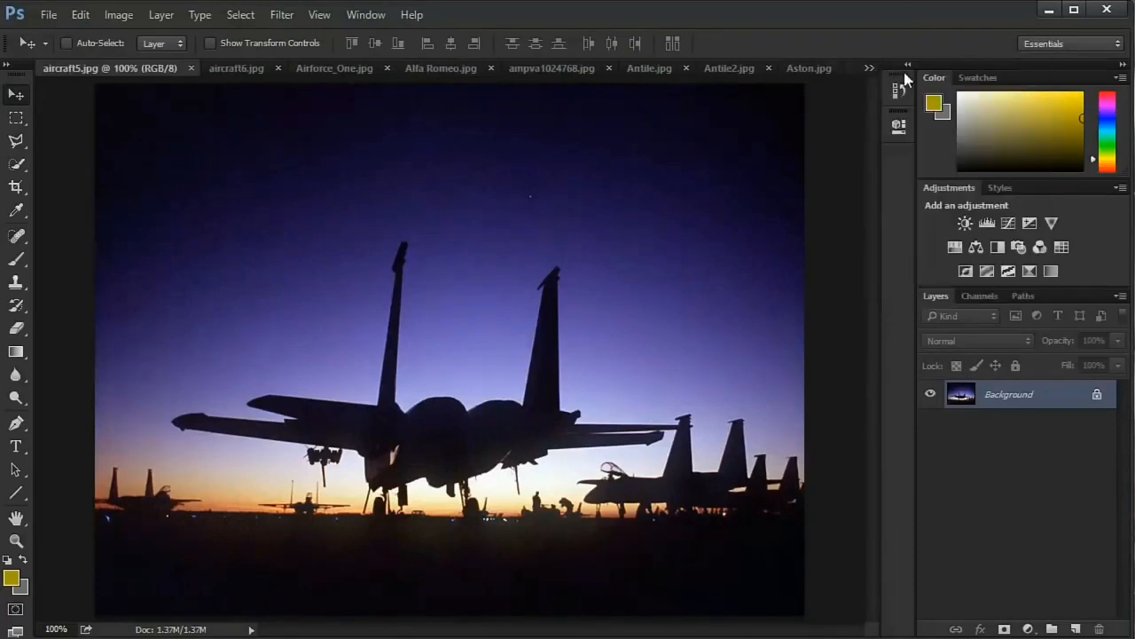
click(869, 71)
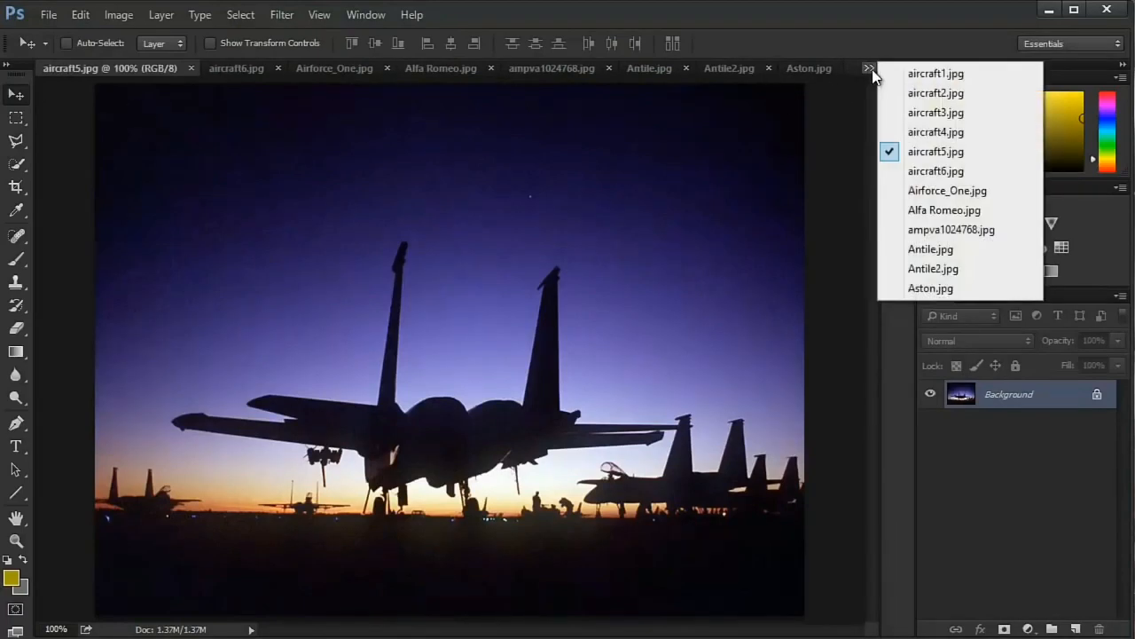
click(933, 74)
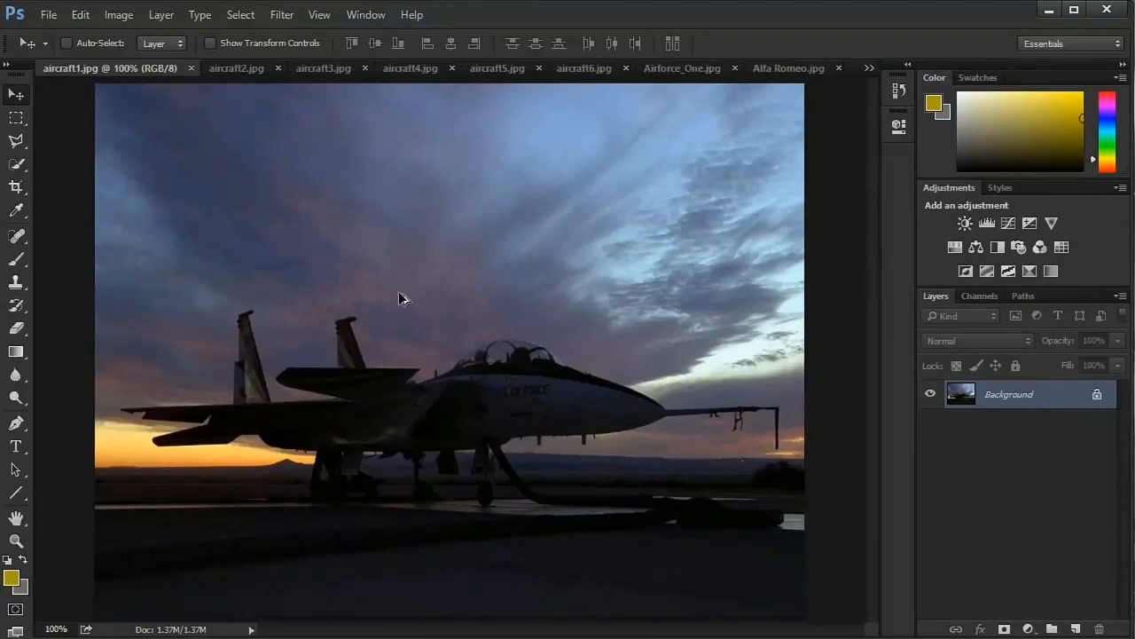
scroll(399, 293, down, 3)
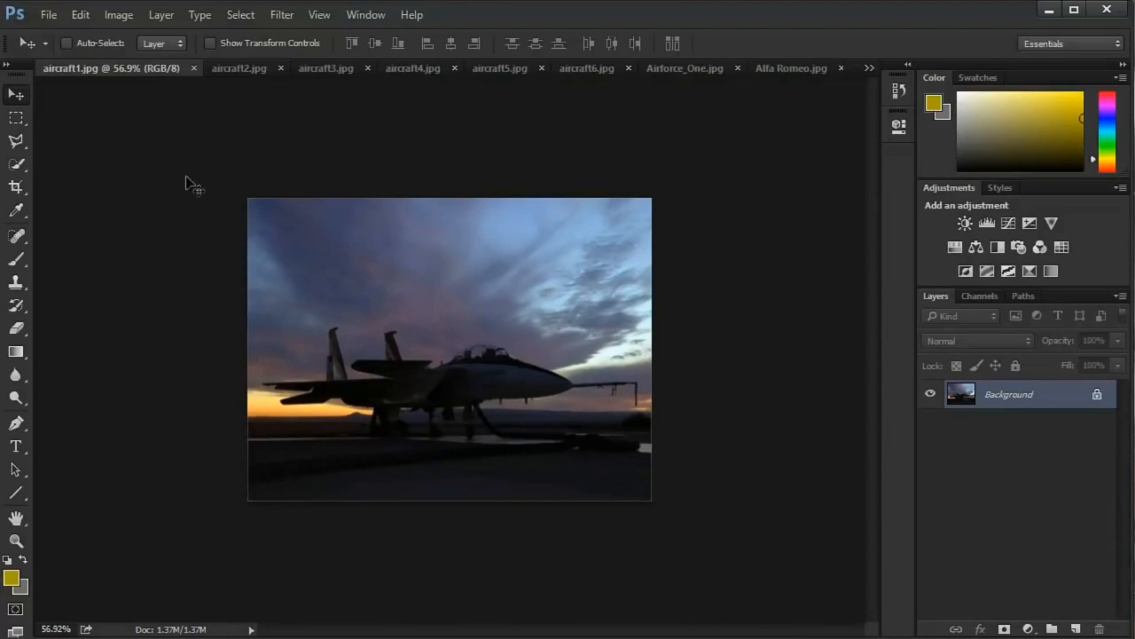
click(51, 19)
click(117, 54)
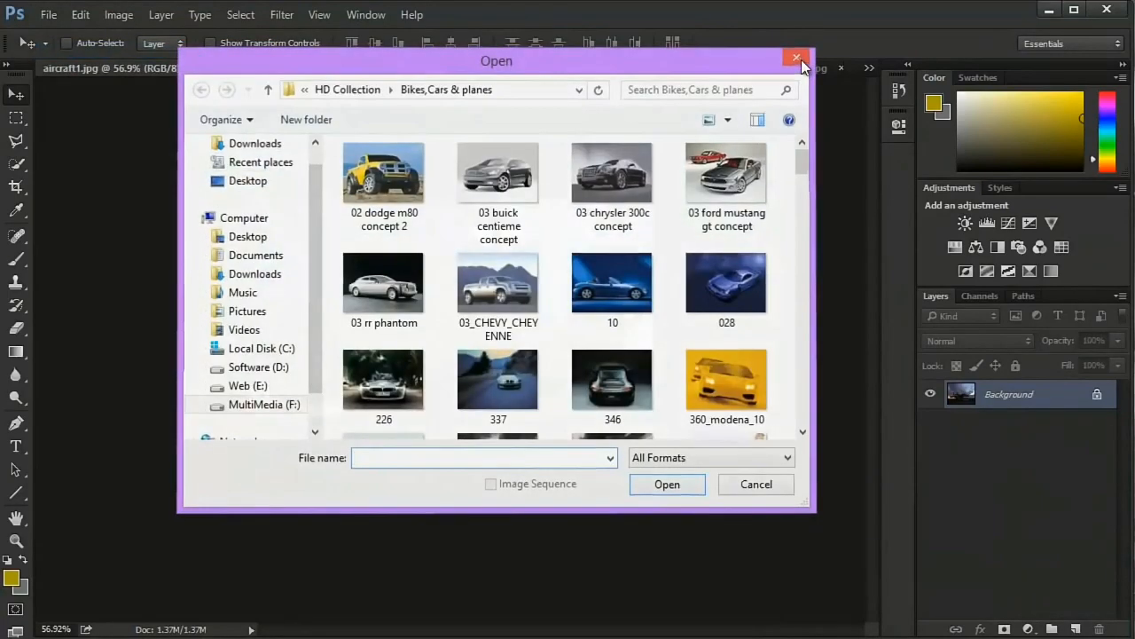
click(796, 59)
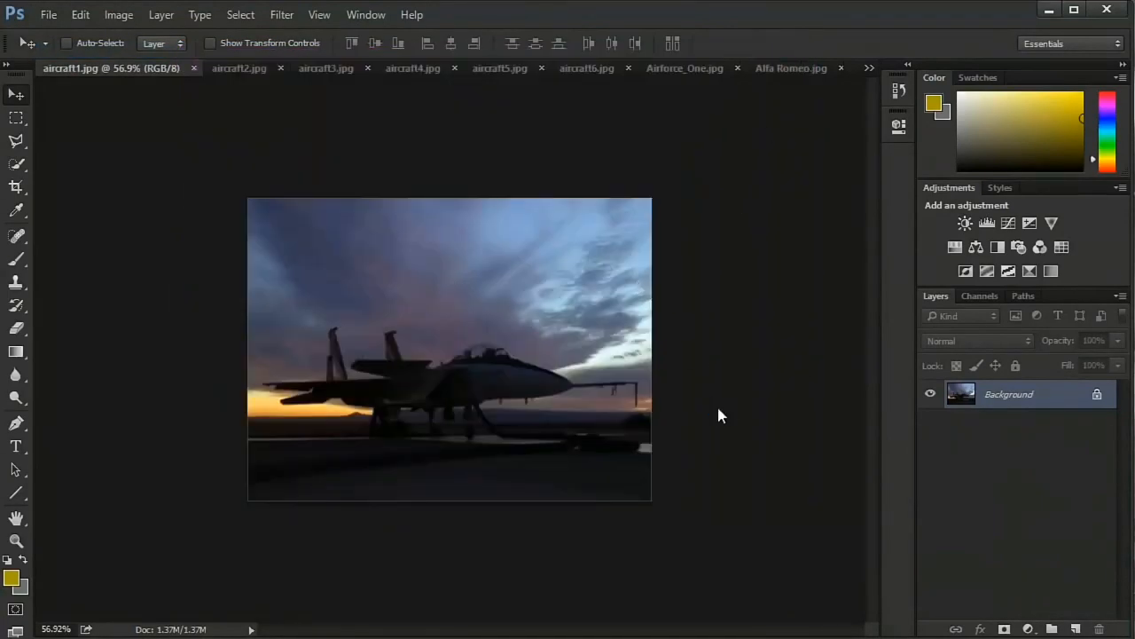
key(ctrl+o)
key(Escape)
- Switch to Adobe Bridge to browse the Testing_purpose folder and reposition its window
click(46, 14)
click(122, 69)
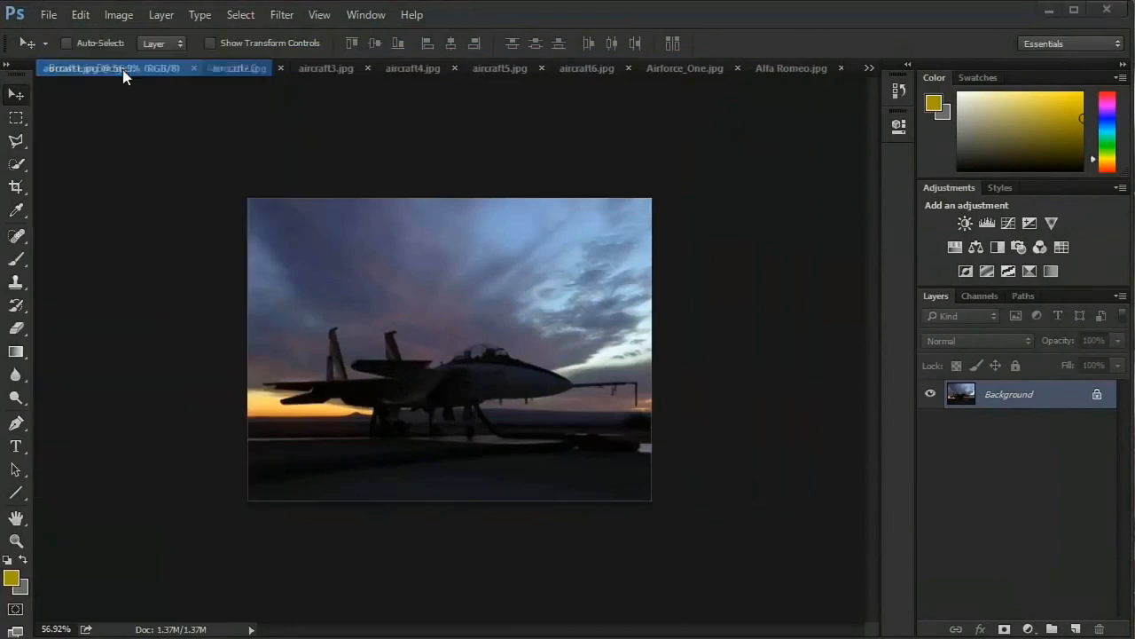
drag(361, 52, 455, 61)
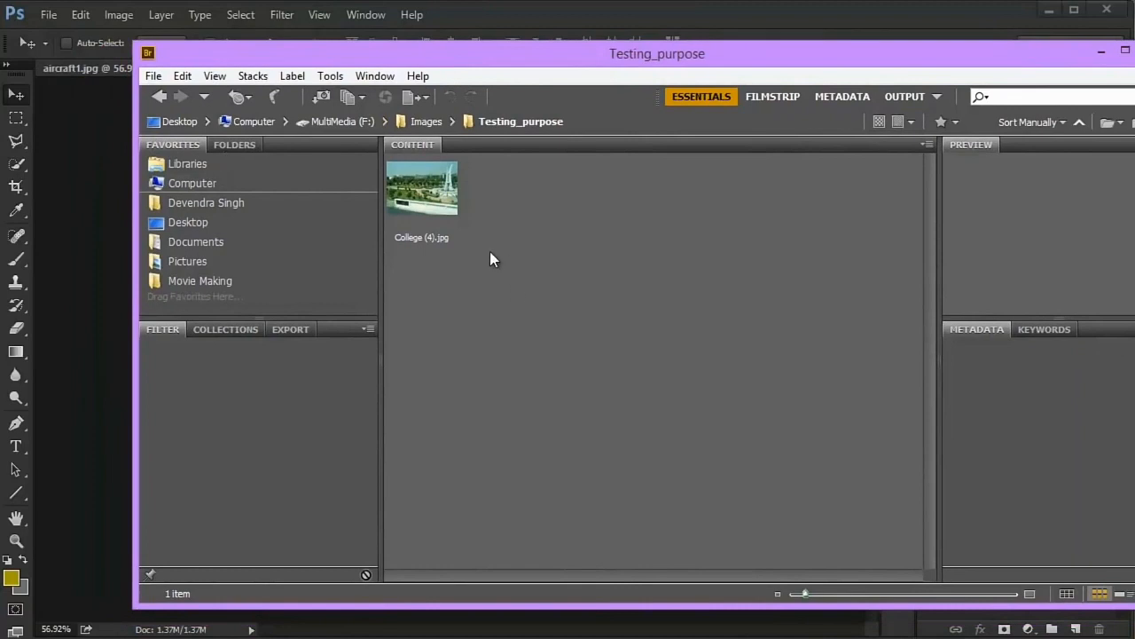
- Select College (4).jpg and examine its preview, keywords and metadata file properties
click(448, 207)
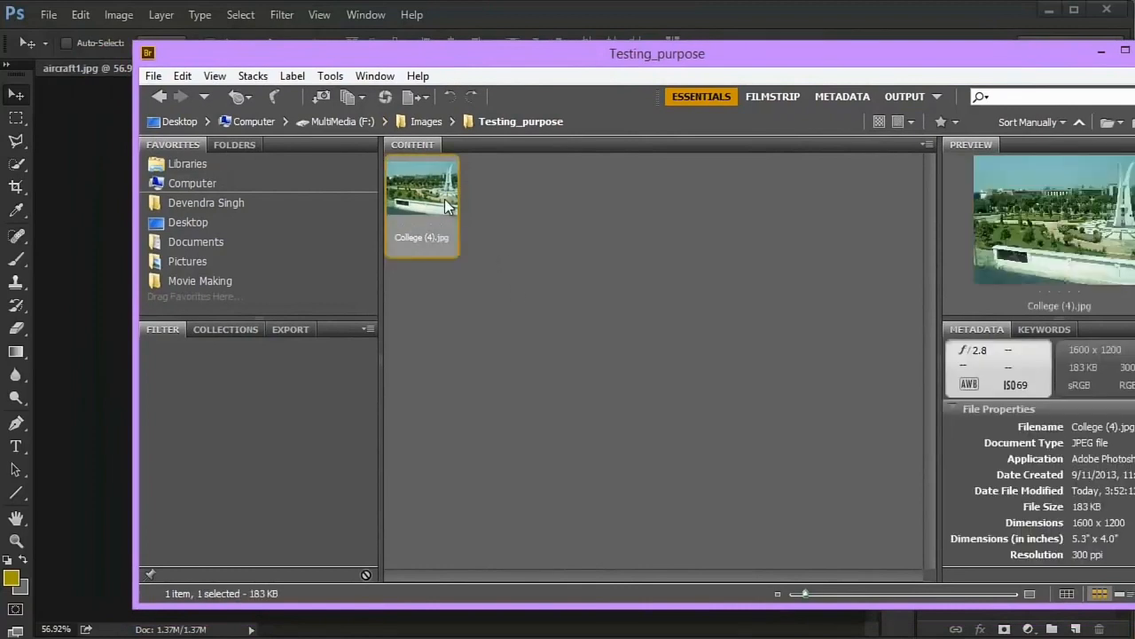
click(542, 208)
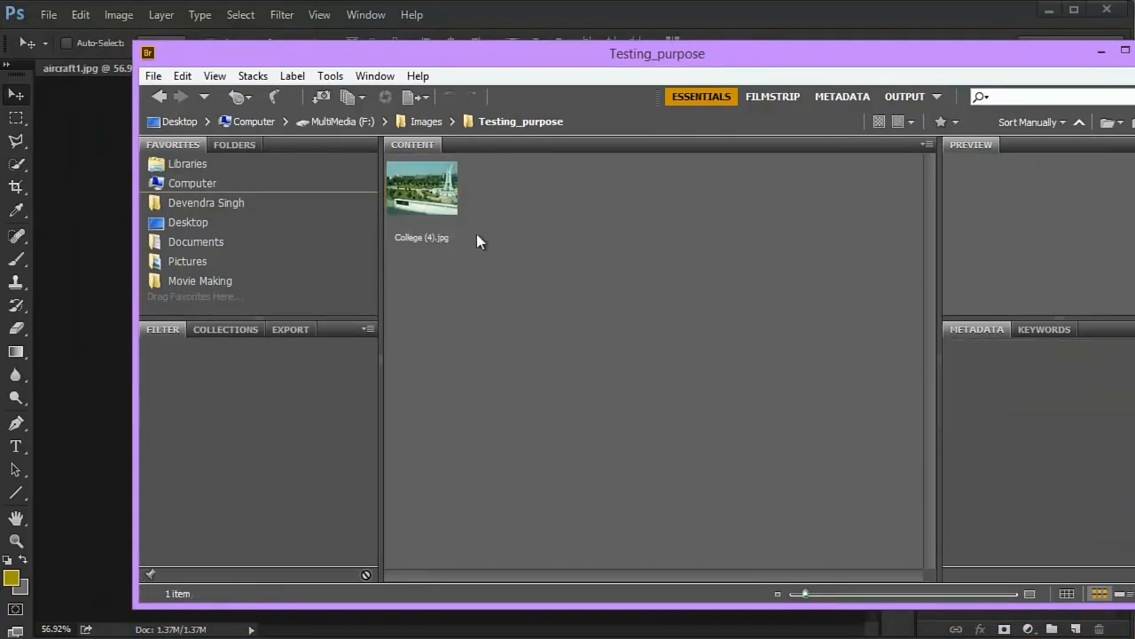
click(438, 204)
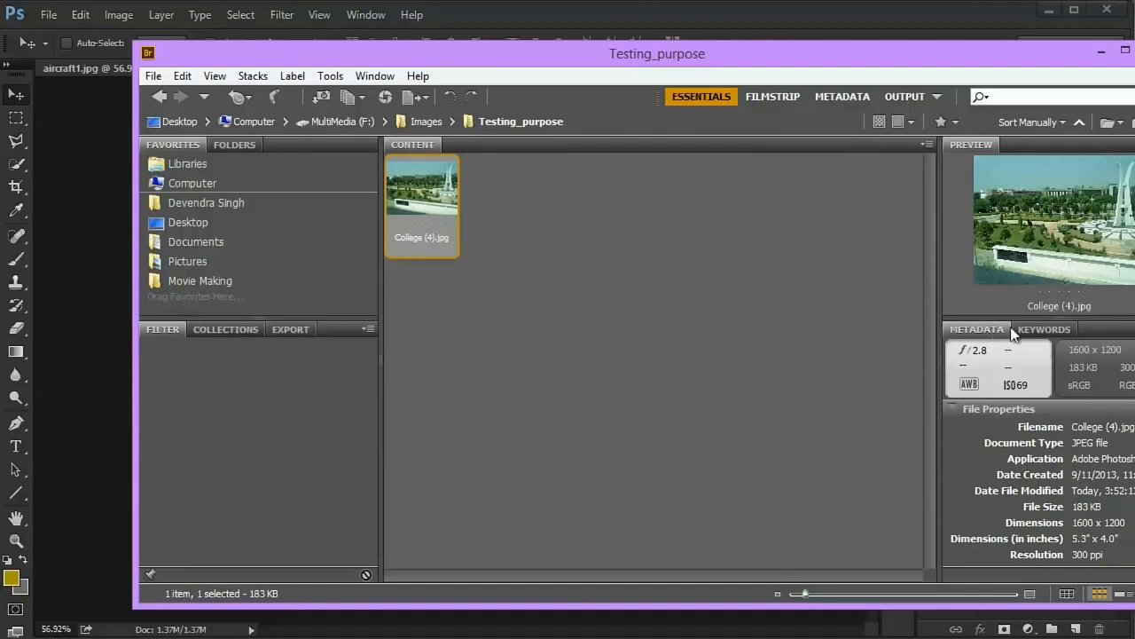
click(1045, 329)
click(977, 329)
scroll(1011, 451, down, 1)
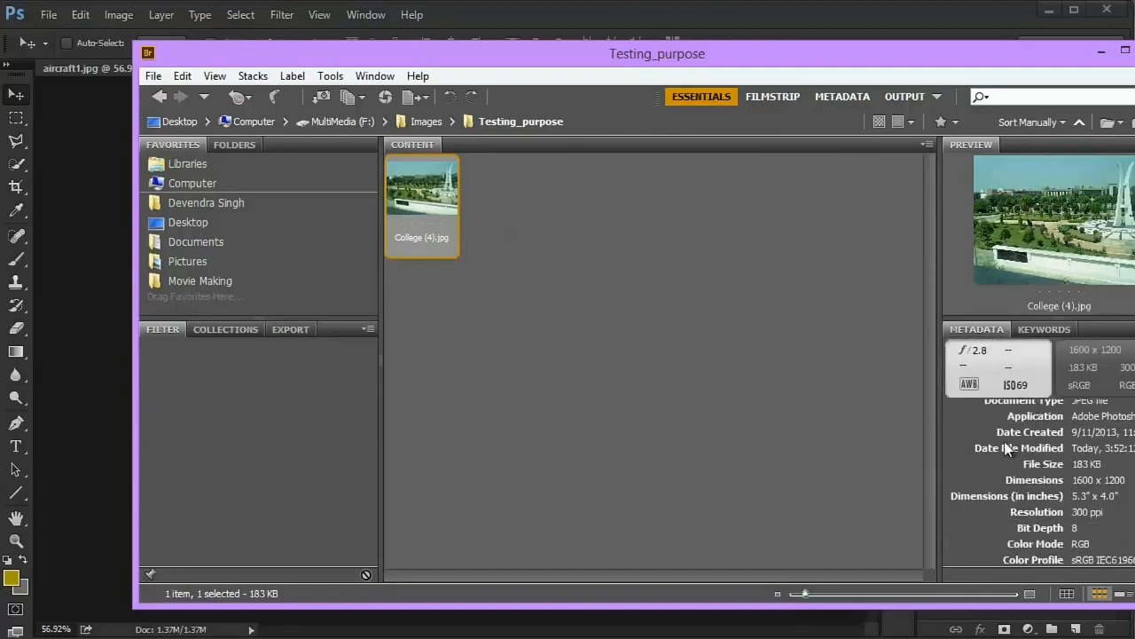
scroll(1012, 452, up, 1)
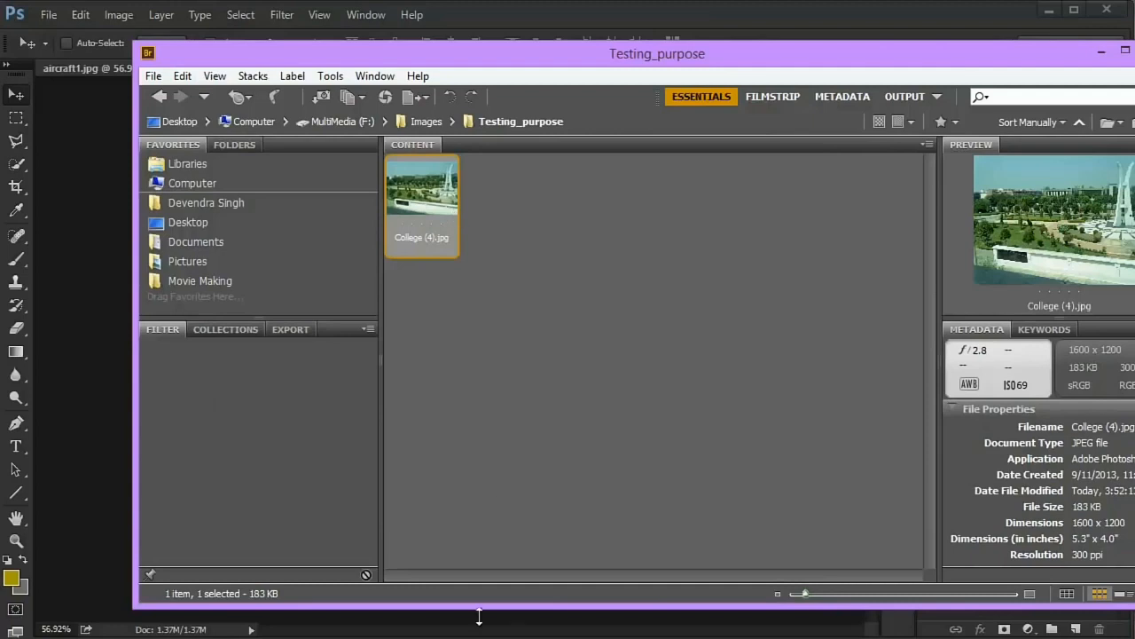
- Switch to the Testing_purpose folder in File Explorer, widen the window, show College (4) as large icons, and minimize the window
key(alt+Tab)
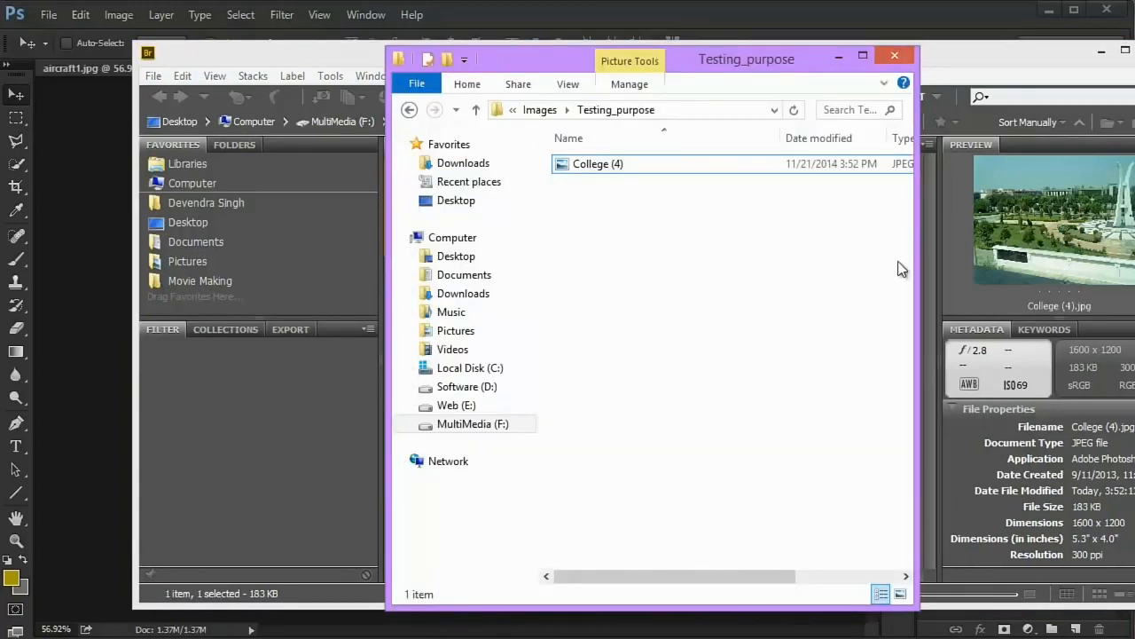
drag(940, 284, 1058, 282)
drag(879, 63, 745, 84)
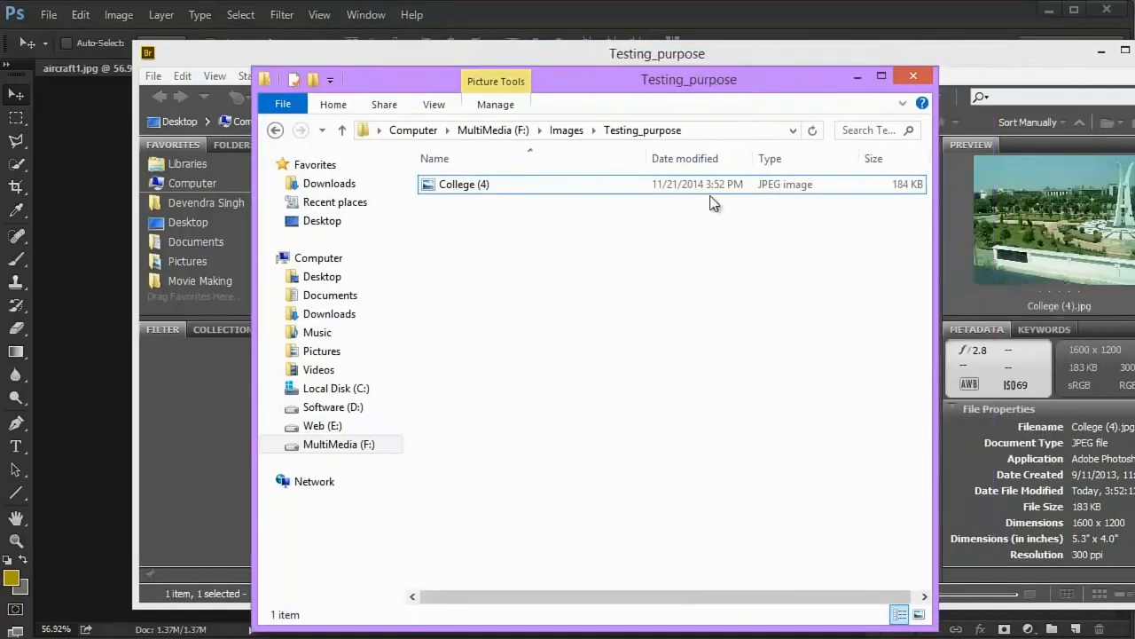
drag(622, 279, 507, 228)
click(490, 181)
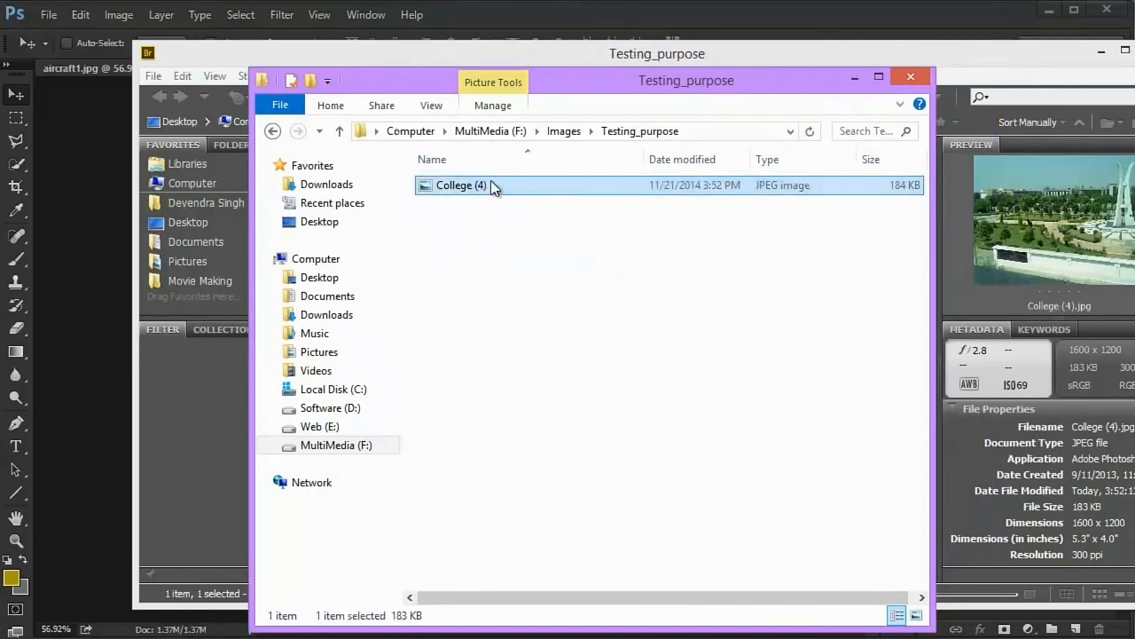
click(432, 108)
click(484, 124)
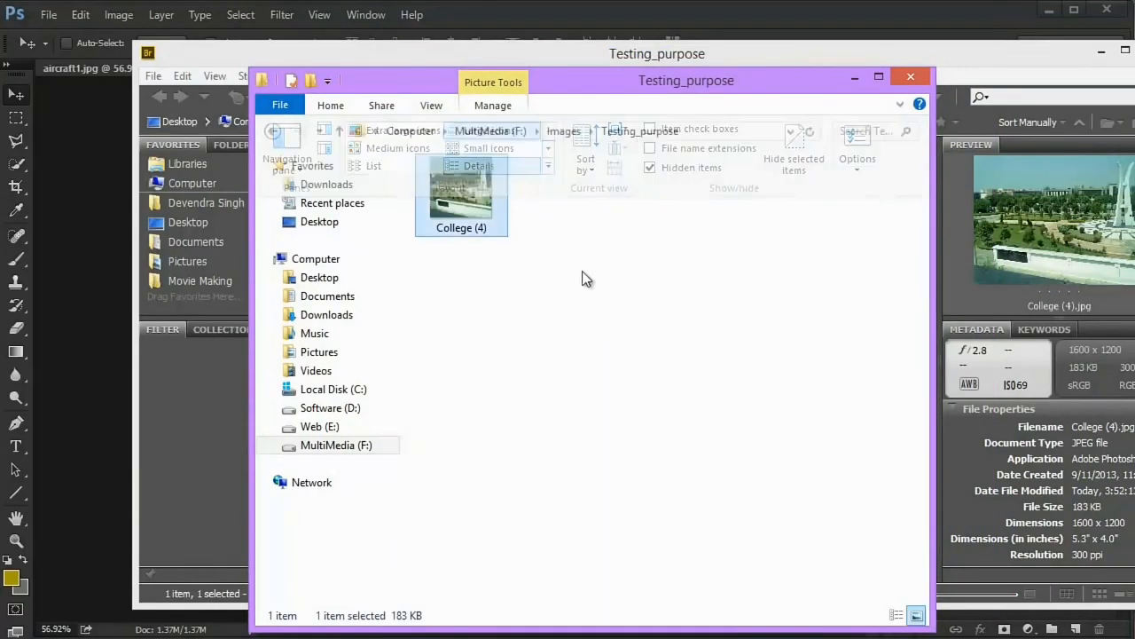
click(854, 80)
- Bring the whole Bridge window into view and inspect details of the College (4).jpg preview with the magnifying loupe
drag(814, 61, 757, 62)
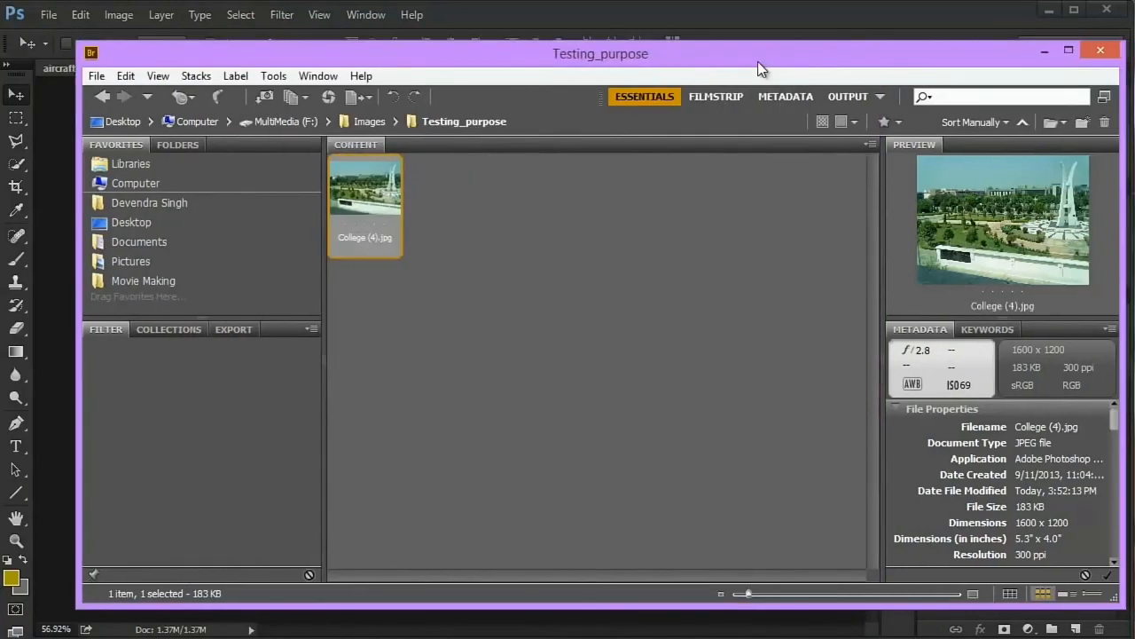
click(961, 211)
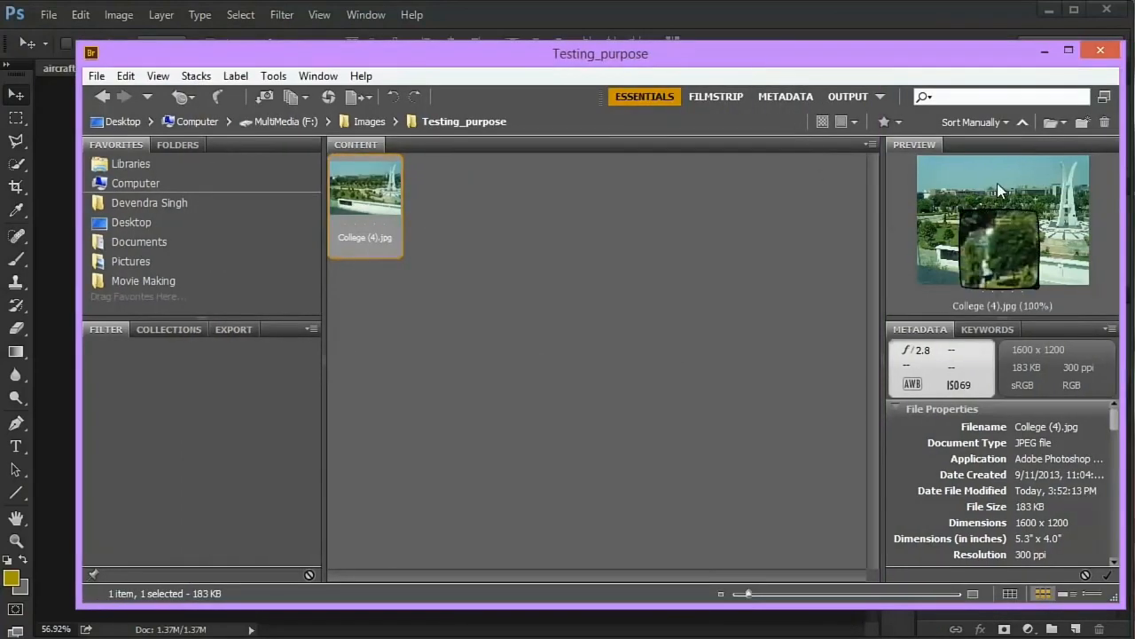
drag(998, 245, 1027, 226)
click(1026, 225)
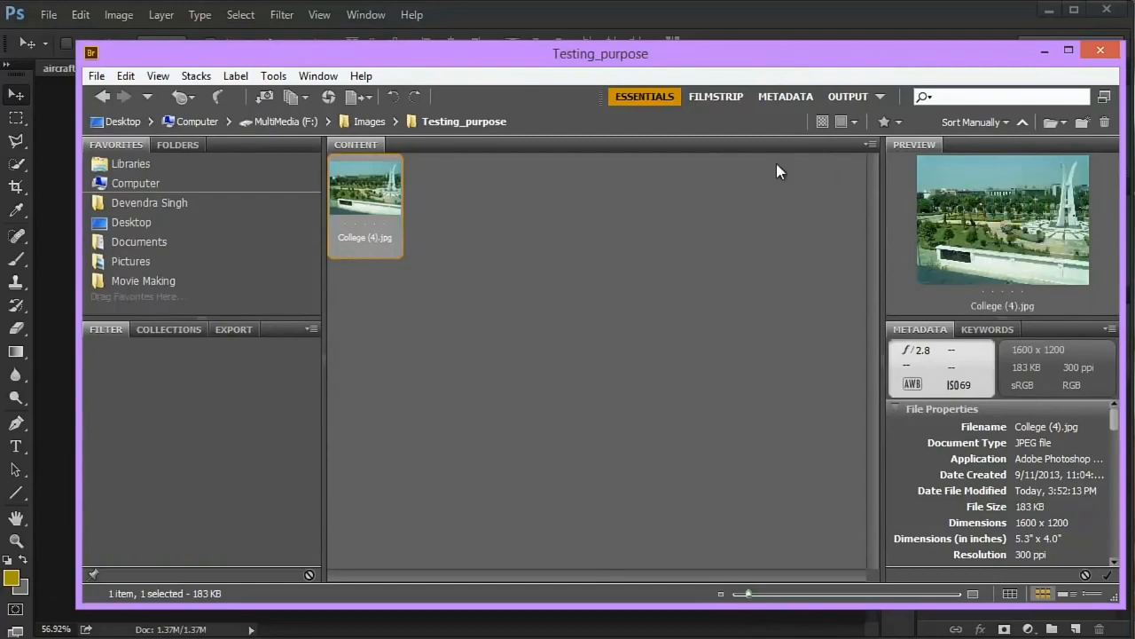
- Open College (4).jpg from Bridge in Photoshop using Open With
right_click(365, 207)
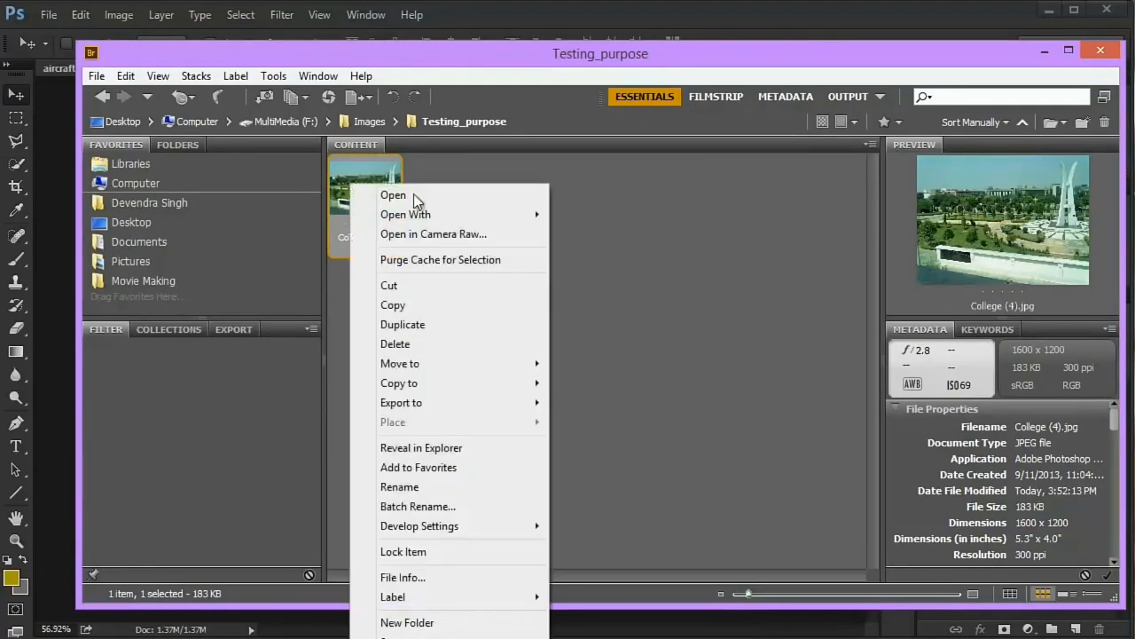
mouse_move(487, 215)
click(637, 221)
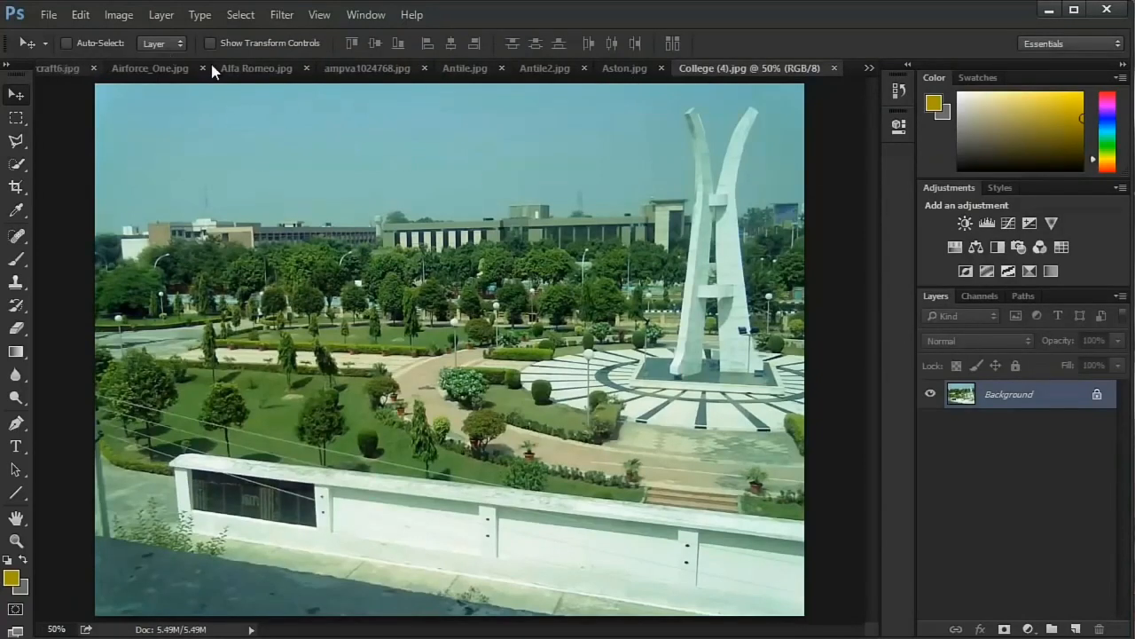
- Close all open image documents at once
right_click(701, 69)
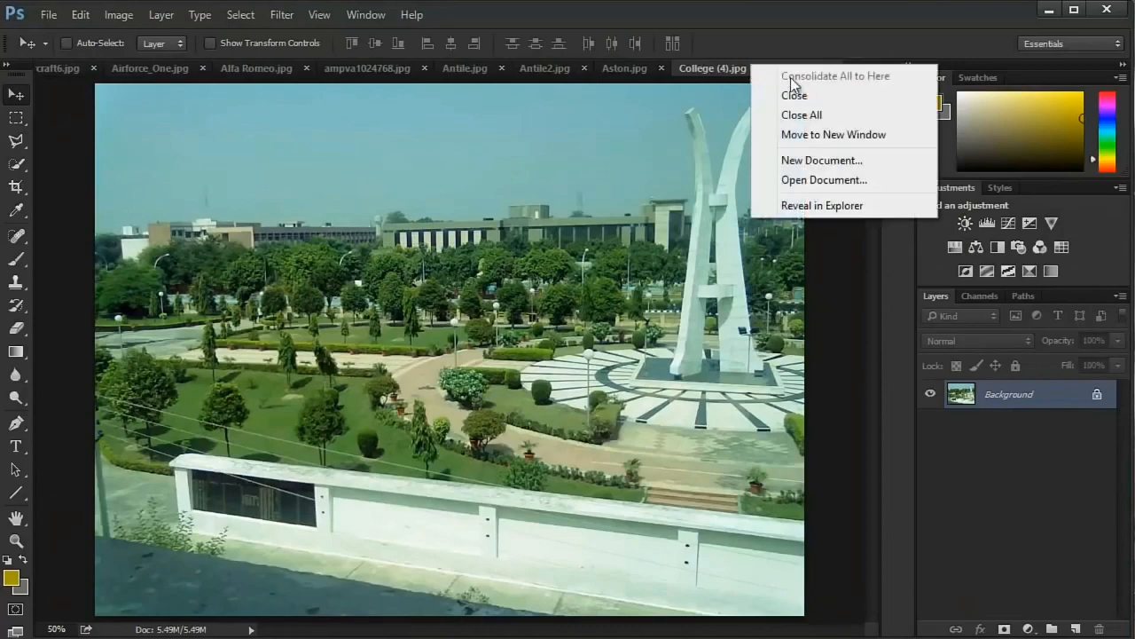
click(793, 115)
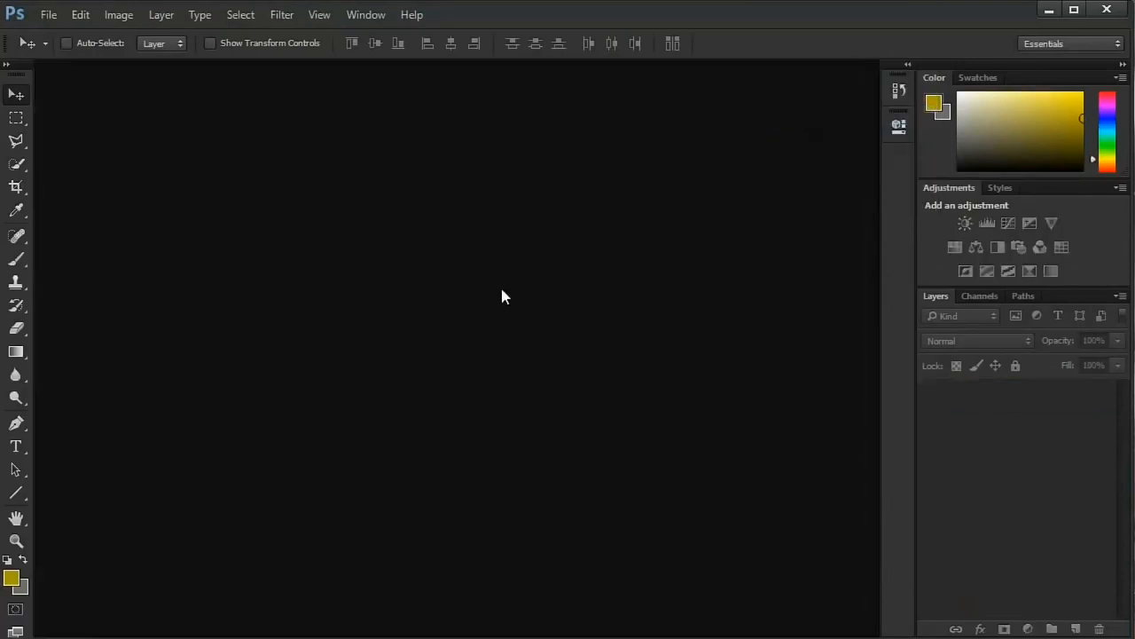
- Open 02 dodge m80 concept 2.jpg from the Bikes,Cars & planes folder
double_click(305, 302)
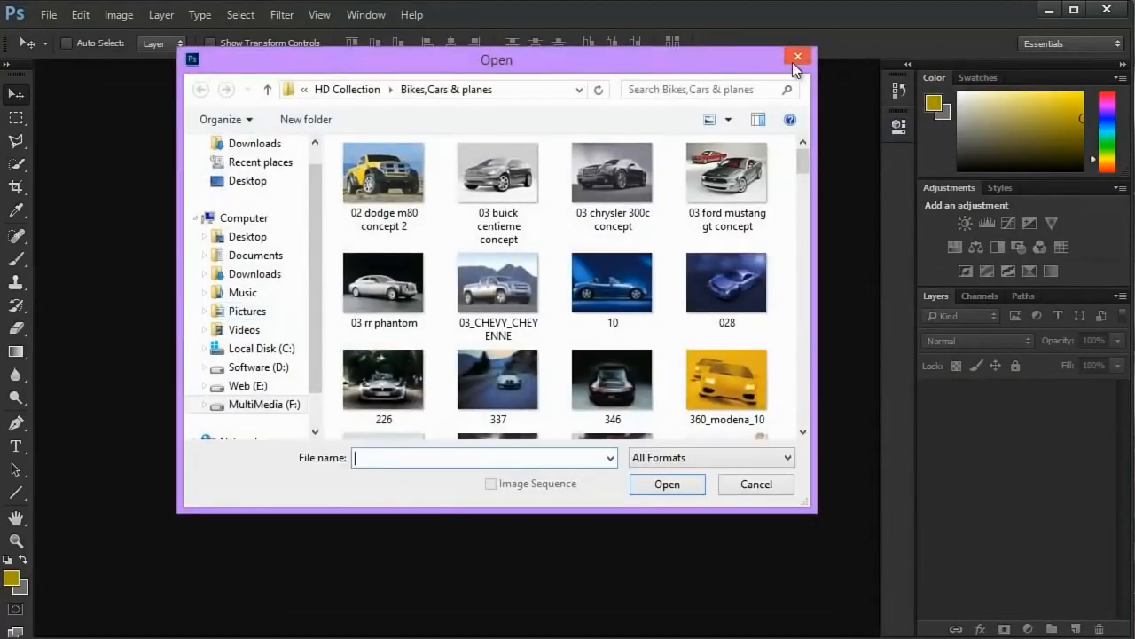
click(797, 56)
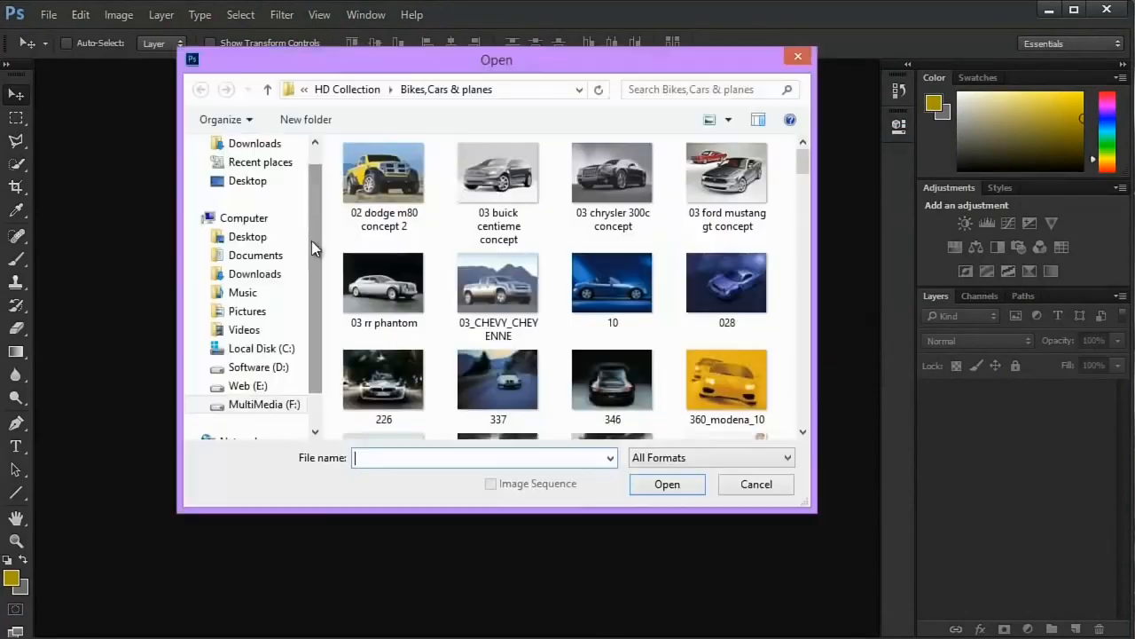
double_click(401, 226)
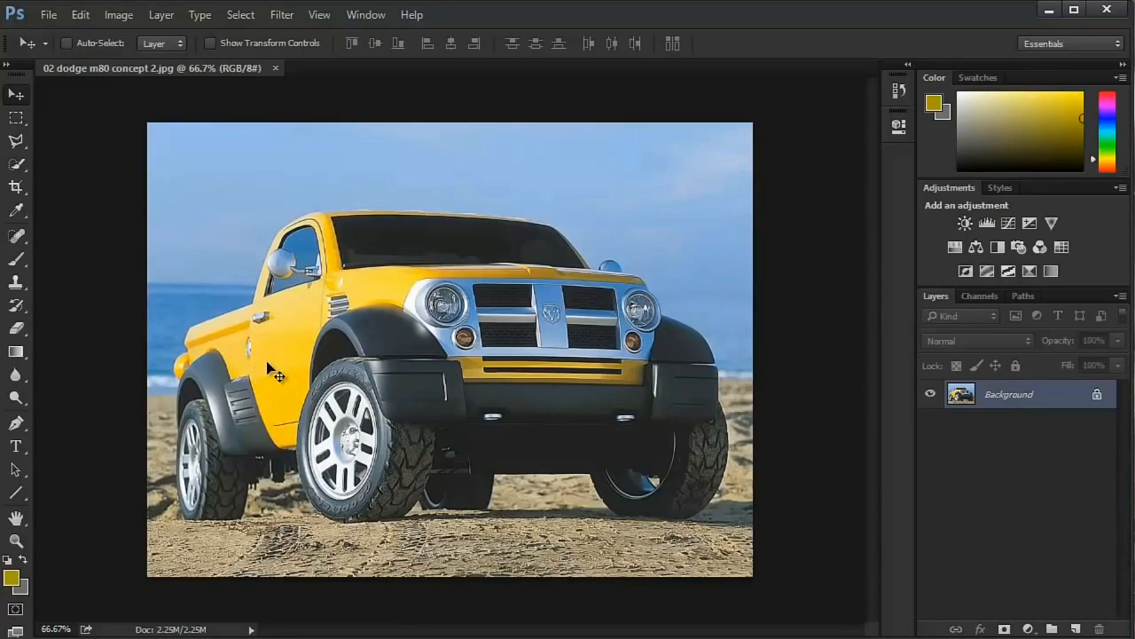
- Zoom in on the truck's front fender to 300% with the temporary zoom tool, and zoom back out to 50%
key(ctrl+space)
click(378, 341)
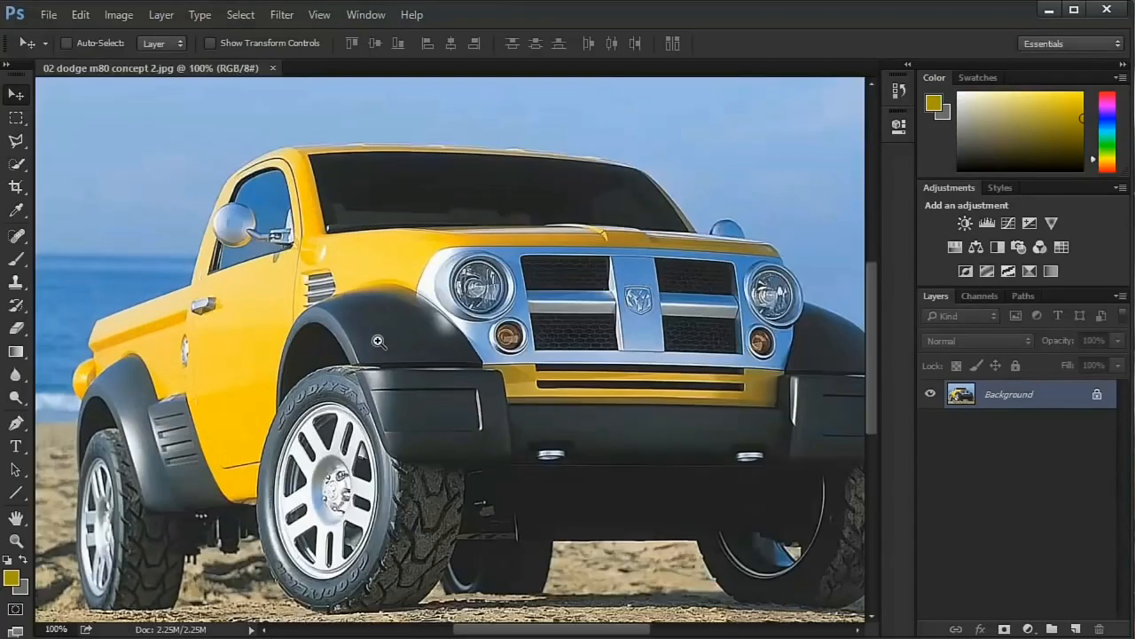
click(378, 340)
click(378, 341)
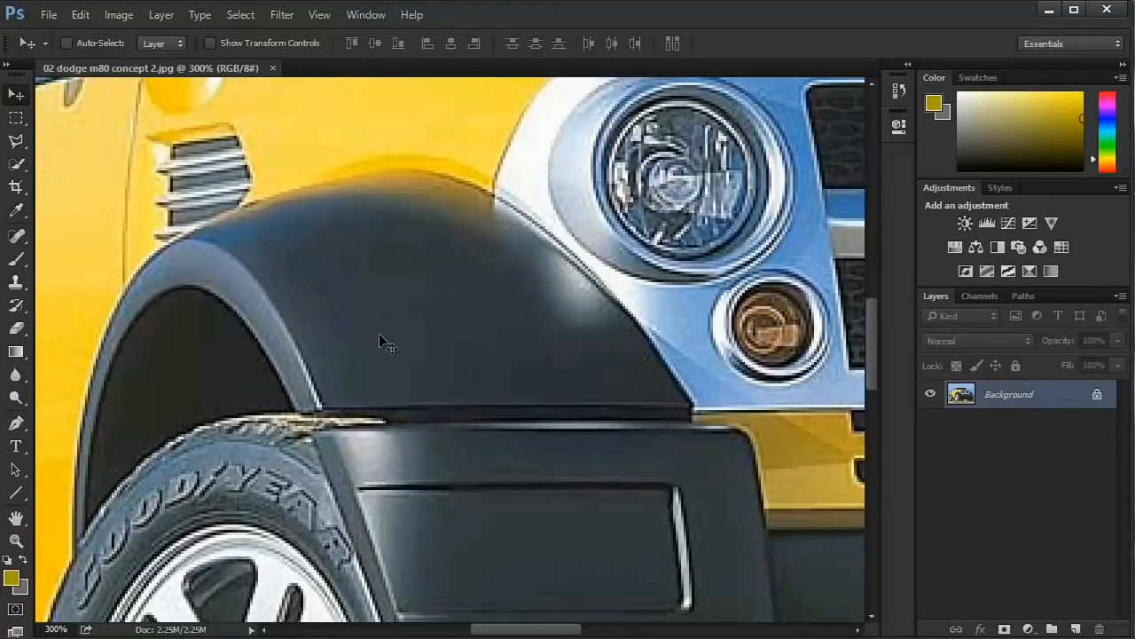
click(380, 334)
click(380, 334)
click(379, 334)
click(381, 337)
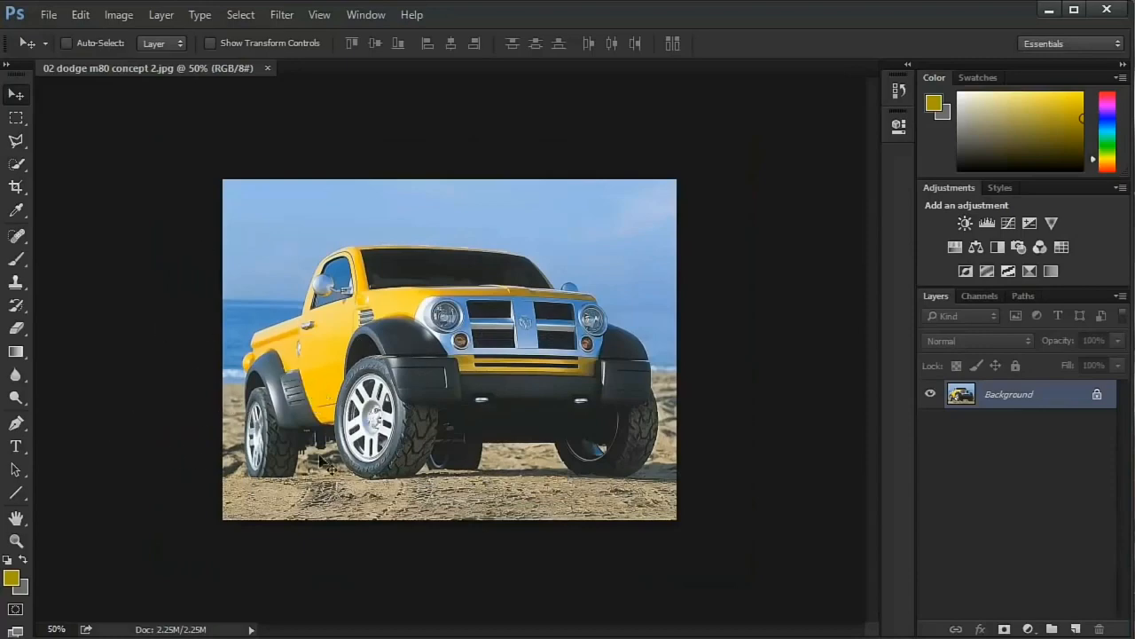
- Magnify the truck to 100% around its headlight with the Zoom tool, and scroll the image slightly up and down
click(16, 541)
click(446, 304)
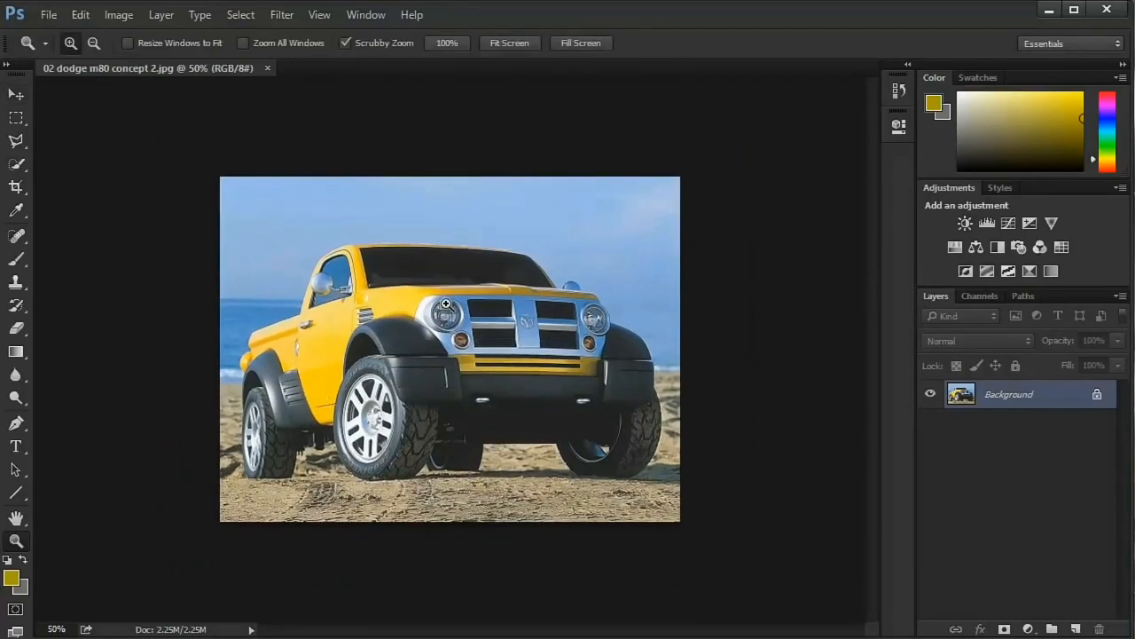
click(446, 305)
right_click(446, 304)
click(408, 305)
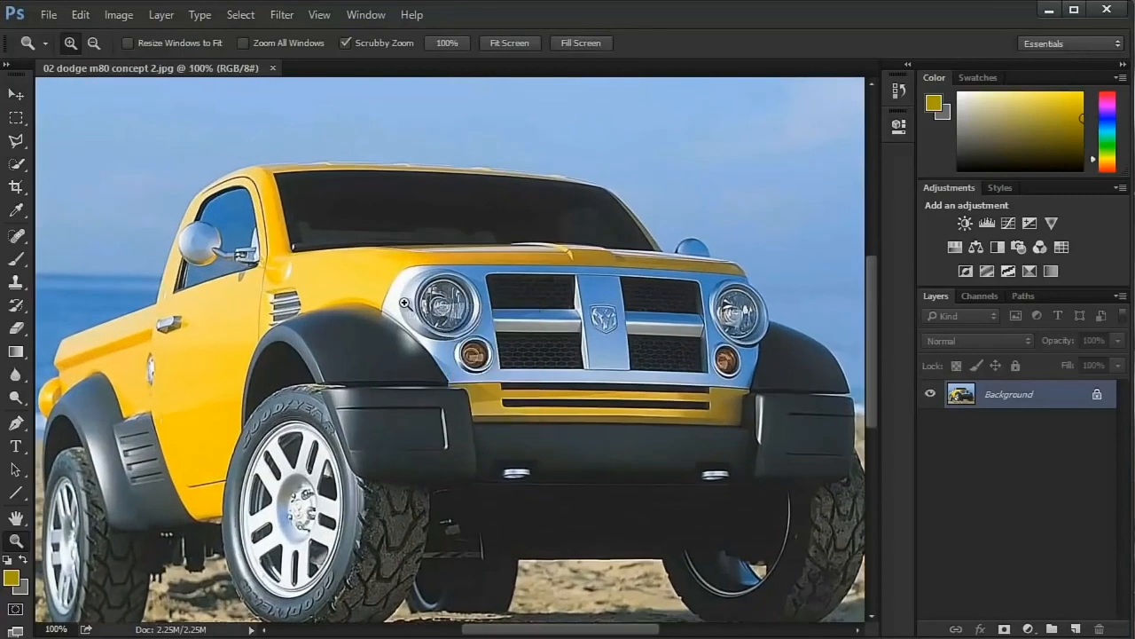
scroll(404, 302, down, 3)
scroll(405, 301, up, 2)
scroll(407, 296, down, 2)
scroll(395, 346, up, 1)
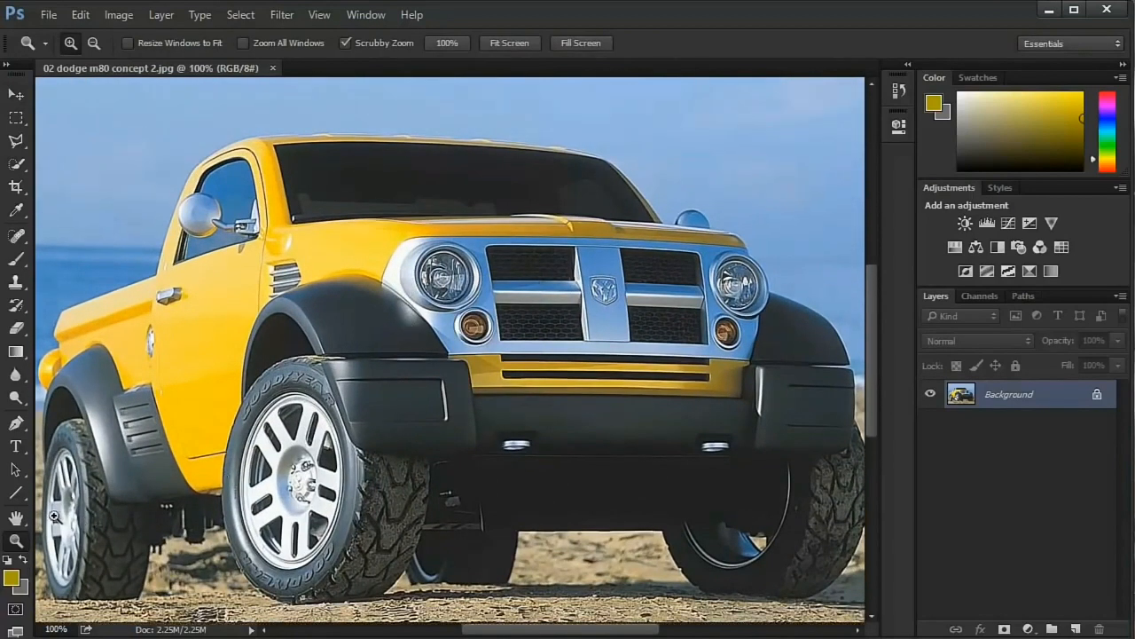
- Return to the Move tool and zoom in and out around different parts of the truck, between about 68% and 193%
click(16, 94)
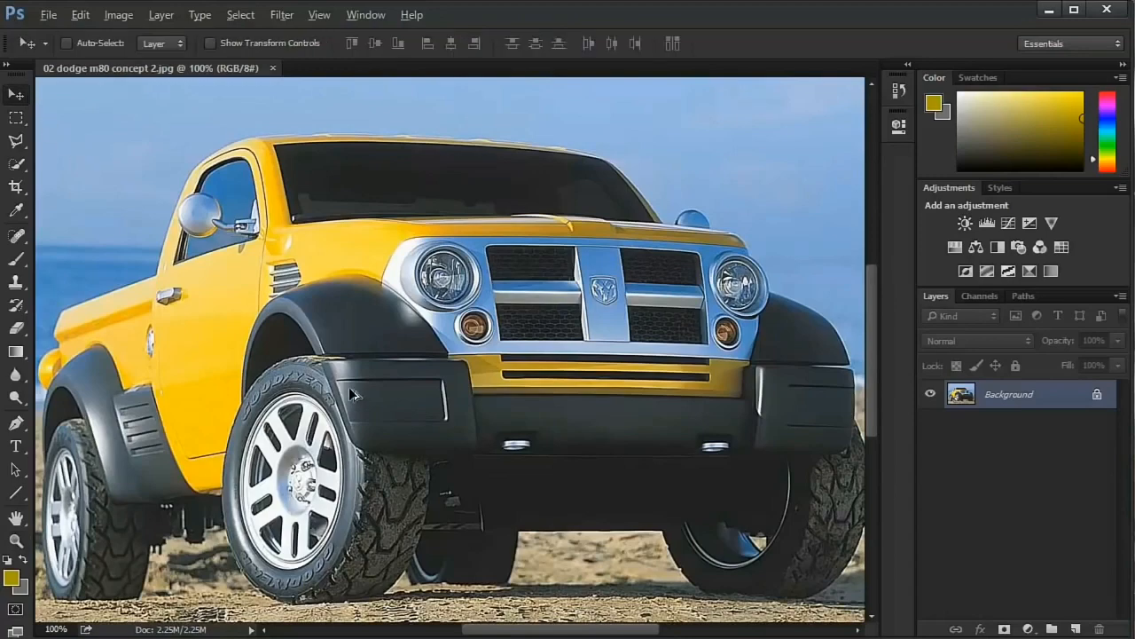
scroll(413, 378, down, 2)
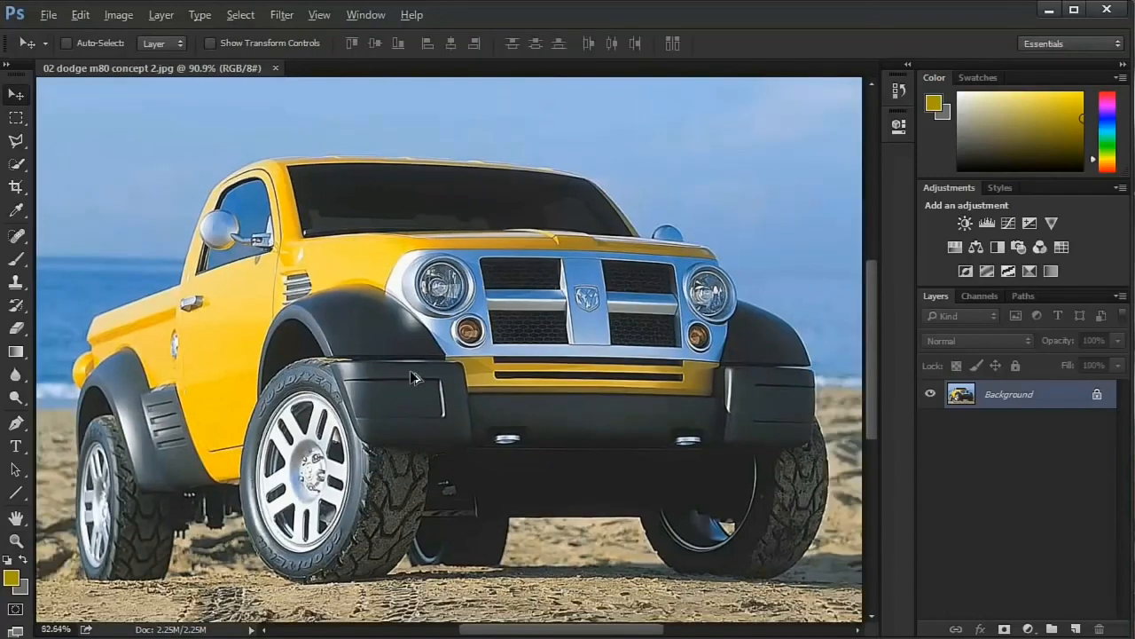
scroll(412, 378, down, 1)
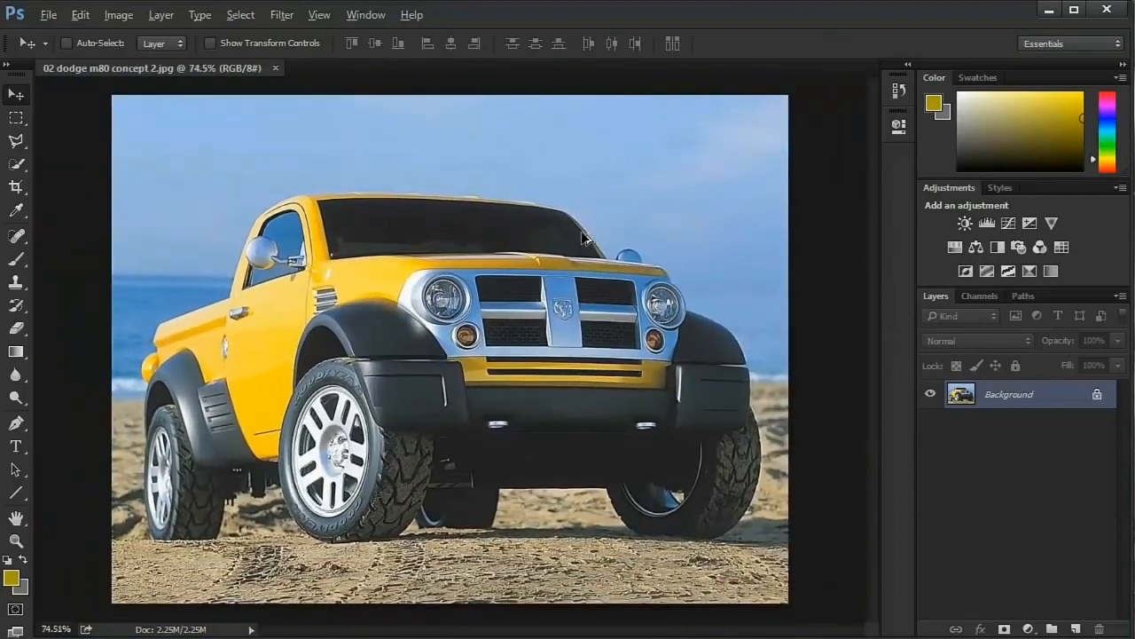
scroll(417, 390, up, 3)
scroll(266, 483, up, 3)
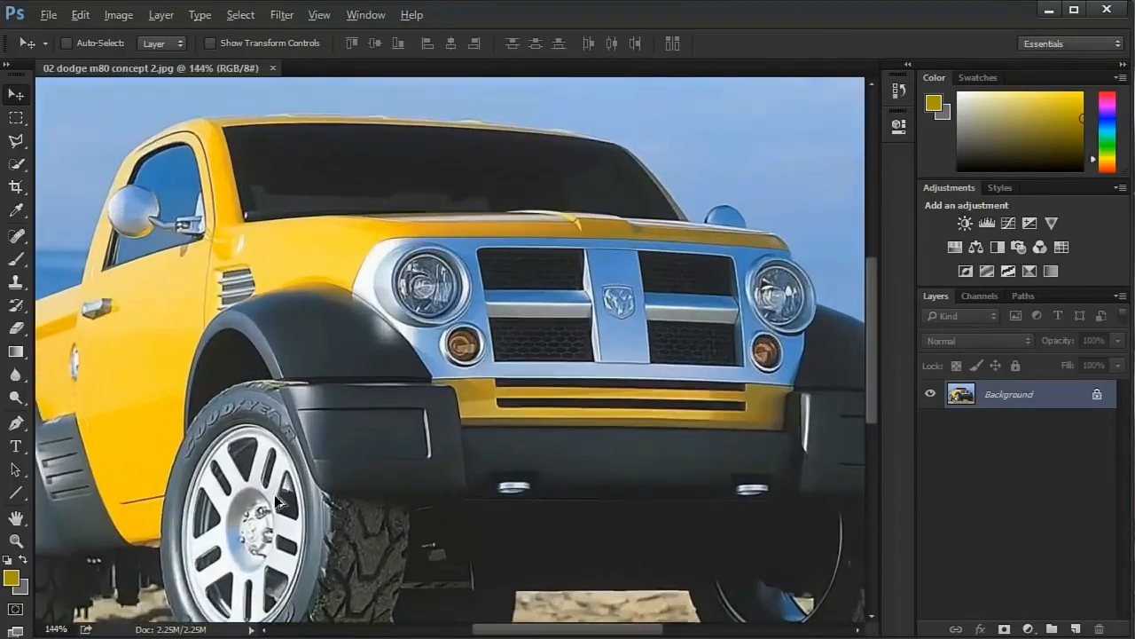
scroll(266, 483, down, 3)
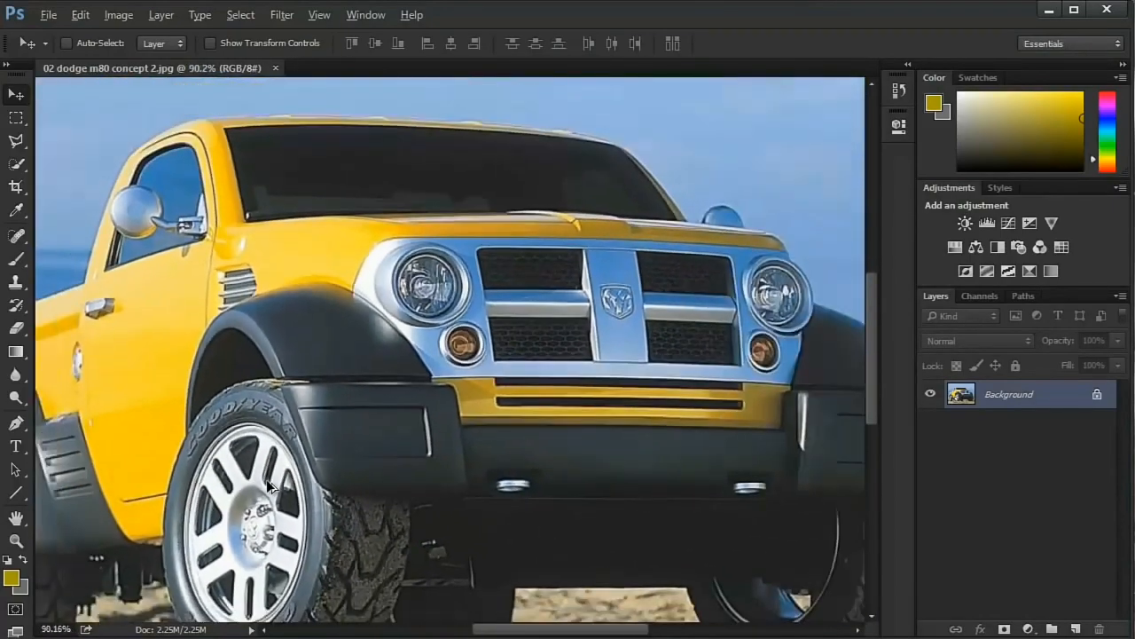
scroll(737, 536, up, 2)
scroll(734, 543, up, 3)
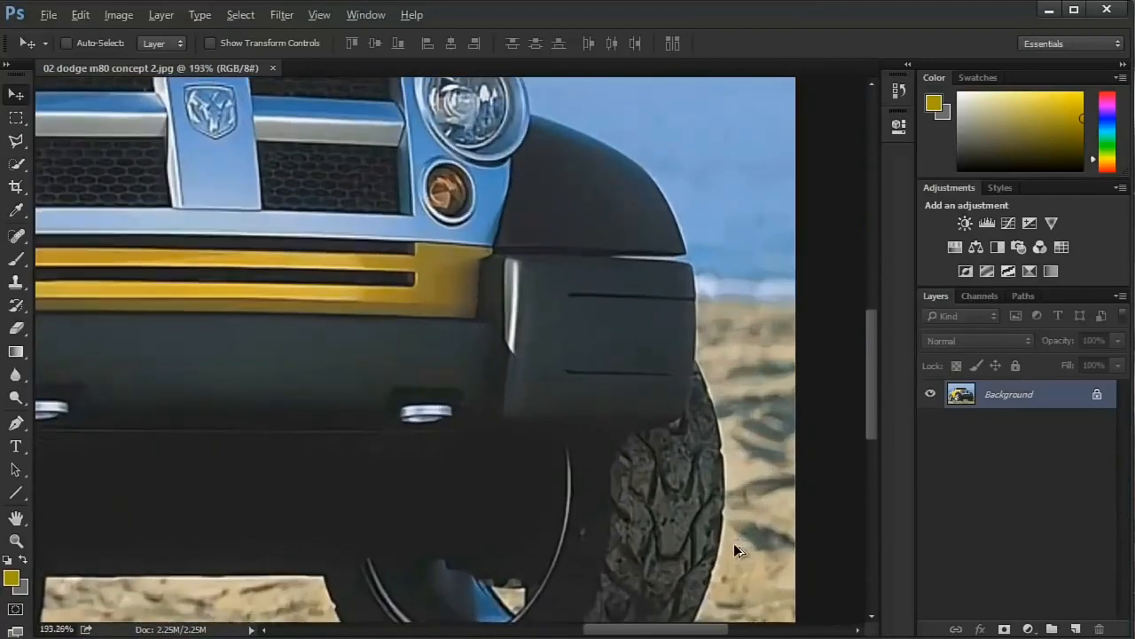
scroll(733, 543, down, 3)
scroll(295, 490, up, 2)
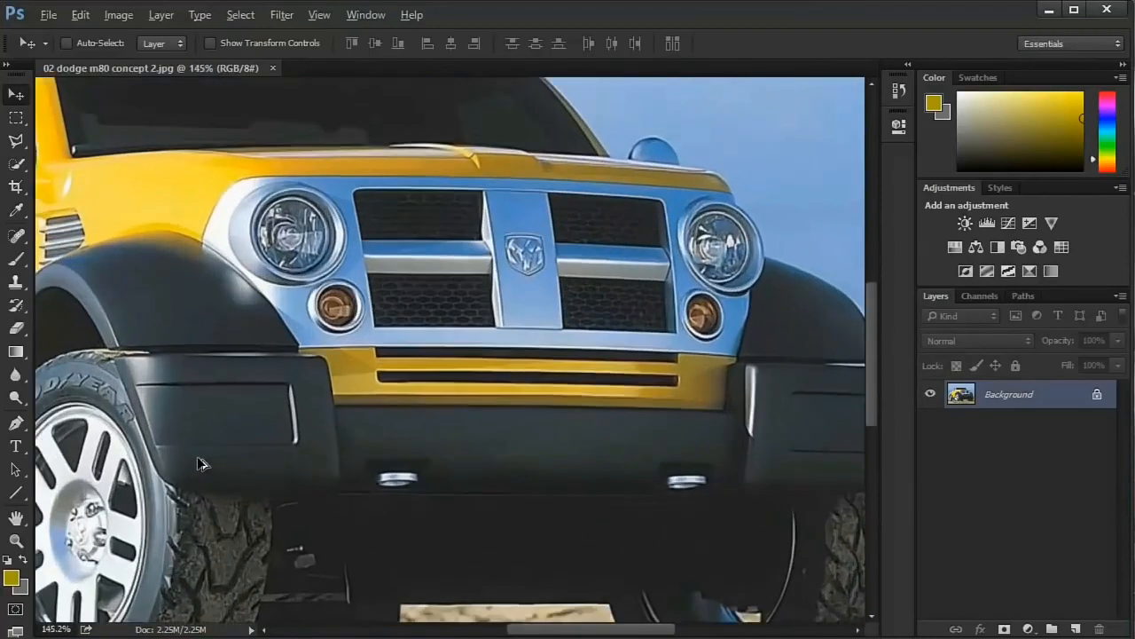
scroll(298, 462, down, 4)
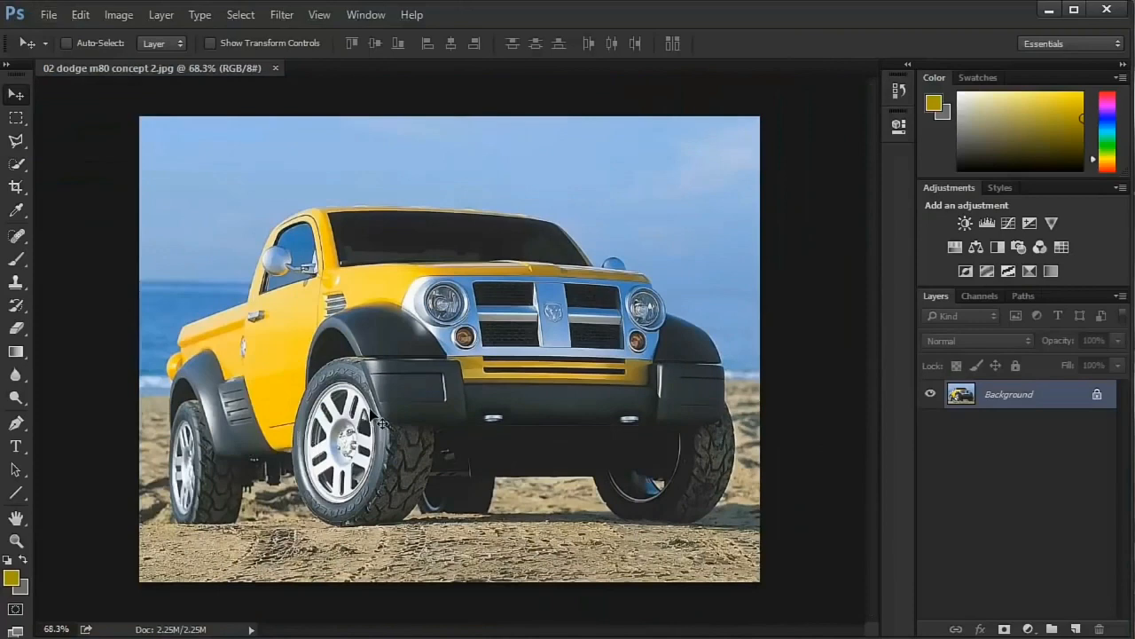
scroll(371, 422, up, 3)
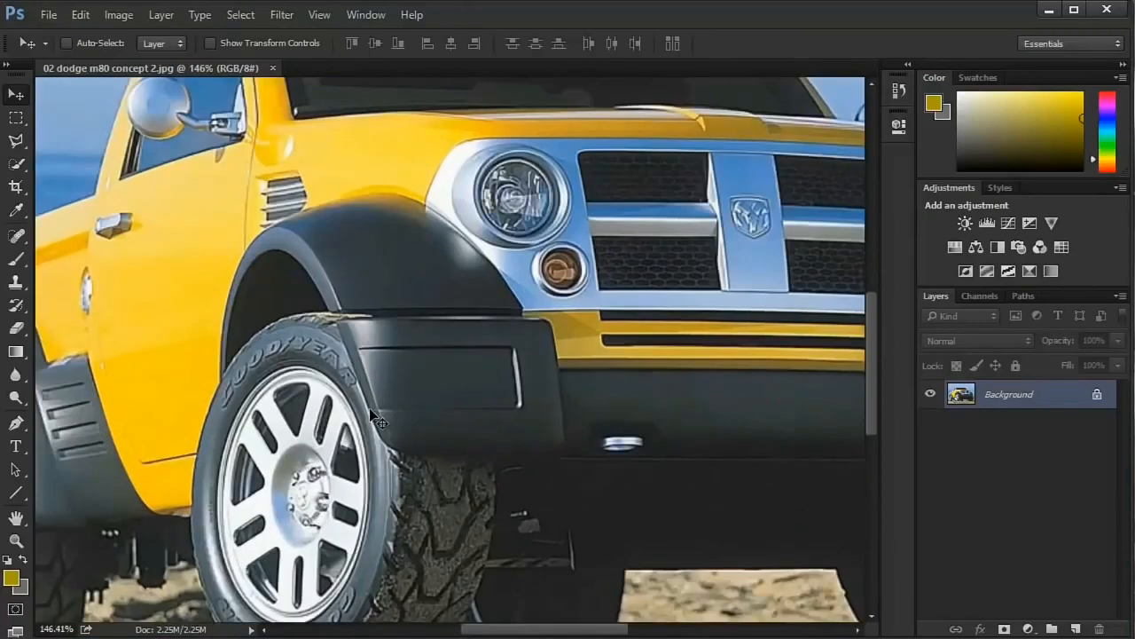
- Pan the truck image vertically at about 146% magnification, between the area above the sky and the ground below the tires
scroll(369, 408, up, 4)
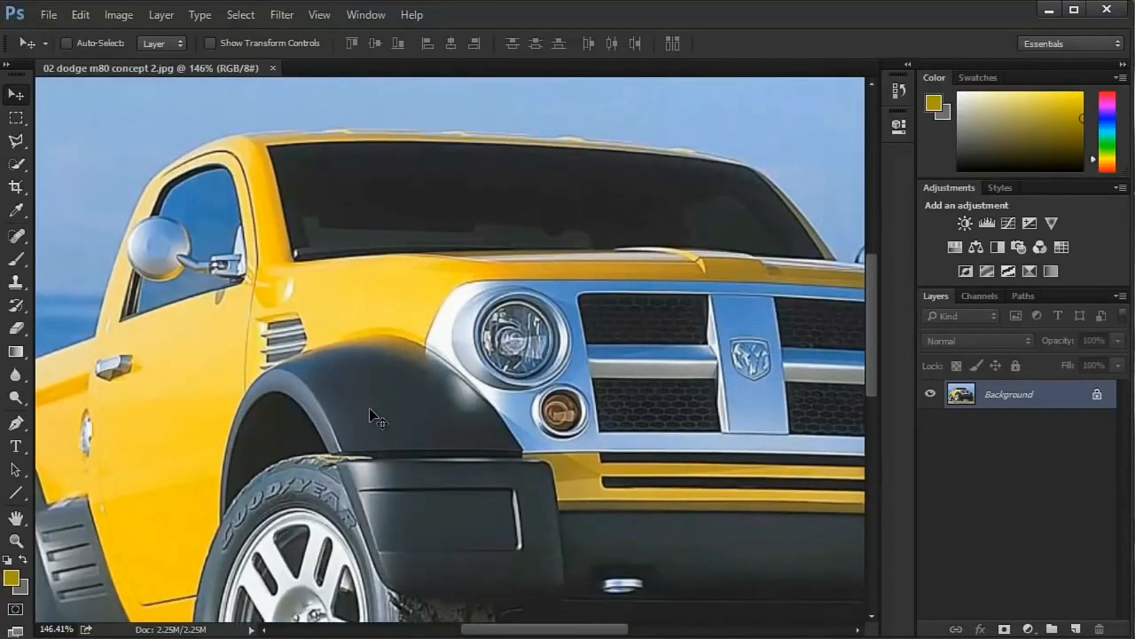
scroll(371, 417, up, 6)
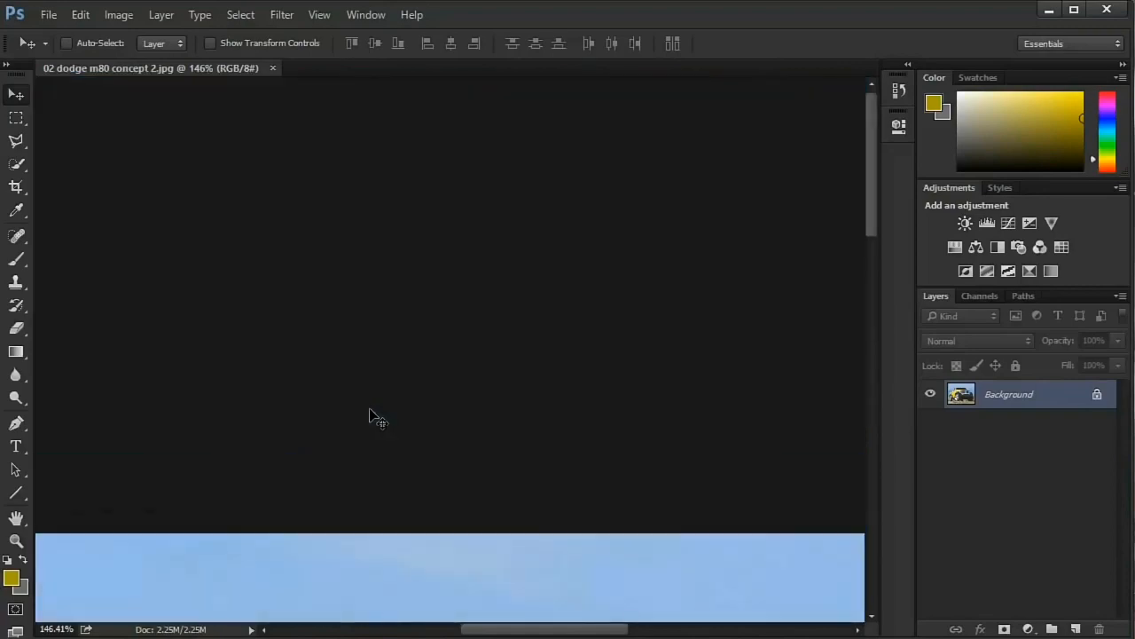
scroll(370, 417, down, 3)
scroll(370, 417, up, 3)
scroll(371, 416, down, 3)
scroll(371, 417, up, 1)
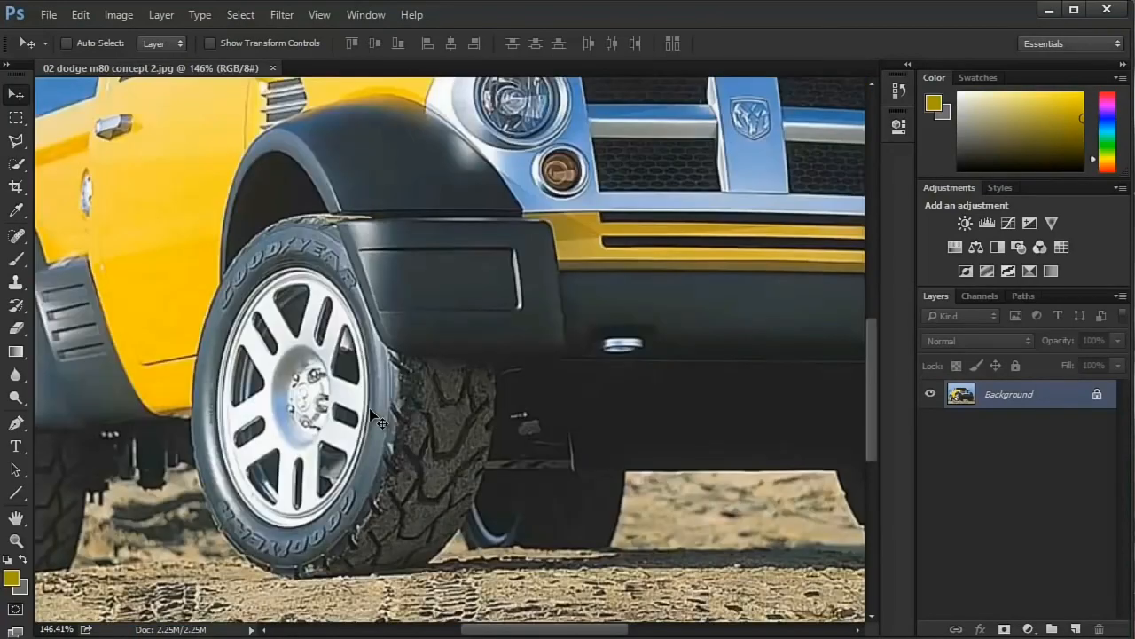
scroll(371, 417, up, 10)
scroll(371, 417, down, 10)
scroll(371, 417, up, 3)
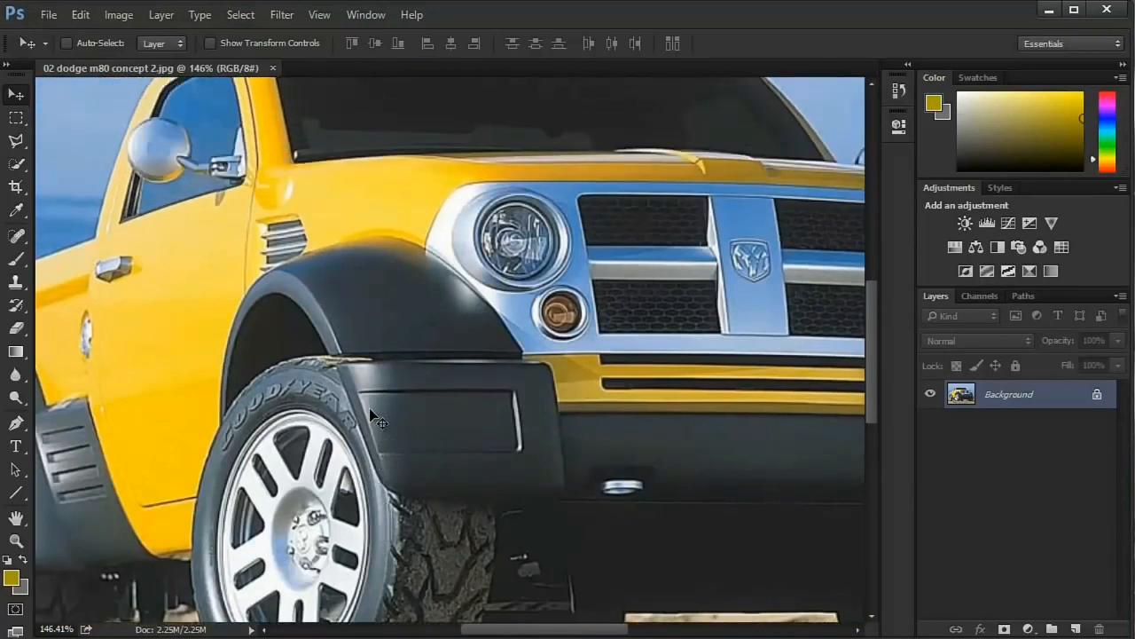
scroll(371, 417, up, 8)
- Pan the truck image horizontally at about 146% magnification, beyond both side edges of the picture
scroll(371, 417, right, 1)
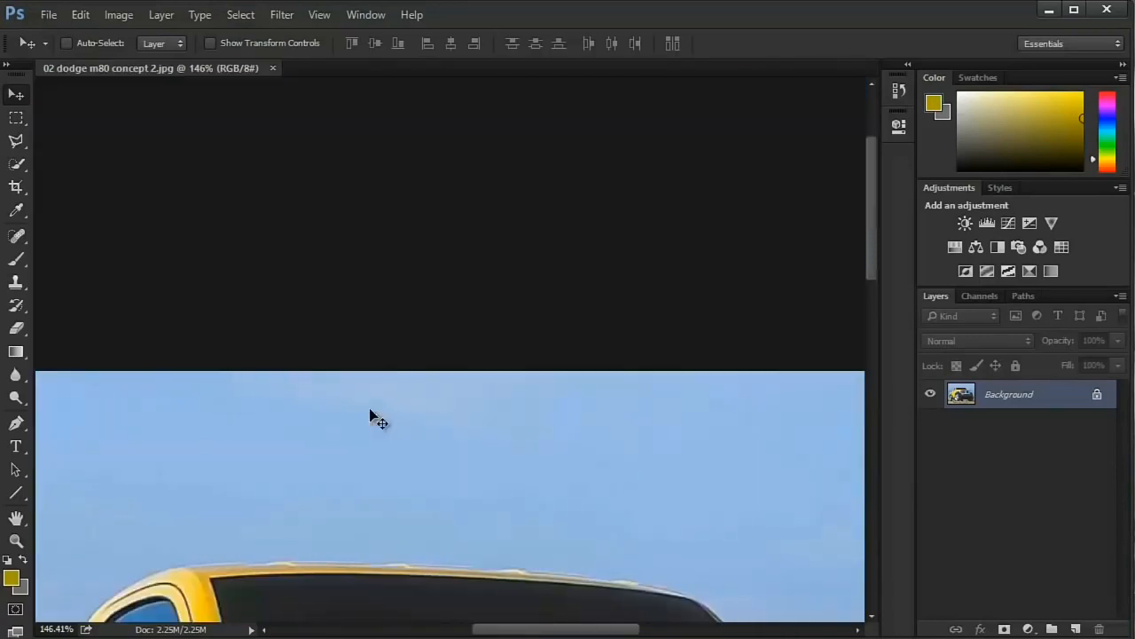
scroll(371, 417, down, 2)
scroll(371, 417, down, 4)
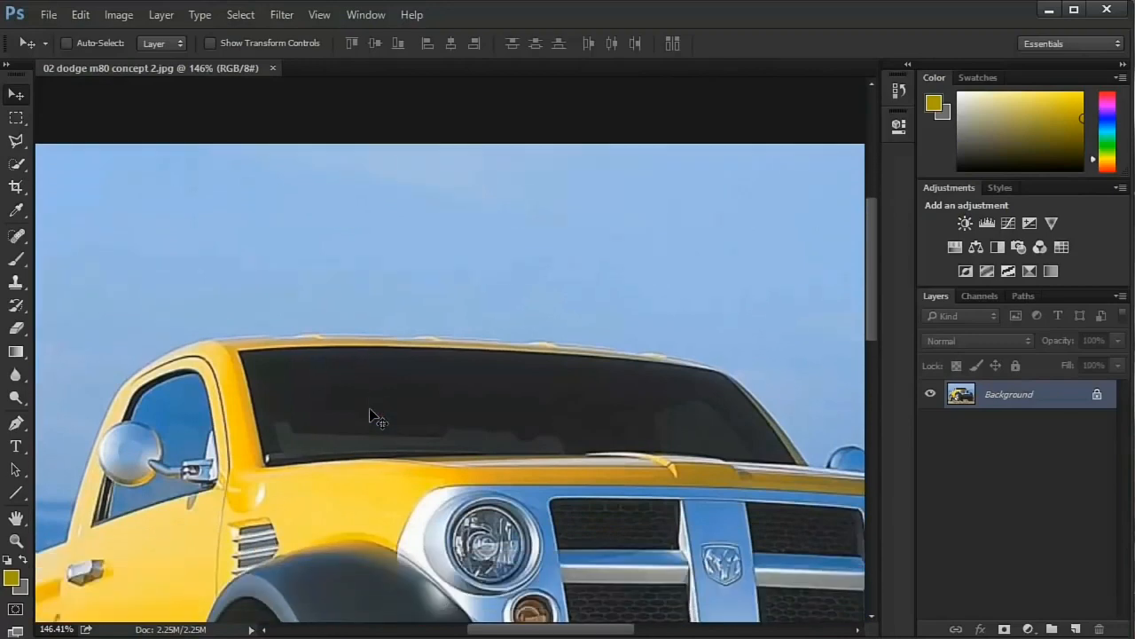
scroll(371, 417, right, 2)
scroll(371, 416, left, 3)
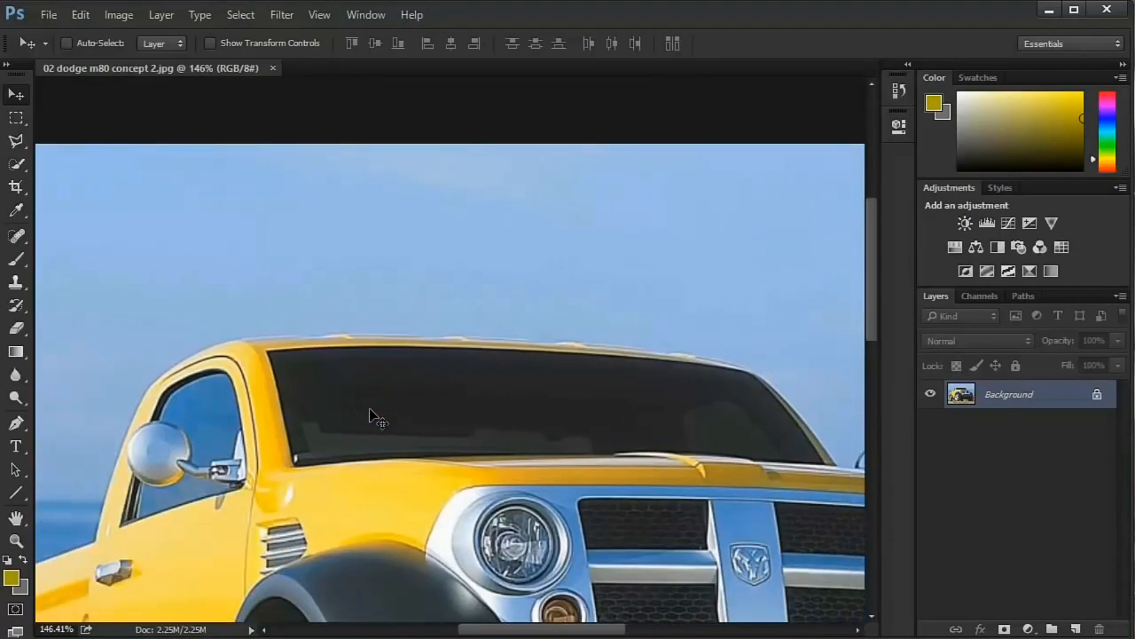
scroll(371, 417, left, 10)
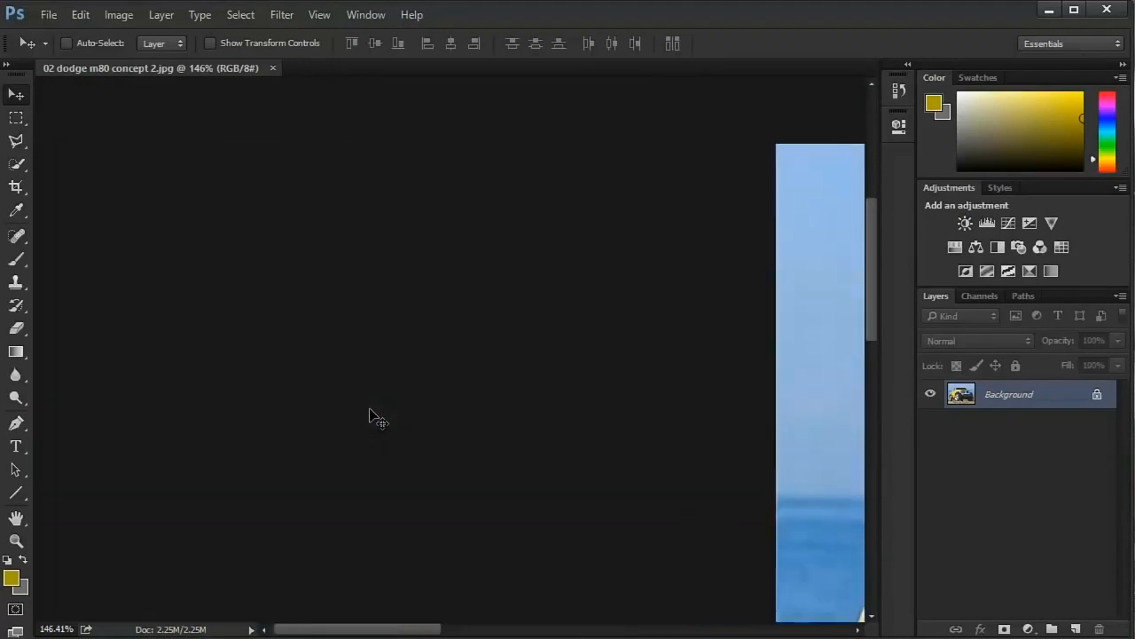
scroll(371, 417, right, 15)
scroll(370, 417, left, 8)
scroll(370, 417, right, 10)
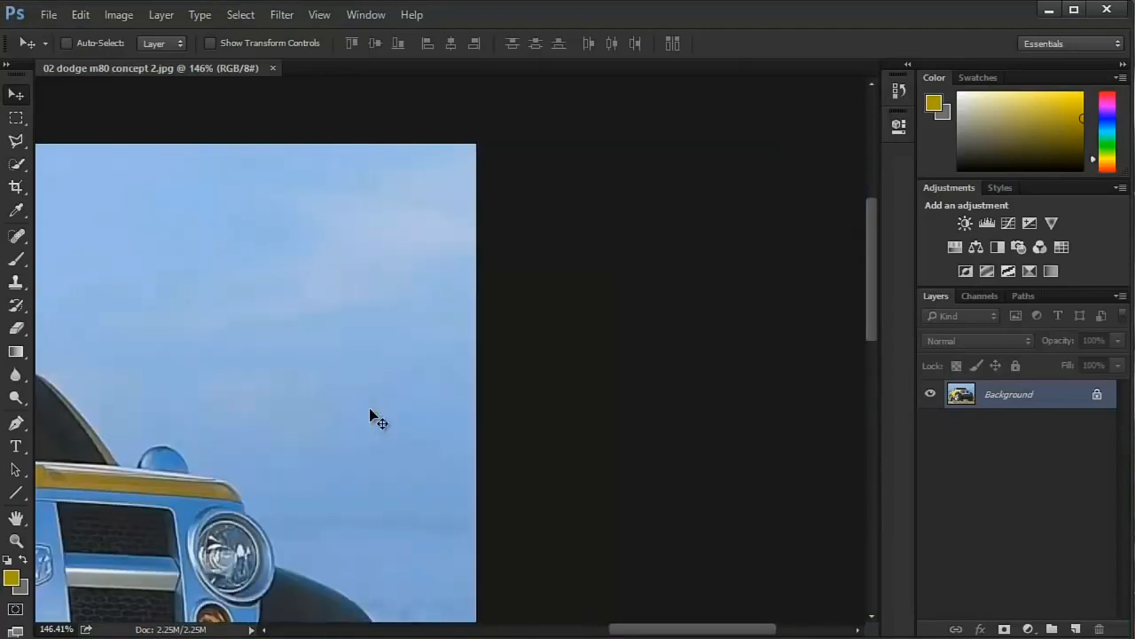
- Zoom the truck image out to 66.7% and in to 400% around the front wheel, ending at about 205%
scroll(369, 409, down, 5)
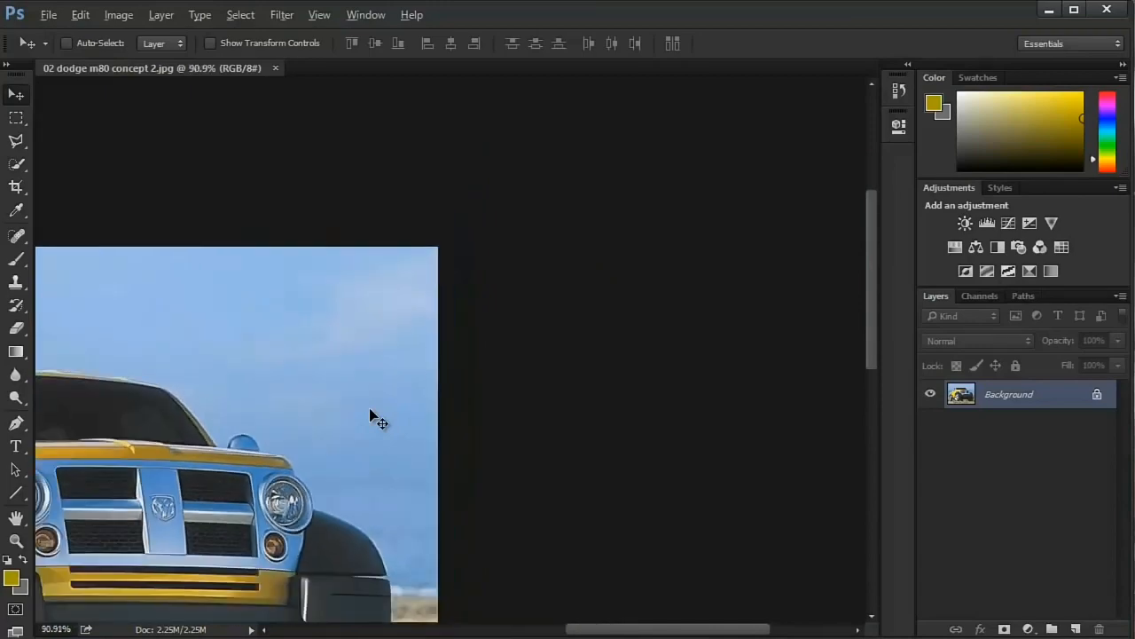
scroll(370, 409, up, 3)
scroll(370, 409, down, 2)
scroll(370, 409, up, 2)
scroll(370, 409, down, 3)
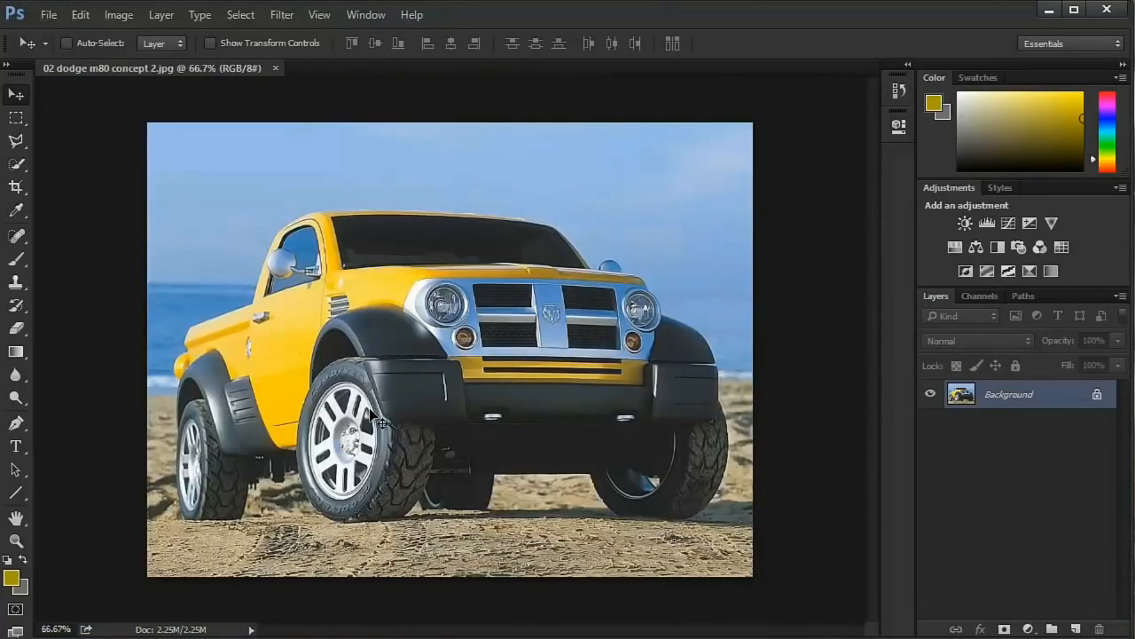
scroll(372, 417, up, 3)
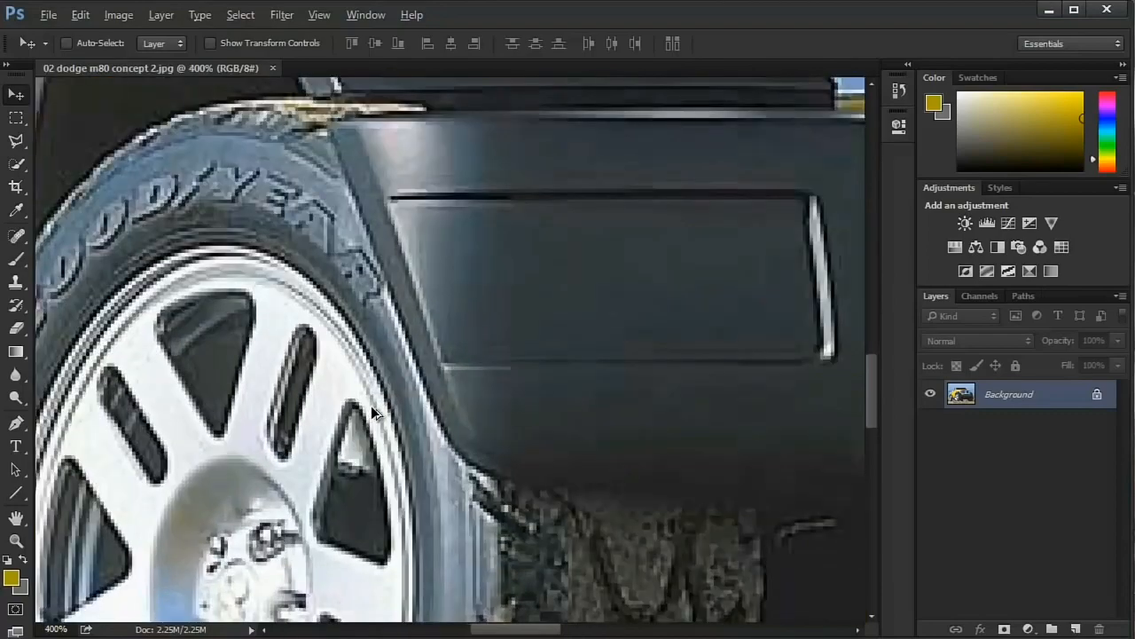
scroll(373, 410, down, 4)
scroll(372, 411, up, 4)
scroll(372, 411, down, 1)
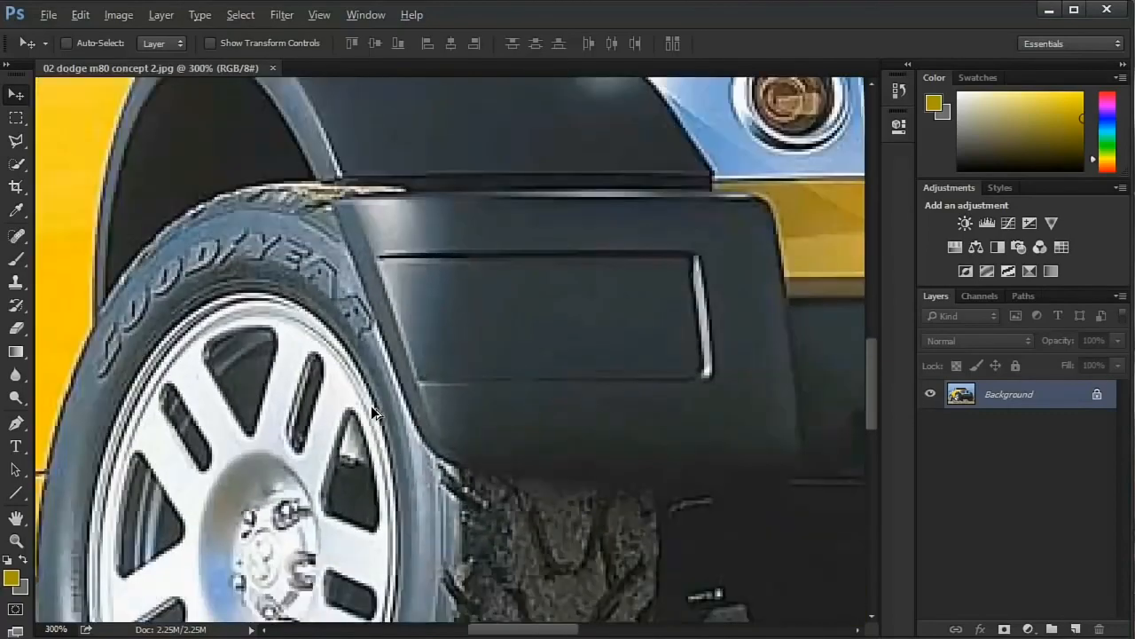
scroll(372, 411, down, 2)
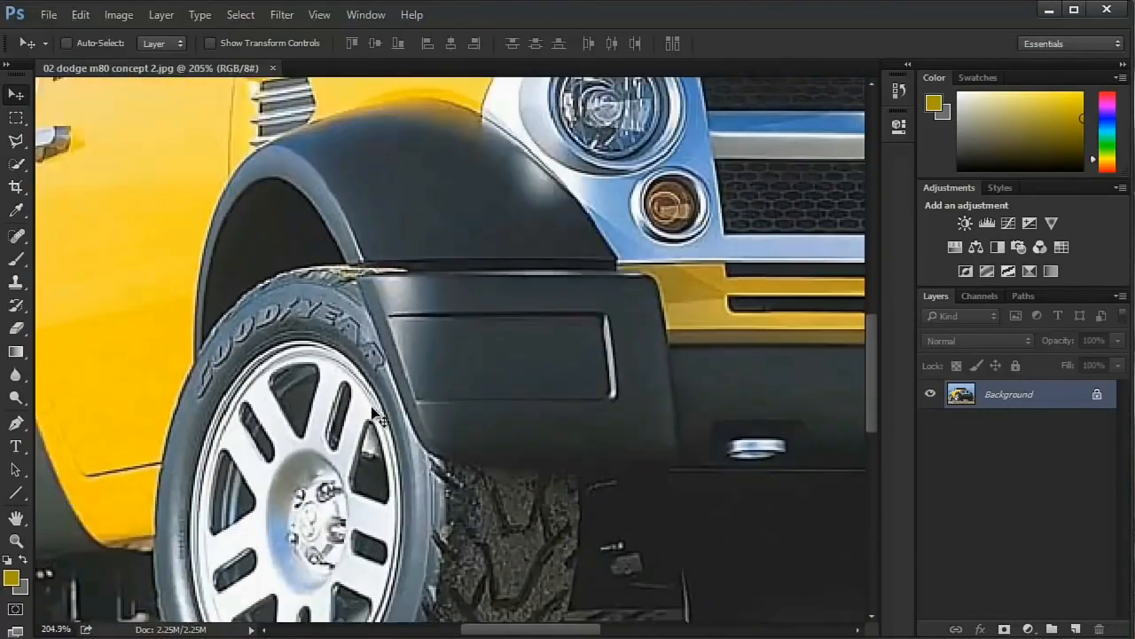
scroll(372, 410, right, 1)
scroll(372, 411, up, 2)
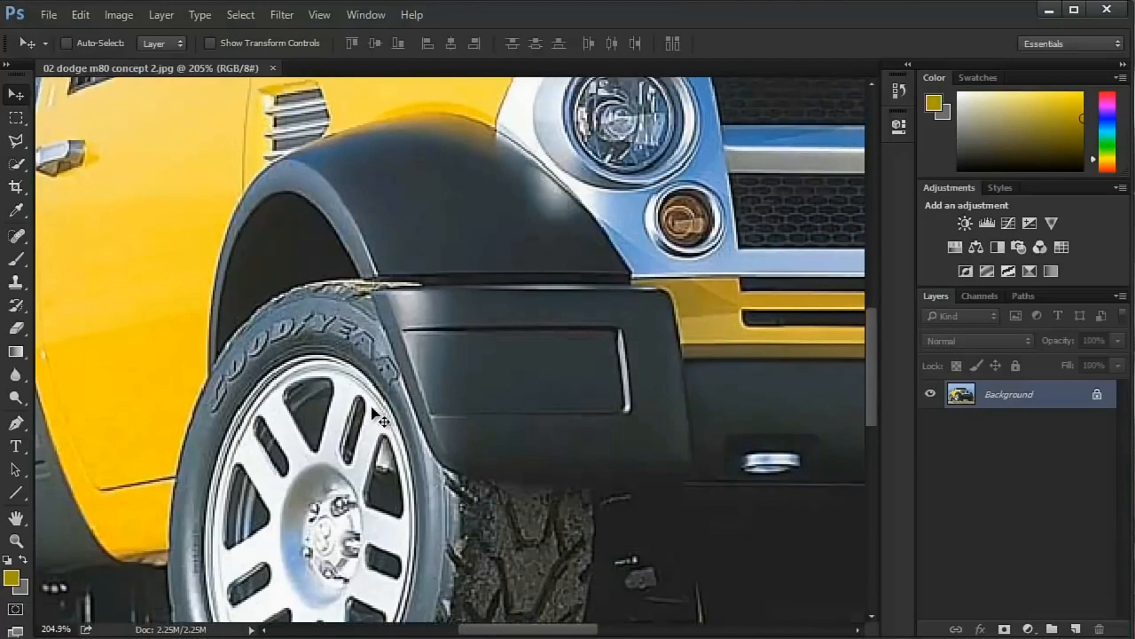
- Pan the truck image slightly around the front wheel and zoom it out to 66.7%
scroll(372, 410, down, 2)
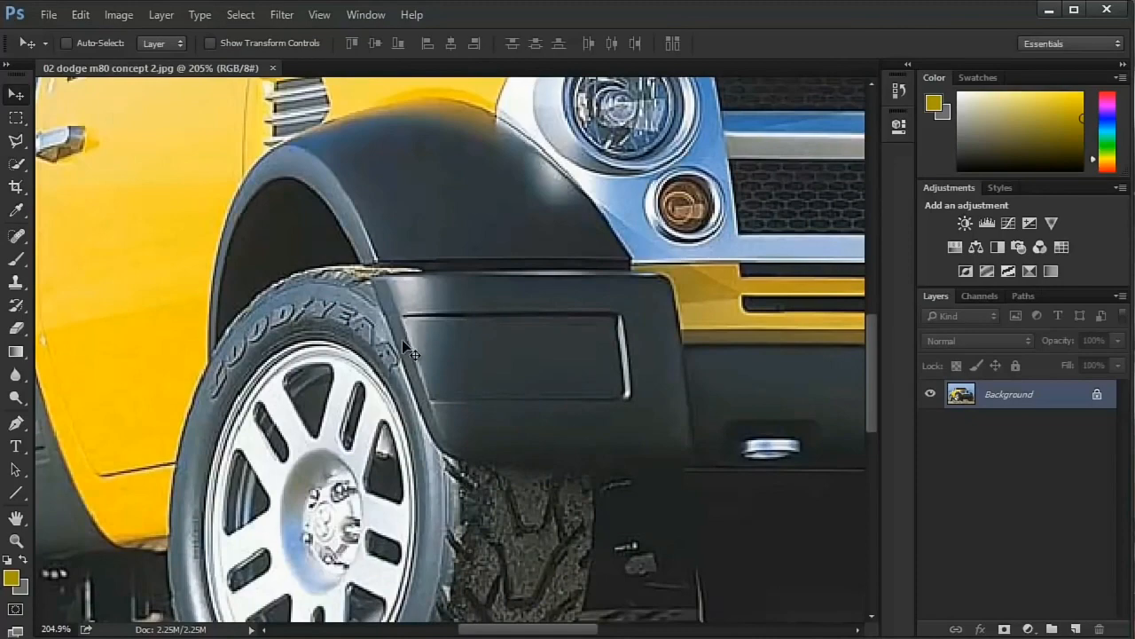
scroll(404, 345, down, 5)
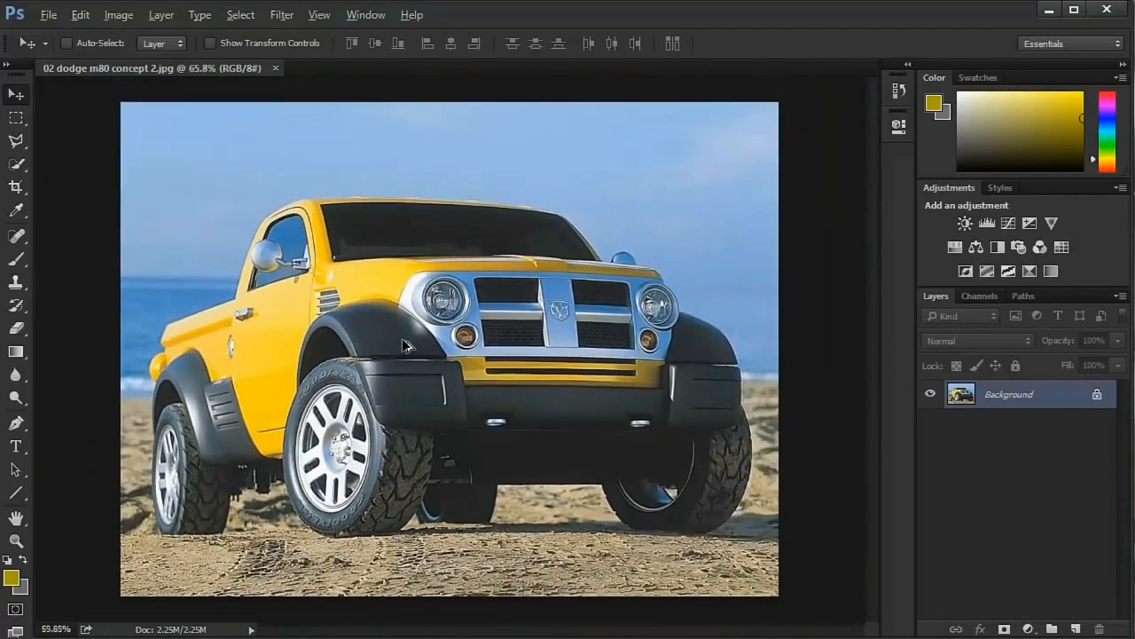
scroll(404, 344, up, 2)
scroll(403, 344, down, 1)
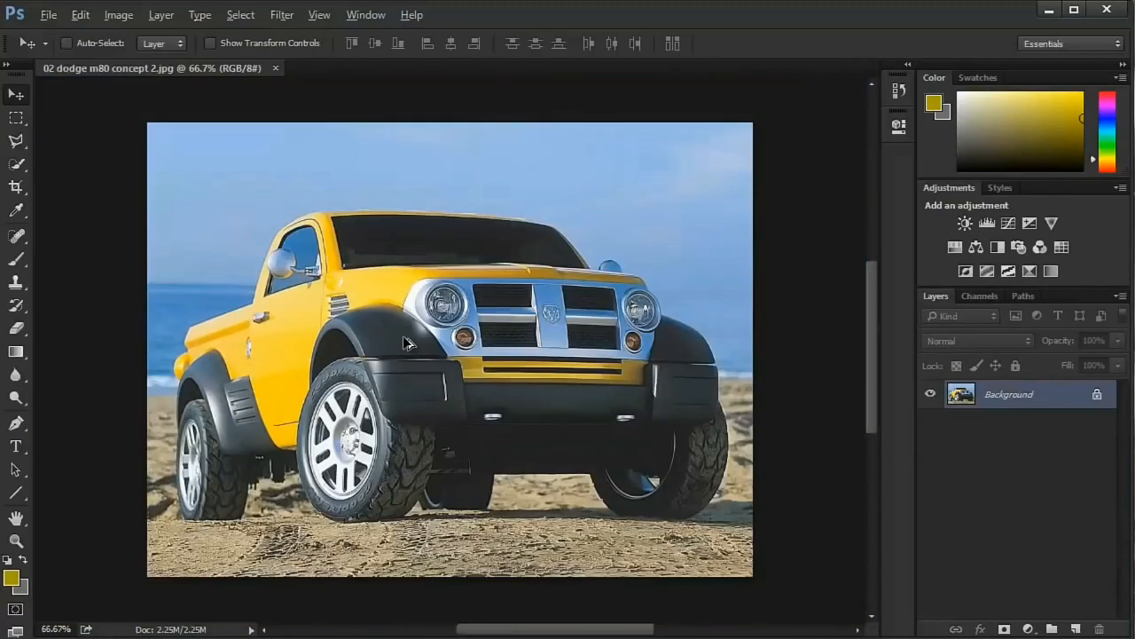
click(362, 16)
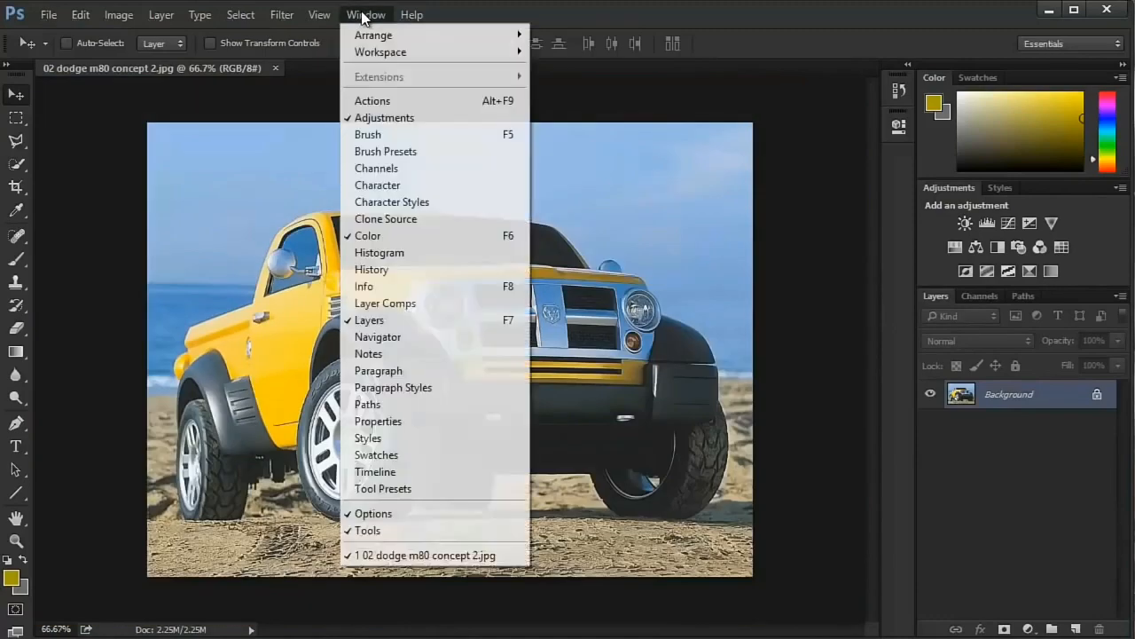
click(362, 15)
- Zoom the truck image in to about 171% and fit the whole picture on screen
scroll(408, 239, up, 3)
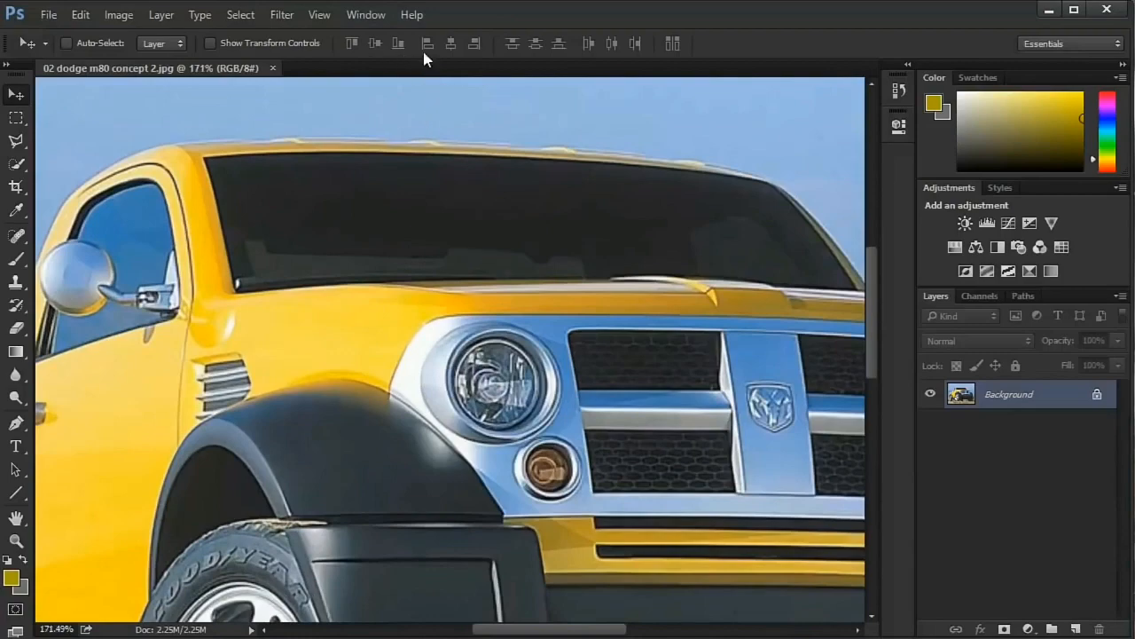
click(363, 15)
click(319, 15)
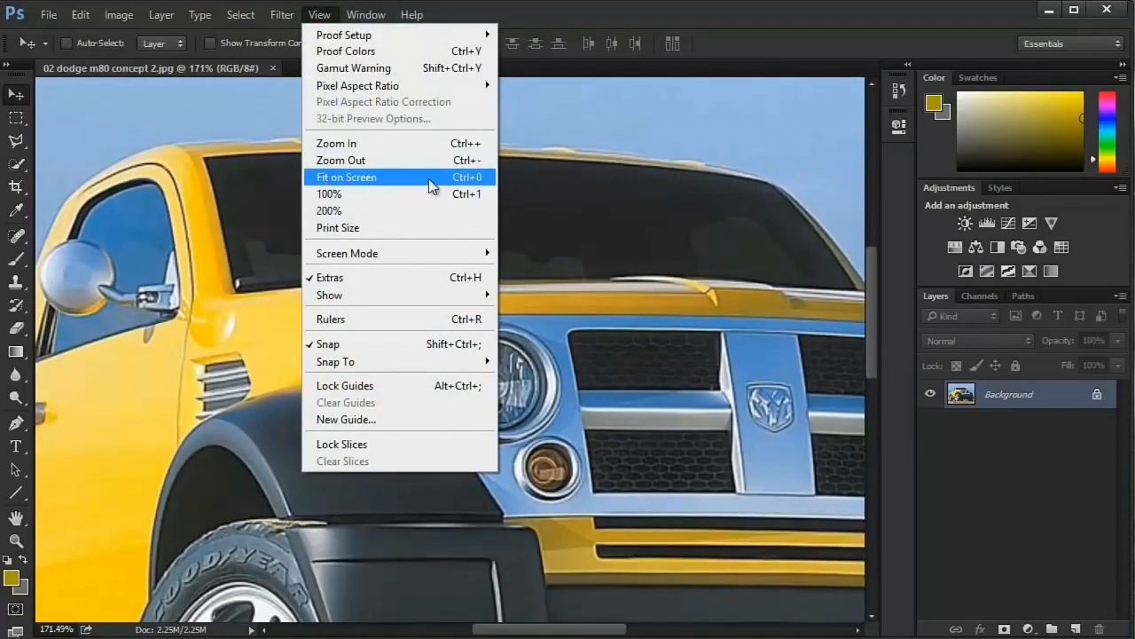
click(461, 178)
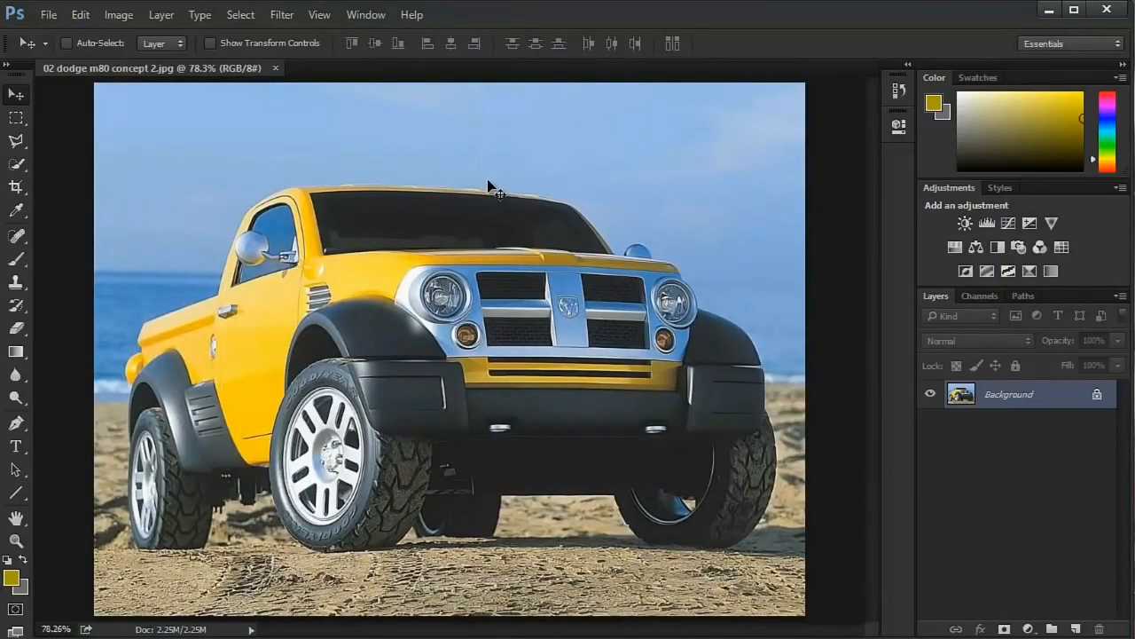
- Zoom the truck image repeatedly in and out between about 115% and 50%, ending at 50%
scroll(488, 181, up, 3)
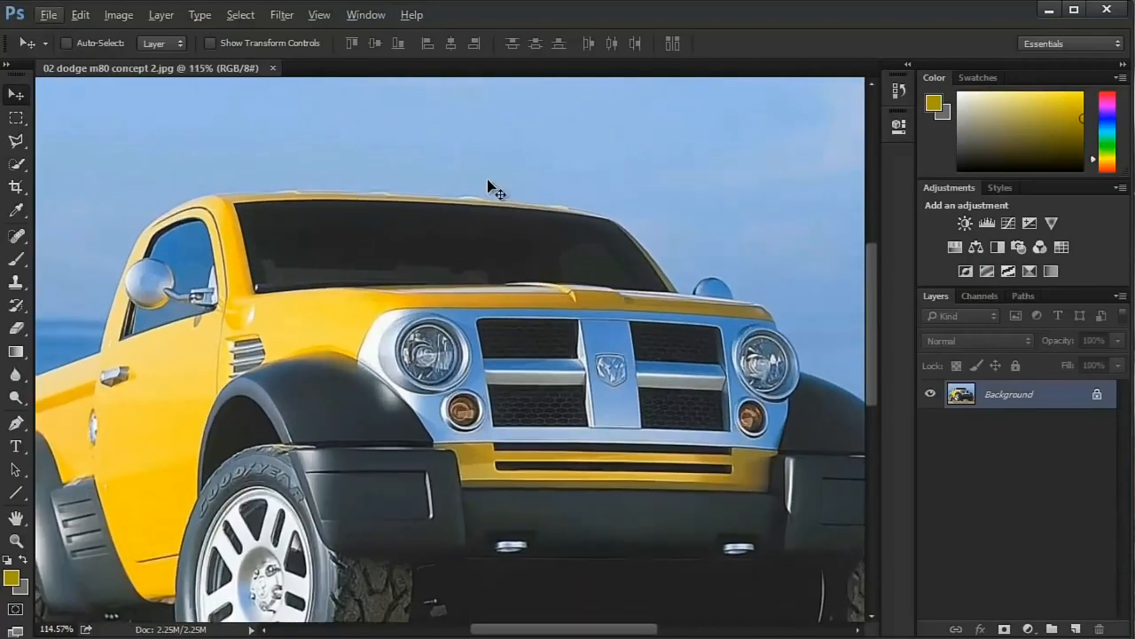
scroll(488, 181, down, 3)
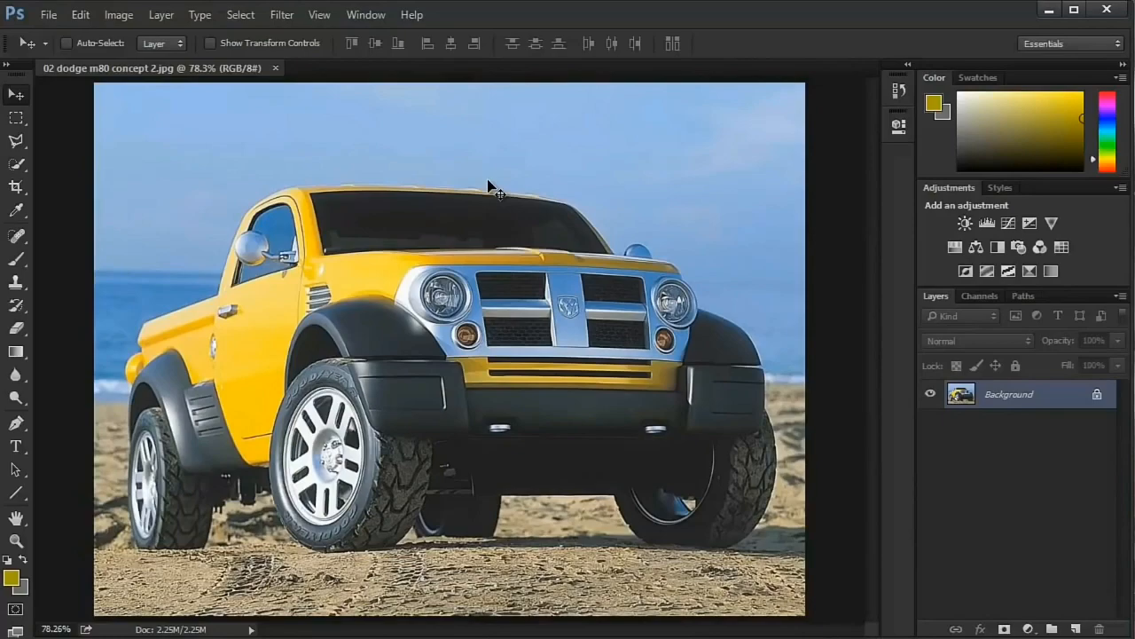
scroll(488, 187, down, 1)
scroll(488, 186, up, 3)
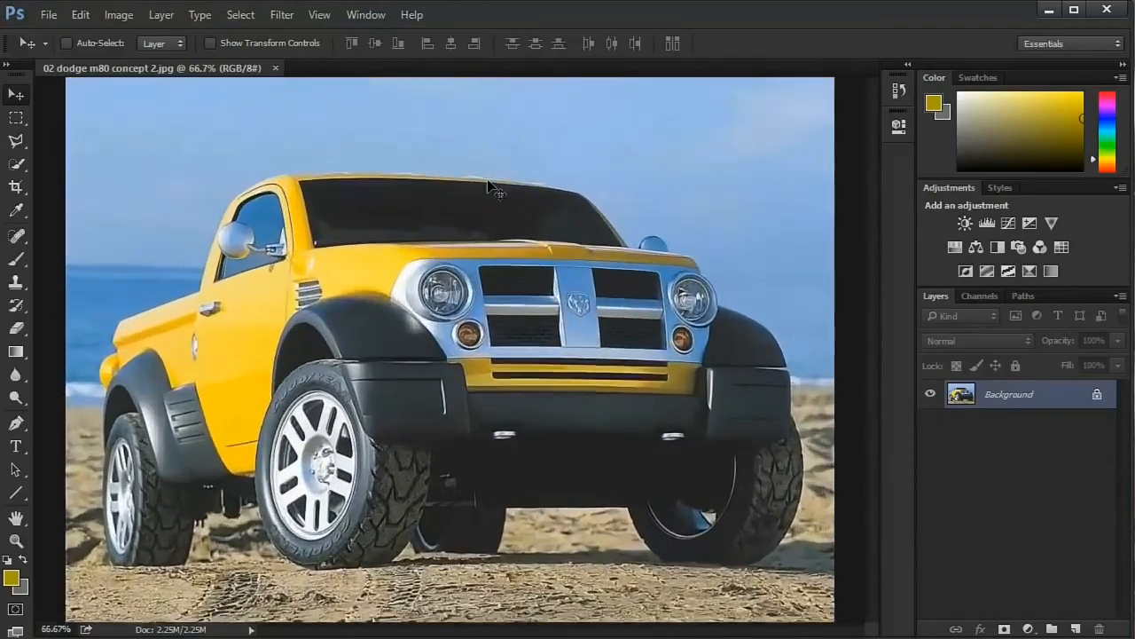
scroll(488, 186, down, 2)
scroll(488, 186, up, 2)
scroll(488, 187, down, 2)
scroll(487, 186, up, 2)
scroll(488, 187, down, 3)
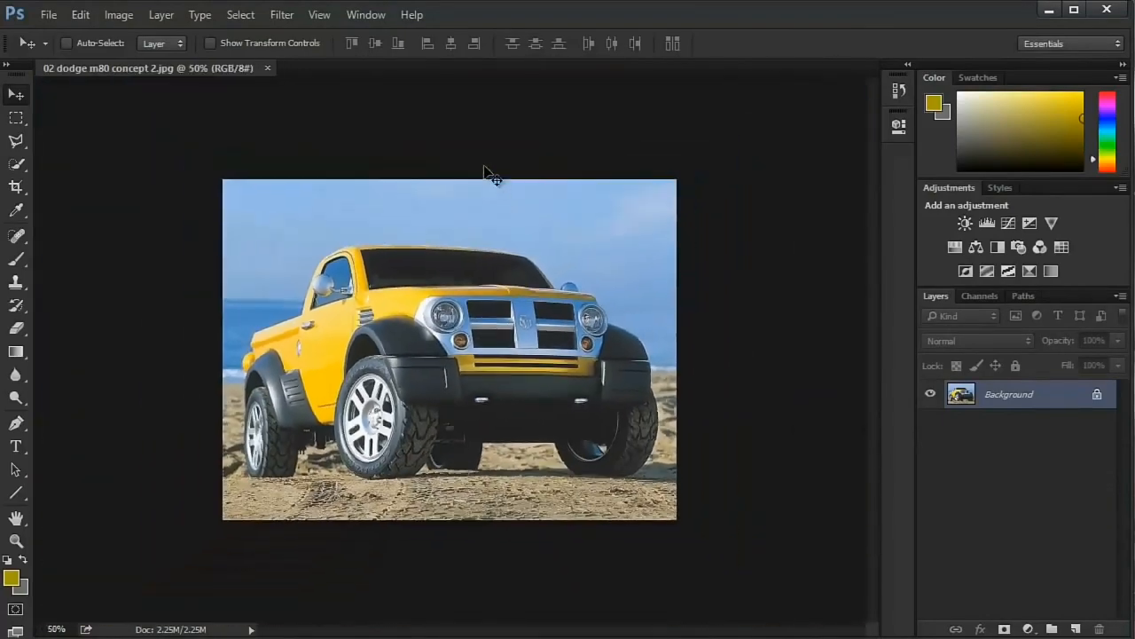
- Review the available zoom commands and zoom the truck image in to 66.7%
click(320, 14)
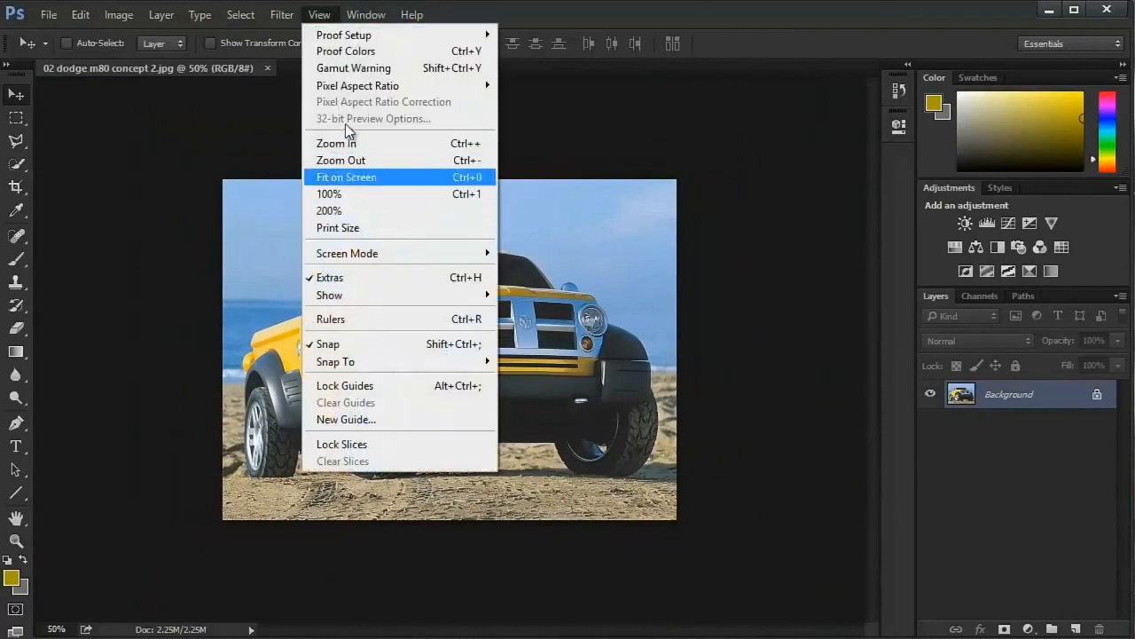
click(266, 161)
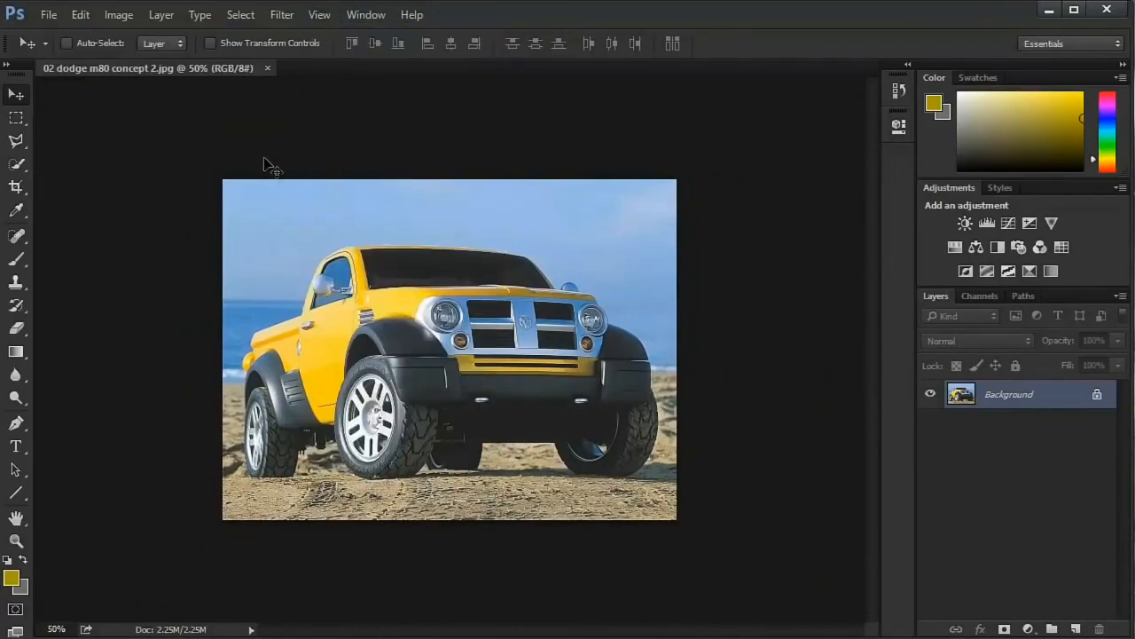
scroll(271, 166, up, 3)
scroll(270, 166, down, 3)
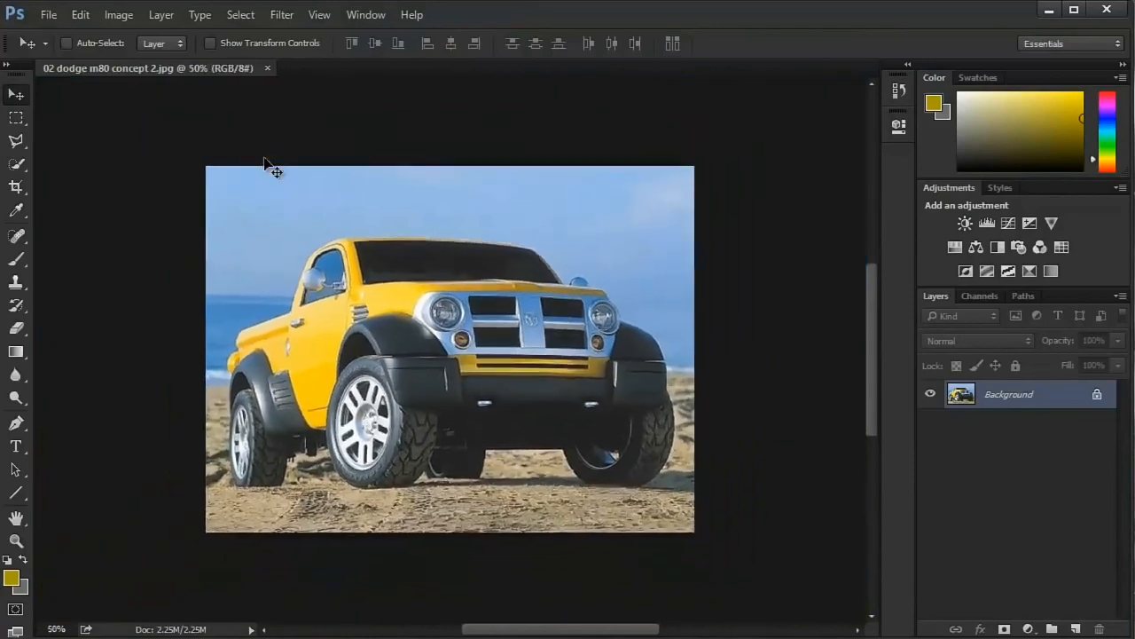
key(ctrl+plus)
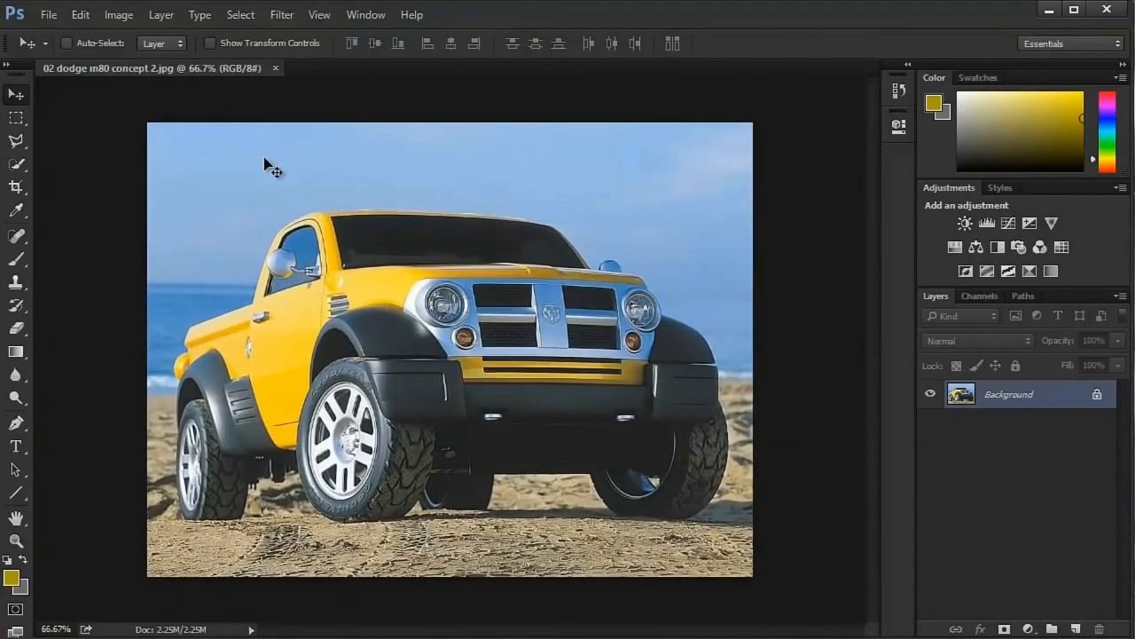
- Close the truck image, bring up the Open dialog and dismiss it without choosing a file
key(ctrl+w)
key(ctrl+o)
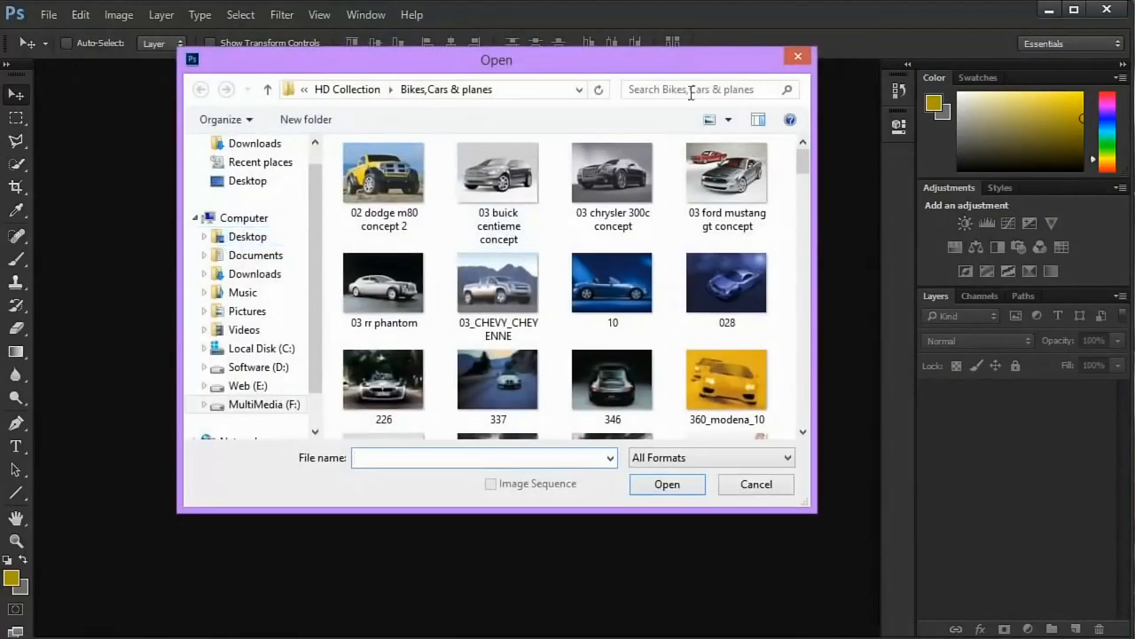
click(797, 56)
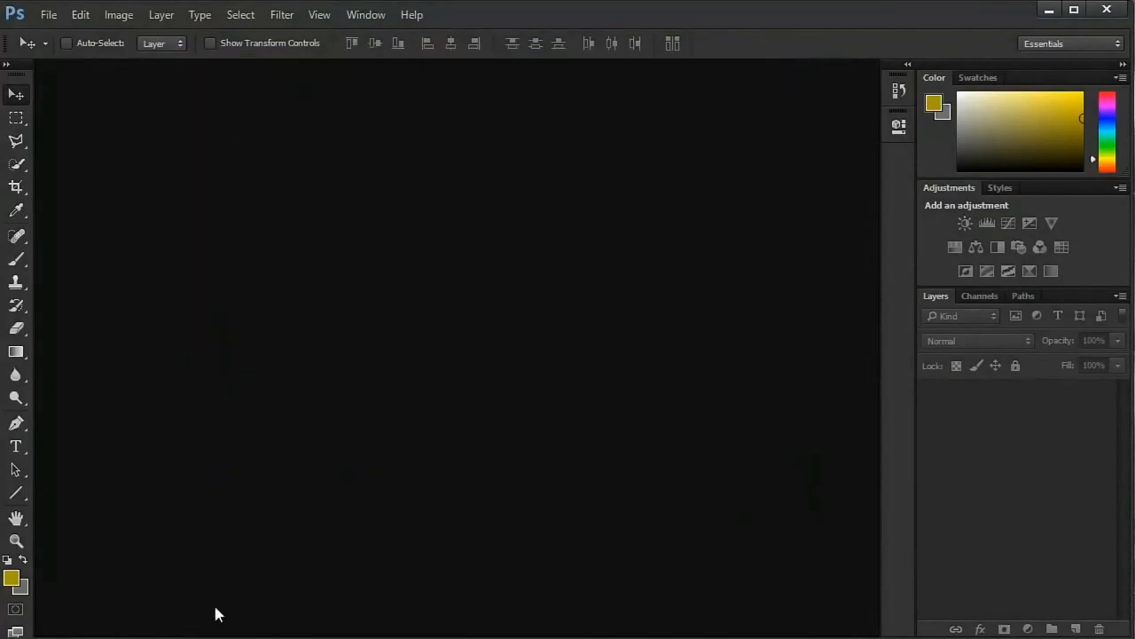
- Switch to Bridge and open College (4).jpg from the Testing_purpose folder in Photoshop
key(alt+Tab)
right_click(364, 196)
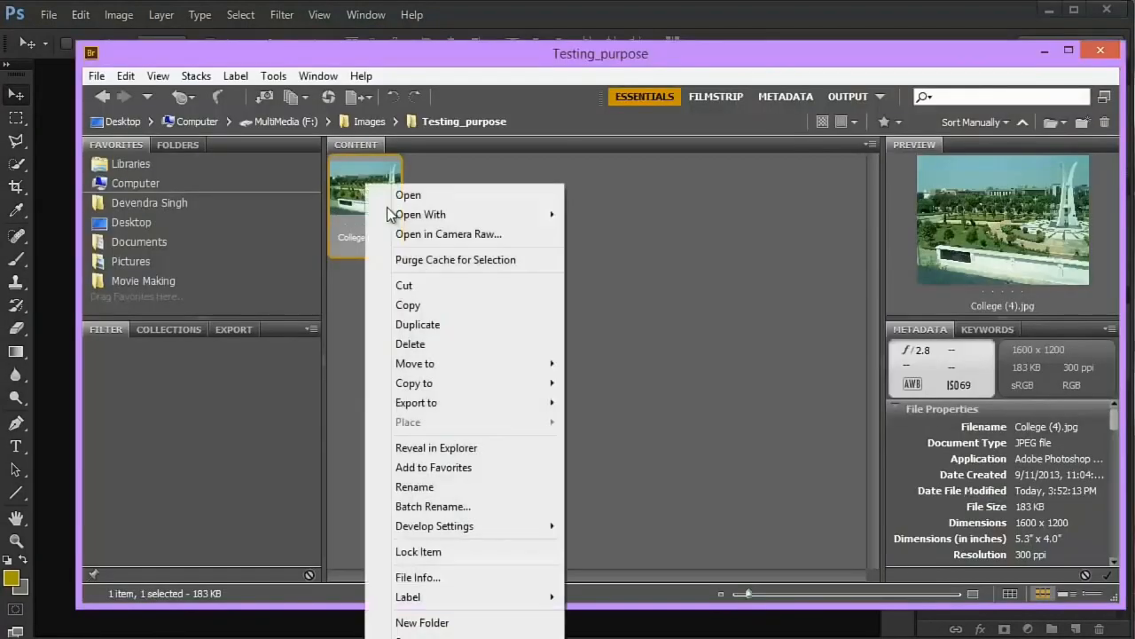
mouse_move(483, 216)
click(594, 215)
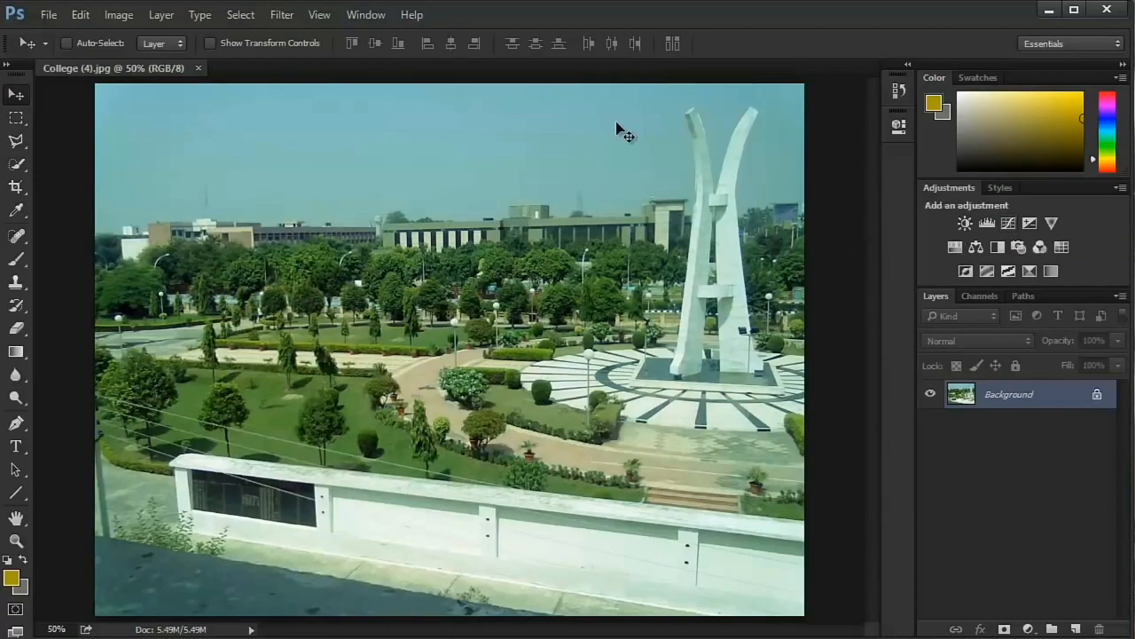
- Apply Auto Color to the college photo and compare it with the original by undoing and redoing the correction
click(116, 18)
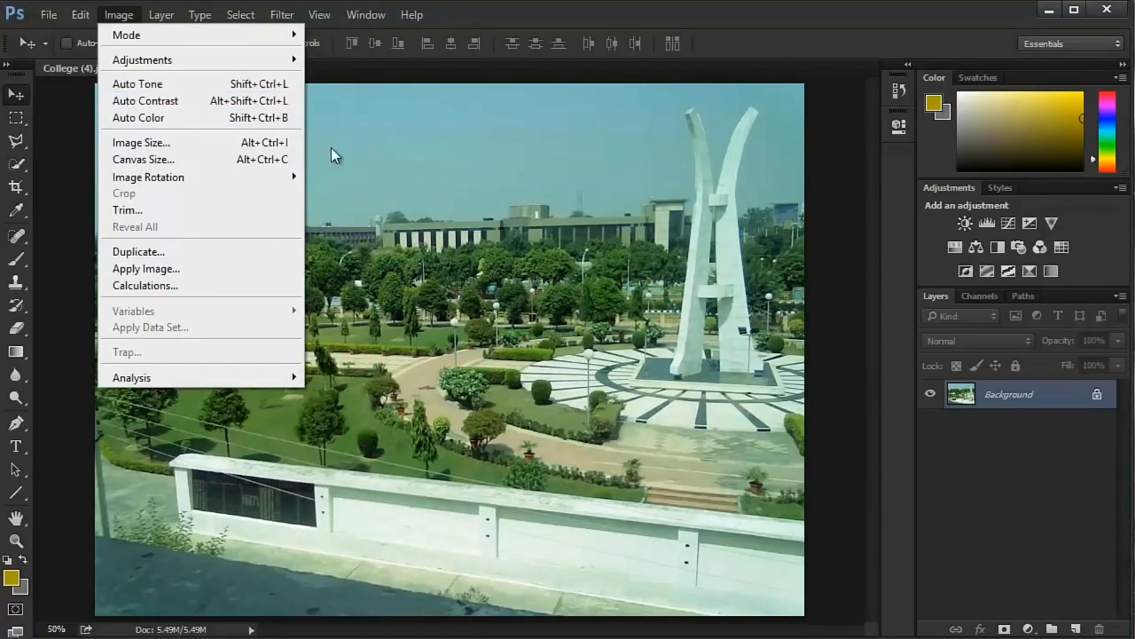
click(251, 117)
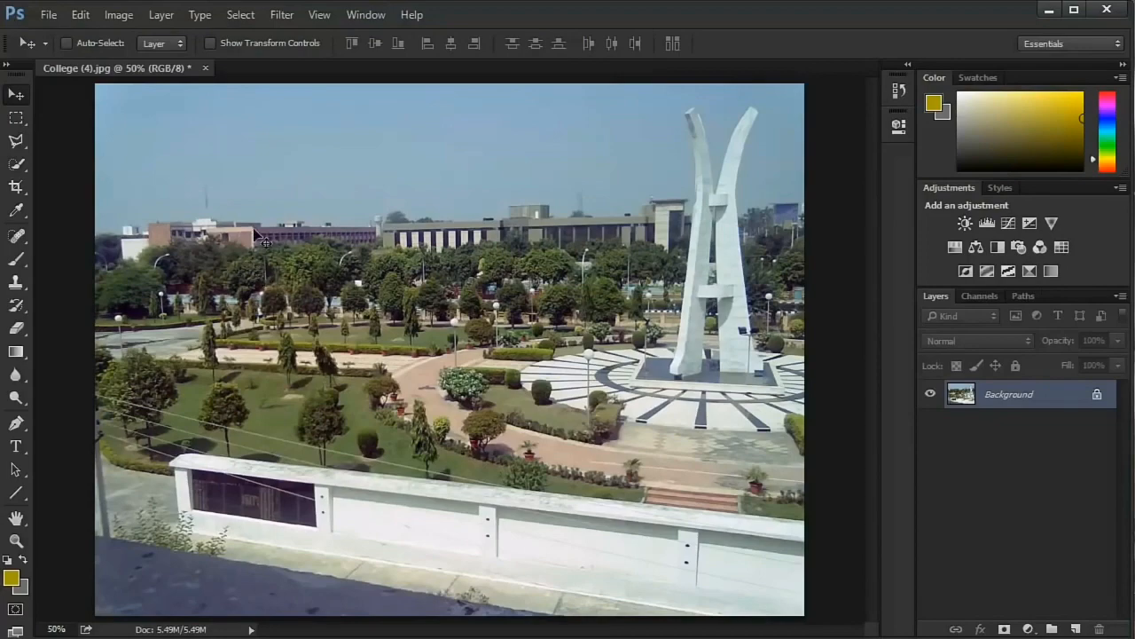
scroll(274, 251, up, 3)
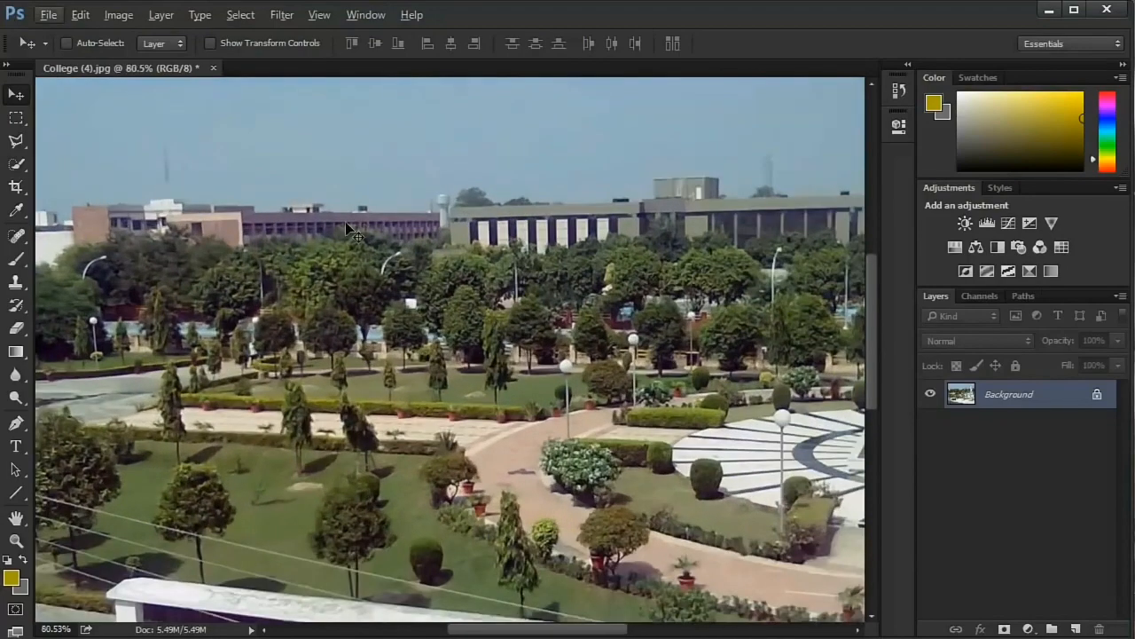
scroll(345, 221, down, 2)
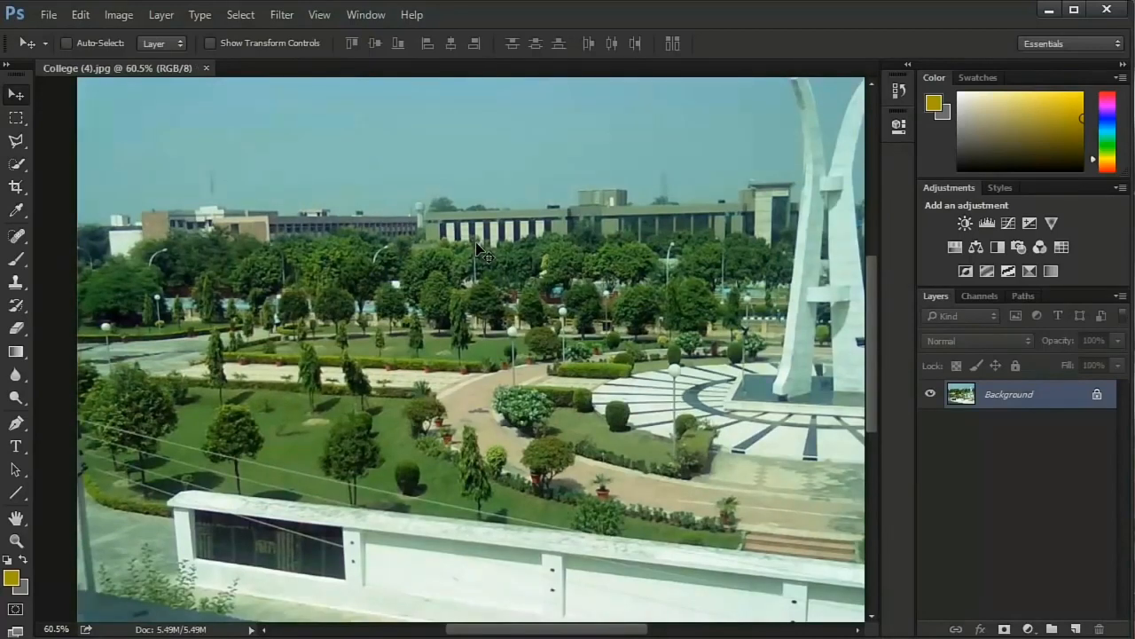
key(ctrl+z)
key(ctrl+z)
- Expand the History panel and stretch it down to nearly the full height of the workspace
click(896, 97)
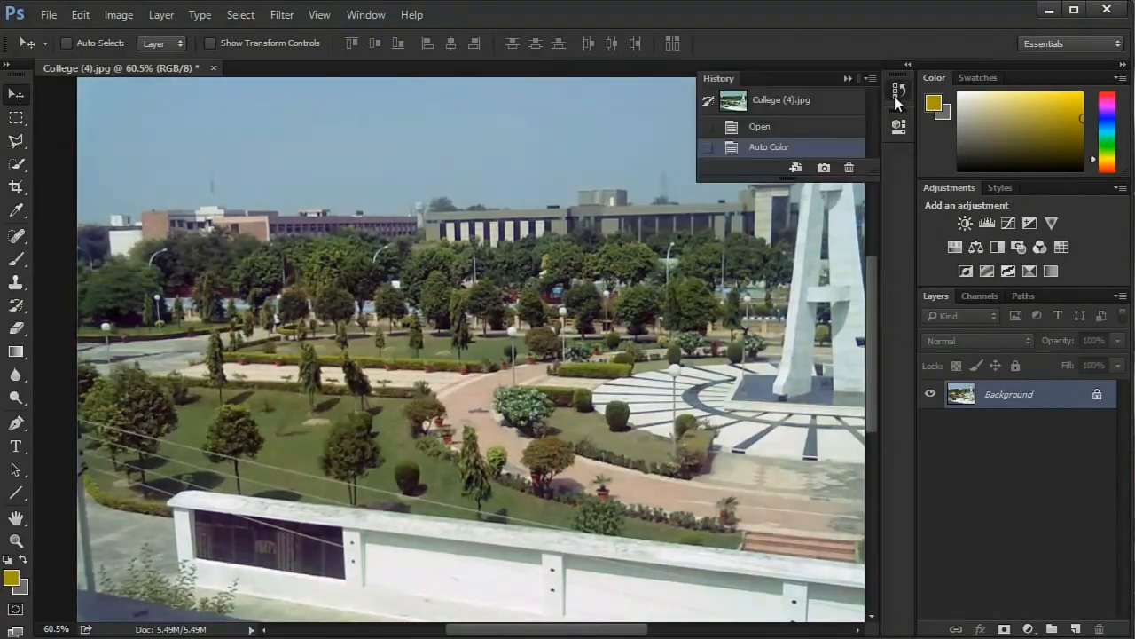
click(895, 98)
click(896, 98)
drag(781, 173, 742, 612)
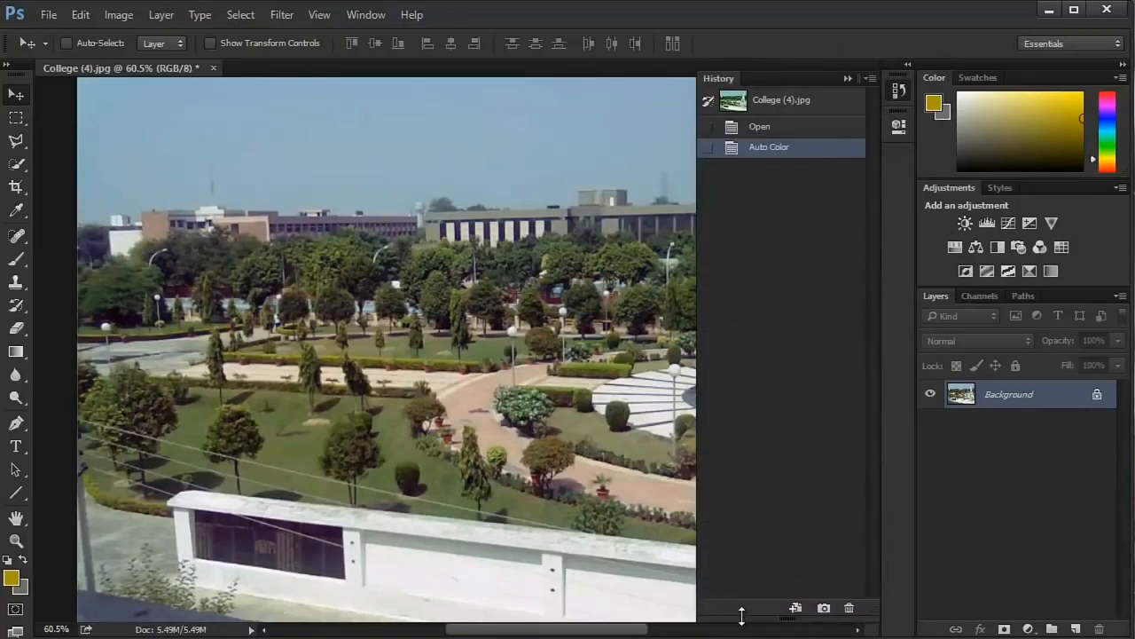
- Close the History panel completely, restore it to the workspace and expand it again
click(895, 98)
right_click(894, 96)
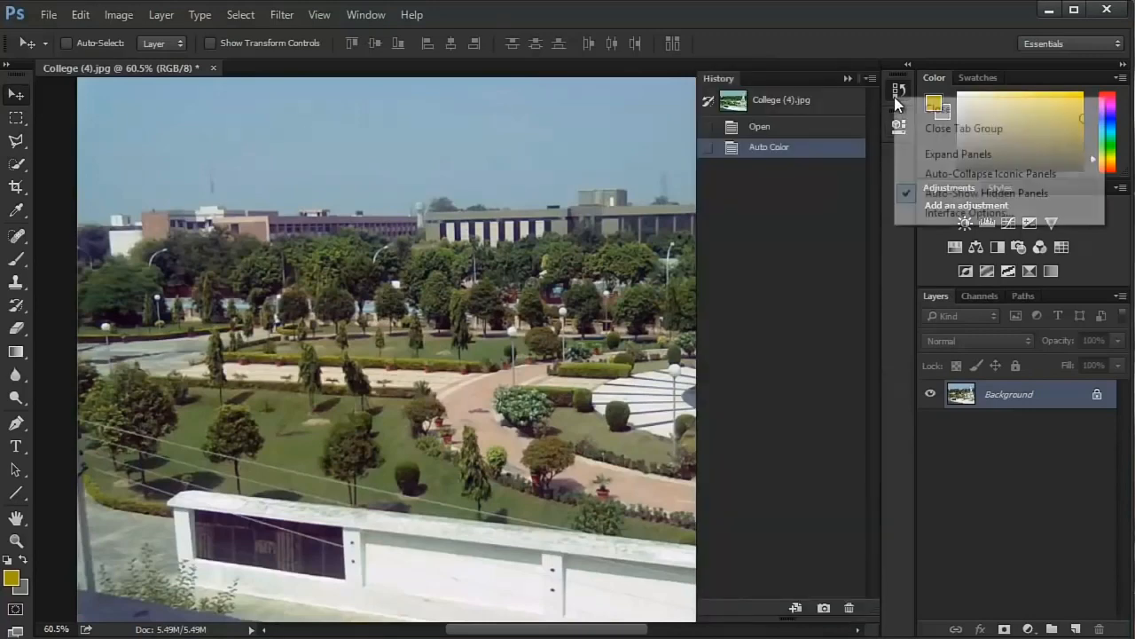
click(895, 97)
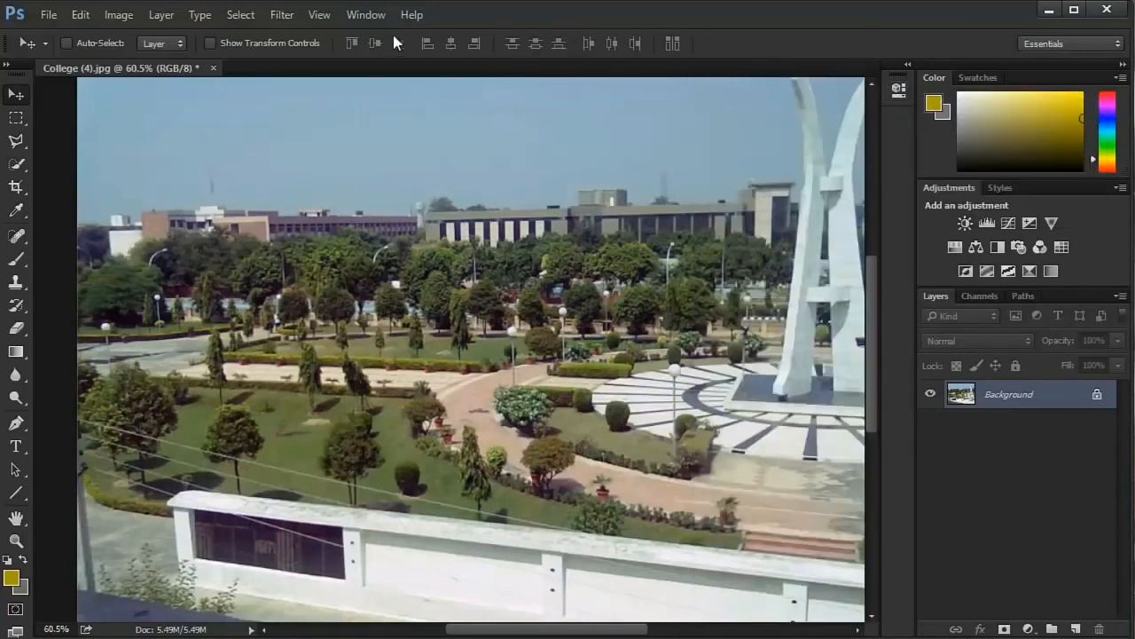
click(364, 15)
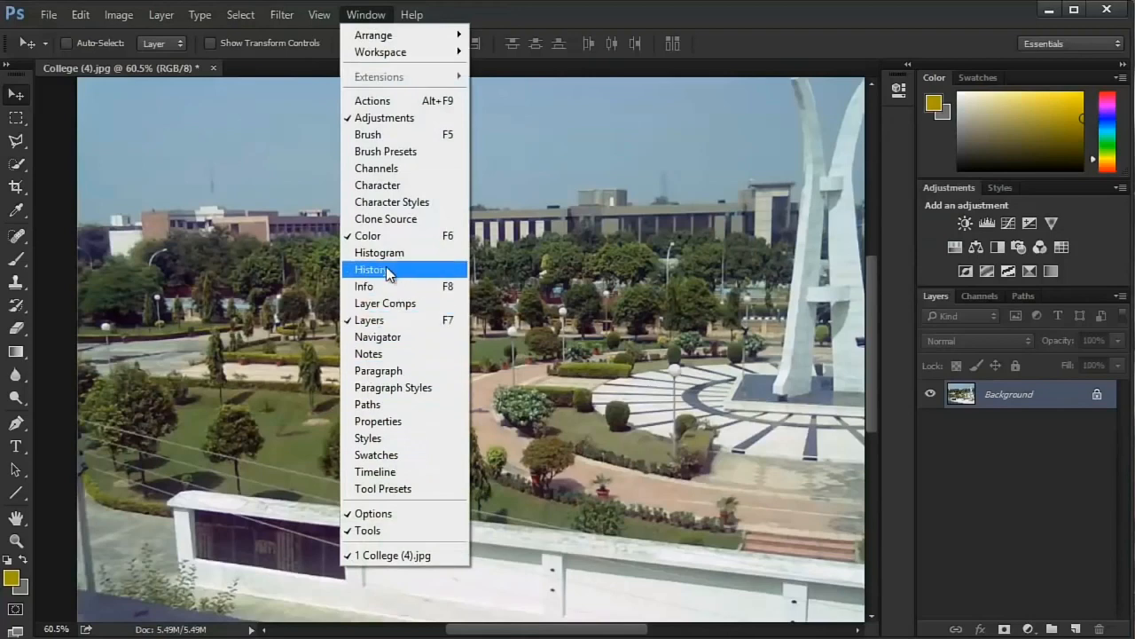
click(386, 268)
click(902, 92)
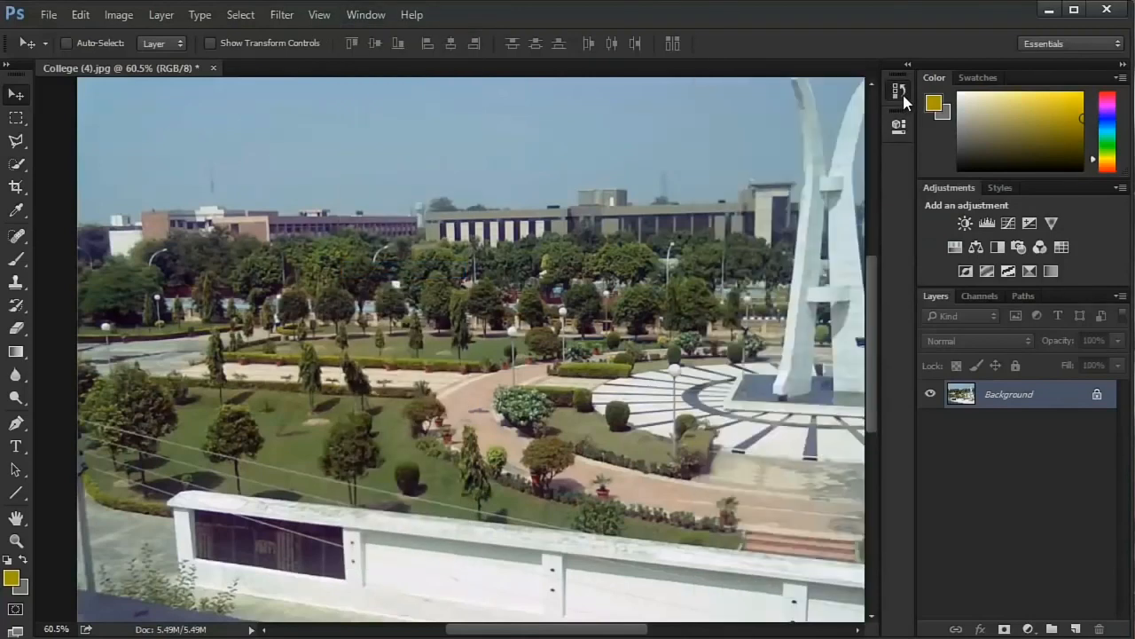
click(900, 92)
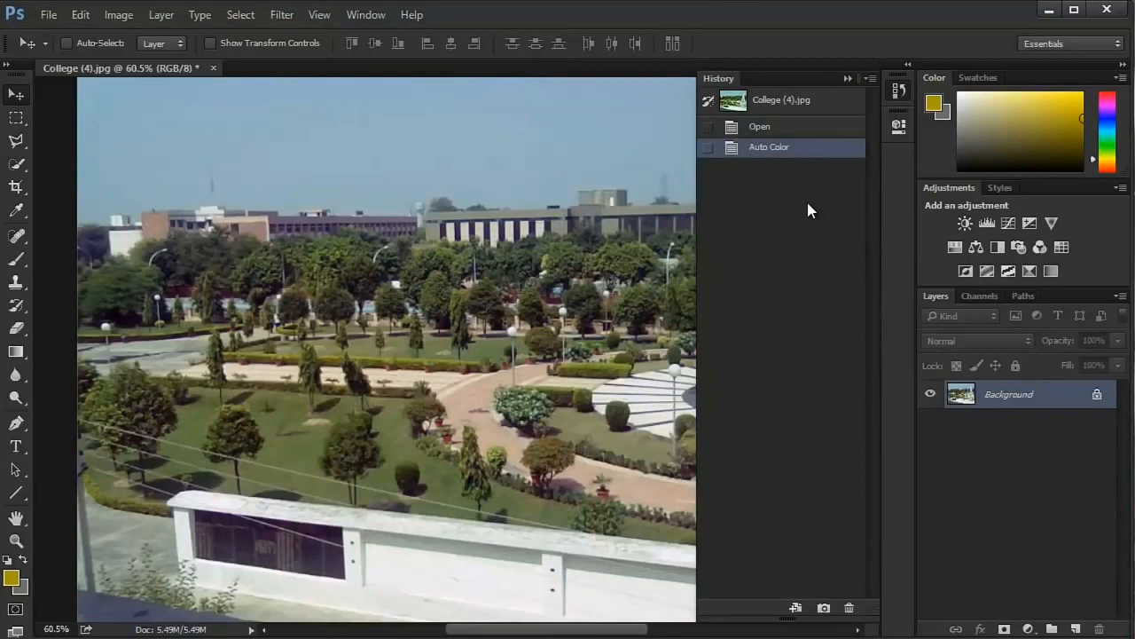
- Compare the Open and Auto Color history states, set the History Brush source to Auto Color, and end on the Auto Color state
click(761, 128)
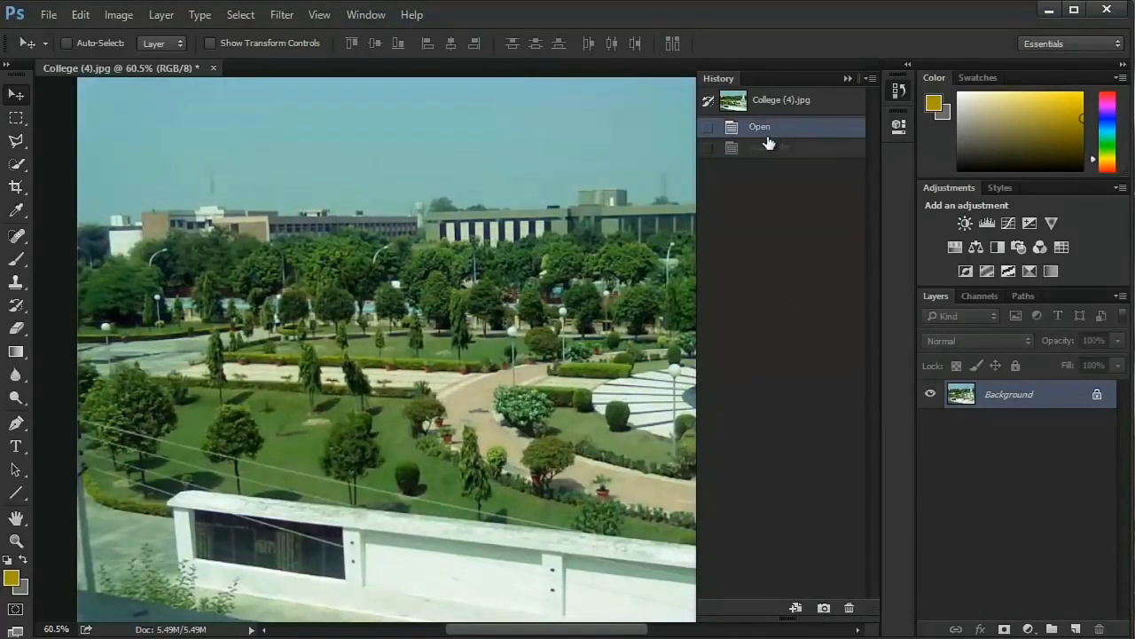
click(768, 147)
click(710, 149)
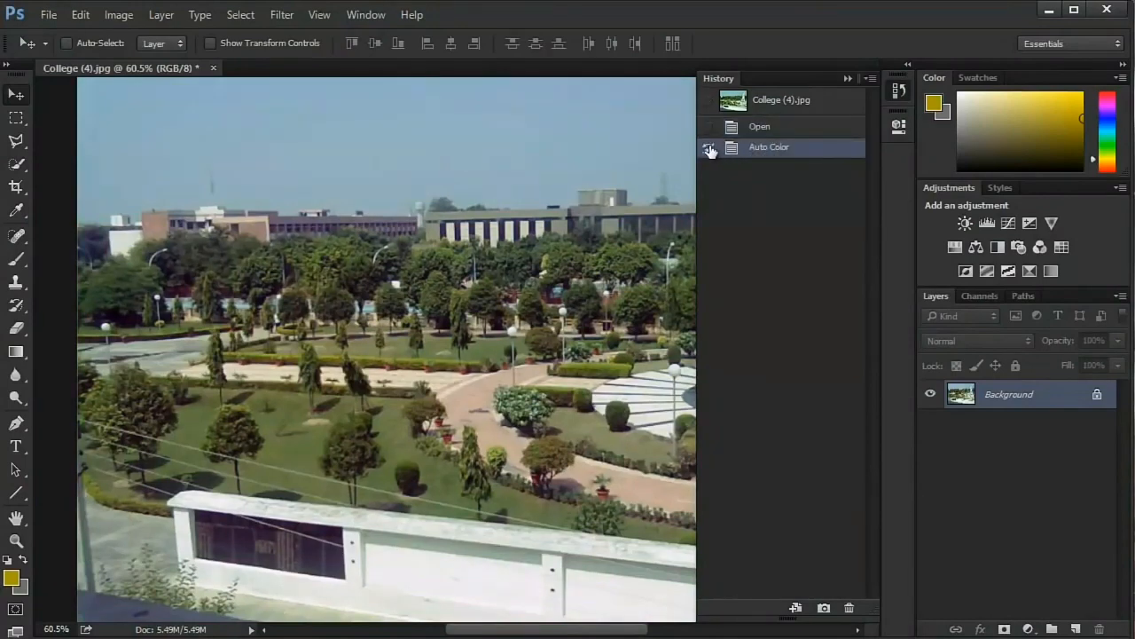
click(774, 129)
click(770, 148)
- Collapse the History panel and zoom the college photo out to about 50% to show all of it
scroll(814, 461, down, 2)
scroll(817, 460, up, 2)
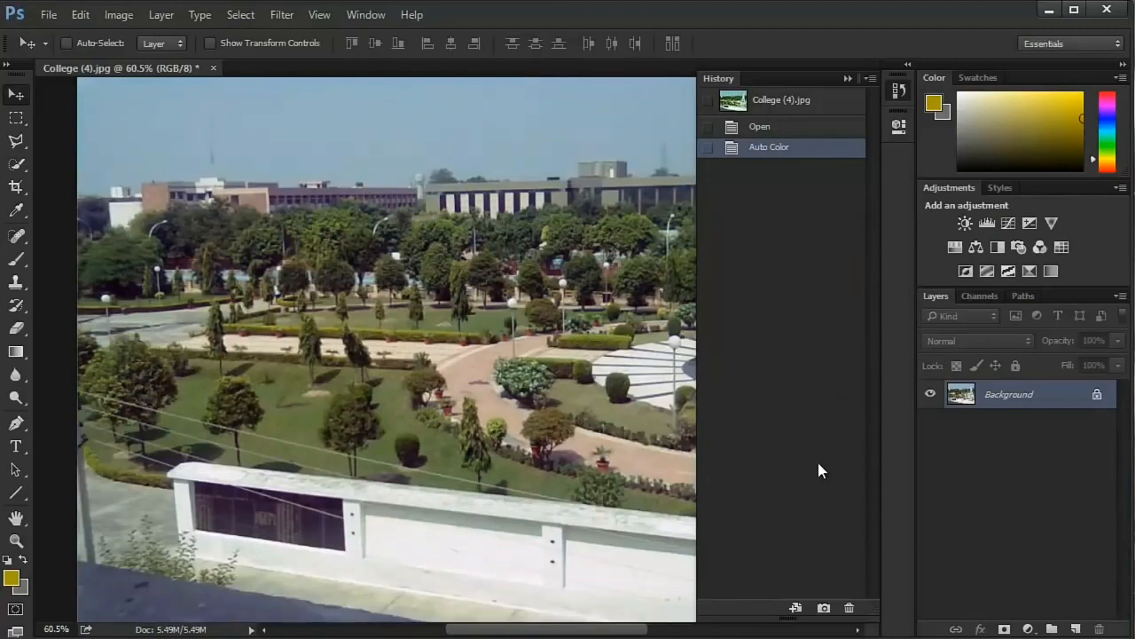
click(896, 94)
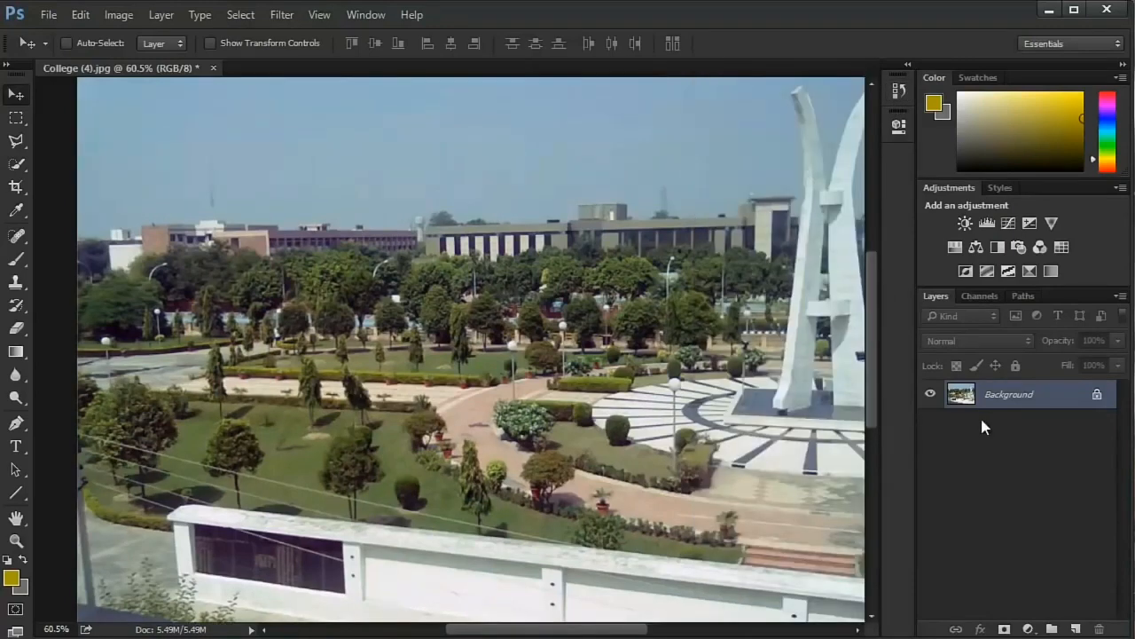
scroll(792, 349, down, 2)
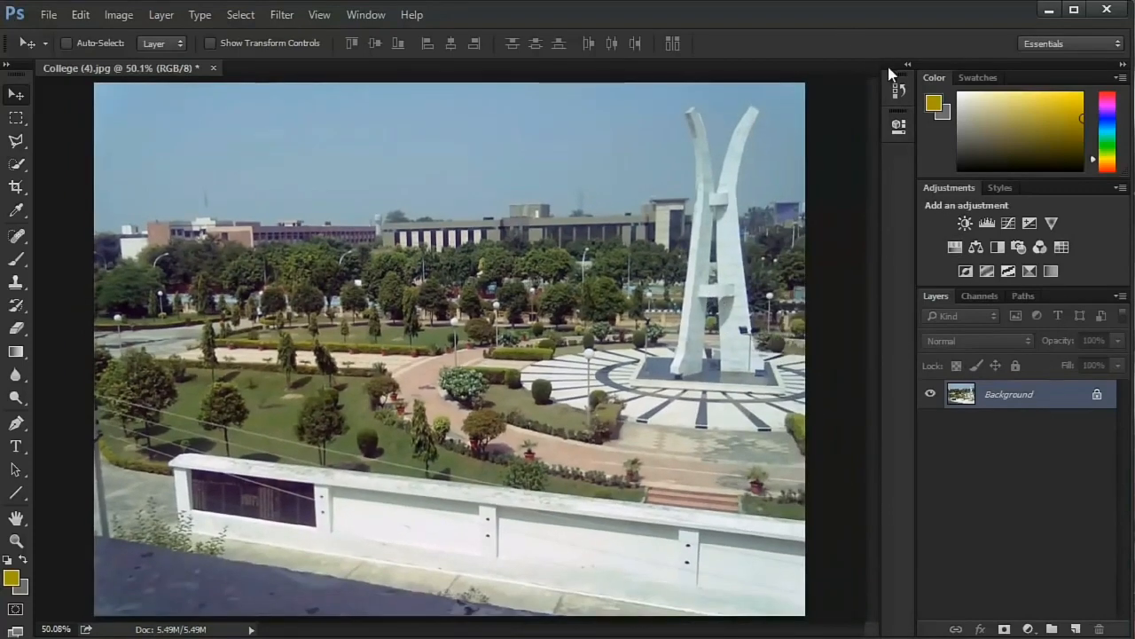
- Expand the History panel and apply Auto Contrast to the college photo
click(897, 89)
click(80, 15)
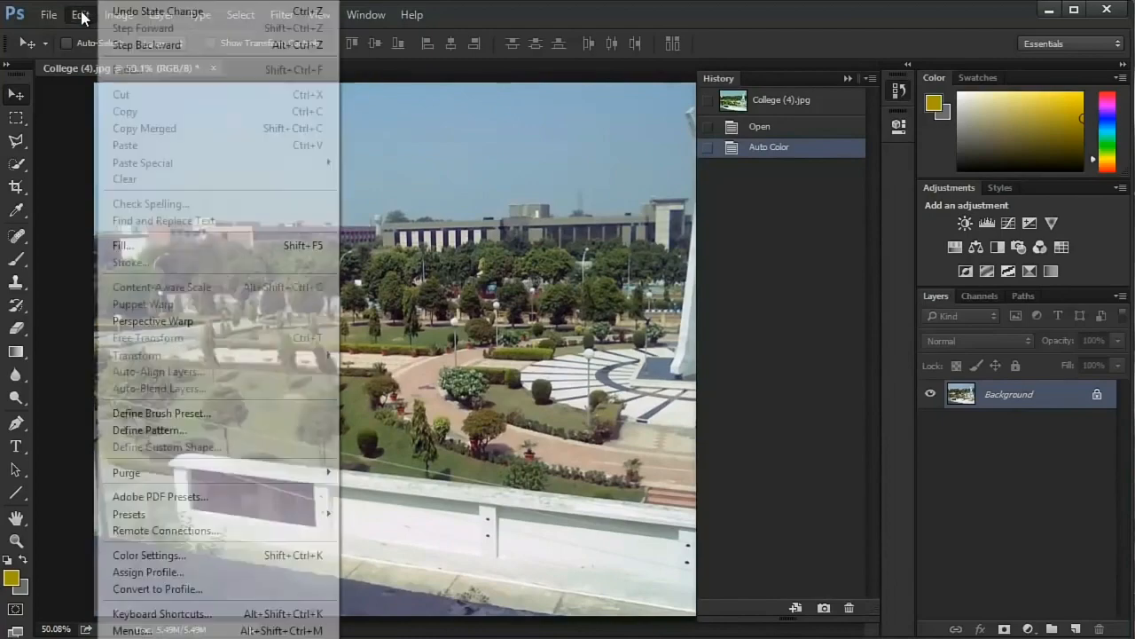
click(80, 16)
click(119, 14)
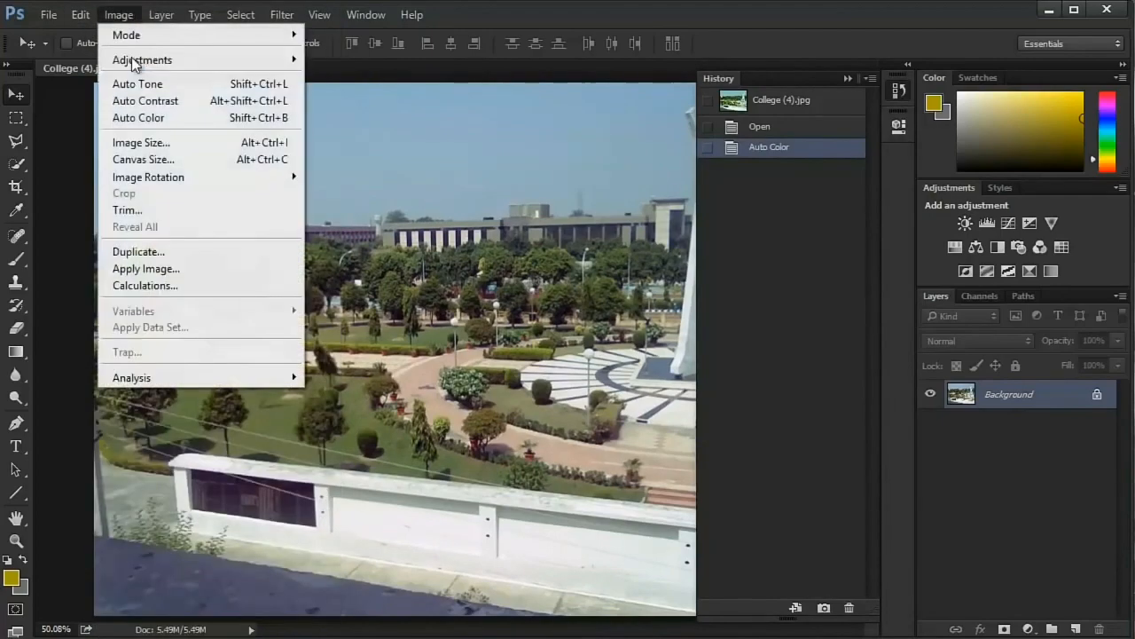
click(148, 102)
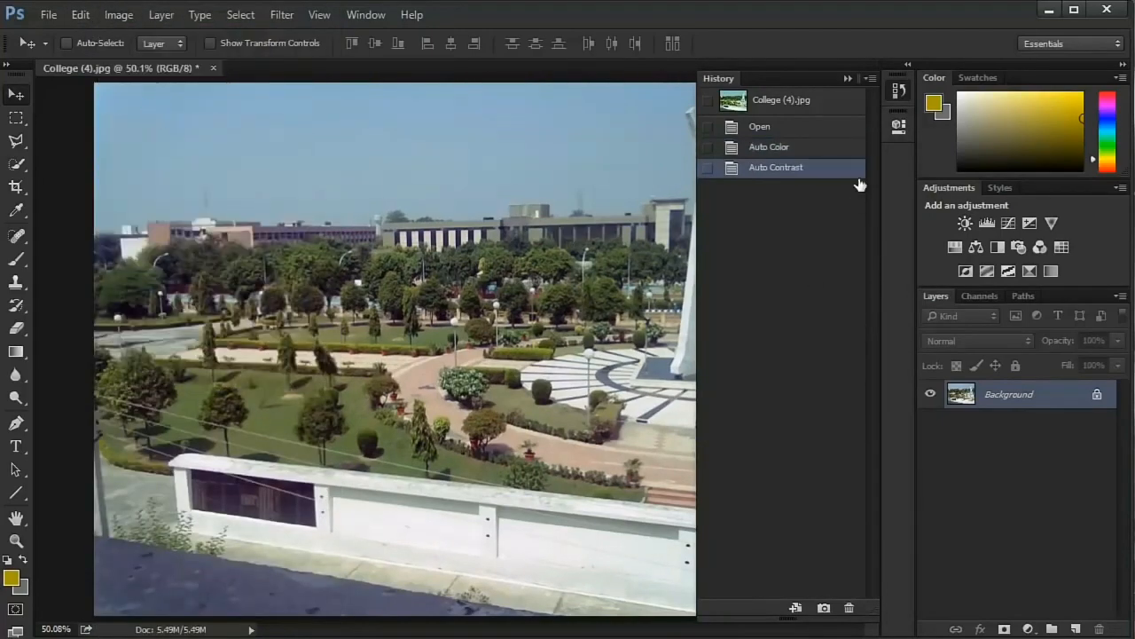
- Glance into the Properties panel, and compare the Auto Color and Auto Contrast history states on the whole photo
click(896, 89)
click(898, 126)
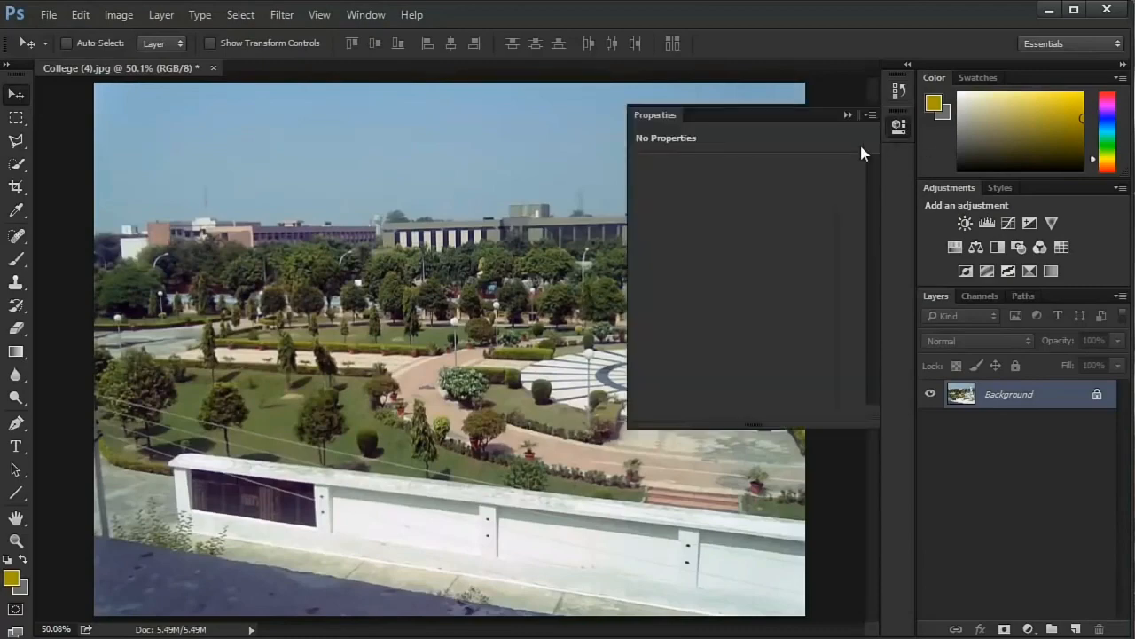
click(905, 126)
click(899, 88)
click(780, 149)
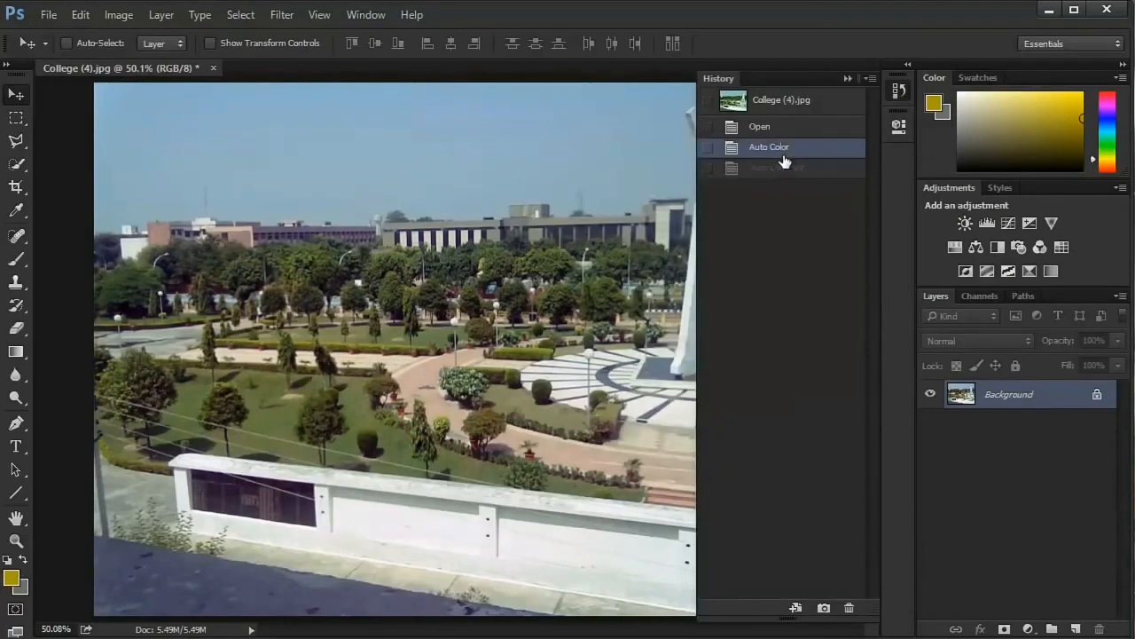
click(780, 167)
click(783, 149)
- Compare the Auto Color and Auto Contrast states on the building and trees at about 130%, ending on Auto Contrast with History collapsed
scroll(508, 253, up, 3)
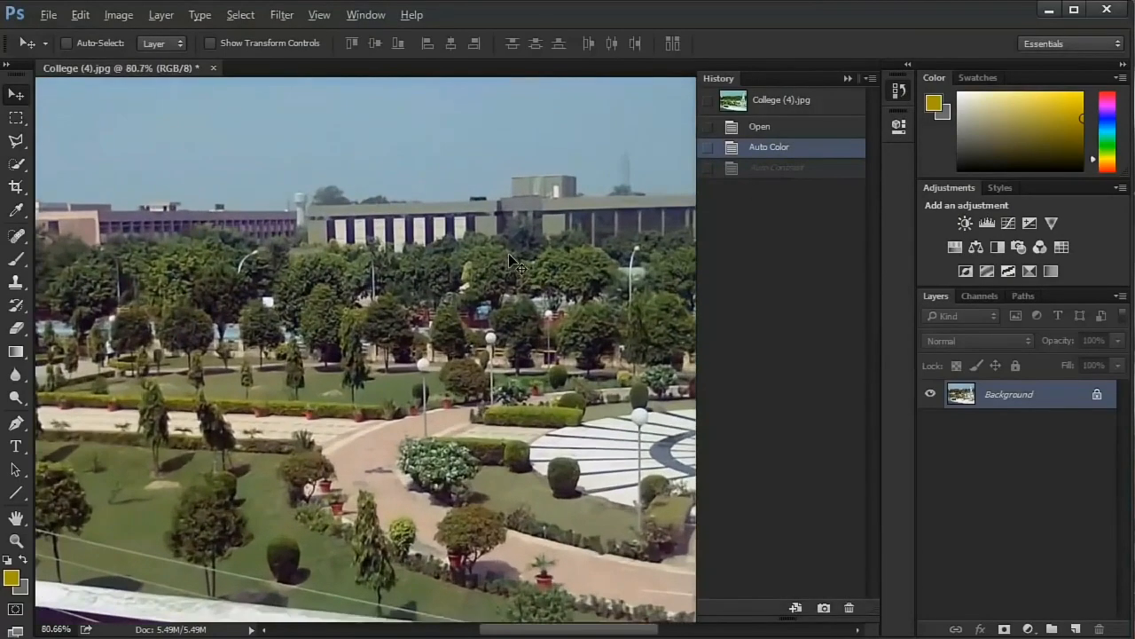
scroll(508, 253, up, 1)
click(764, 169)
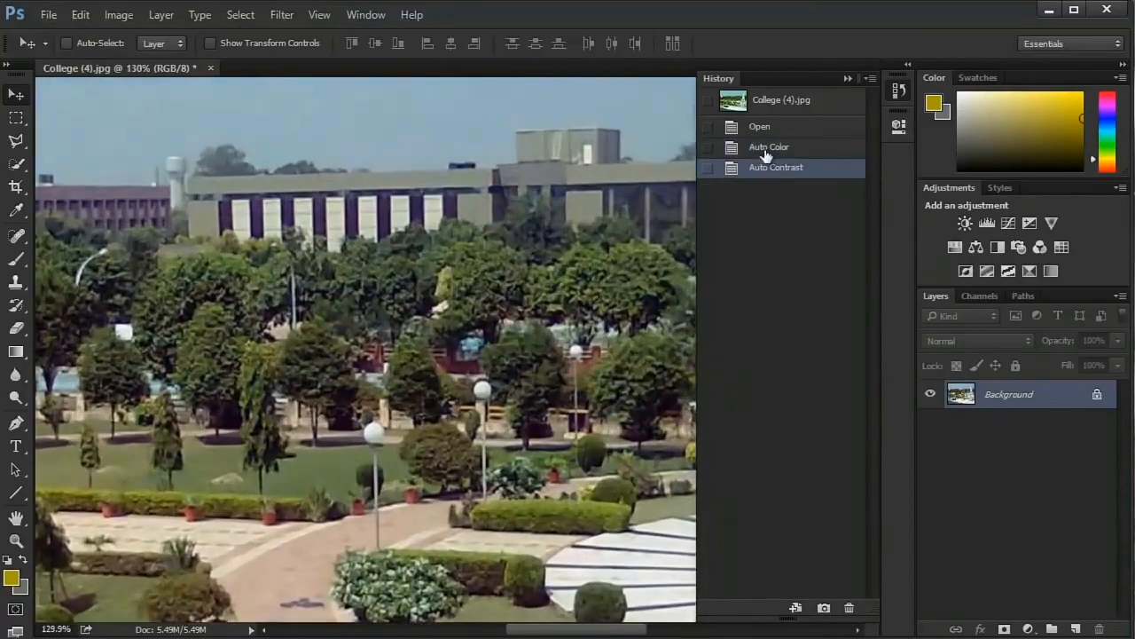
click(768, 150)
click(767, 170)
click(768, 156)
click(766, 170)
click(898, 91)
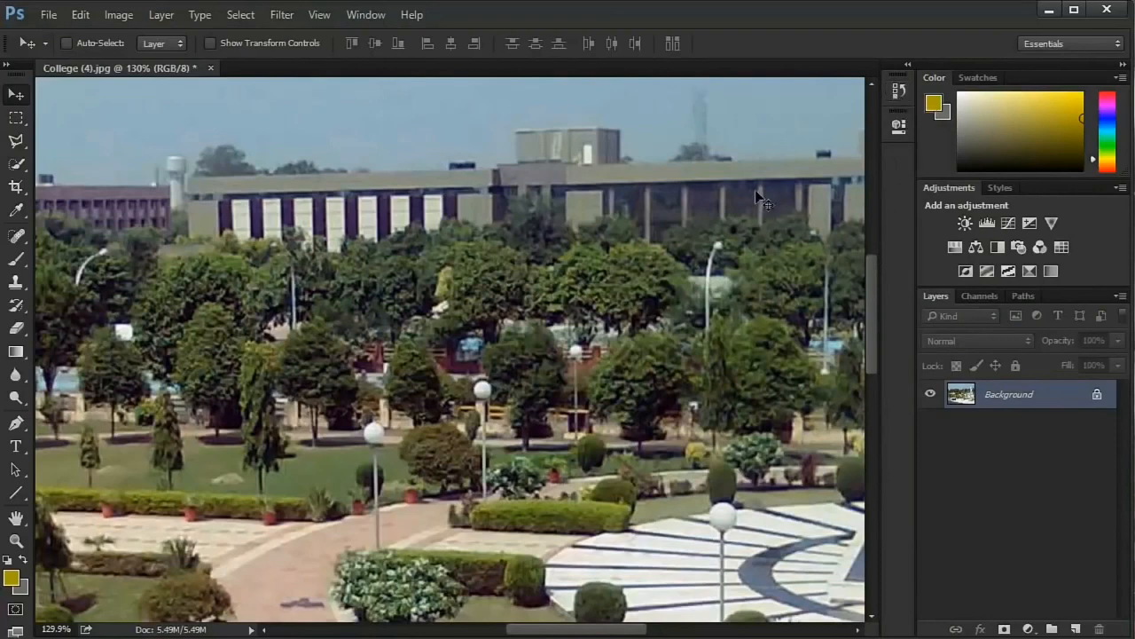
- Check the Properties panel once more, and switch between the Auto Color and Auto Contrast states again, finishing on Auto Contrast
click(904, 131)
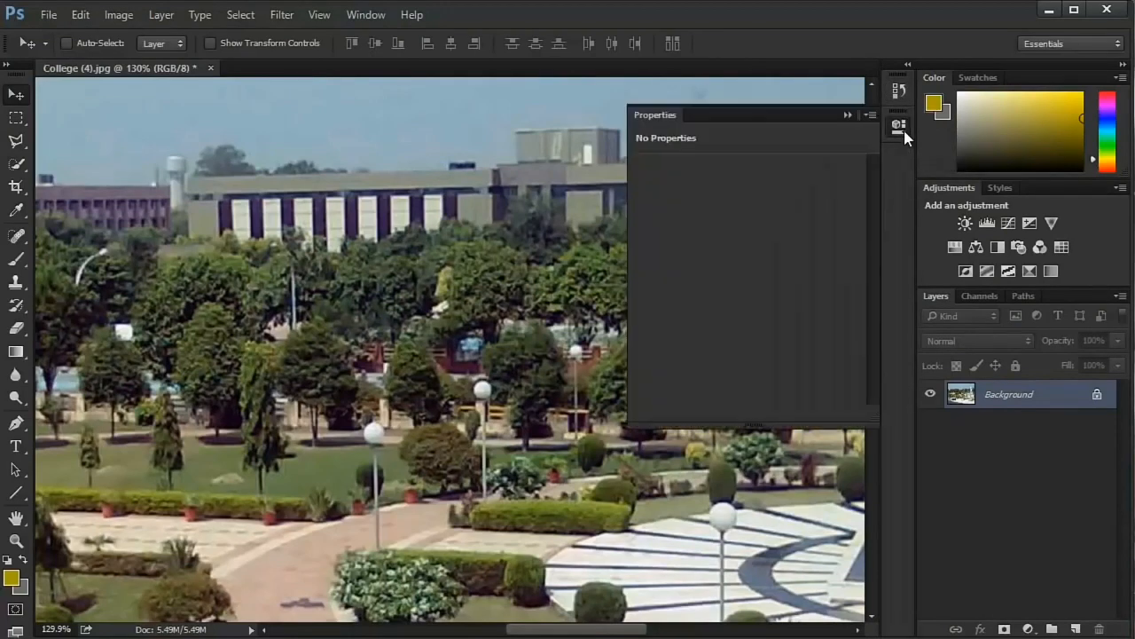
click(899, 125)
click(899, 90)
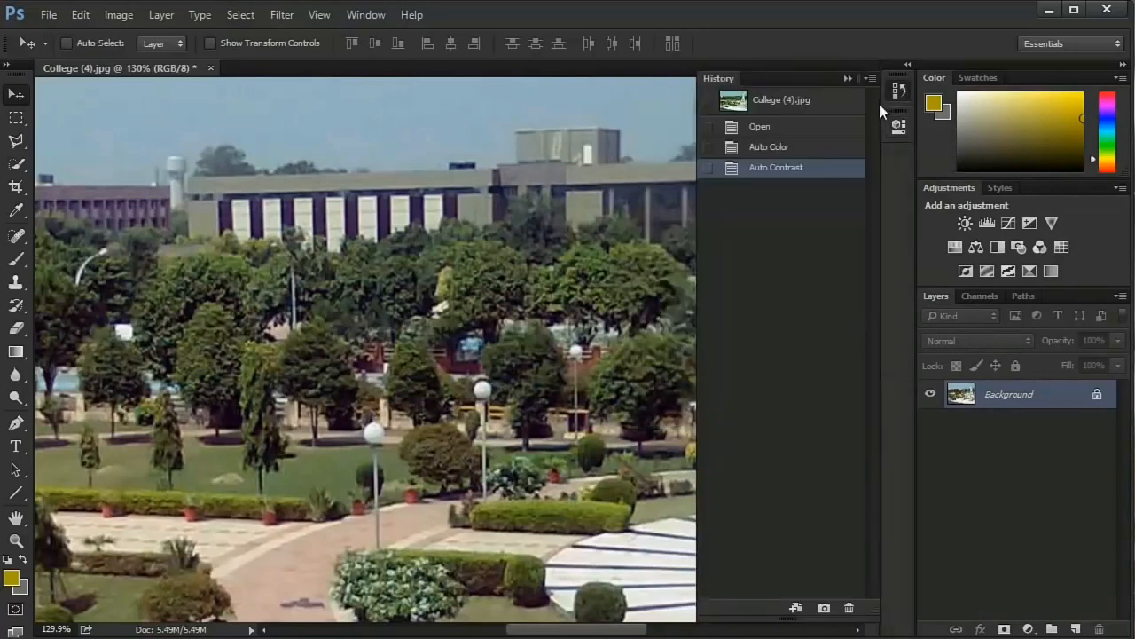
click(770, 148)
click(778, 169)
click(783, 150)
click(783, 167)
click(899, 91)
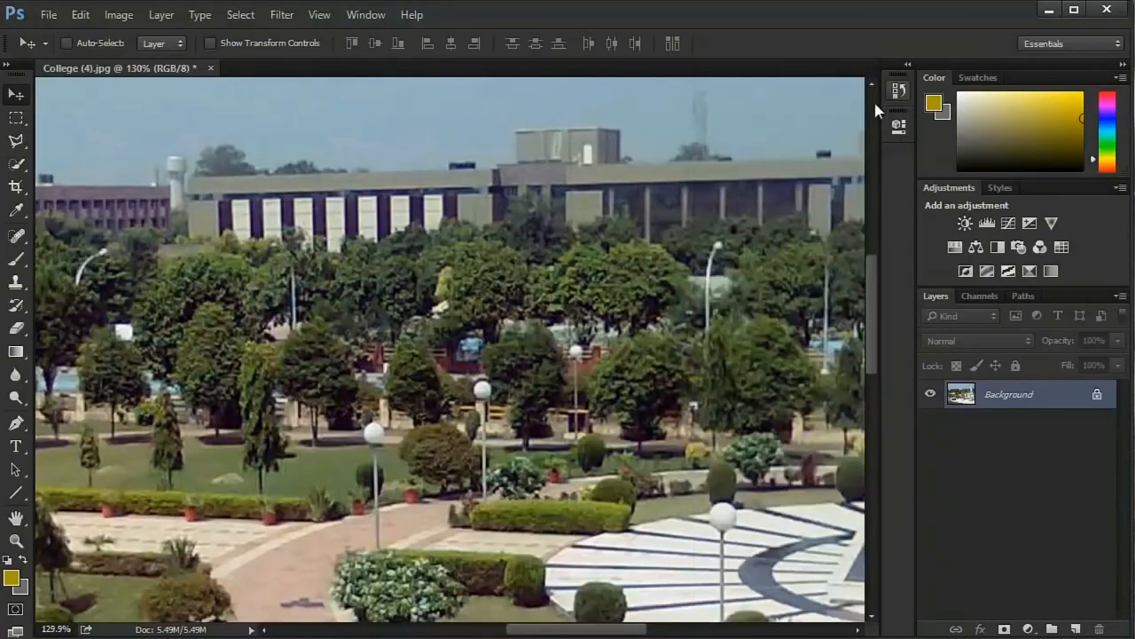
- Apply Auto Tone to the college photo with the whole picture in view
scroll(606, 238, down, 2)
scroll(606, 240, down, 3)
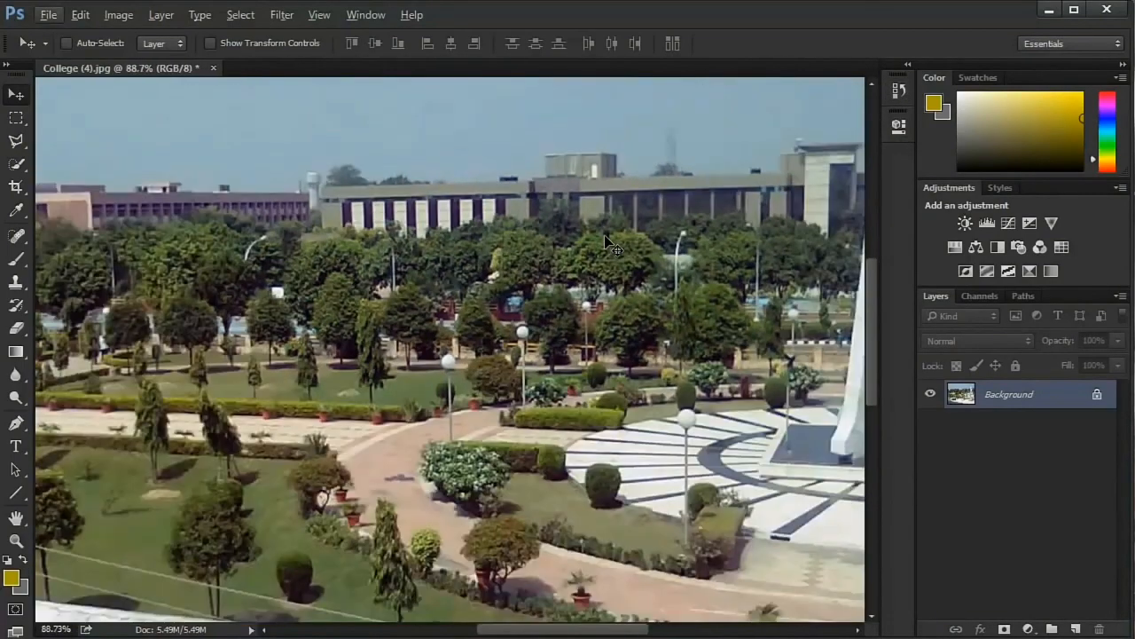
scroll(606, 240, down, 3)
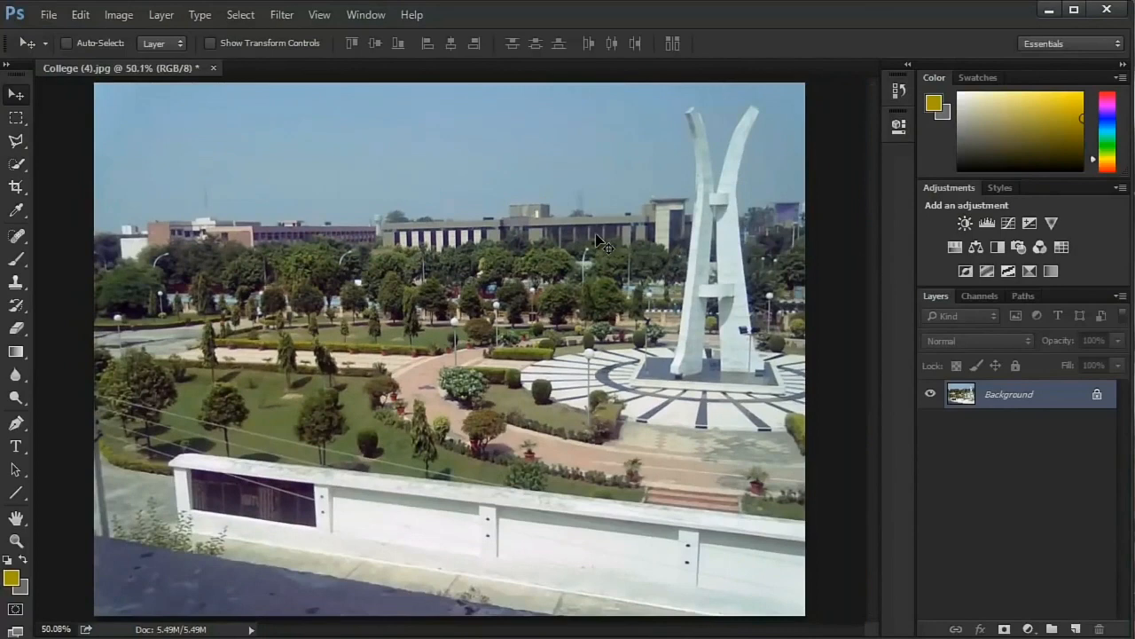
click(119, 14)
click(148, 87)
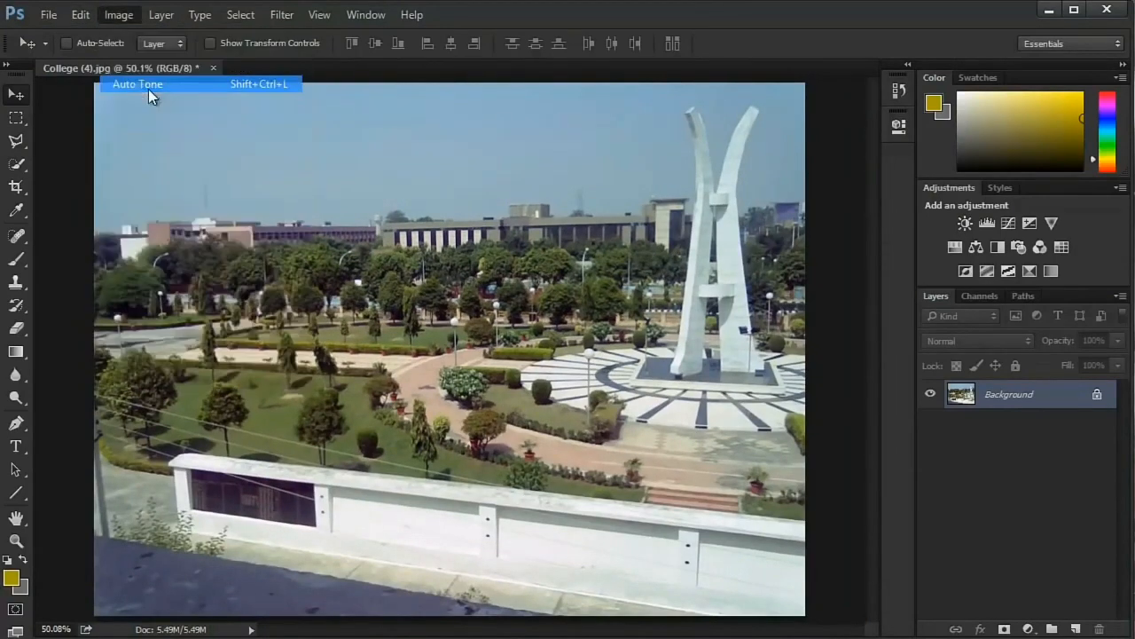
- Compare the Auto Contrast and Auto Tone history states on the whole photo, ending on Auto Tone
click(899, 90)
click(784, 172)
click(788, 186)
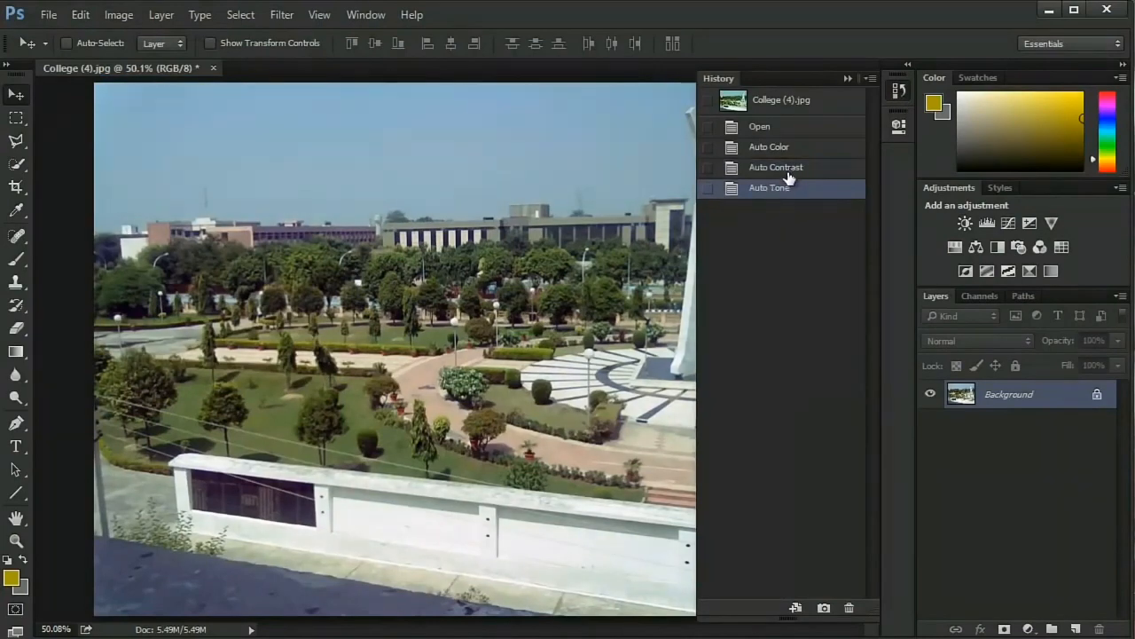
click(789, 173)
click(779, 194)
click(787, 173)
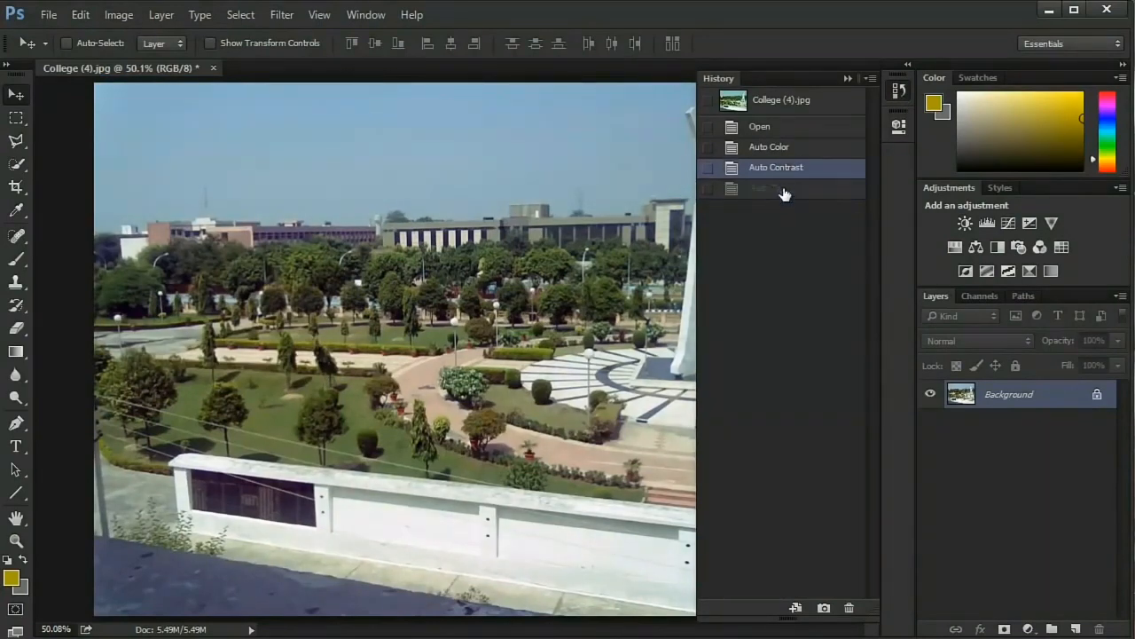
click(786, 191)
click(796, 172)
click(788, 190)
- Compare Auto Contrast with Auto Tone on the building at about 130%, then collapse History on Auto Tone and fit the photo on screen
scroll(605, 226, up, 5)
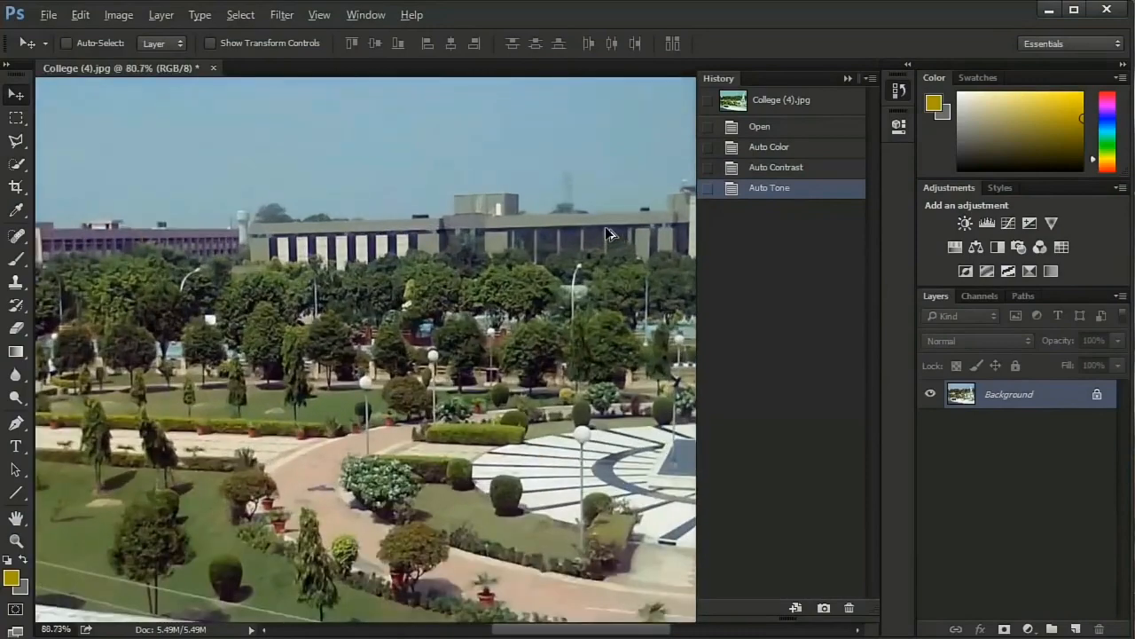
click(761, 172)
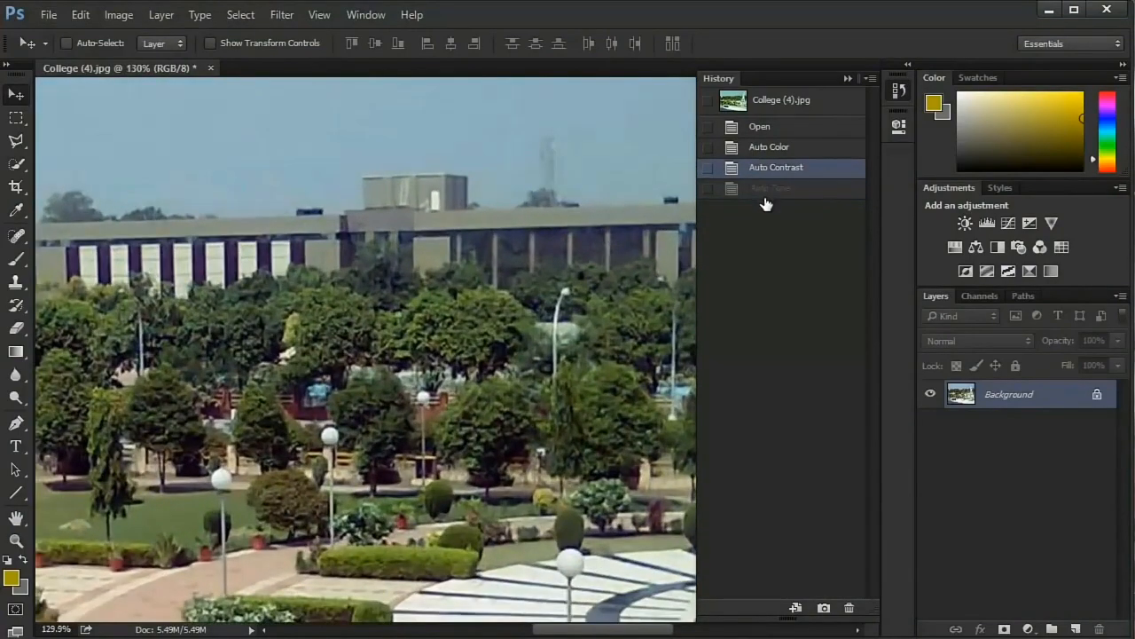
click(770, 189)
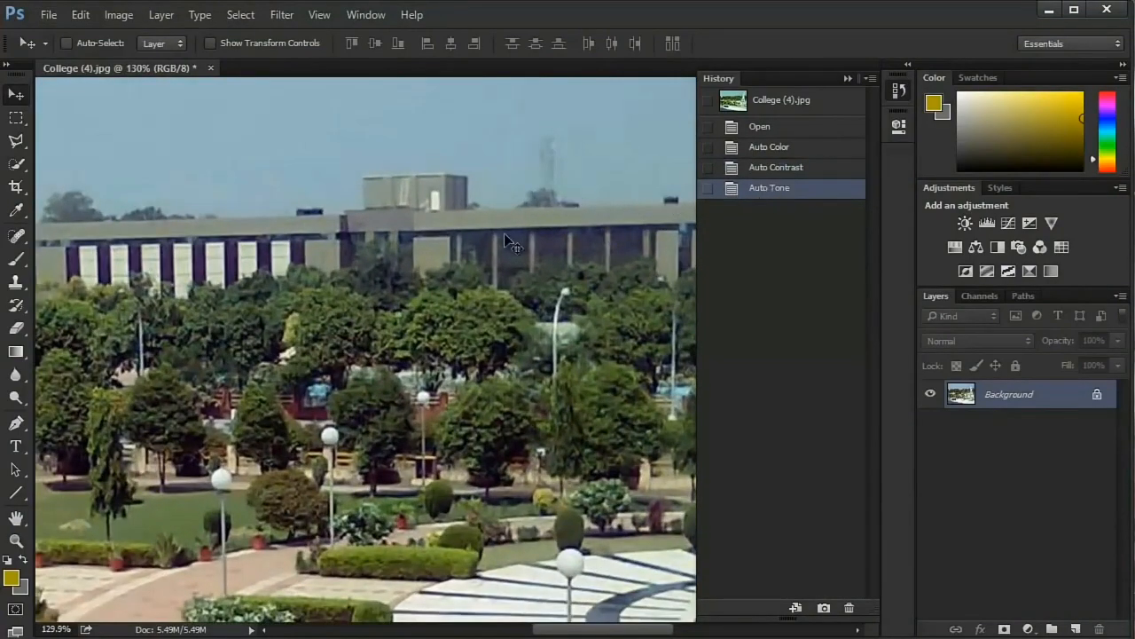
click(766, 169)
click(772, 196)
click(768, 168)
click(772, 188)
click(898, 90)
key(ctrl+0)
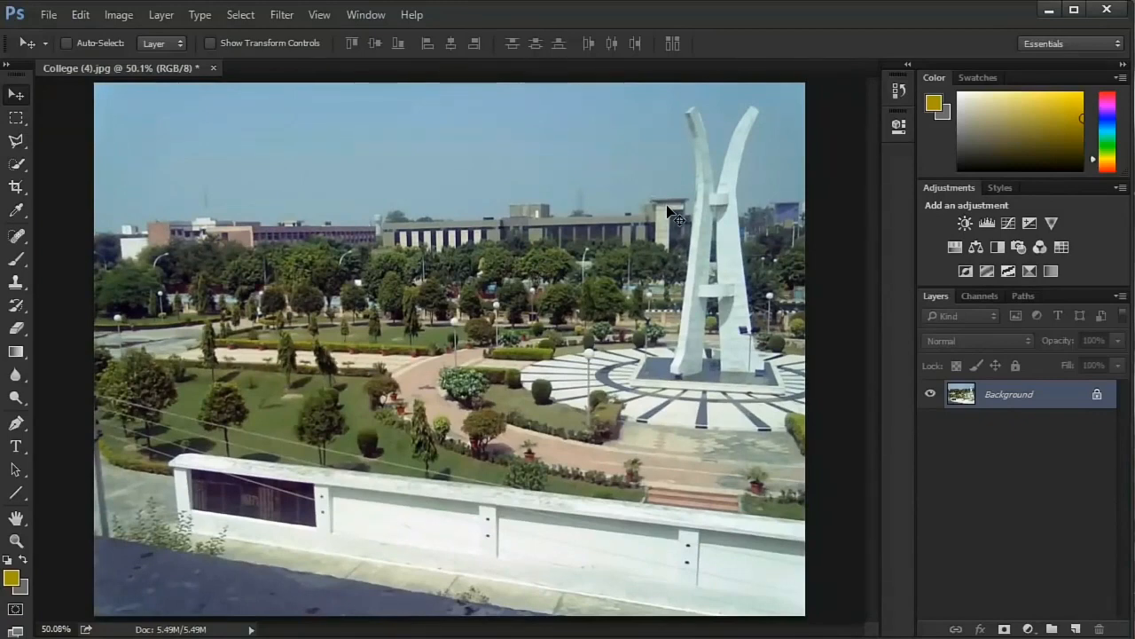
- Try brightening the photo with a Curves adjustment layer whose RGB curve is raised in the highlights, and delete that layer
click(1008, 223)
drag(798, 261, 799, 233)
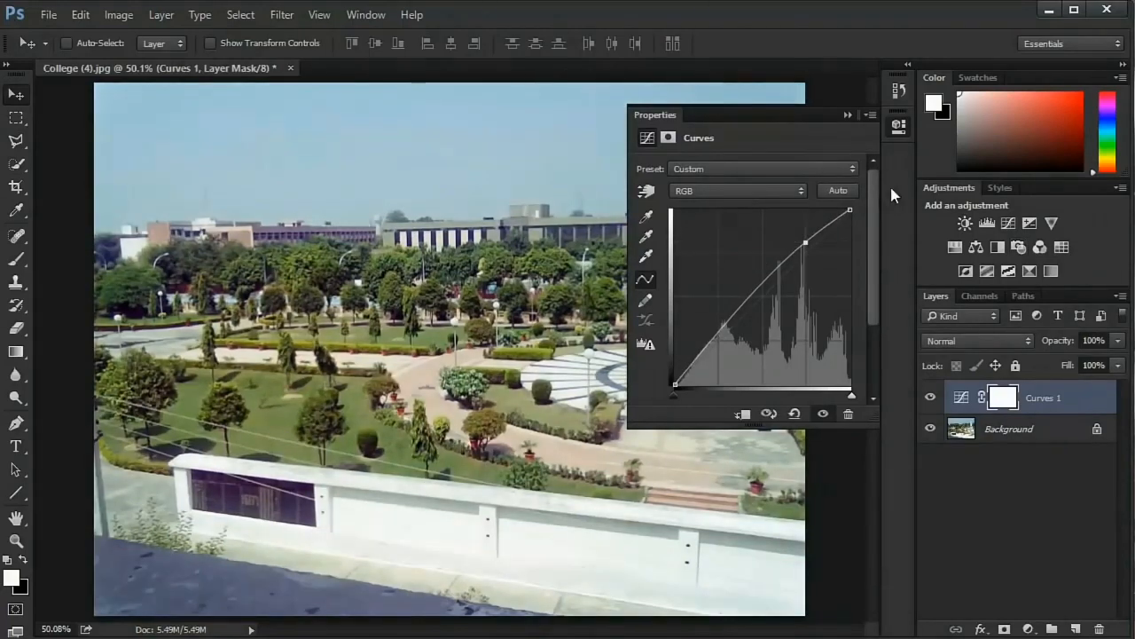
click(899, 126)
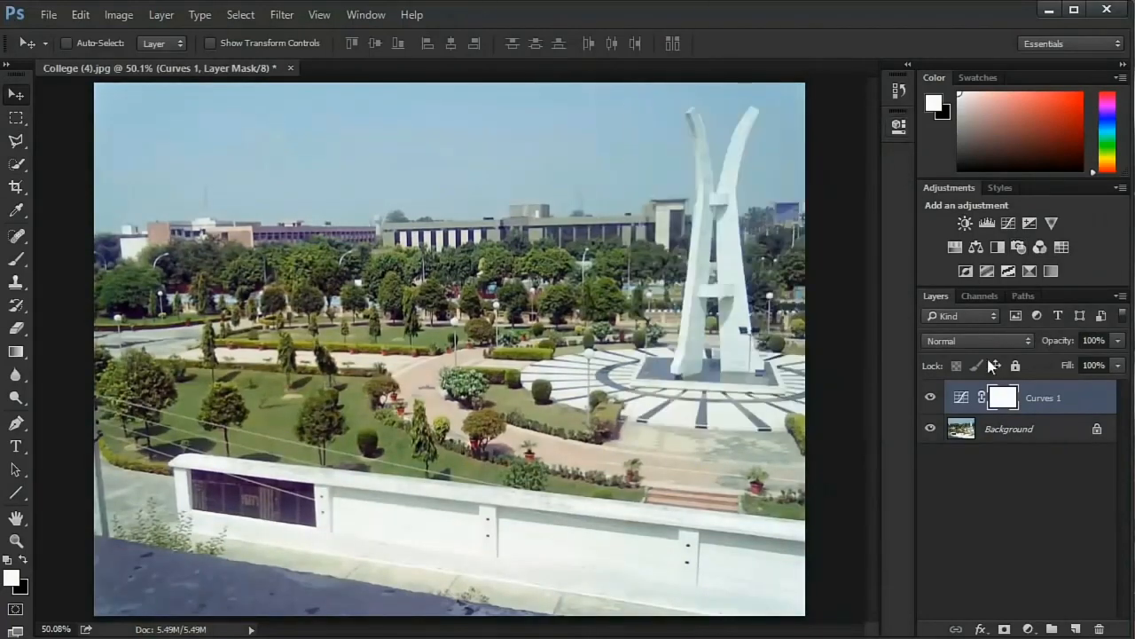
drag(1044, 405, 1099, 628)
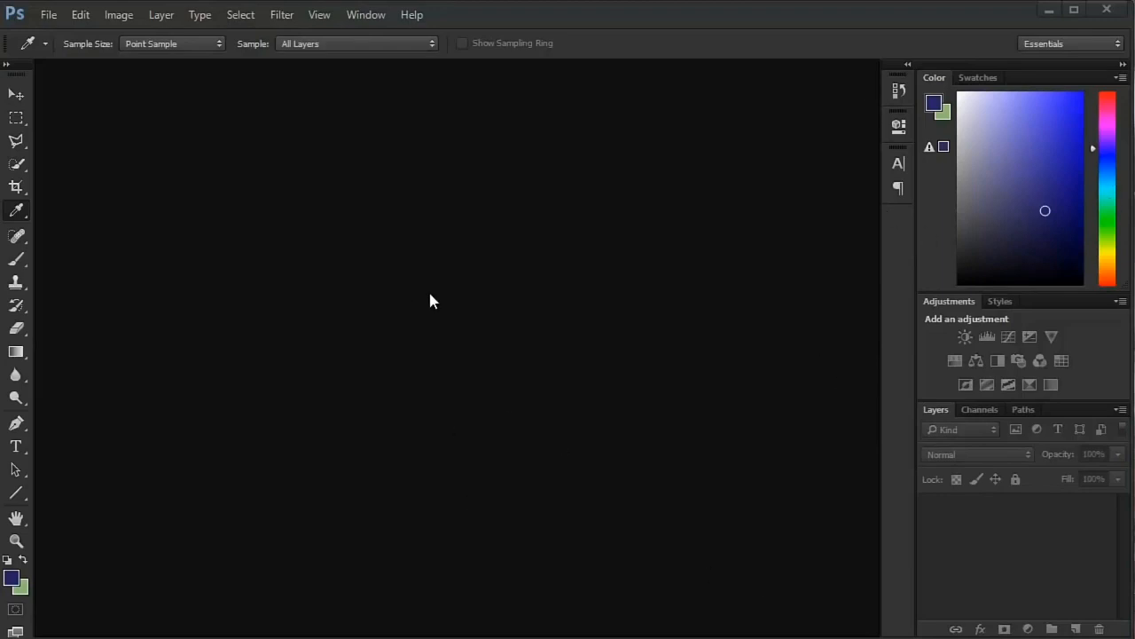
click(59, 16)
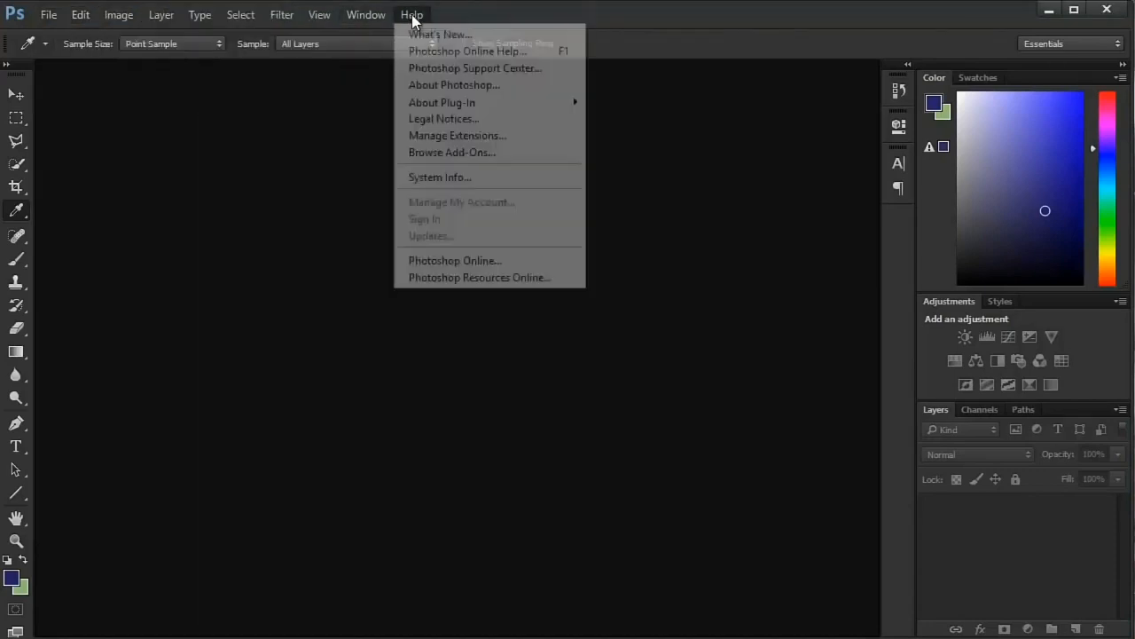
click(412, 16)
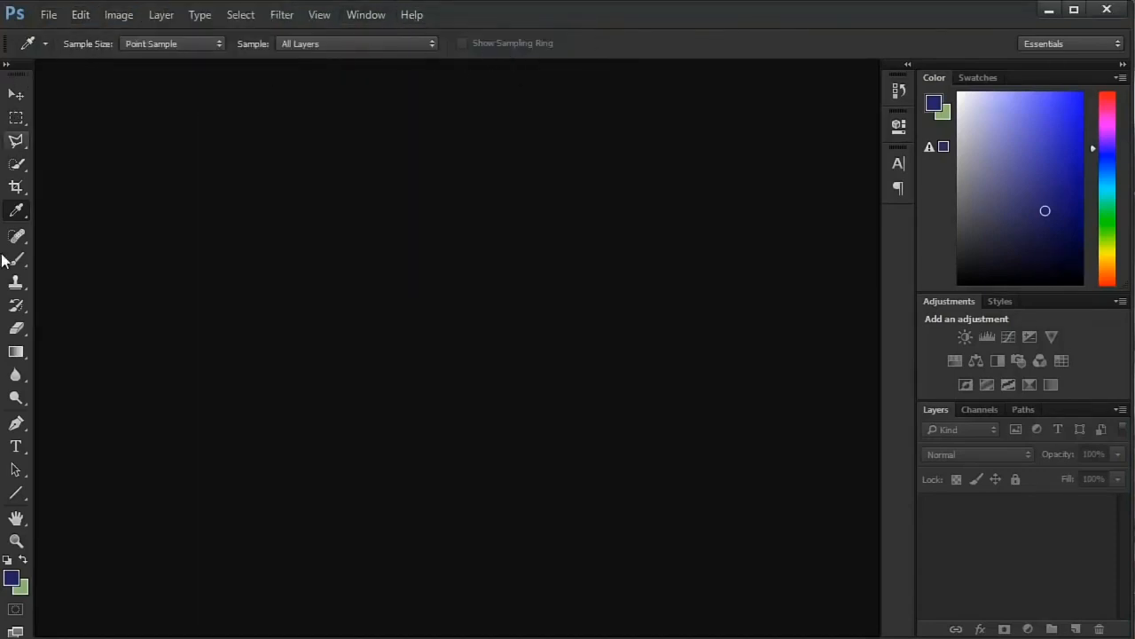
- Undock the toolbox, and view the options of the Spot Healing Brush, Crop, Move and Pen tools, ending on the Move tool
mouse_move(12, 78)
mouse_down()
mouse_move(101, 93)
mouse_move(39, 93)
mouse_move(5, 75)
mouse_move(13, 89)
mouse_up()
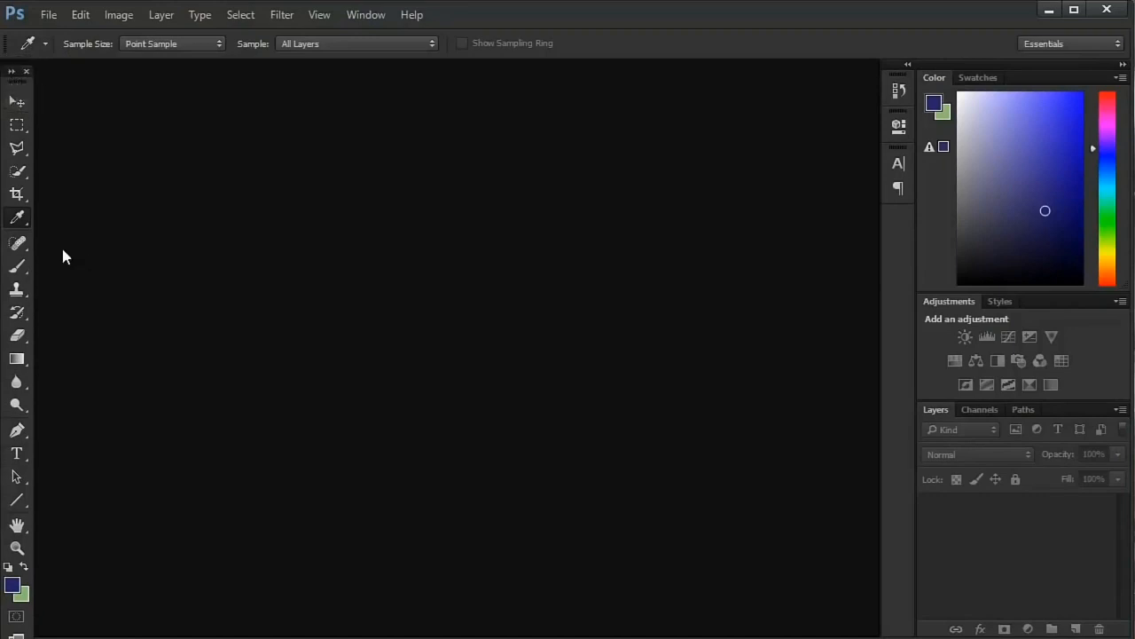
key(j)
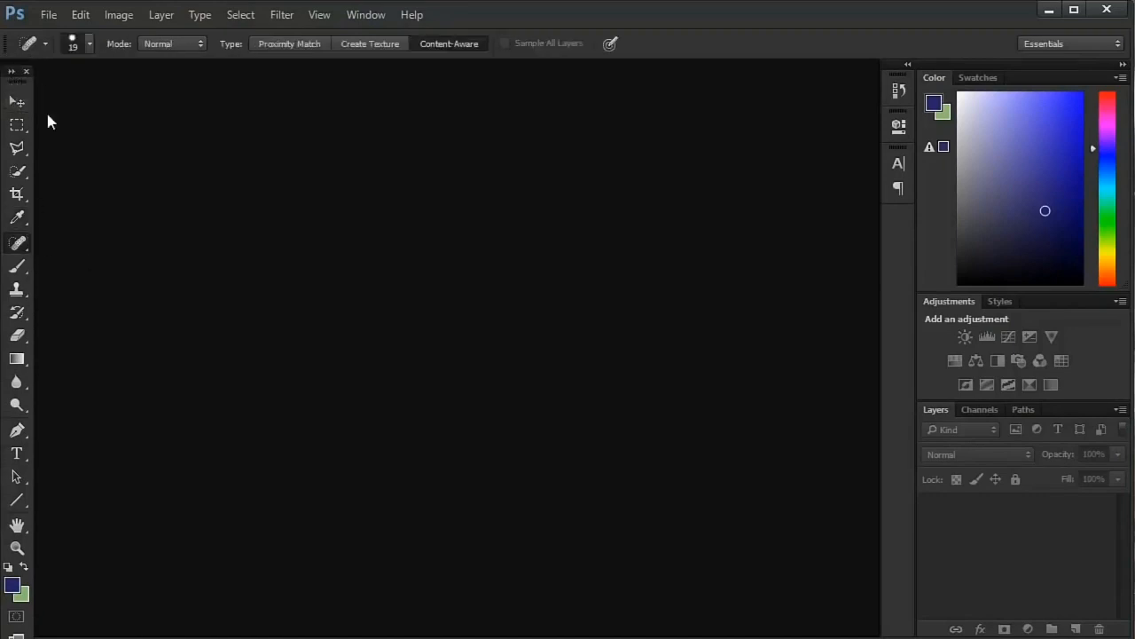
click(11, 200)
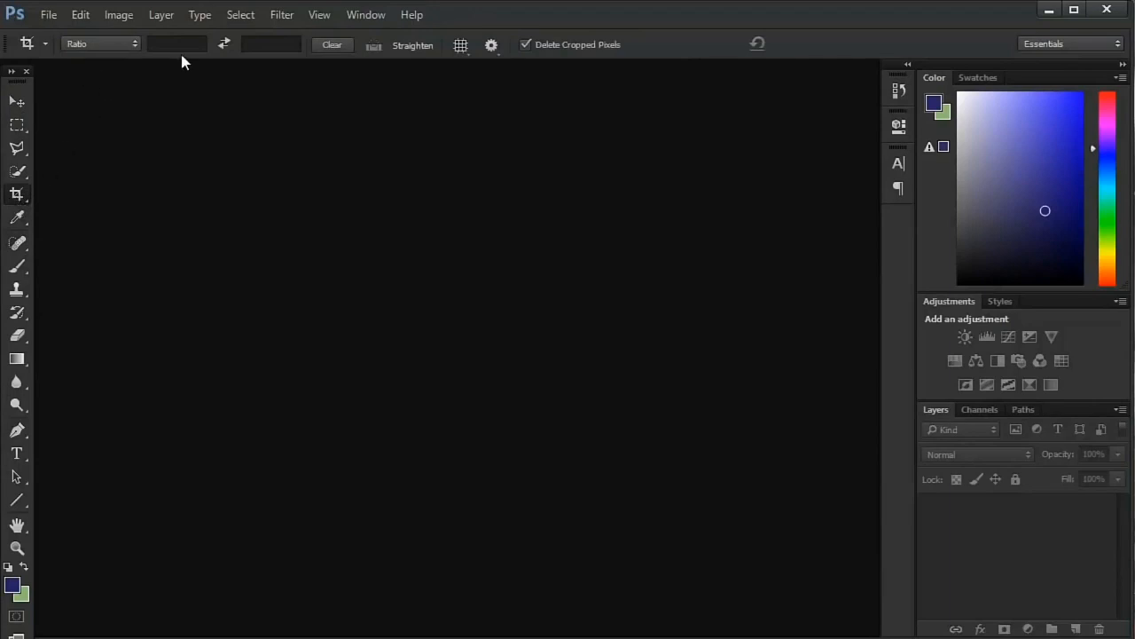
click(17, 105)
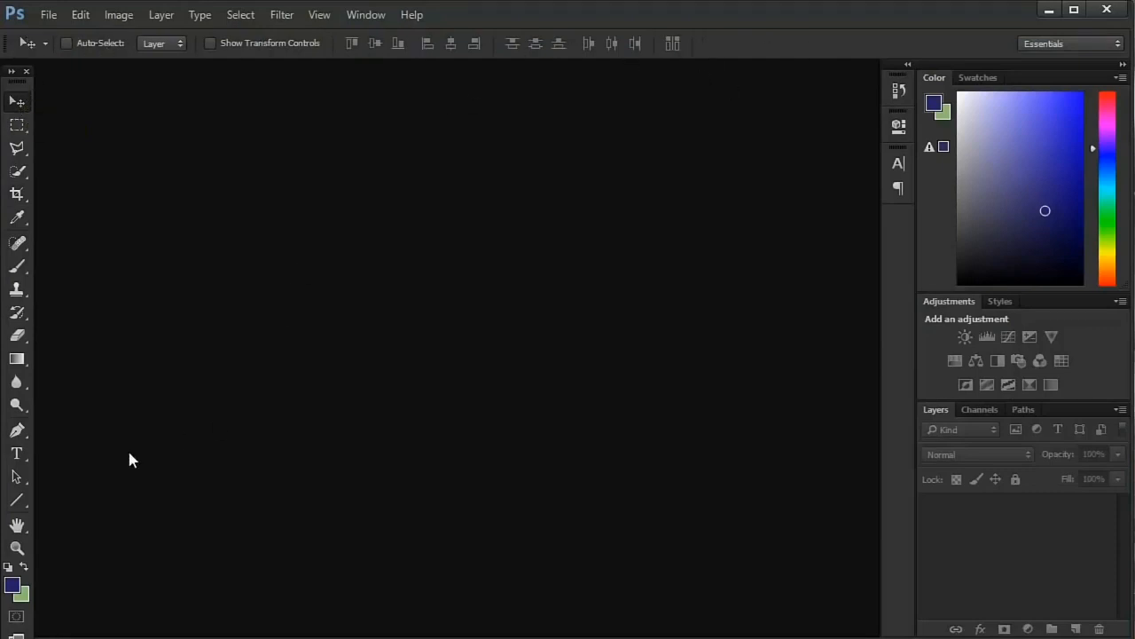
click(17, 430)
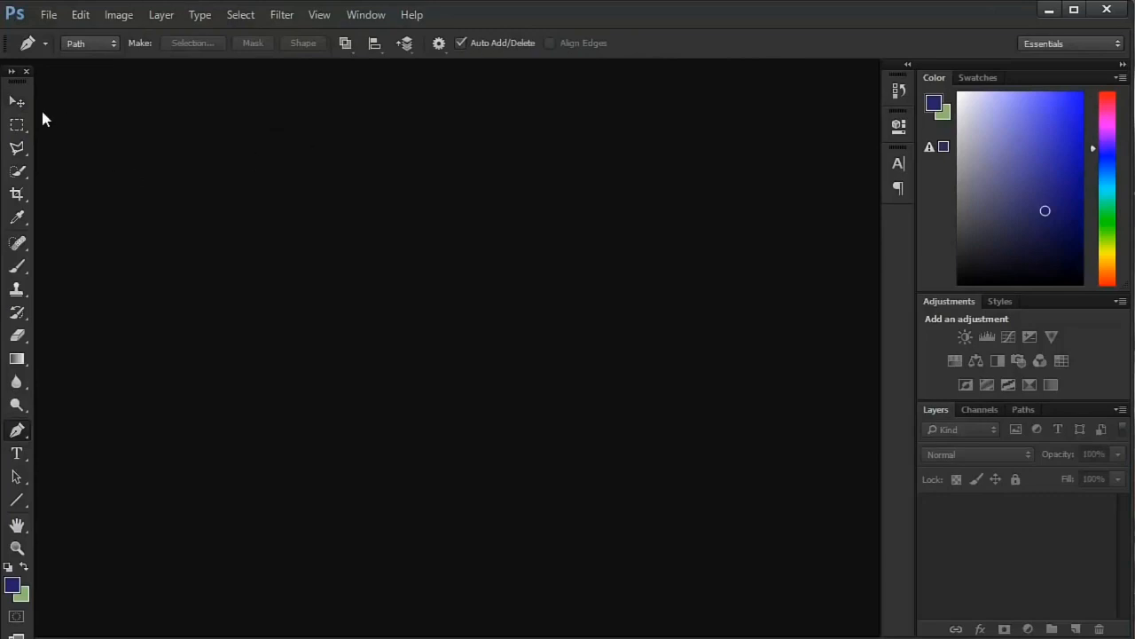
click(18, 102)
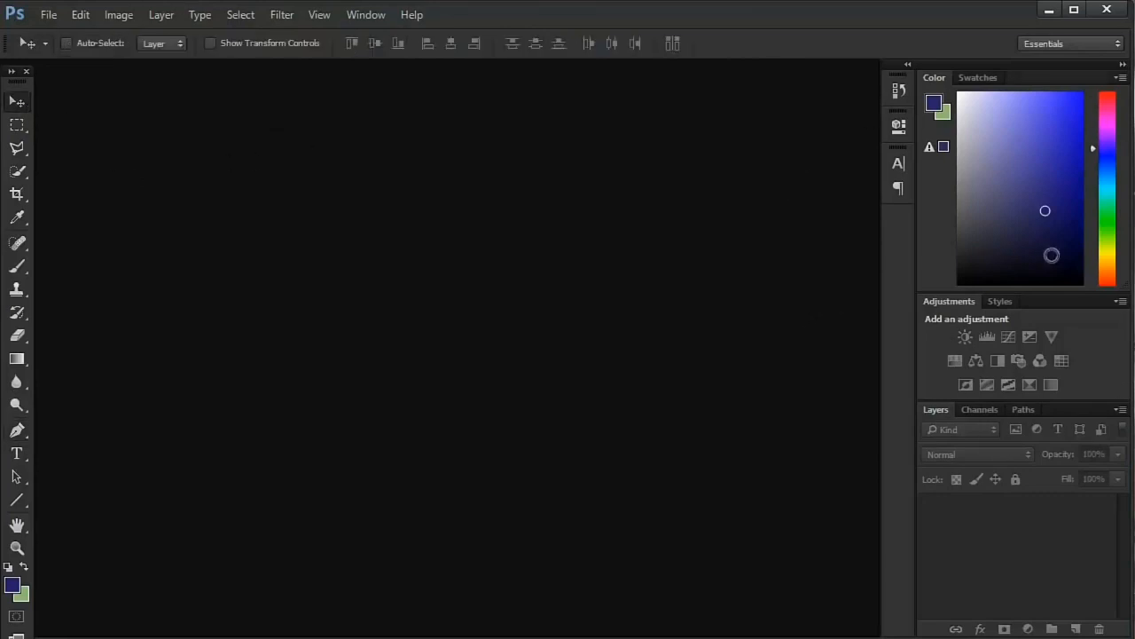
- Look at the Swatches, return to the Color panel, and try blue shades before setting the foreground color to white
click(976, 77)
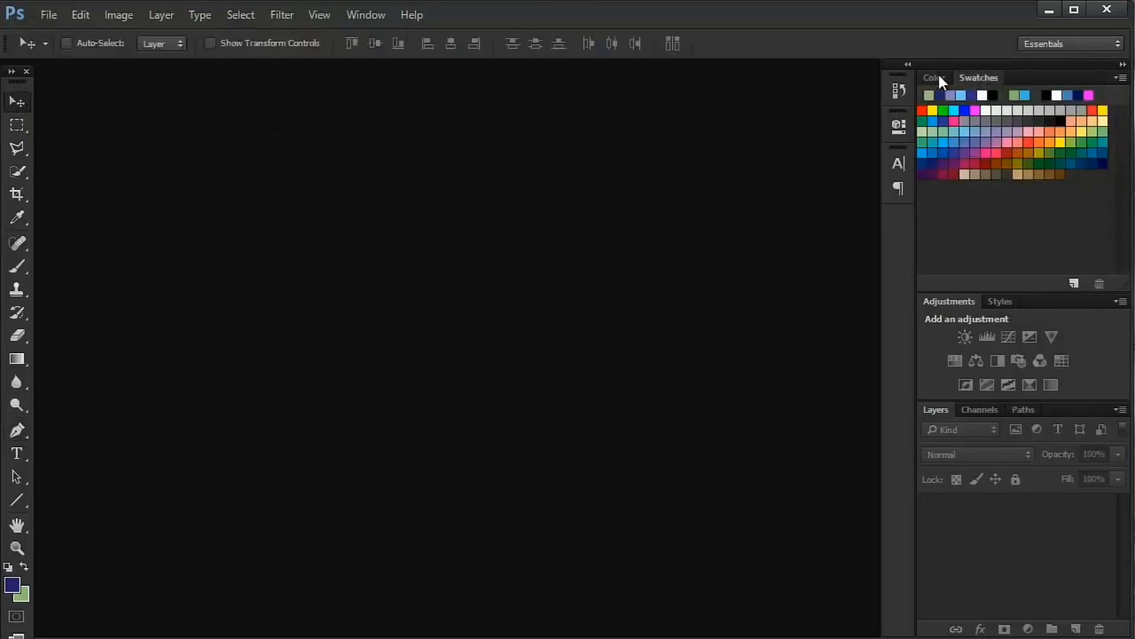
click(936, 78)
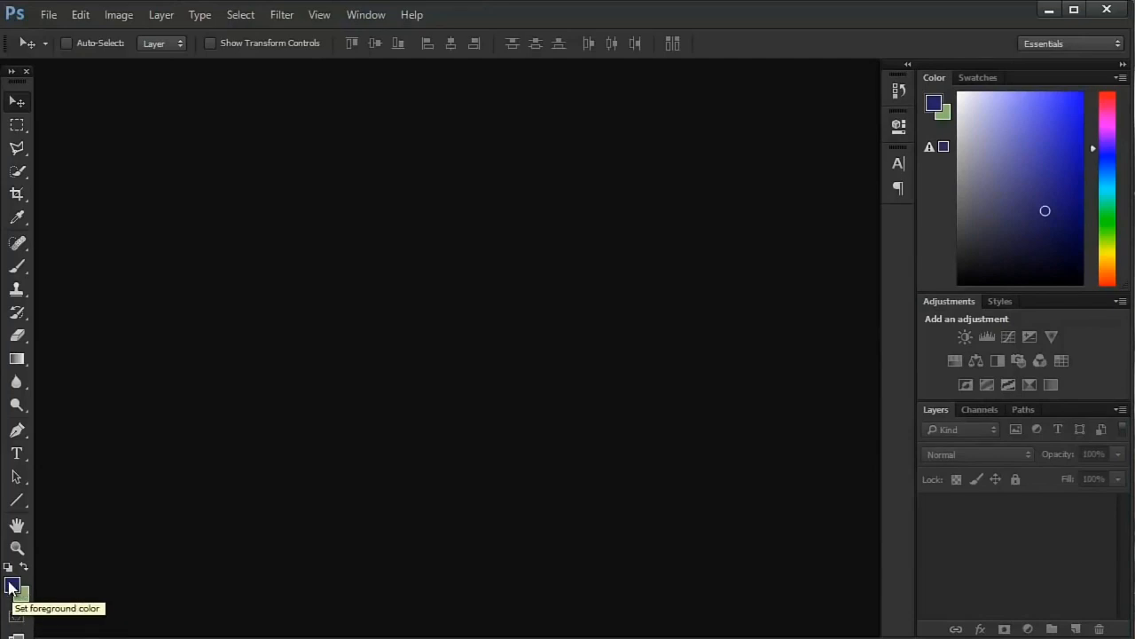
click(1012, 126)
click(1051, 124)
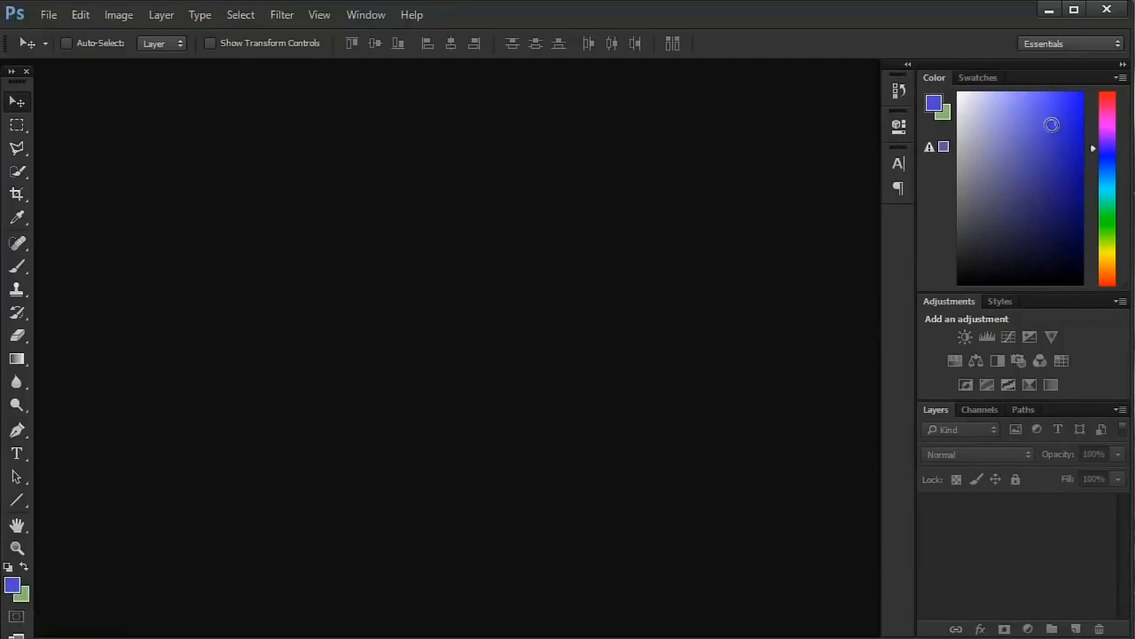
mouse_move(1051, 124)
mouse_down()
mouse_move(1060, 244)
mouse_move(996, 148)
mouse_move(1040, 236)
mouse_move(958, 92)
mouse_up()
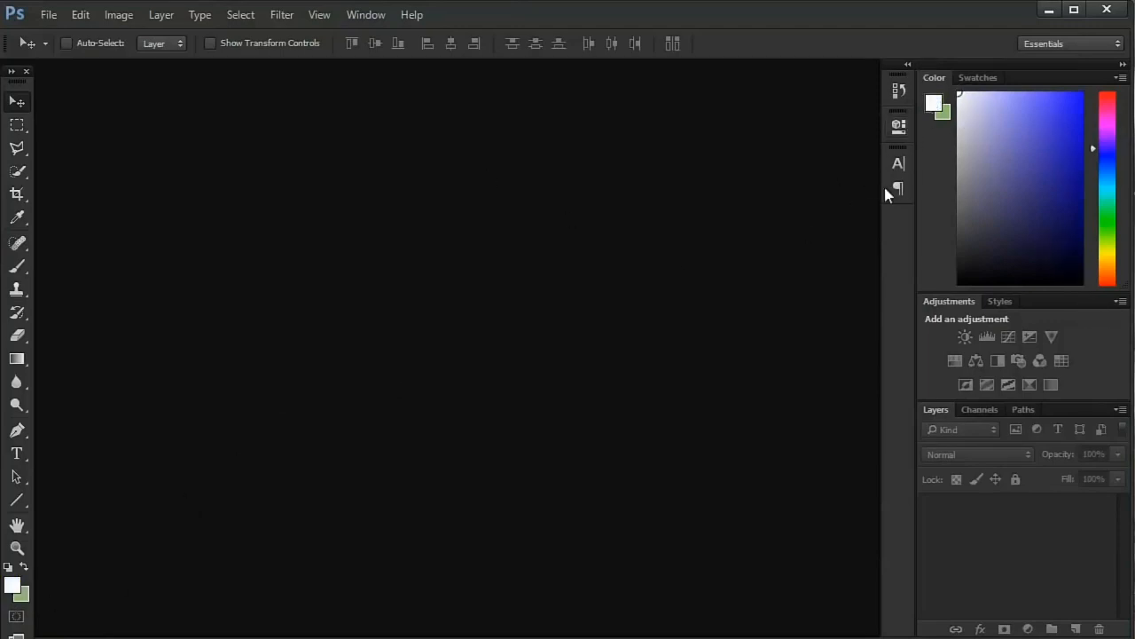
- Try black and several swatches as the background color, ending on a mid-grey swatch, and make the foreground color active again
click(945, 113)
mouse_move(964, 124)
mouse_down()
mouse_move(1023, 116)
mouse_move(1054, 253)
mouse_move(1077, 231)
mouse_move(1034, 140)
mouse_move(1082, 284)
mouse_up()
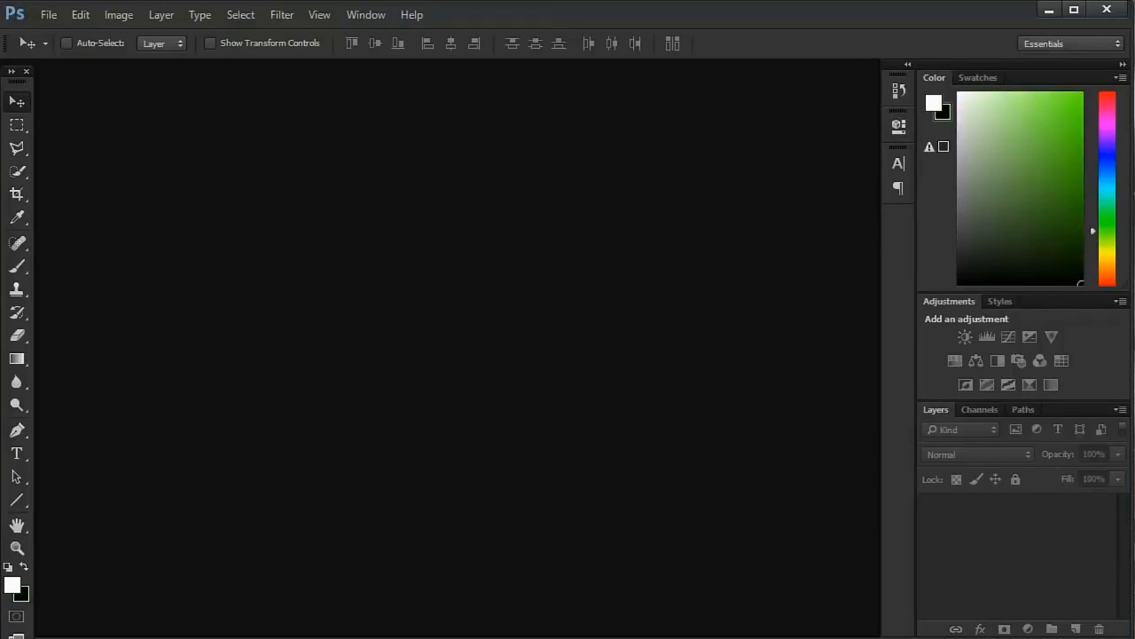
click(978, 80)
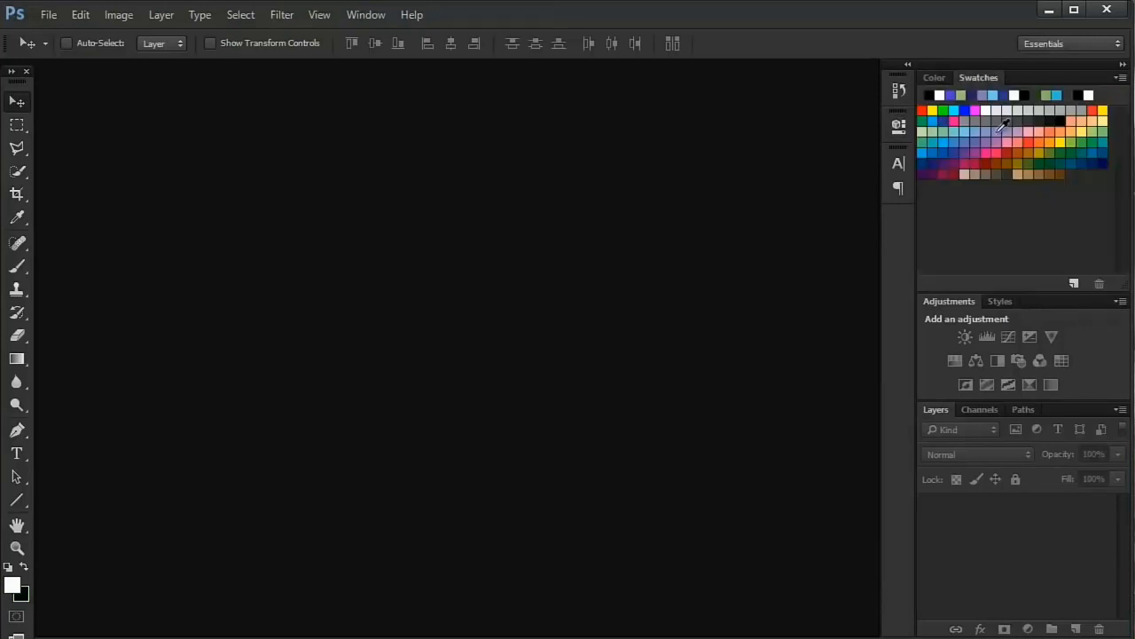
click(985, 123)
click(1008, 122)
click(1048, 133)
click(1029, 136)
click(1039, 135)
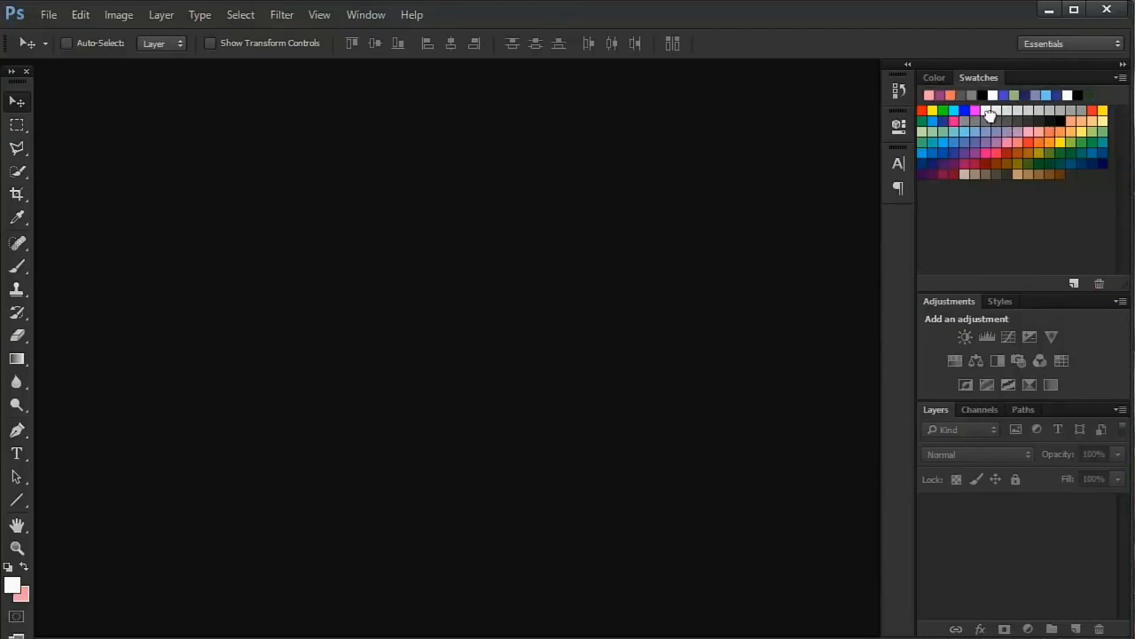
click(993, 120)
click(930, 81)
click(934, 103)
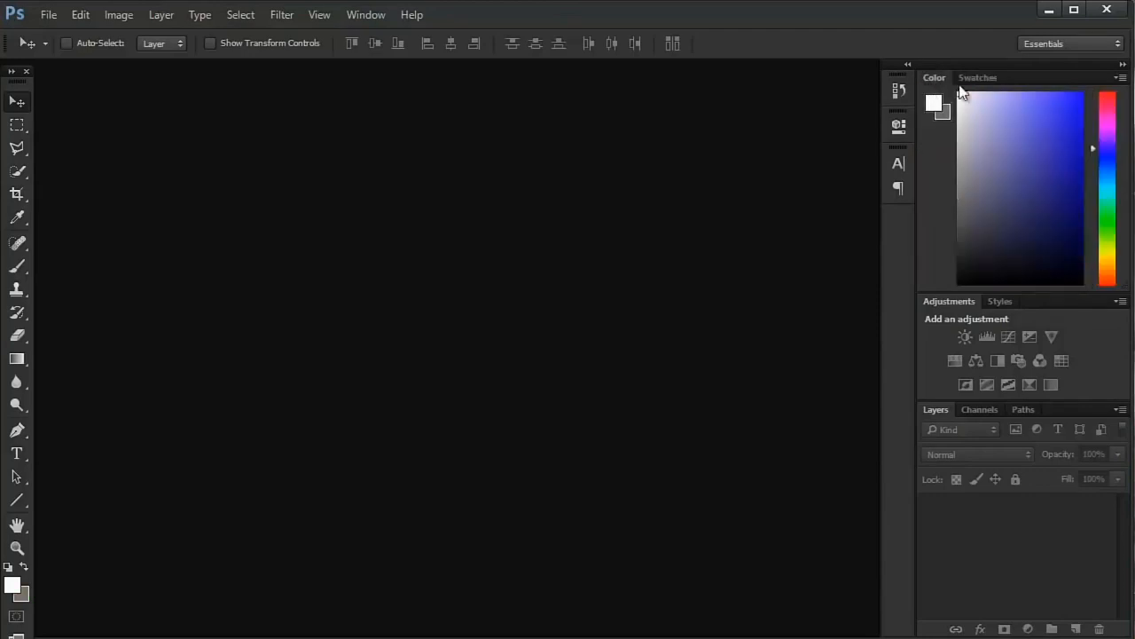
- Set the foreground color to a dark yellow swatch and return to the Color panel
click(978, 79)
click(995, 153)
click(1039, 153)
click(943, 79)
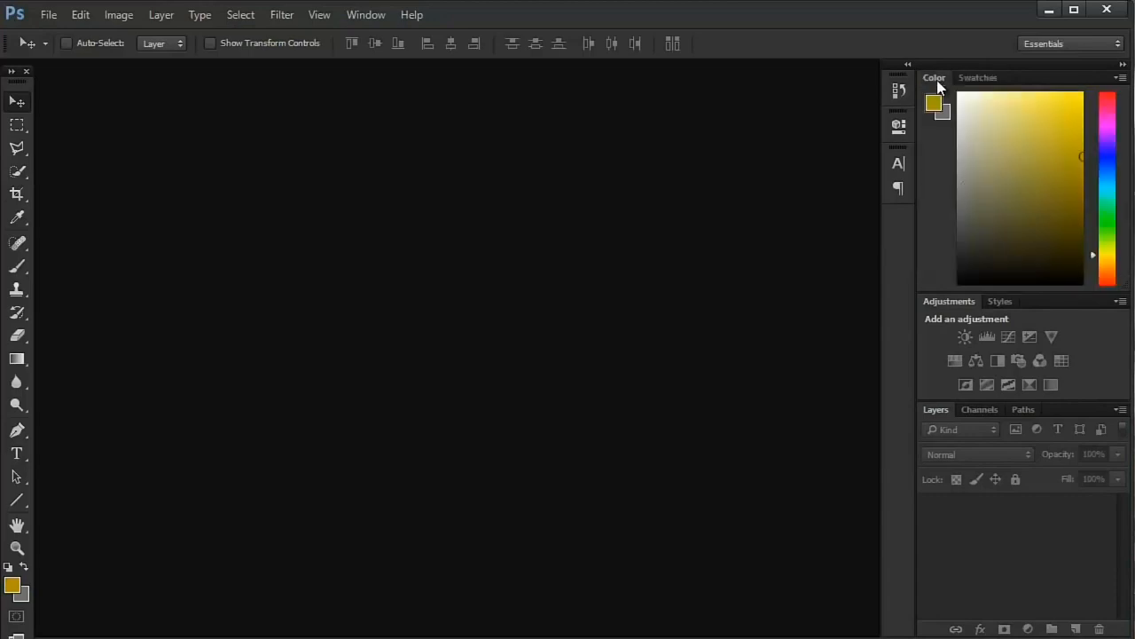
- Look at the Styles, Adjustments, Channels, Paths and Layers panels and at the Image commands
click(1000, 303)
click(949, 303)
click(1002, 410)
click(1019, 411)
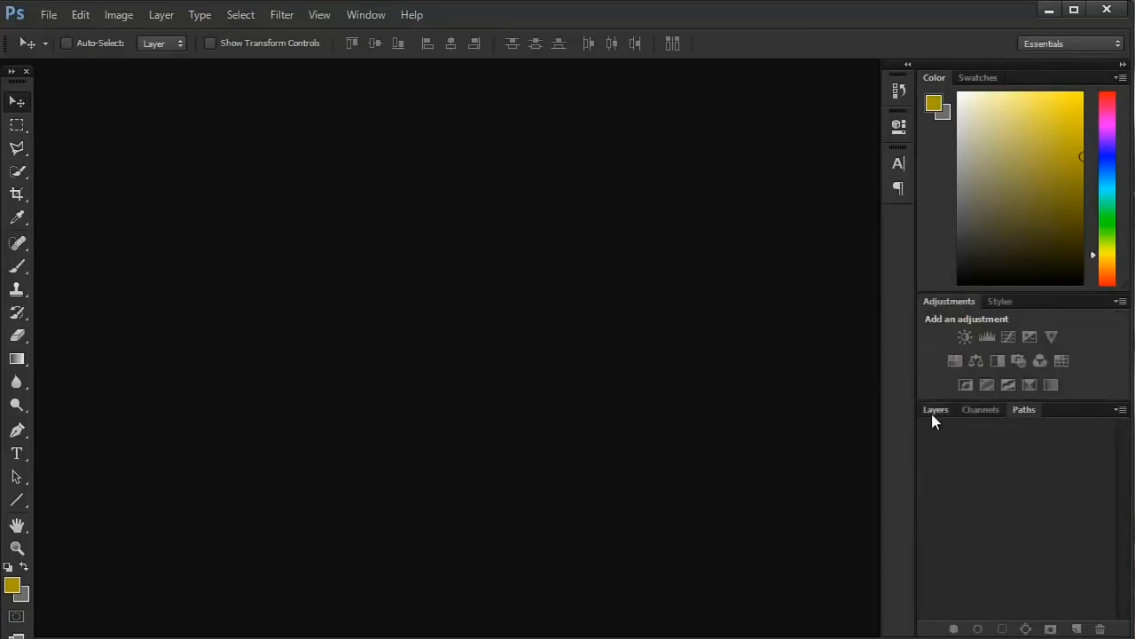
click(936, 411)
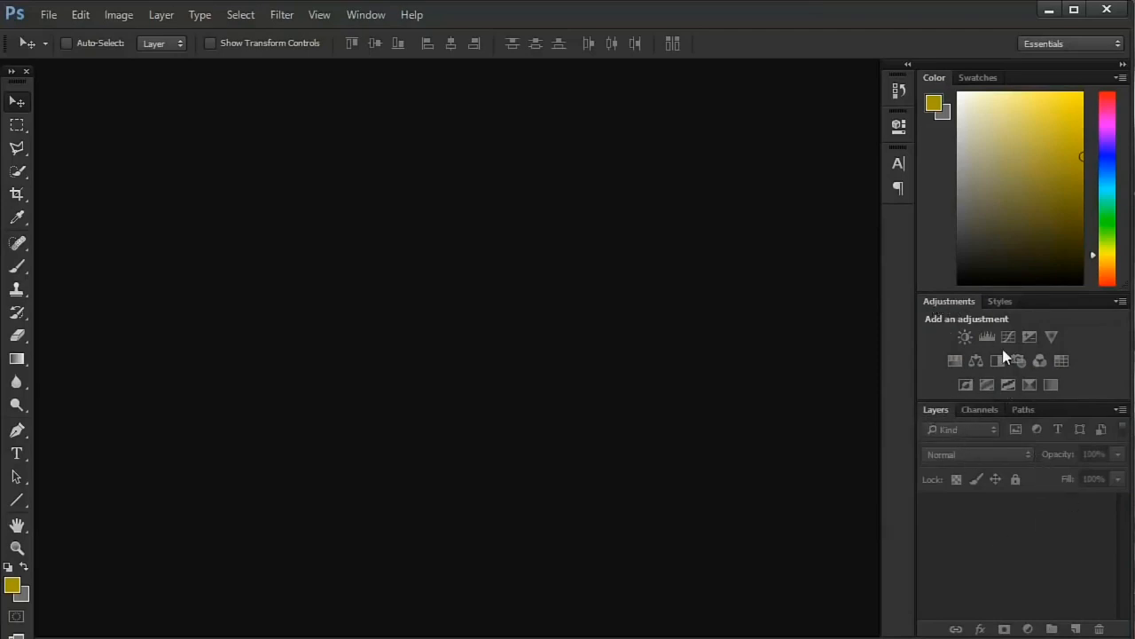
click(119, 15)
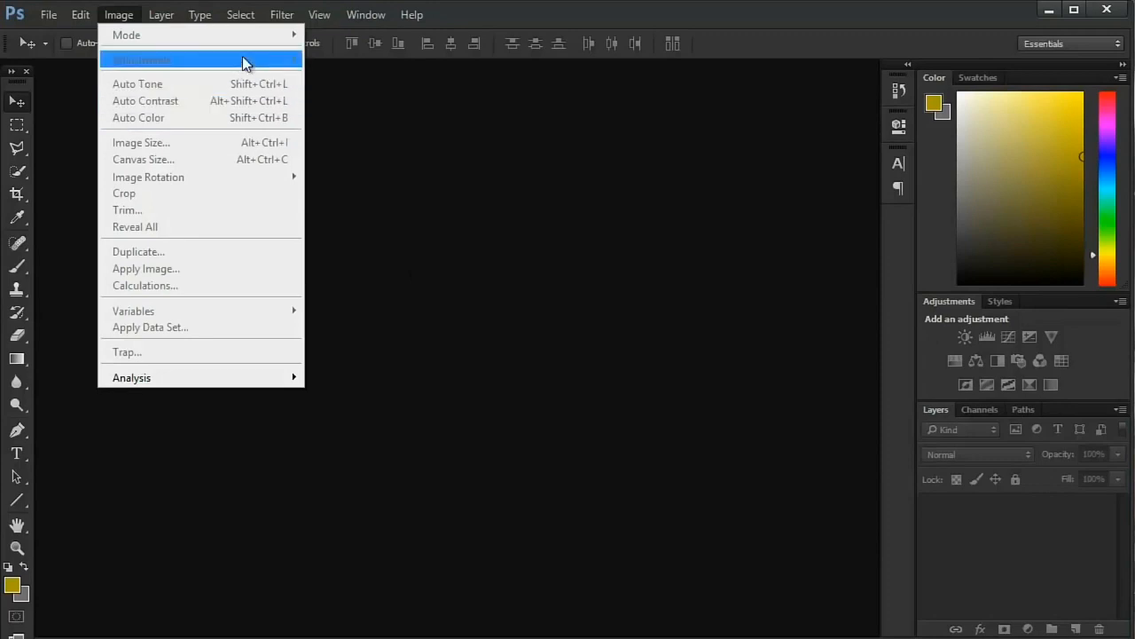
click(808, 314)
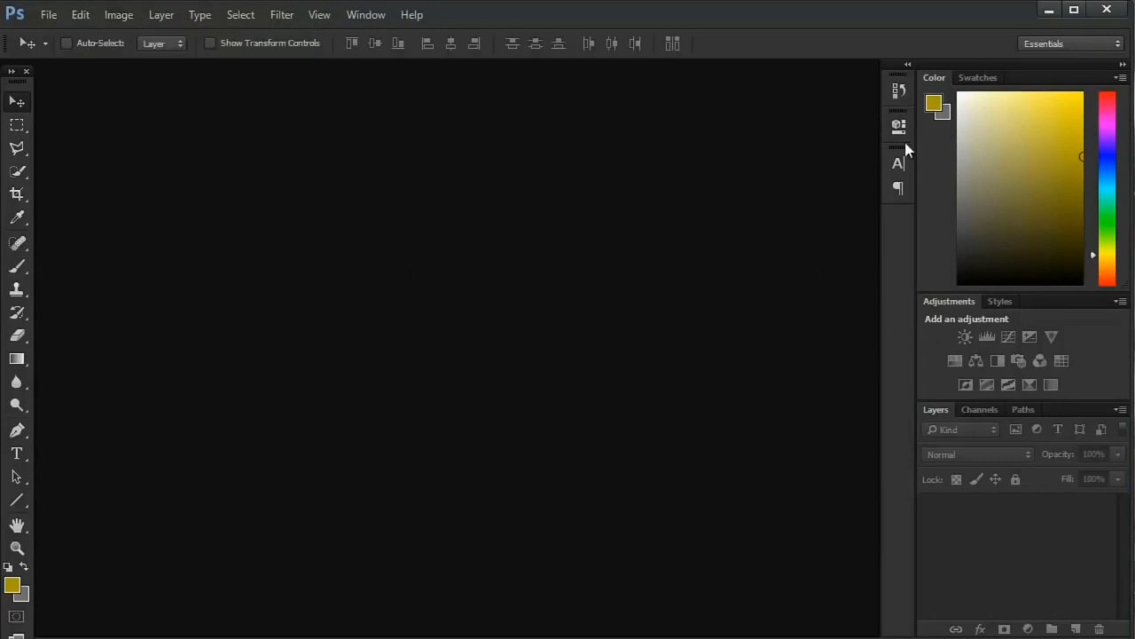
- Expand and collapse the iconic Paragraph, Character, Properties and History panels to view their contents
click(898, 192)
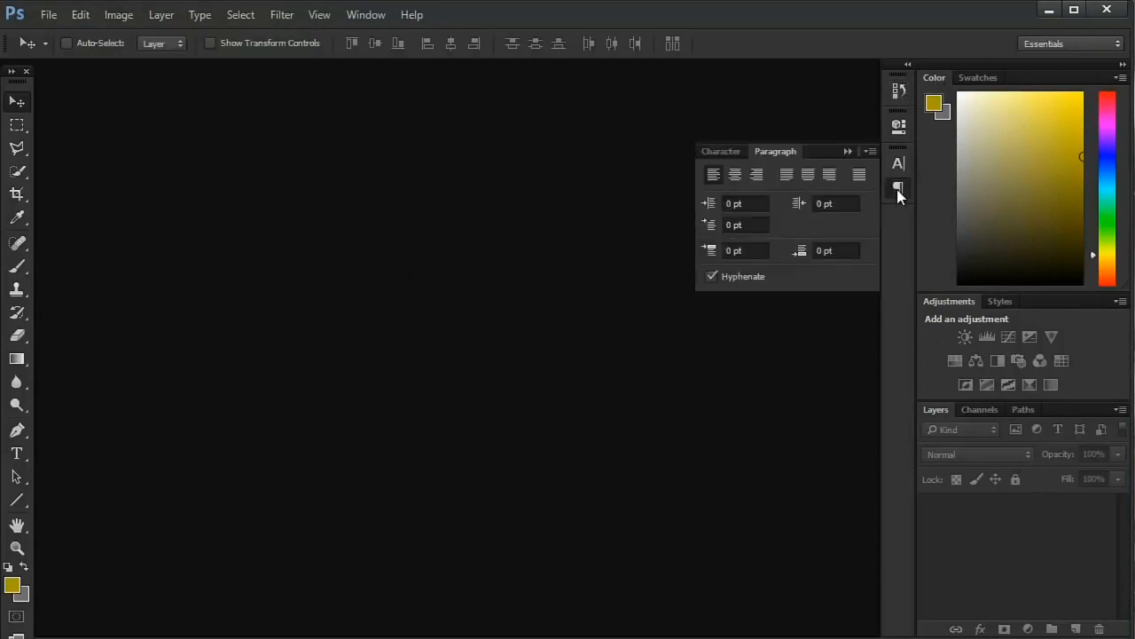
click(898, 186)
click(900, 169)
click(900, 174)
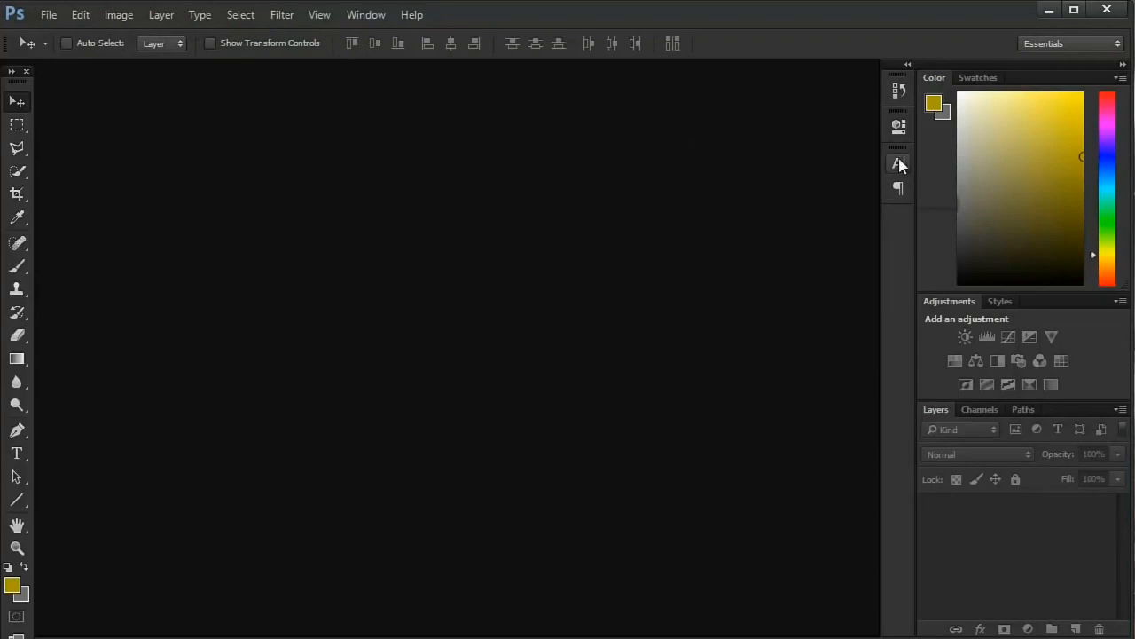
click(898, 126)
click(899, 127)
click(901, 91)
click(901, 91)
- Close the Paragraph panel, leaving the Character panel in the icon dock
click(897, 190)
right_click(897, 190)
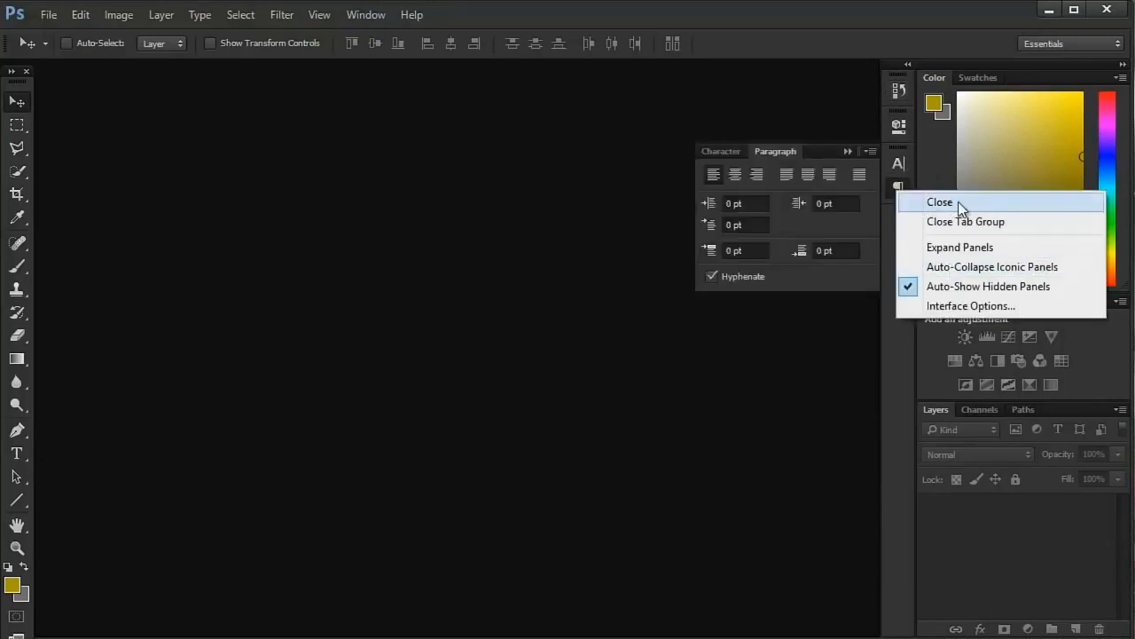
click(958, 202)
click(896, 165)
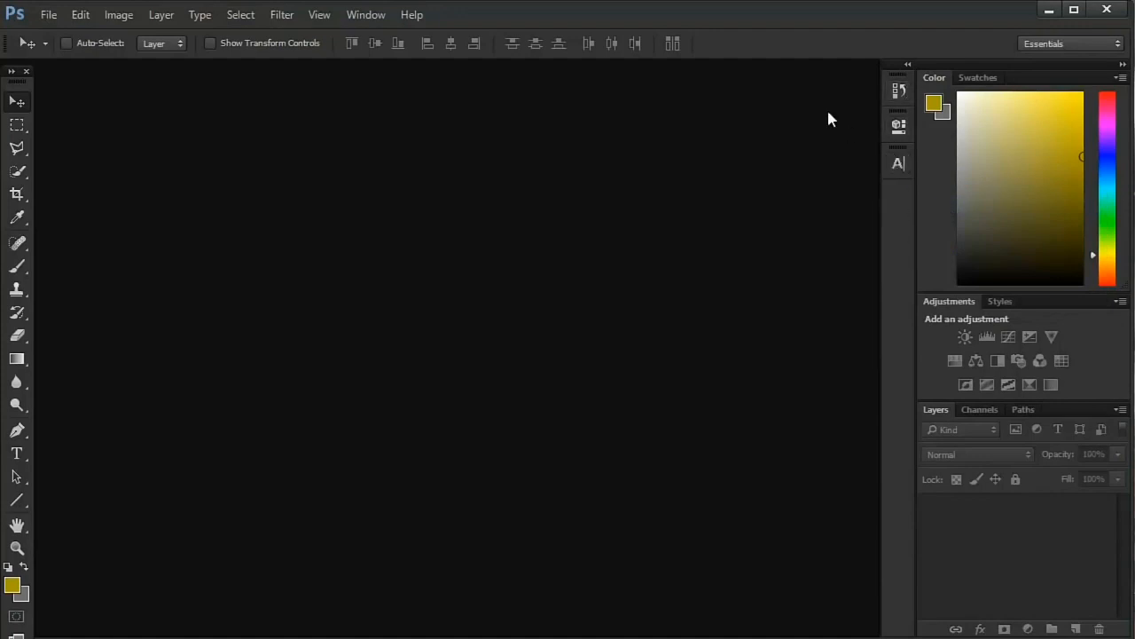
- Show the Paragraph Styles panel and close it again
click(365, 14)
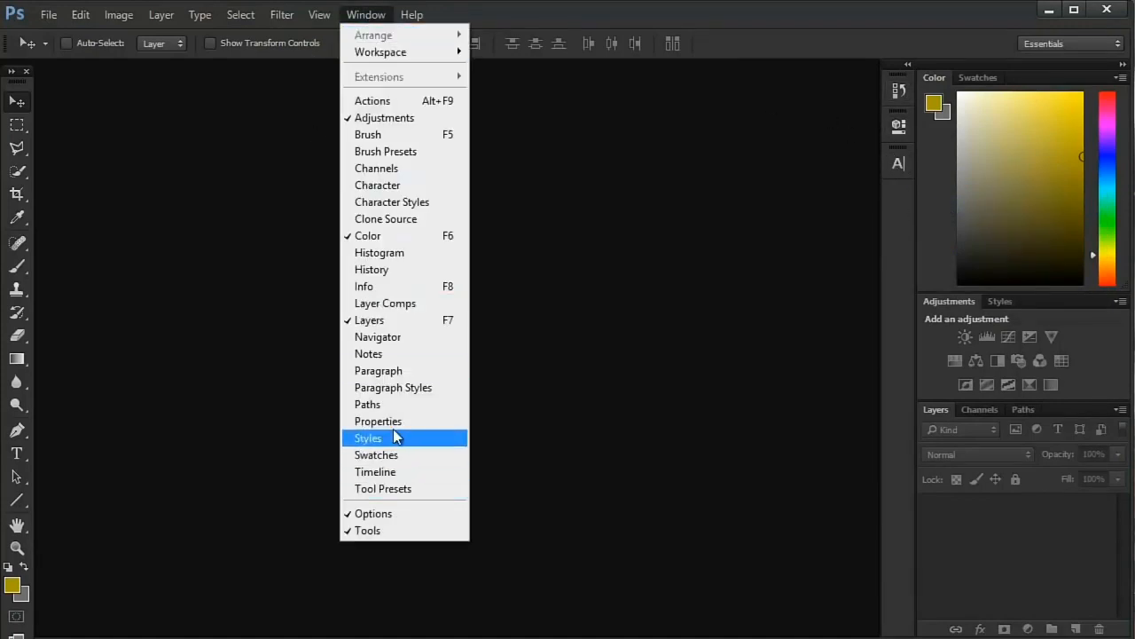
click(389, 384)
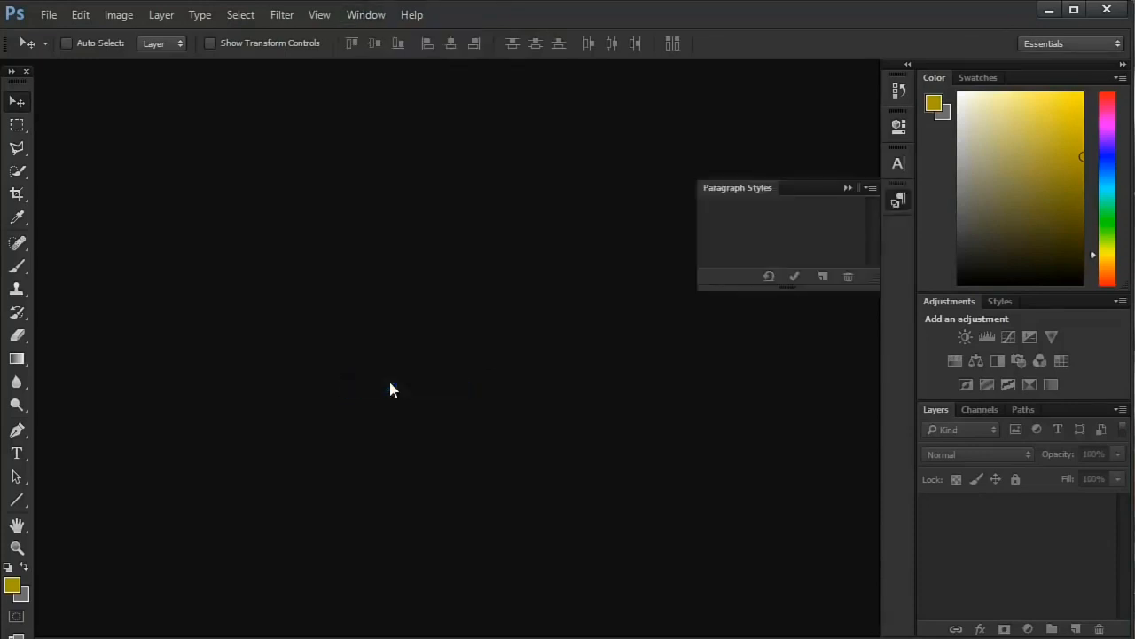
click(891, 200)
right_click(901, 202)
click(909, 213)
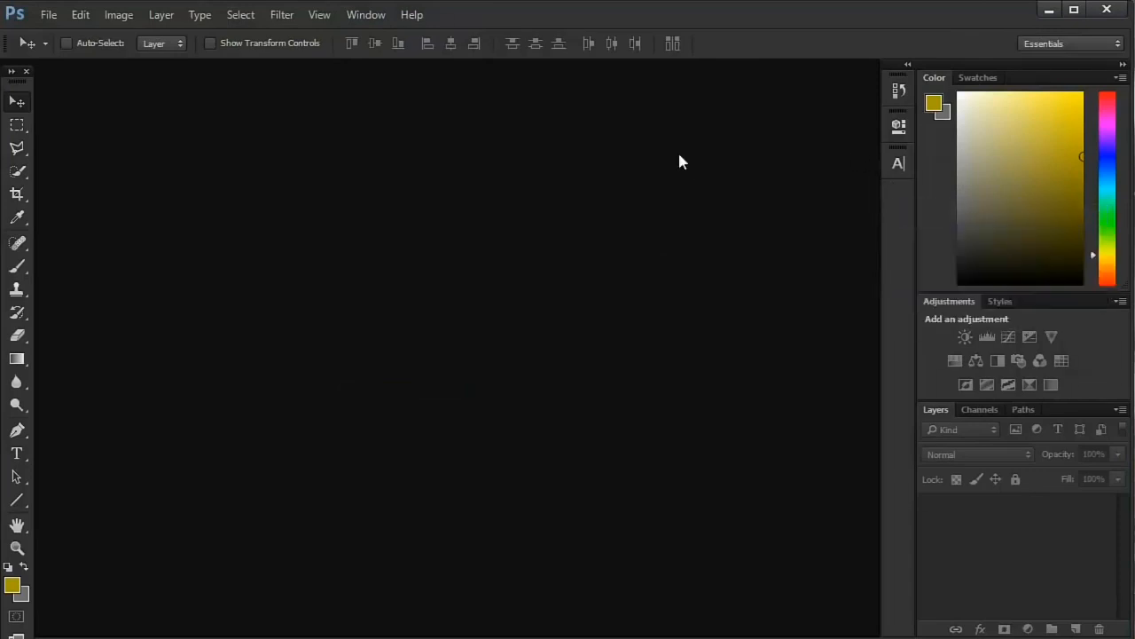
- Float the toolbox over the canvas, group the collapsed History panel with Properties, and dock the toolbox back at its original edge
drag(23, 79, 366, 123)
click(898, 90)
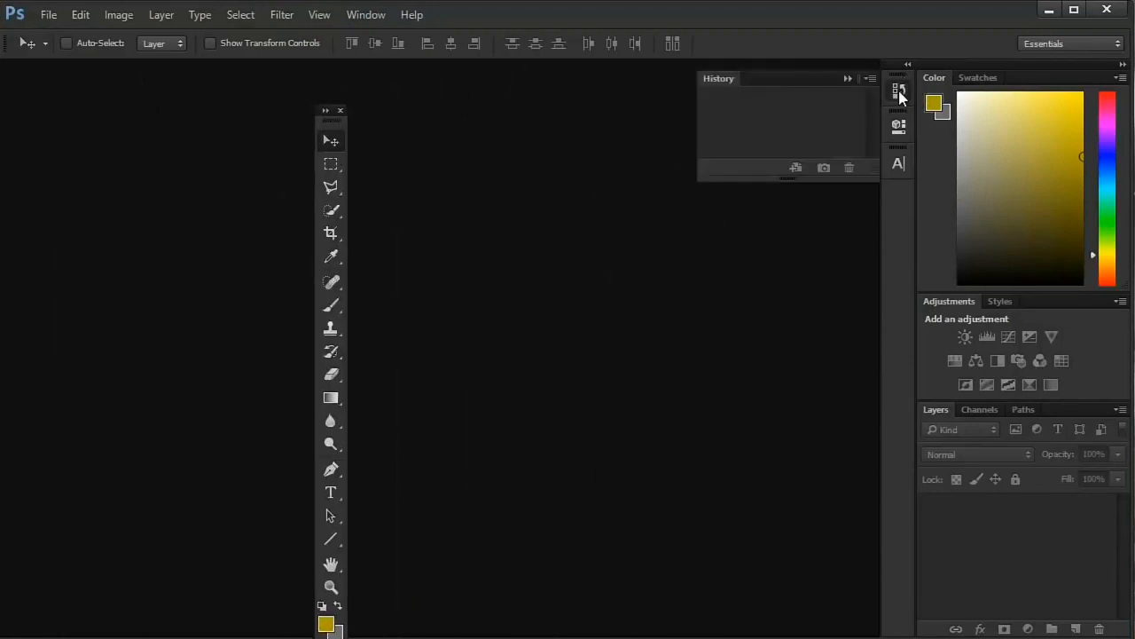
click(899, 90)
mouse_move(898, 90)
mouse_down()
mouse_move(816, 116)
mouse_move(677, 133)
mouse_move(781, 215)
mouse_move(846, 116)
mouse_move(874, 88)
mouse_move(903, 91)
mouse_up()
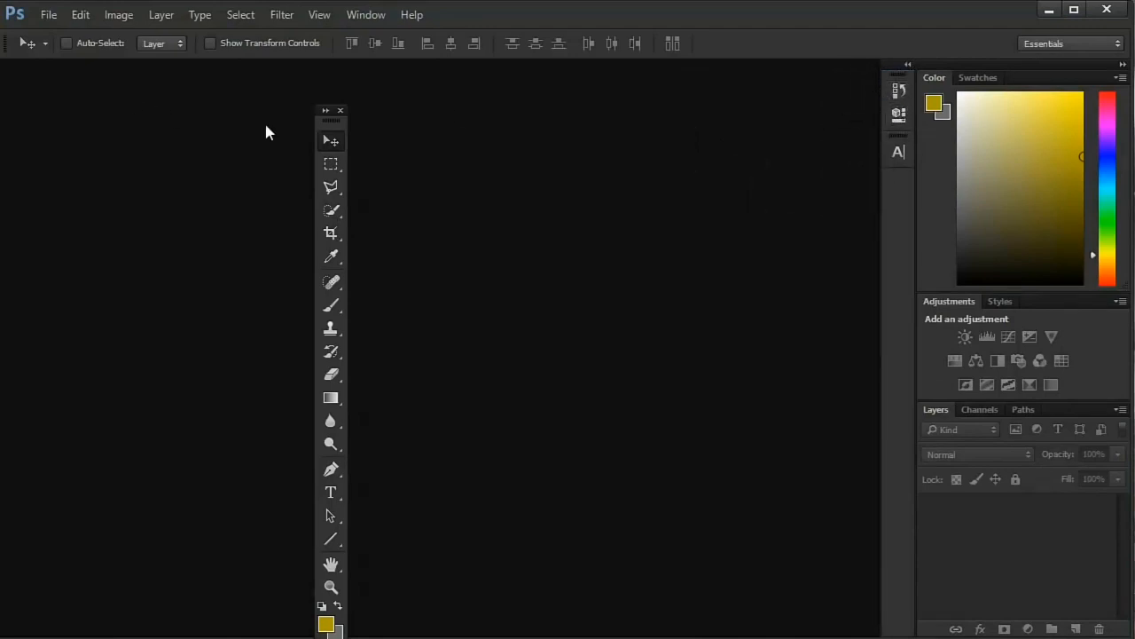
drag(324, 125, 11, 71)
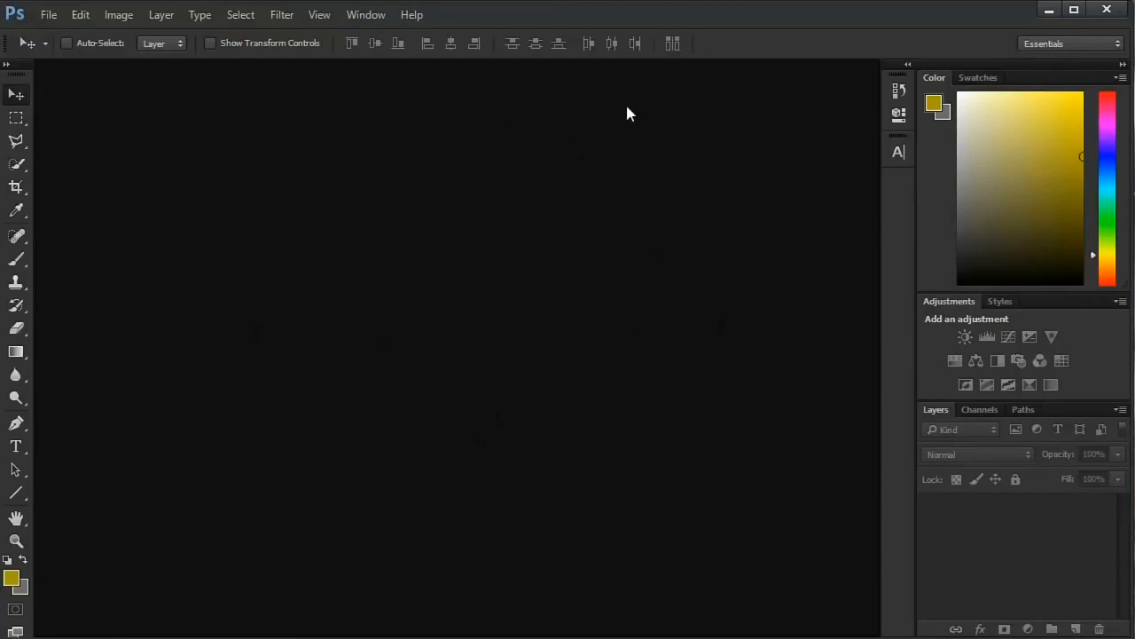
- Look through the available workspaces and switch to Painting to view its panels
click(1061, 42)
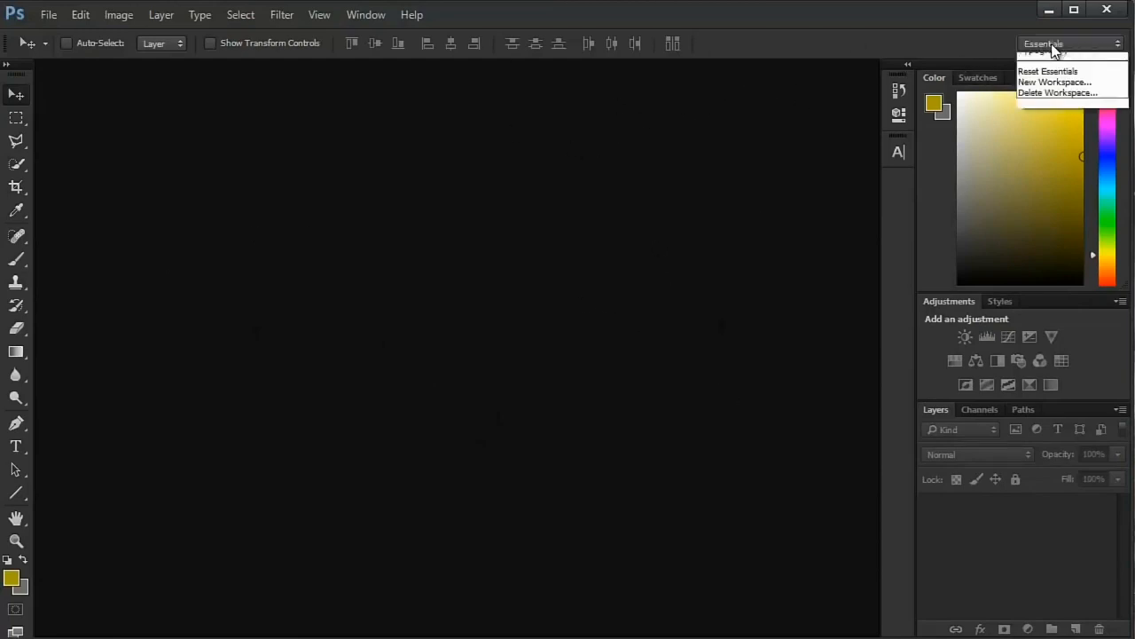
click(1047, 44)
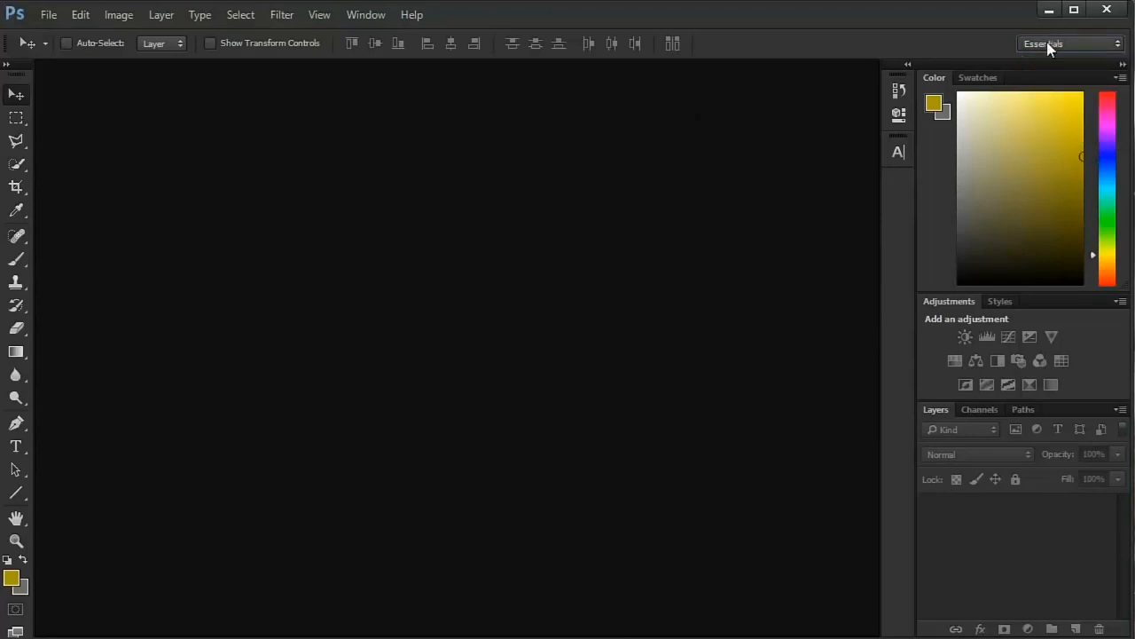
click(1047, 49)
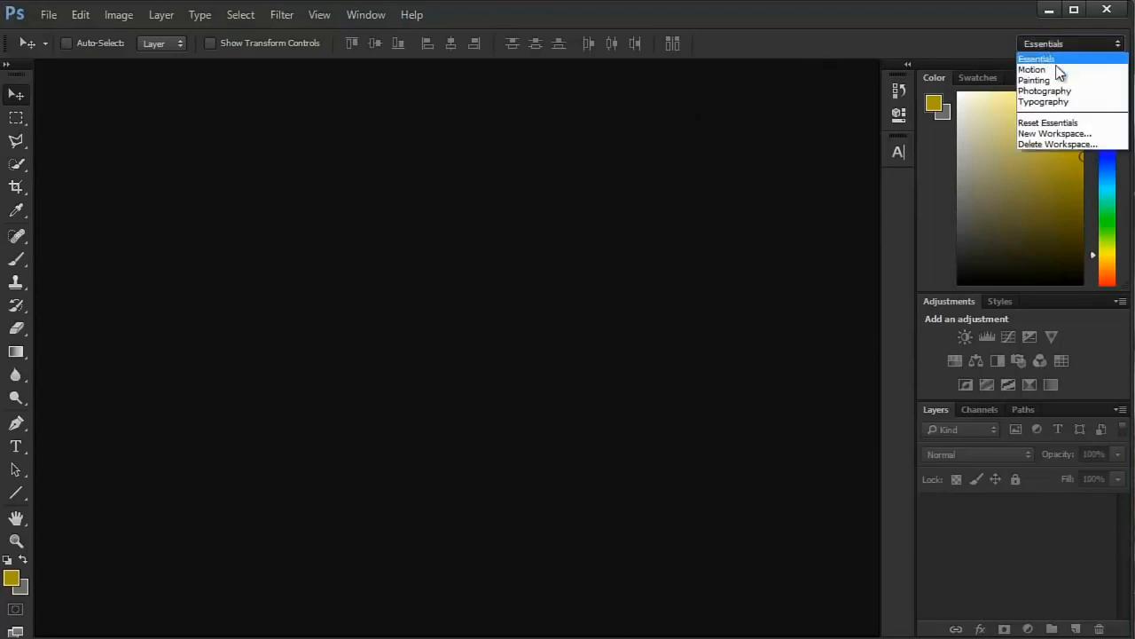
click(1051, 78)
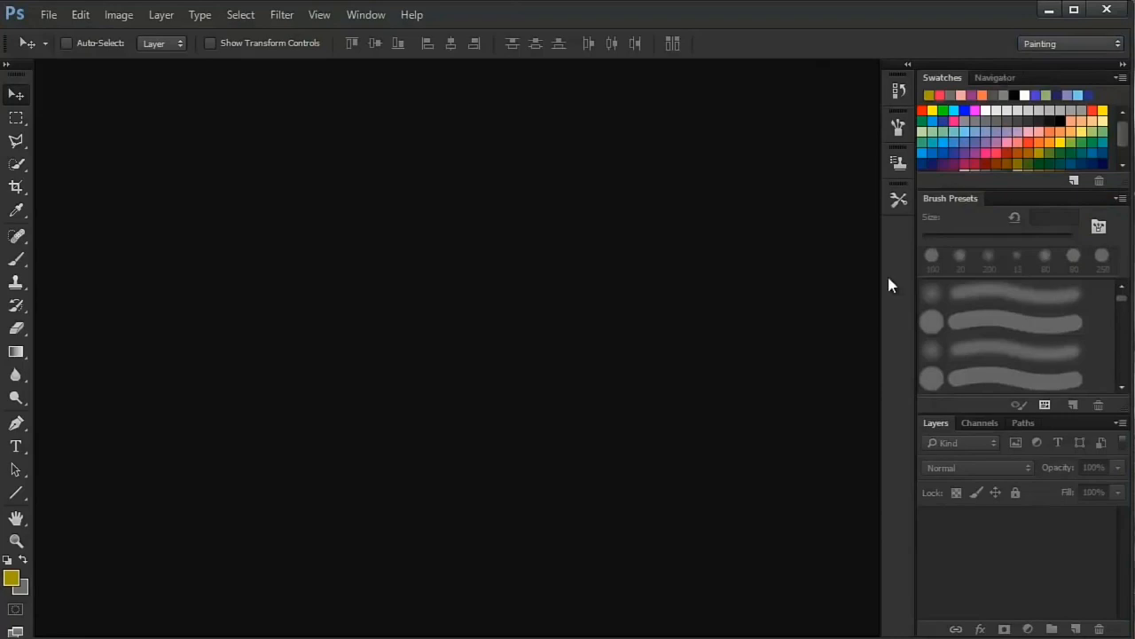
- View the Character, Paragraph and text style panels of the Typography workspace, and return to the Essentials workspace
click(1022, 44)
click(1044, 101)
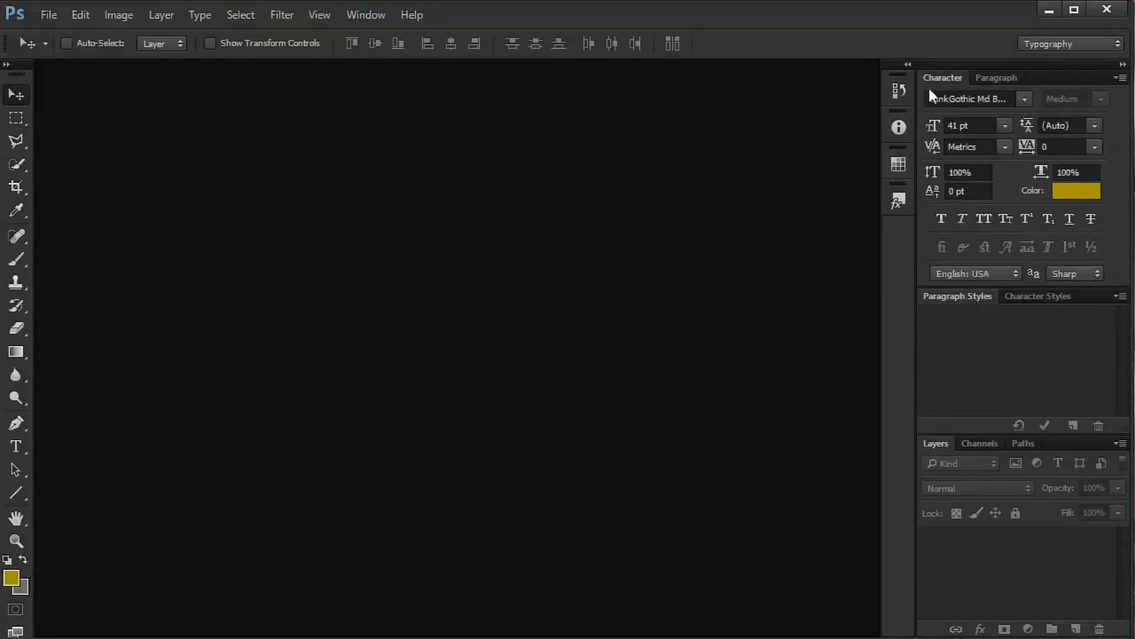
click(986, 77)
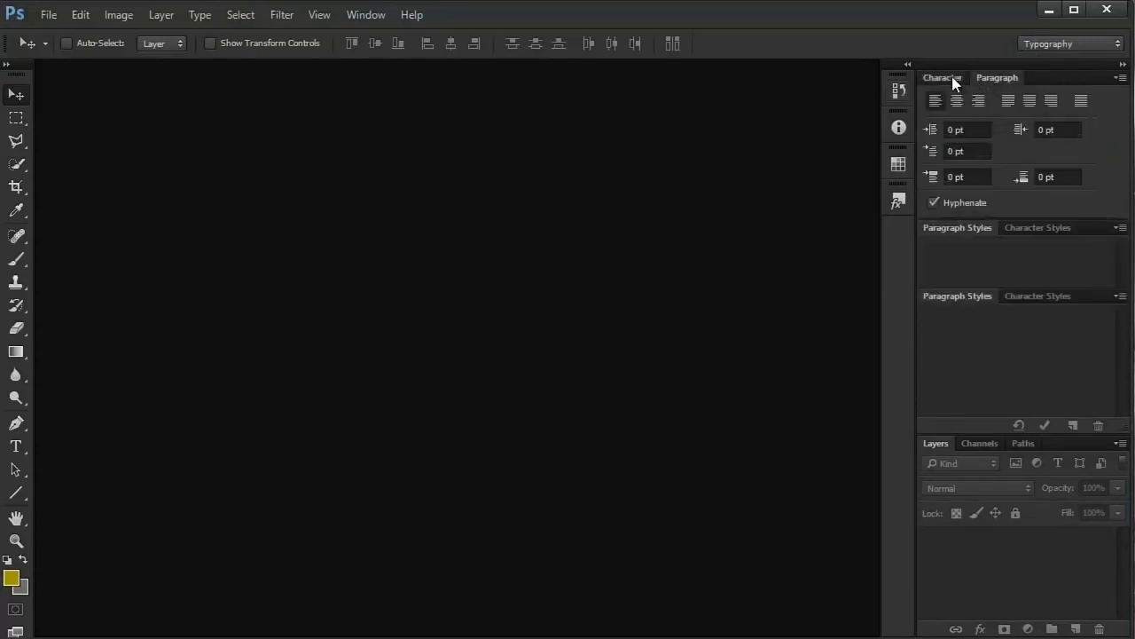
click(952, 76)
click(1012, 298)
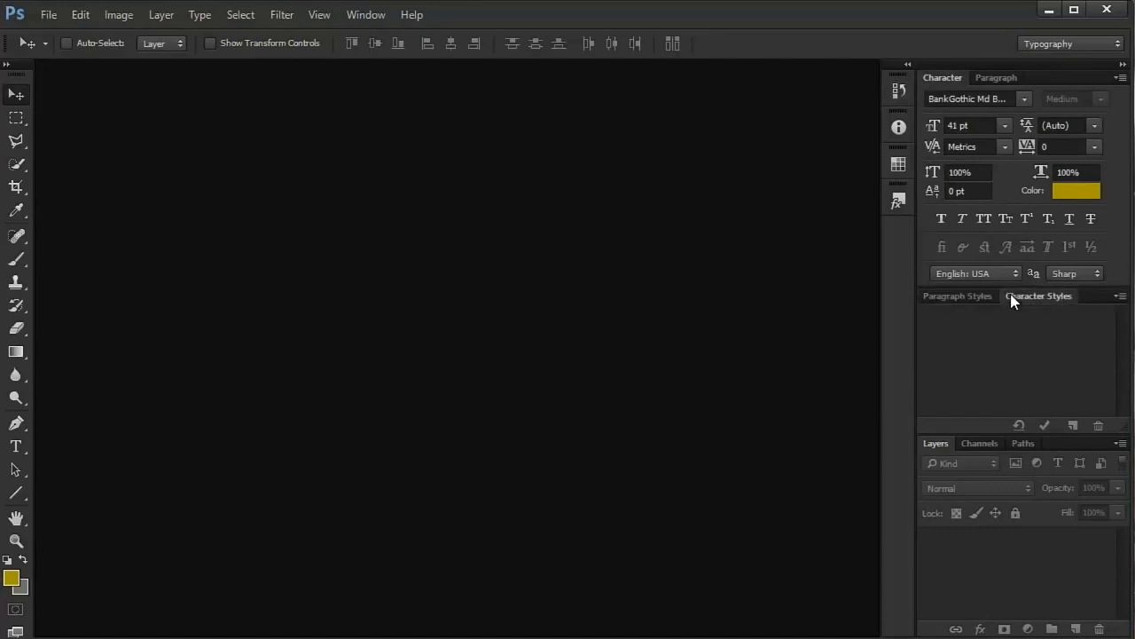
click(949, 298)
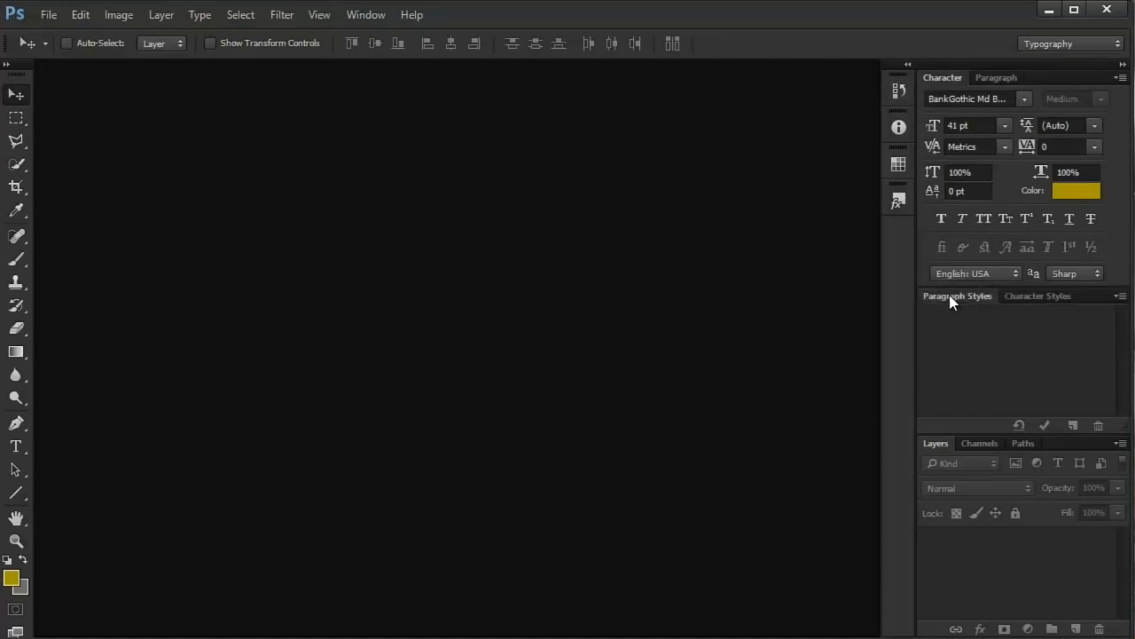
click(1063, 47)
click(1055, 65)
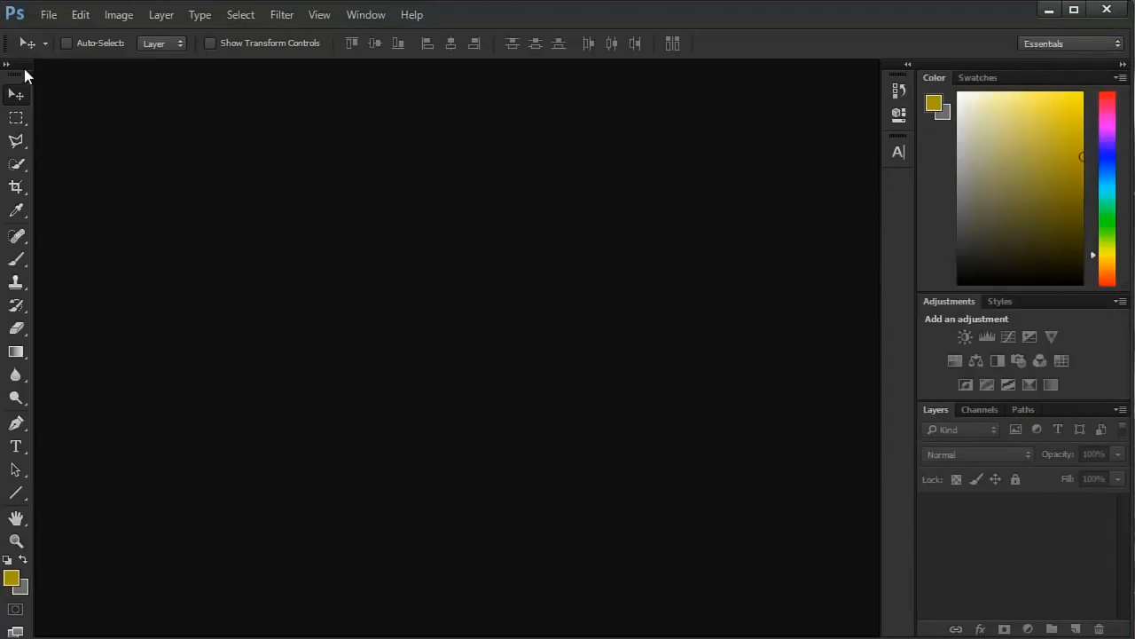
- Undock the toolbox and the collapsed History, Character and Properties panels, and float them over the canvas
drag(25, 72, 408, 157)
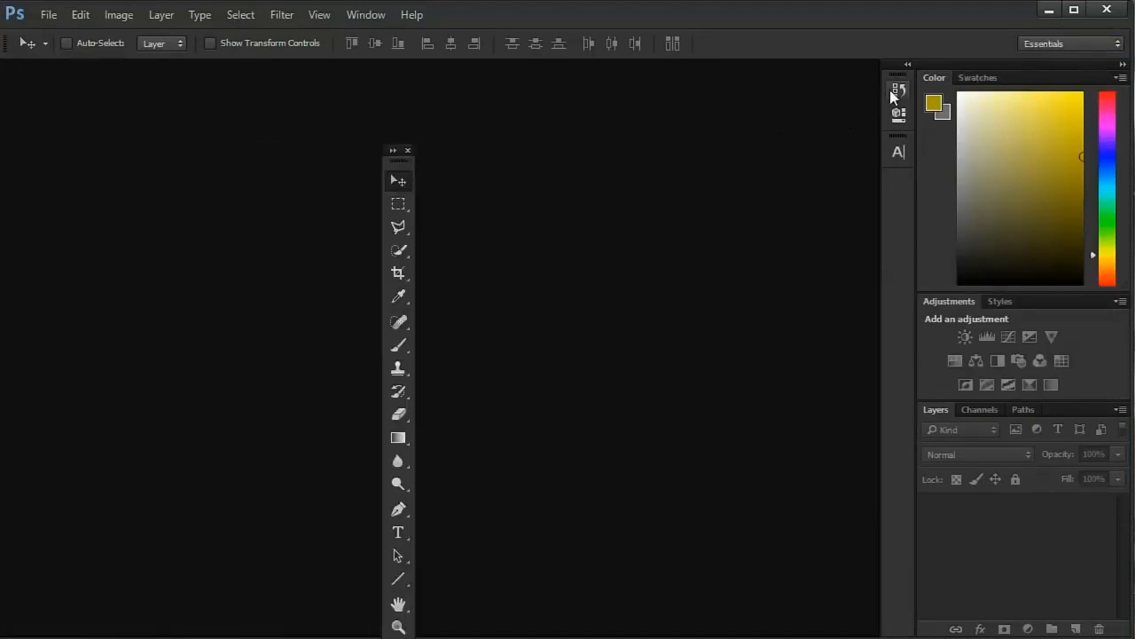
drag(896, 89, 393, 174)
drag(912, 138, 589, 275)
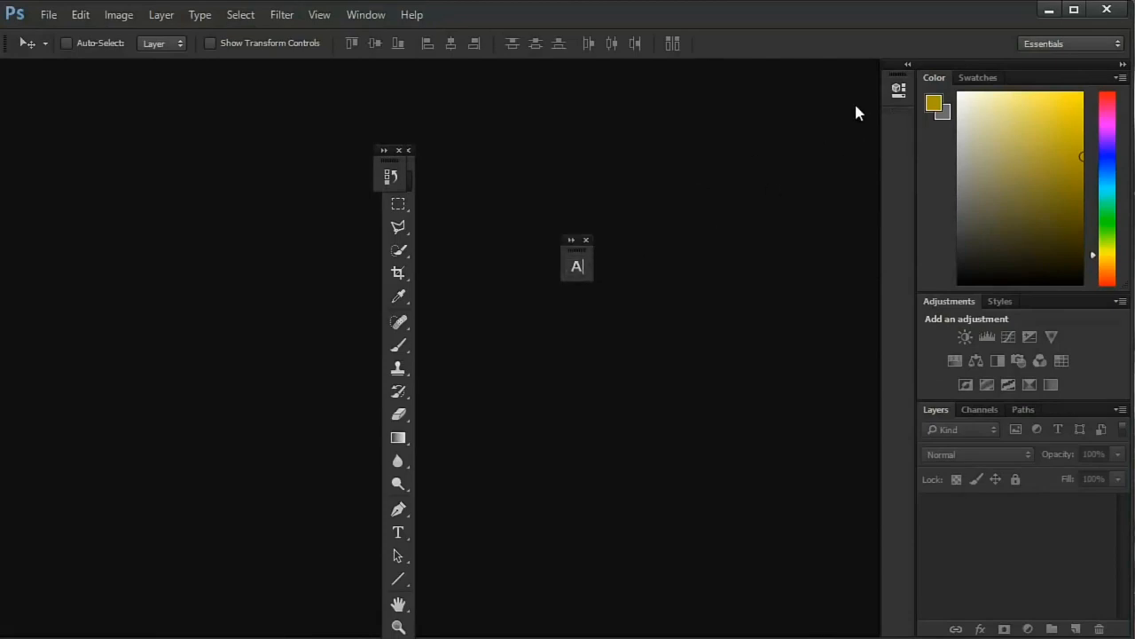
drag(890, 91, 549, 151)
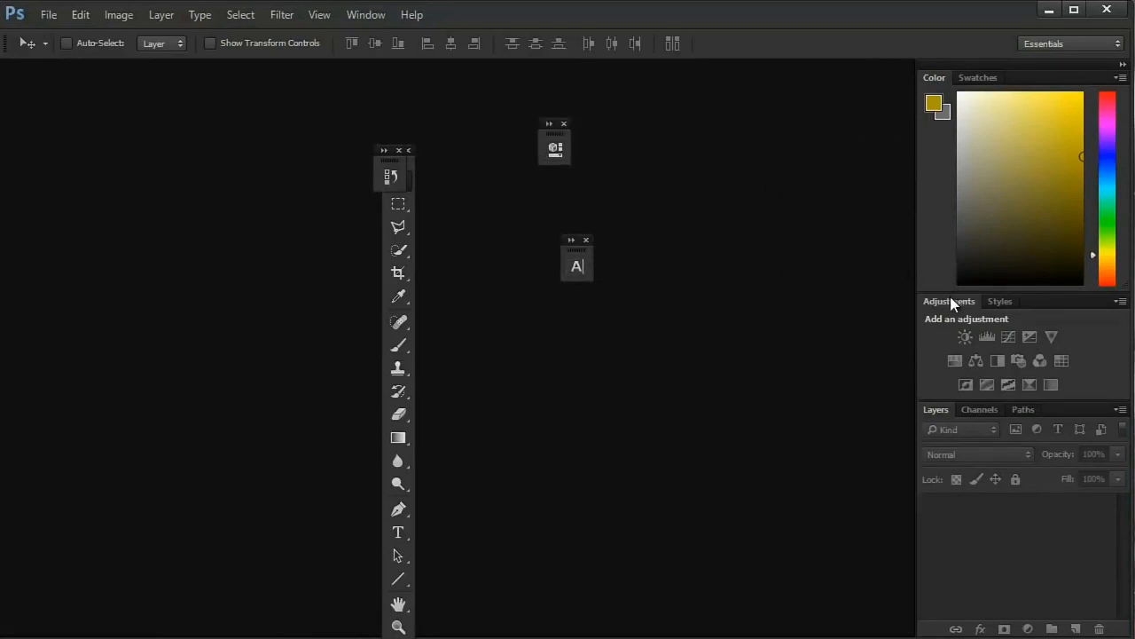
- Detach the Adjustments, Styles, Layers, Channels, Paths, Color and Swatches panels from the dock as separate floating panels
drag(951, 303, 673, 205)
drag(943, 300, 101, 220)
drag(933, 363, 621, 365)
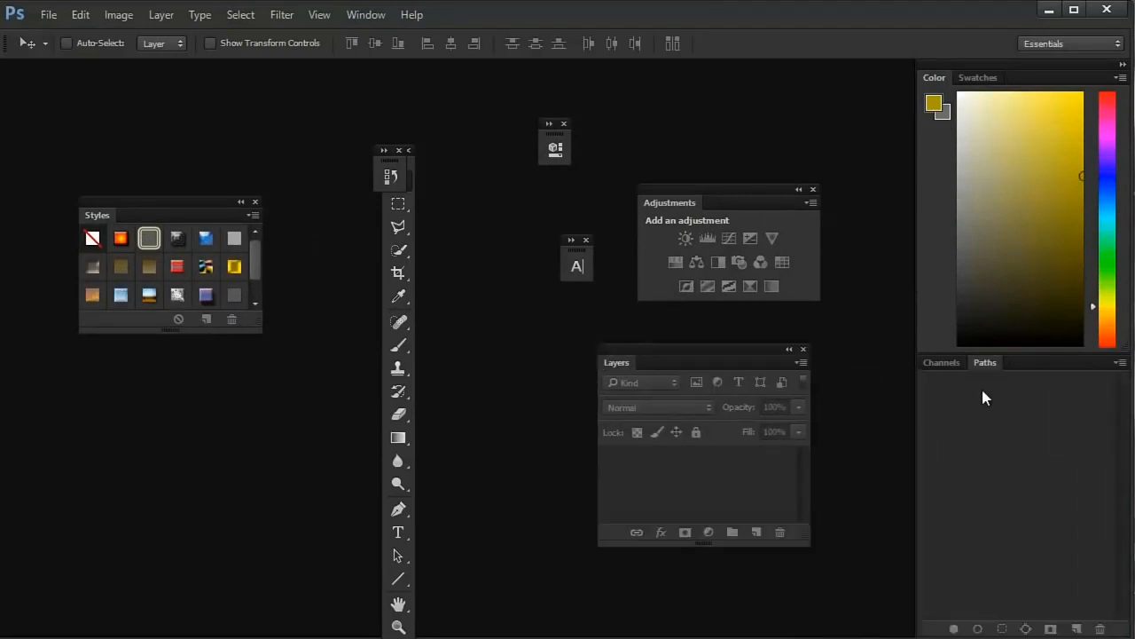
drag(942, 364, 178, 379)
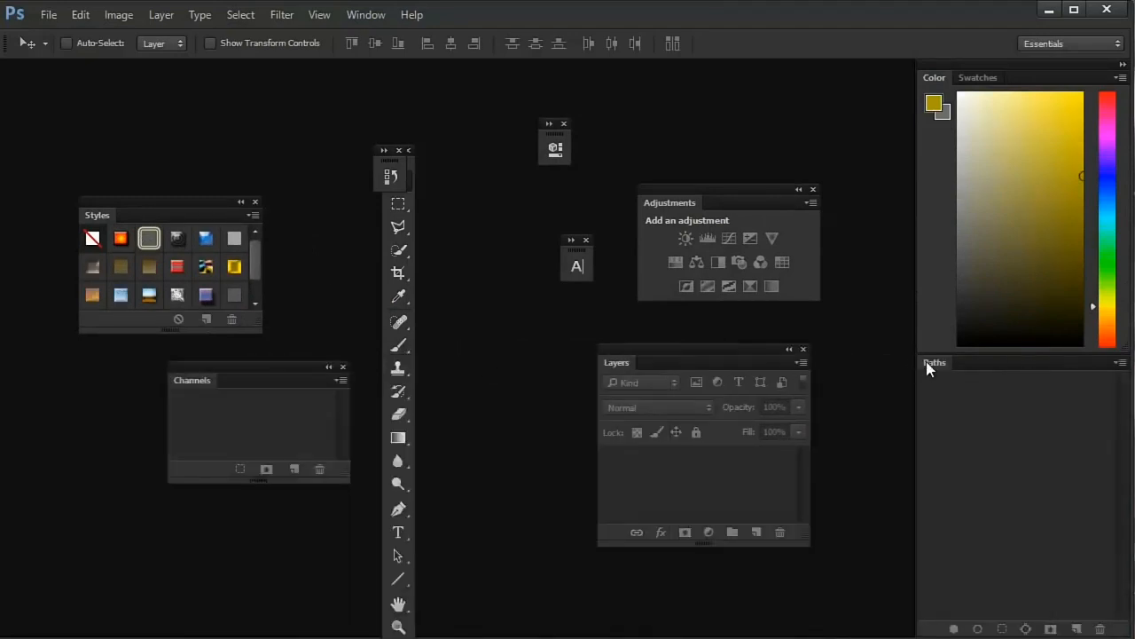
drag(926, 361, 793, 323)
drag(933, 77, 724, 117)
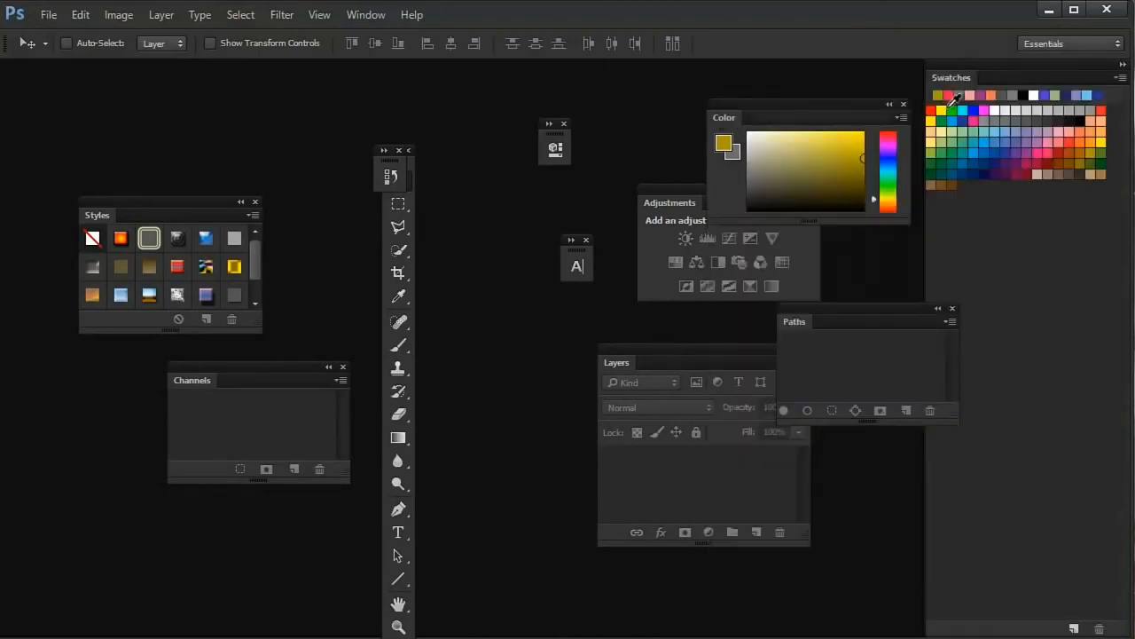
drag(956, 80, 144, 112)
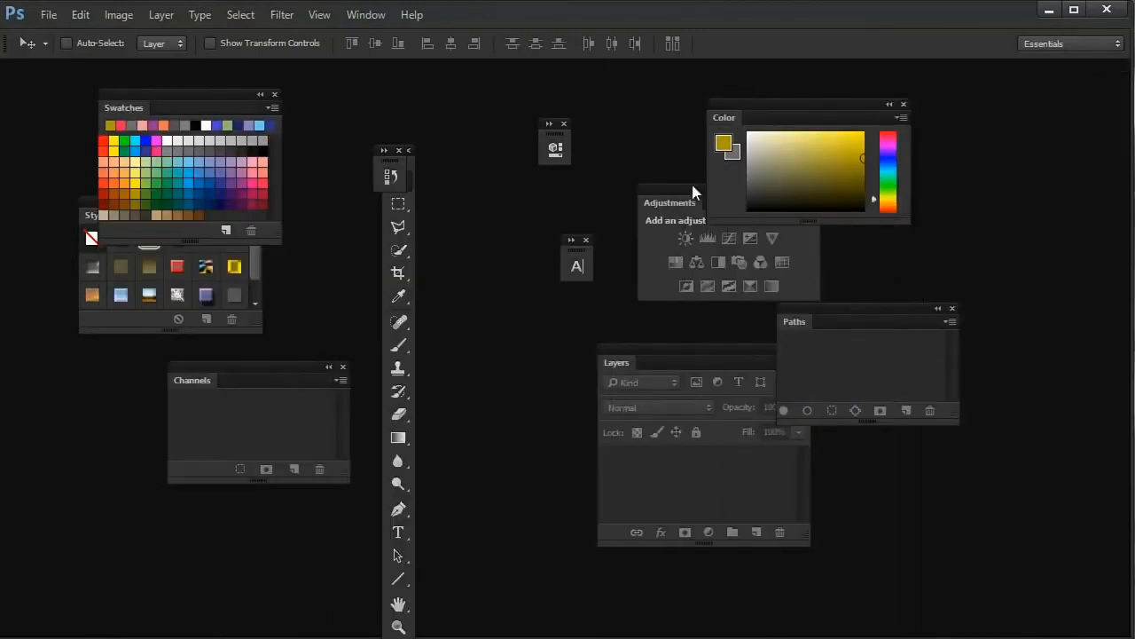
- Reset the Essentials workspace to its default panel layout and activate the Move tool
click(373, 16)
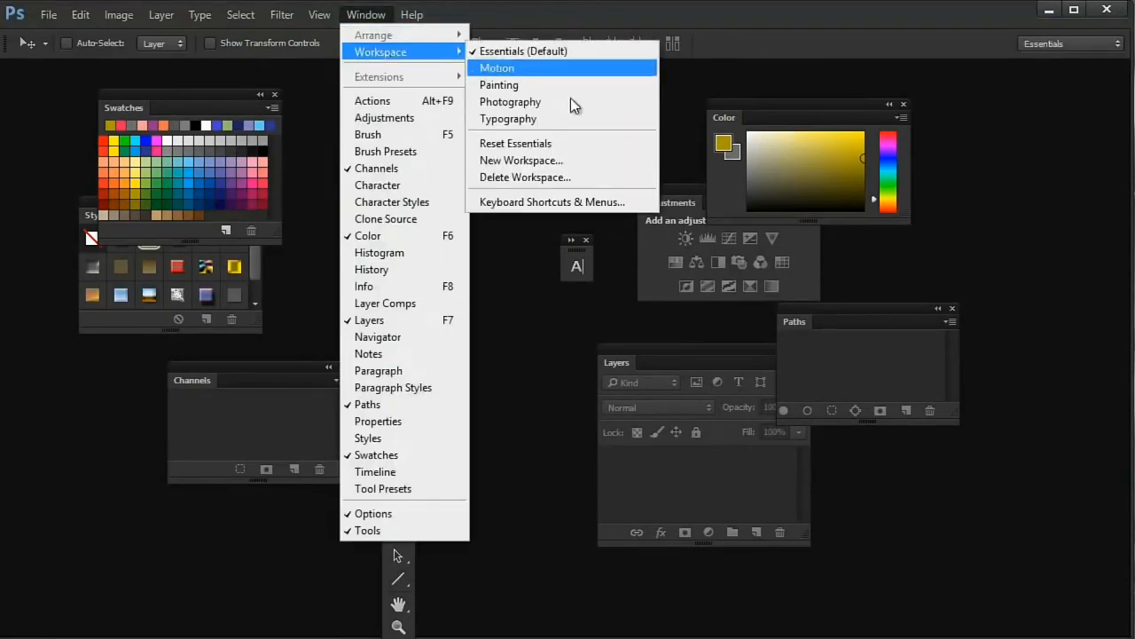
click(575, 146)
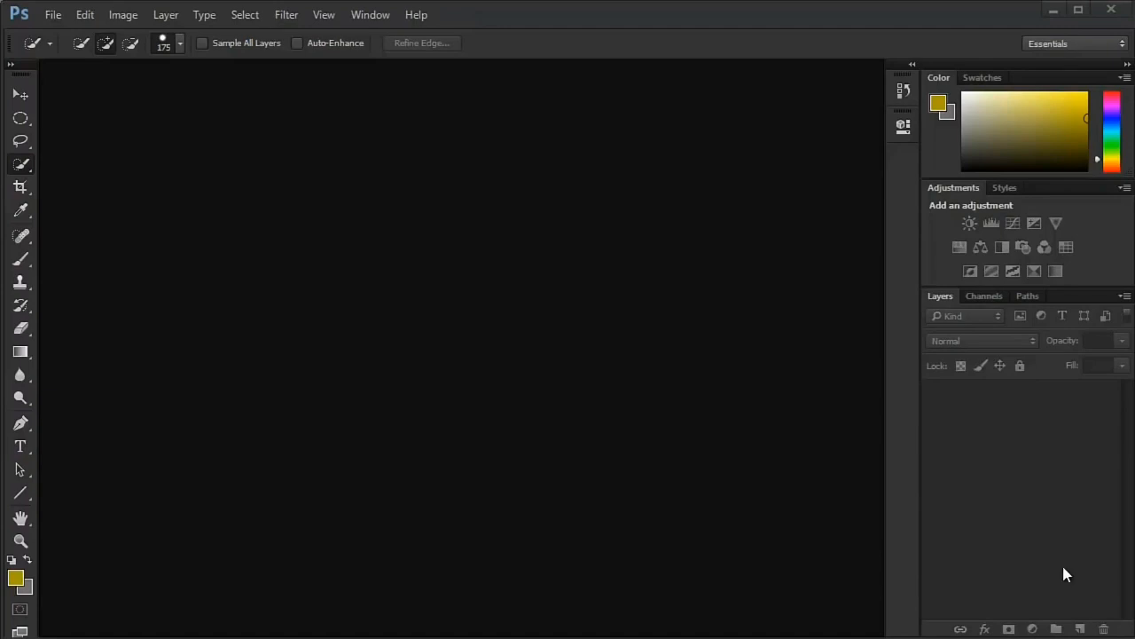
click(20, 94)
- Start a new document named Sample and look at the preset choices
click(53, 16)
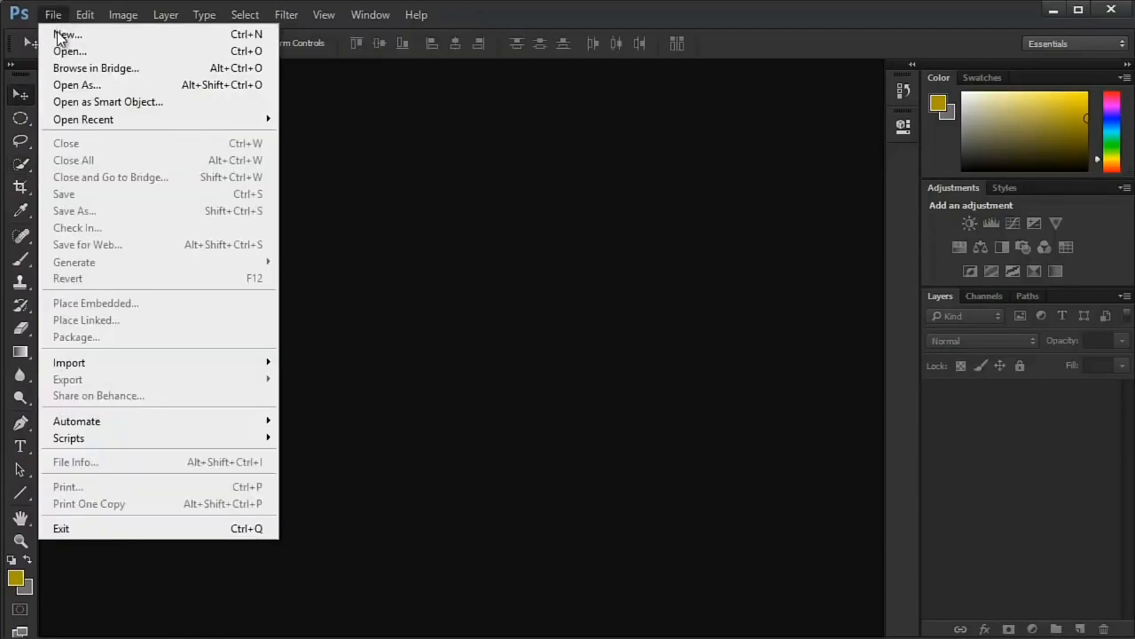
click(59, 34)
drag(342, 88, 414, 138)
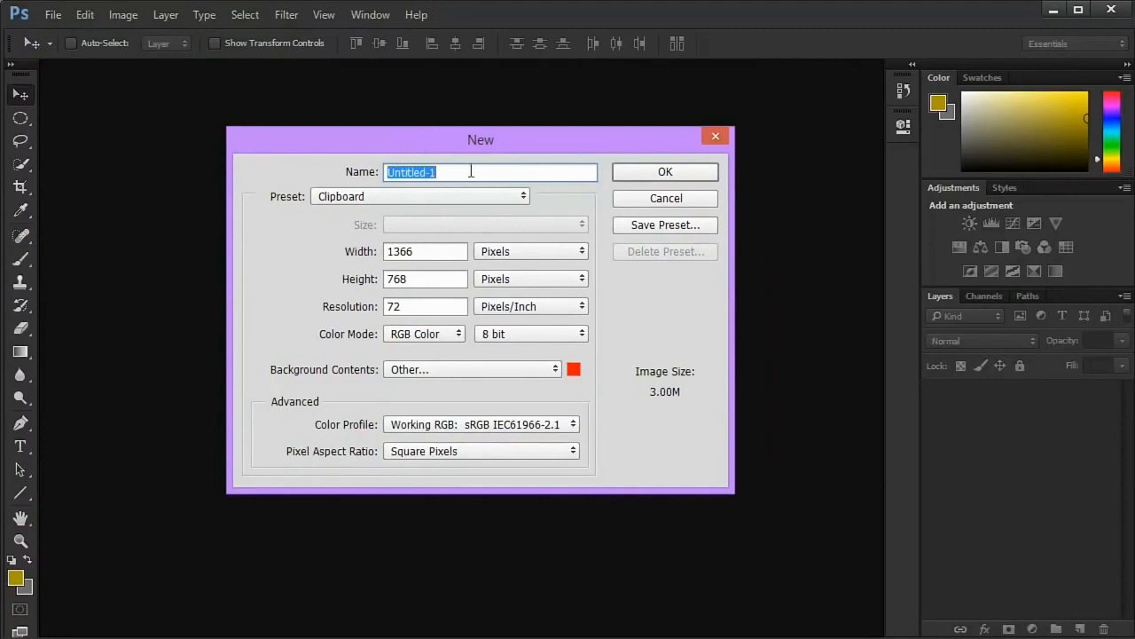
text(Sample)
click(339, 196)
click(339, 196)
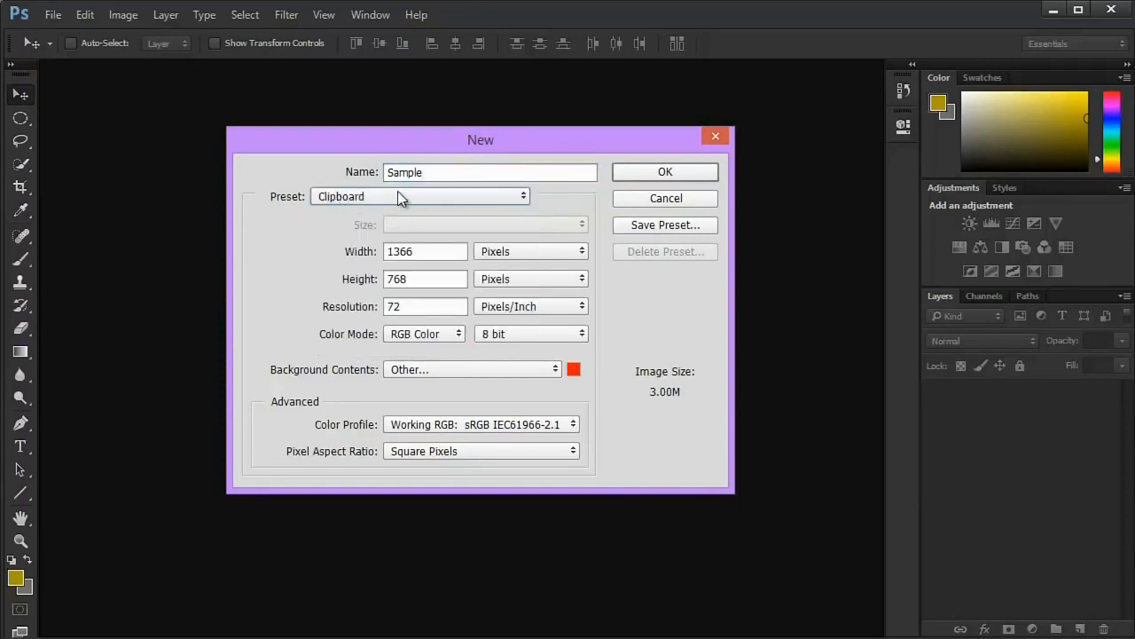
- Launch Microsoft Paint with the Windows run command mspaint
key(super+r)
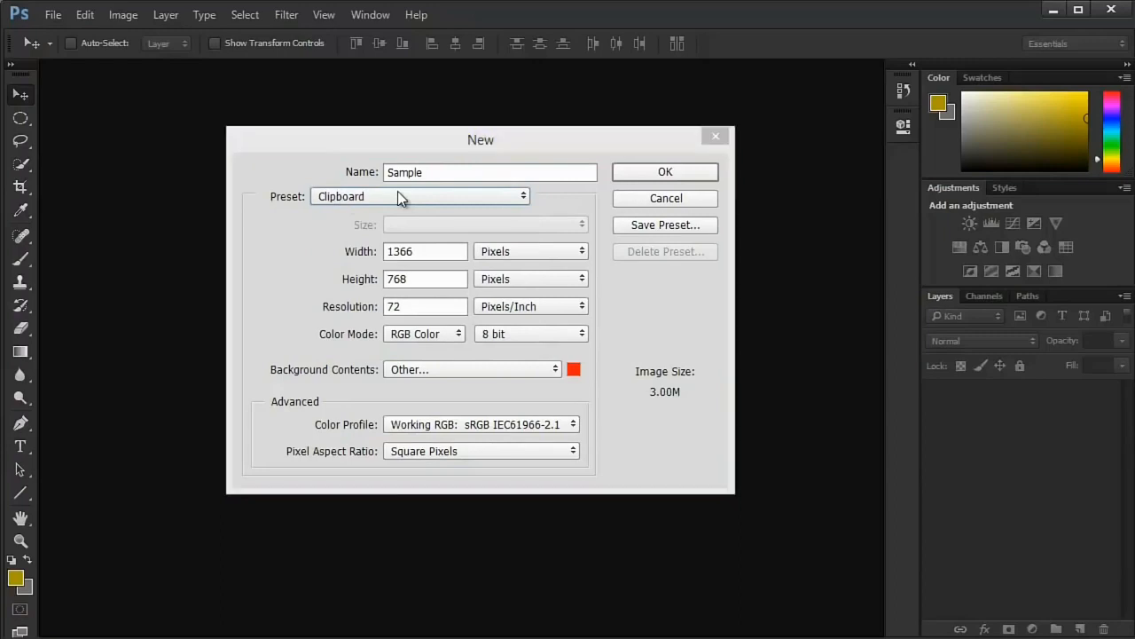
text(mspaint)
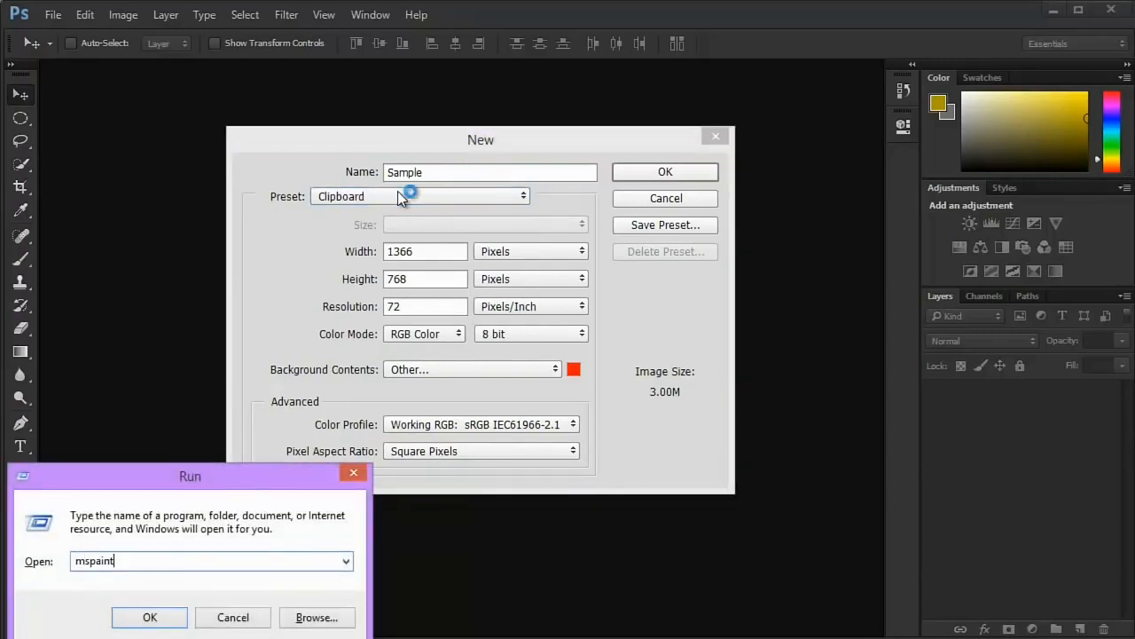
key(Return)
- Draw eight ellipses of different sizes and proportions across the blank Paint canvas
click(373, 56)
drag(225, 171, 335, 264)
drag(131, 238, 453, 357)
drag(495, 294, 595, 322)
mouse_move(740, 318)
mouse_down()
mouse_move(717, 390)
mouse_move(690, 413)
mouse_up()
drag(306, 359, 404, 386)
drag(218, 239, 257, 283)
drag(393, 199, 469, 213)
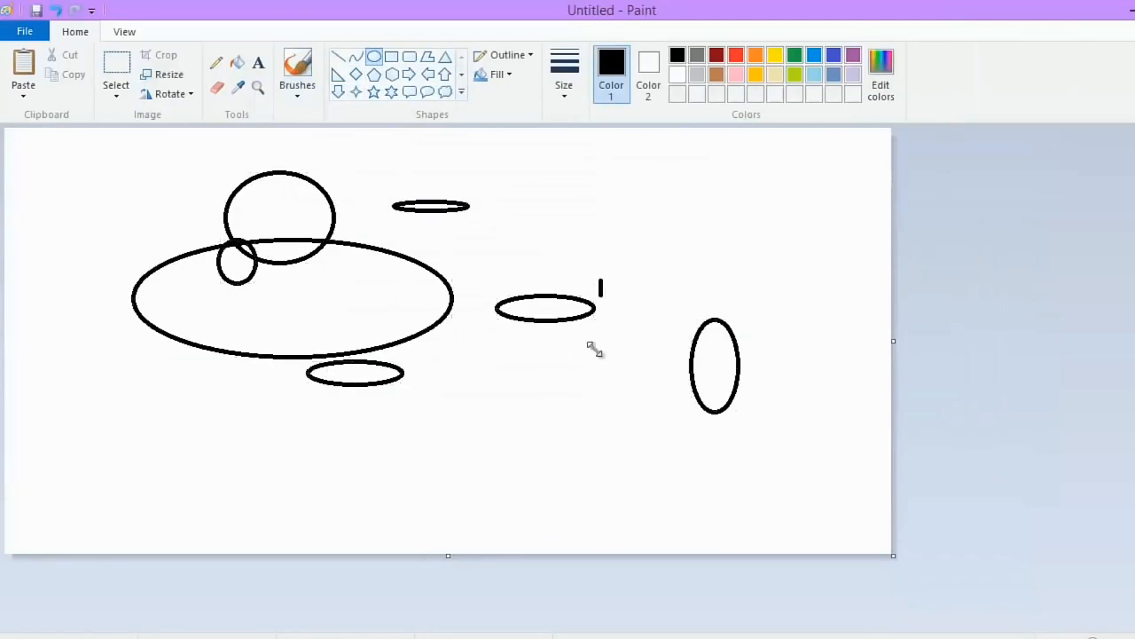
drag(603, 351, 592, 279)
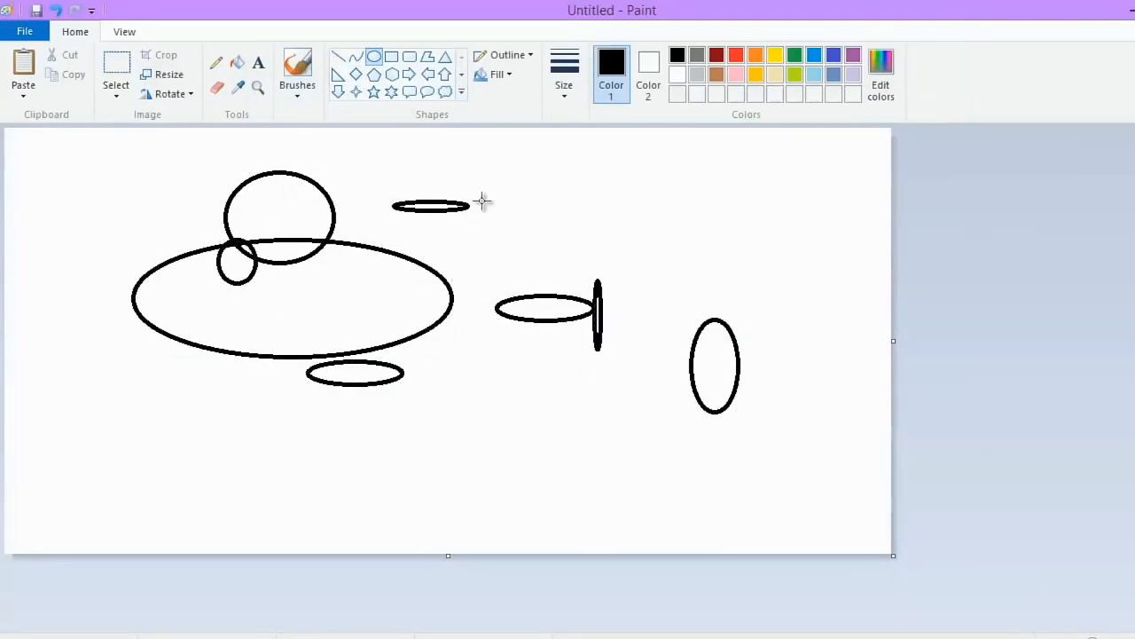
- Enclose all the drawn ellipses in one rectangular selection
click(116, 71)
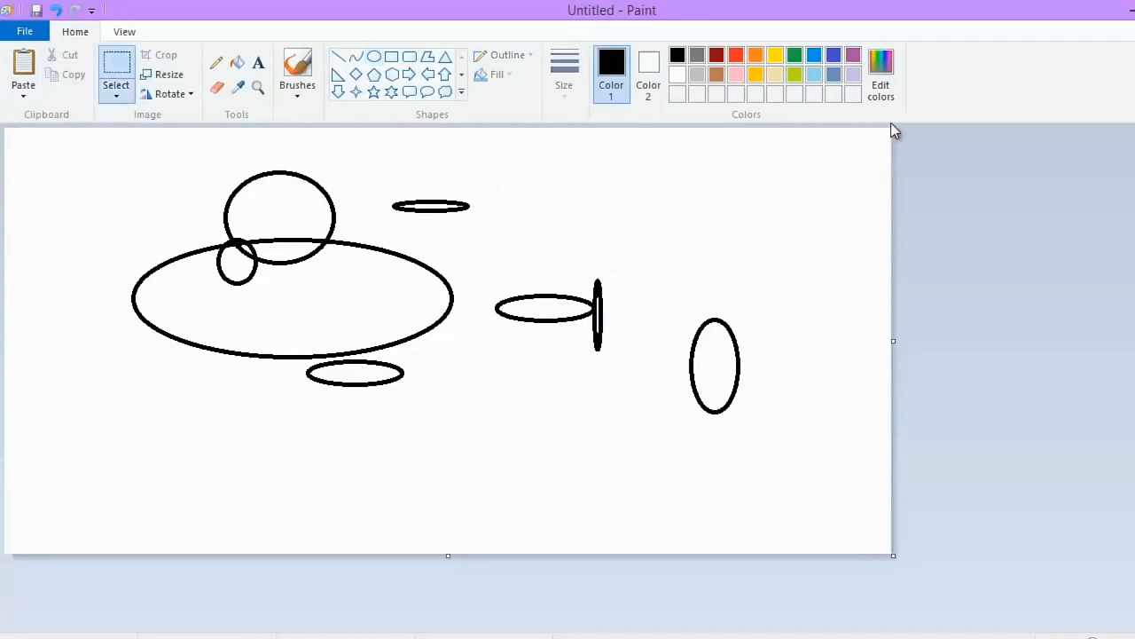
click(112, 97)
click(138, 140)
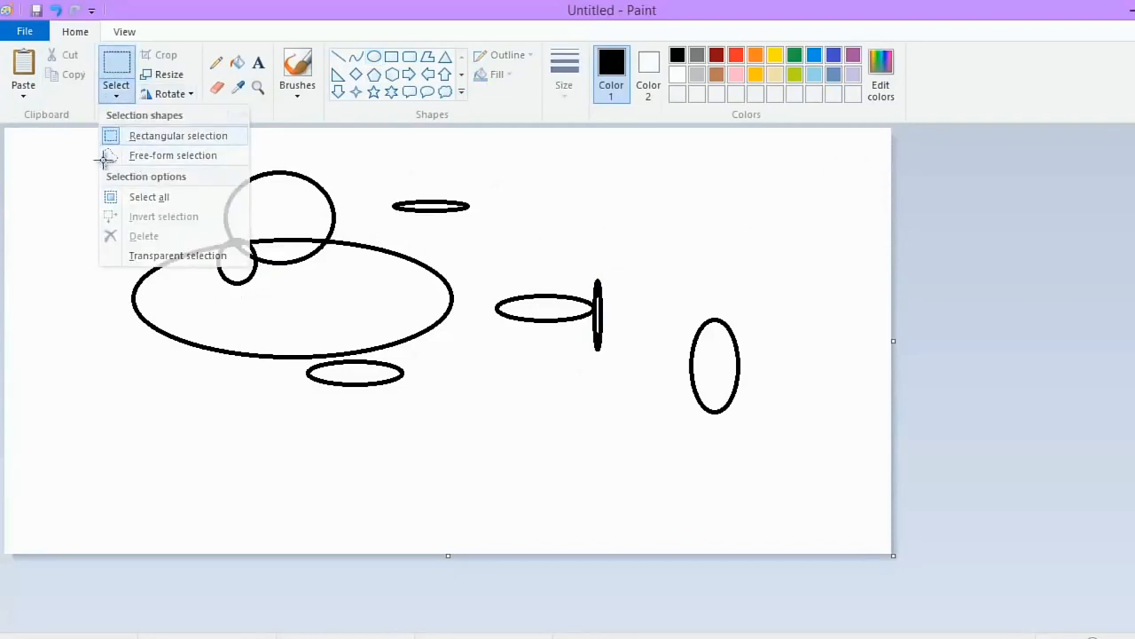
drag(74, 160, 761, 462)
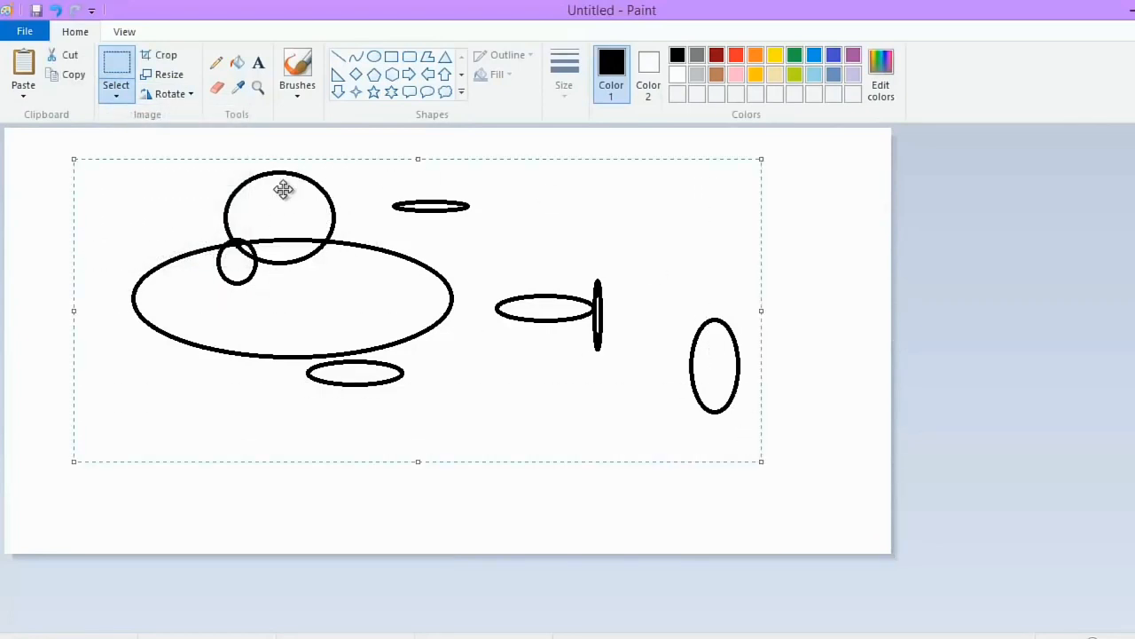
- Start a new Paint picture without saving the drawing, and paste and reposition the copied ellipses in it
click(25, 31)
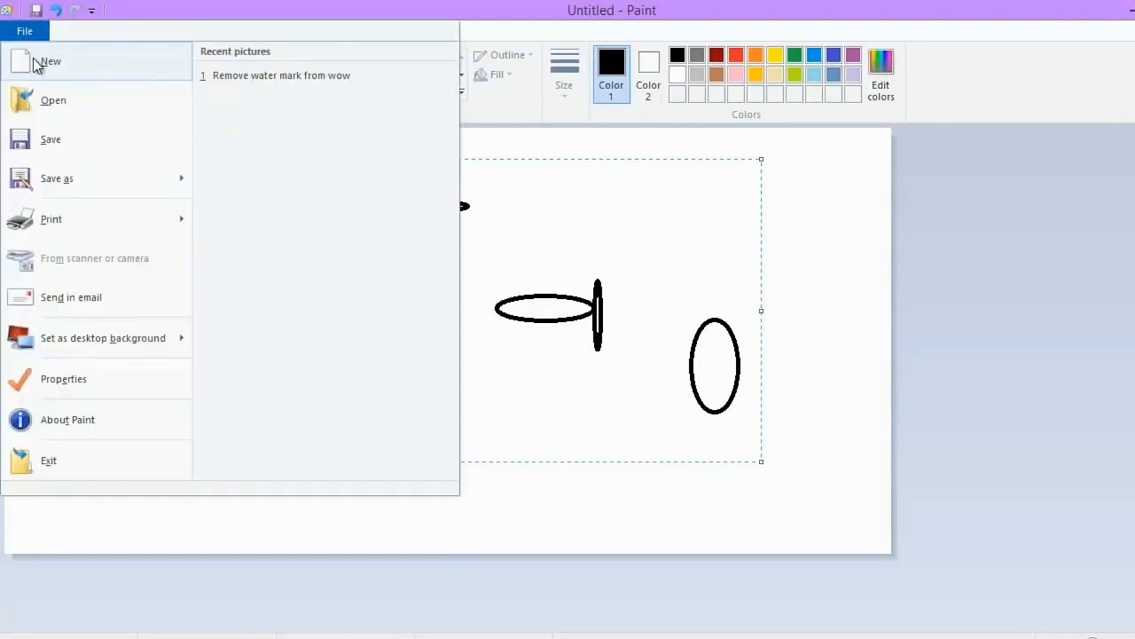
click(36, 64)
click(661, 335)
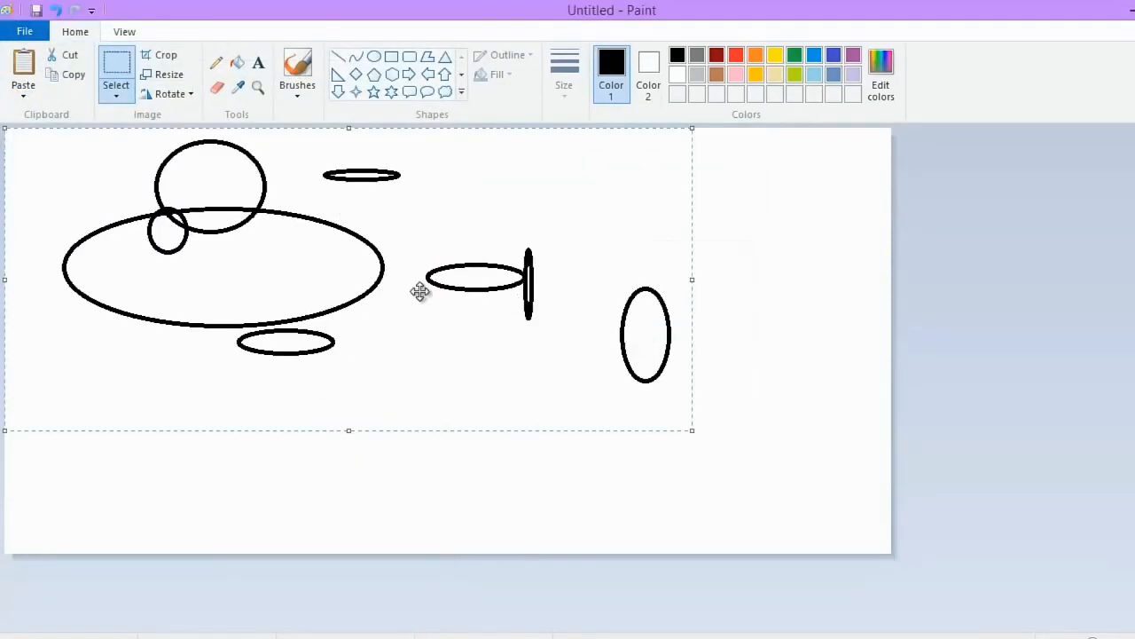
drag(419, 293, 478, 264)
- Return to Photoshop, replace the Sample document setup with a fresh one, and check the Clipboard preset's width and height
key(ctrl+n)
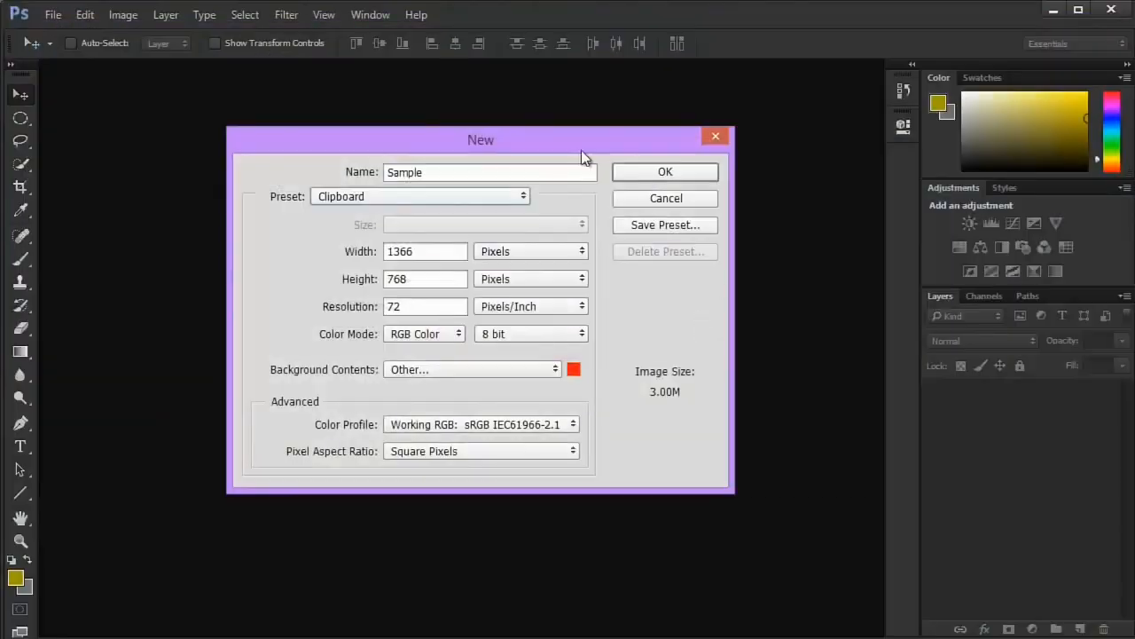
click(671, 201)
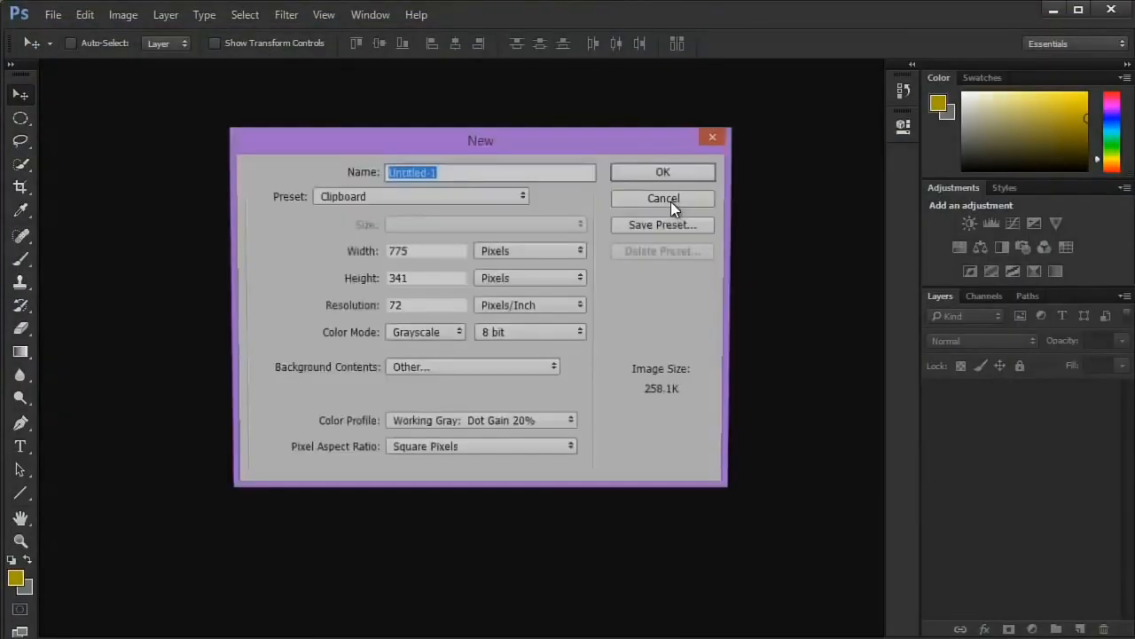
click(319, 197)
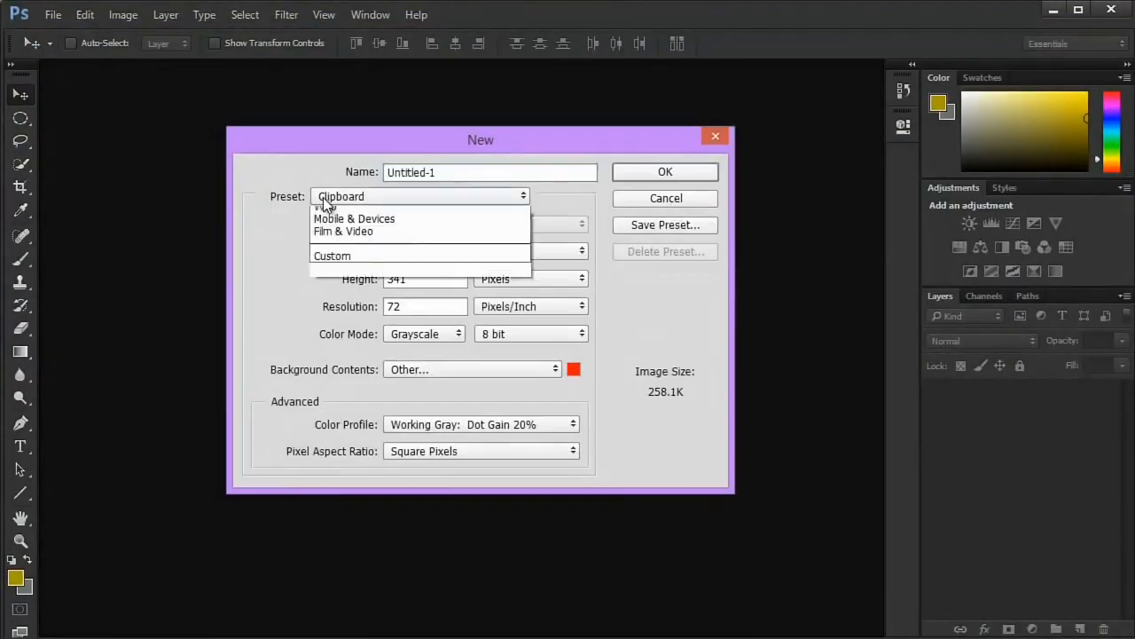
click(323, 197)
double_click(421, 252)
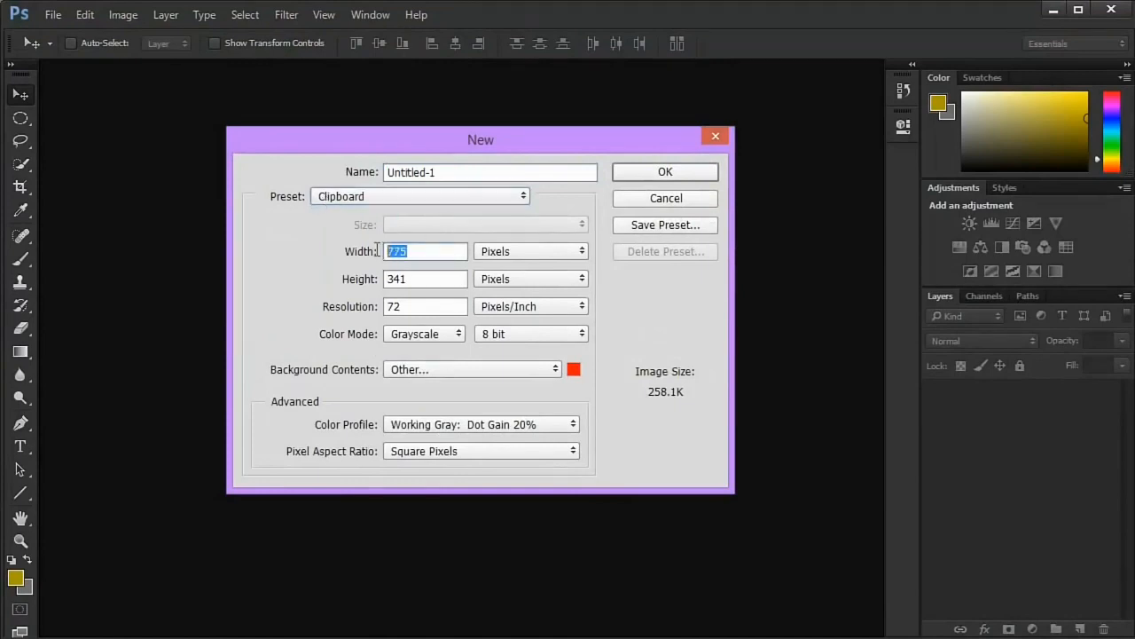
double_click(409, 281)
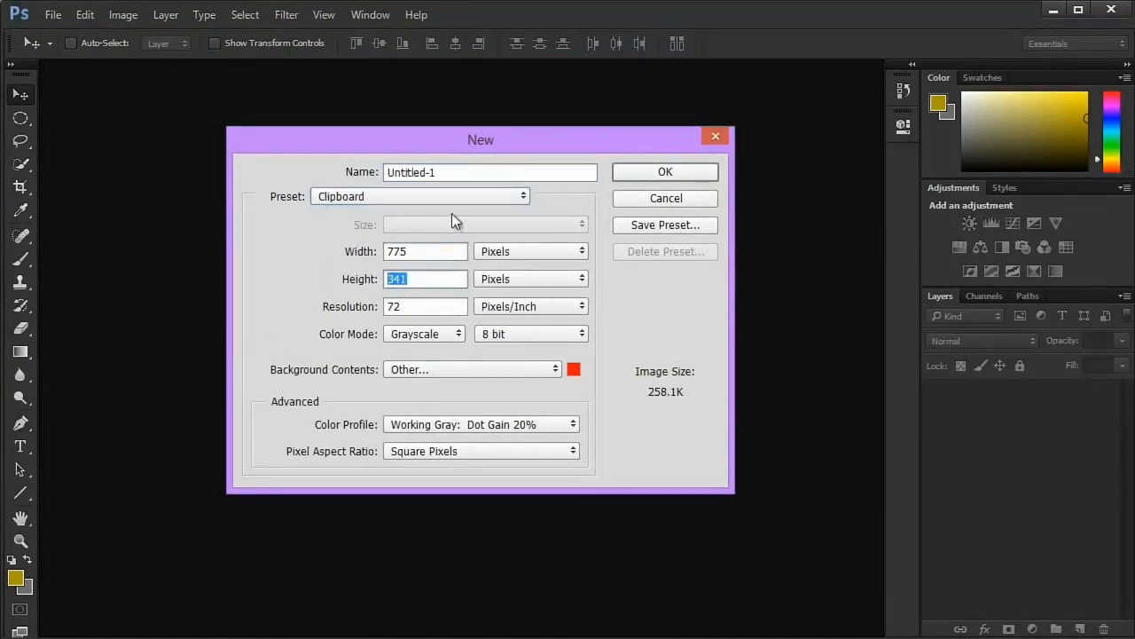
- Apply the Default Photoshop Size preset and change its width unit to pixels
click(359, 196)
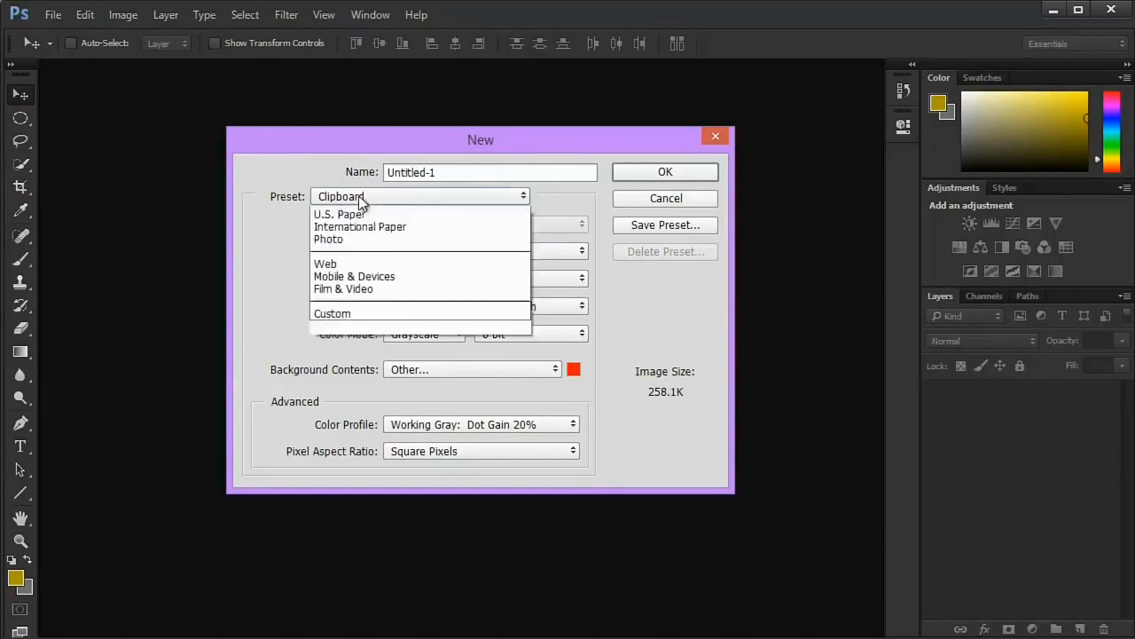
click(355, 209)
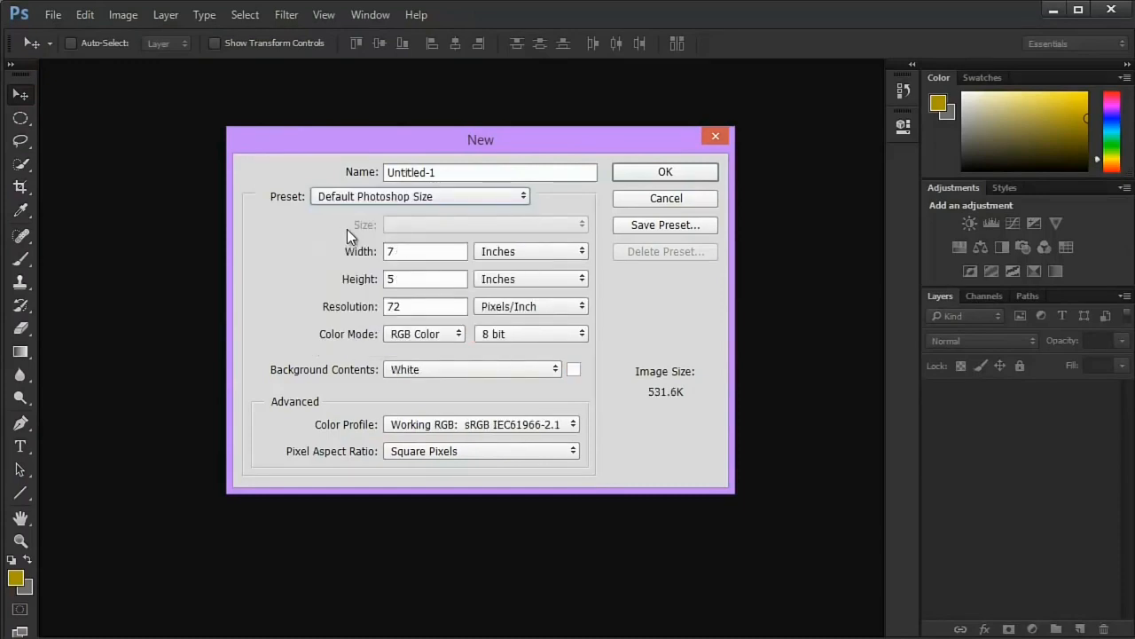
click(501, 253)
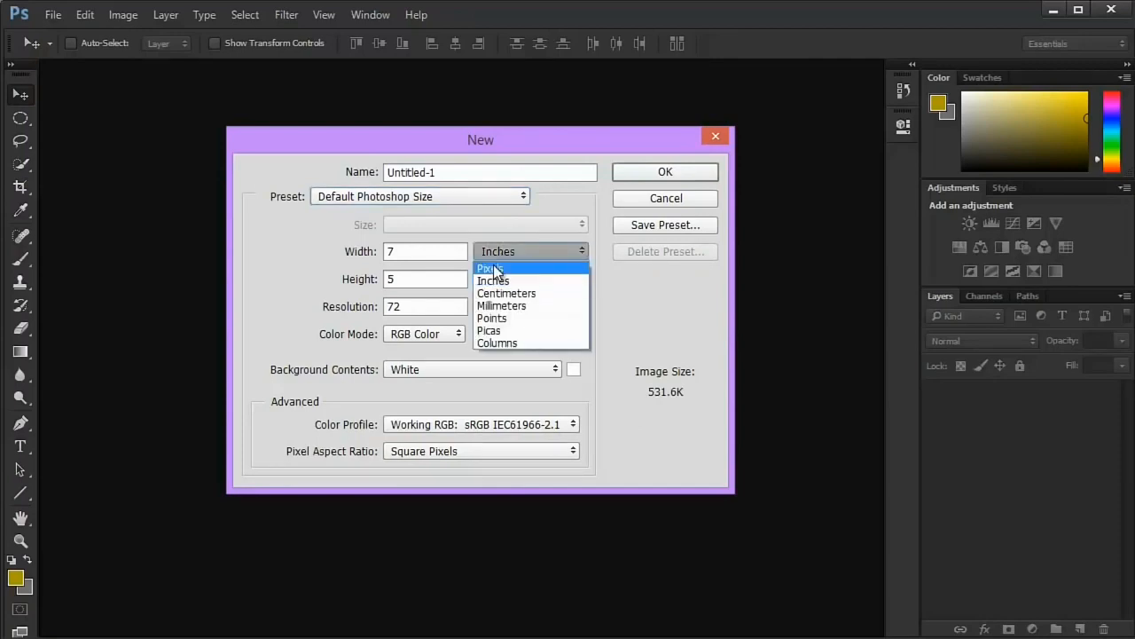
click(493, 264)
- Try the U.S. Paper and Photo presets for the new document
click(427, 197)
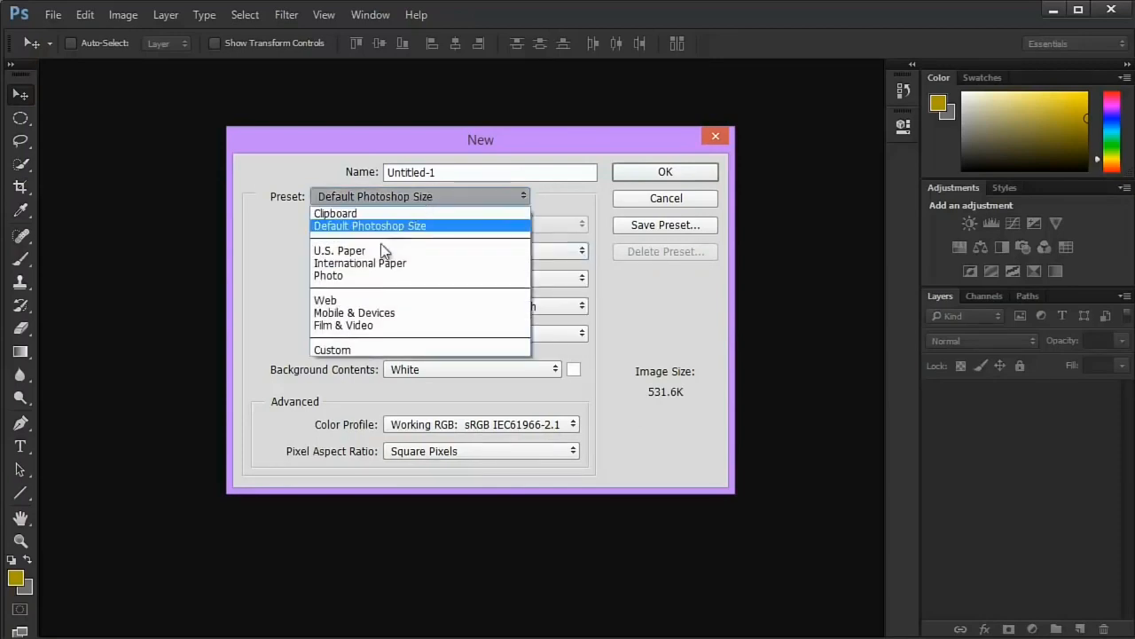
click(363, 250)
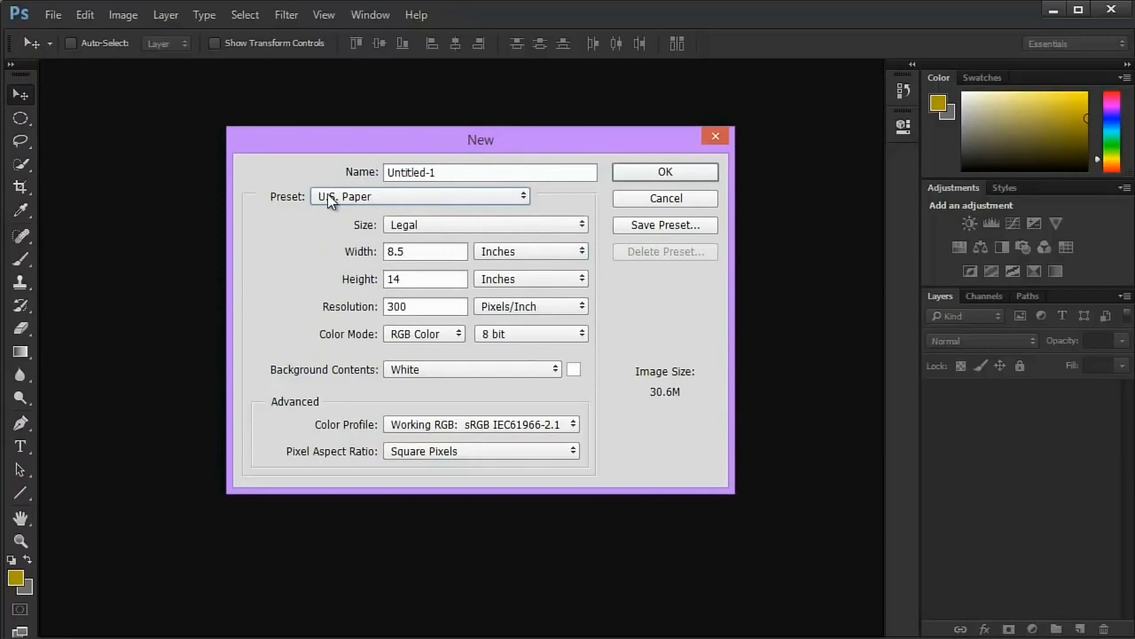
click(326, 195)
click(341, 247)
key(Down)
click(358, 202)
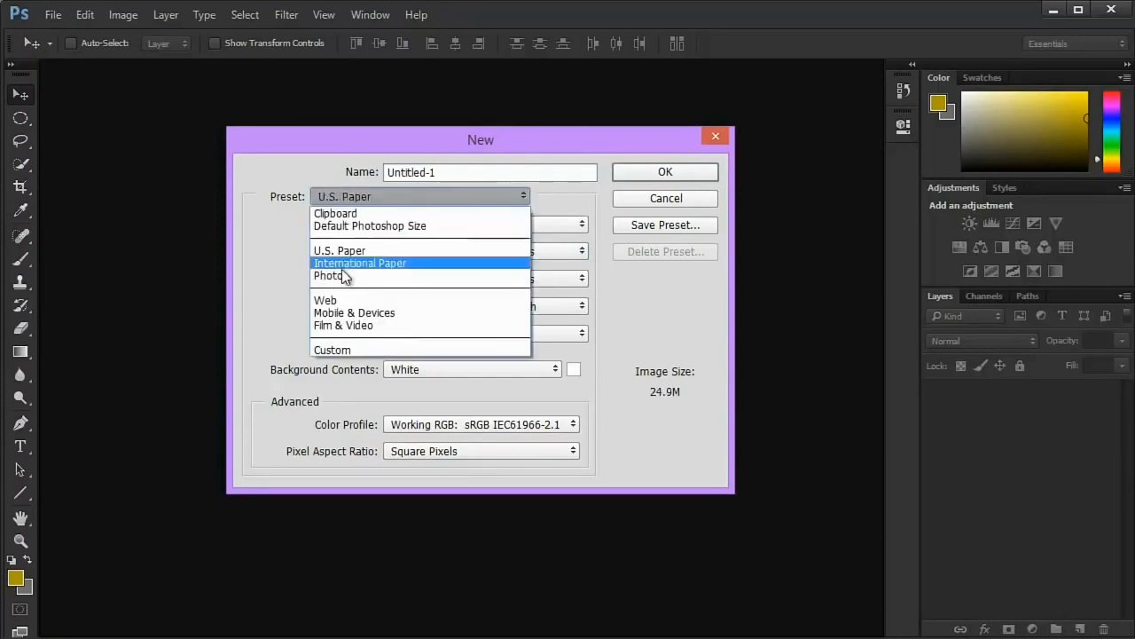
click(346, 275)
- Choose the International Paper preset with the A4 size for the new document
click(360, 199)
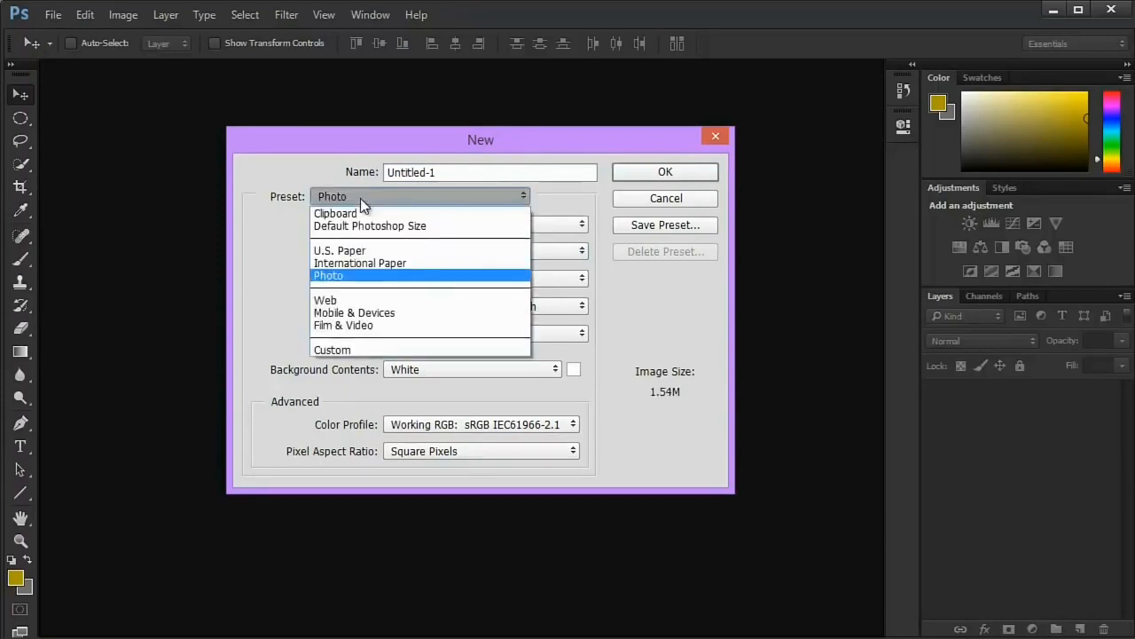
click(351, 263)
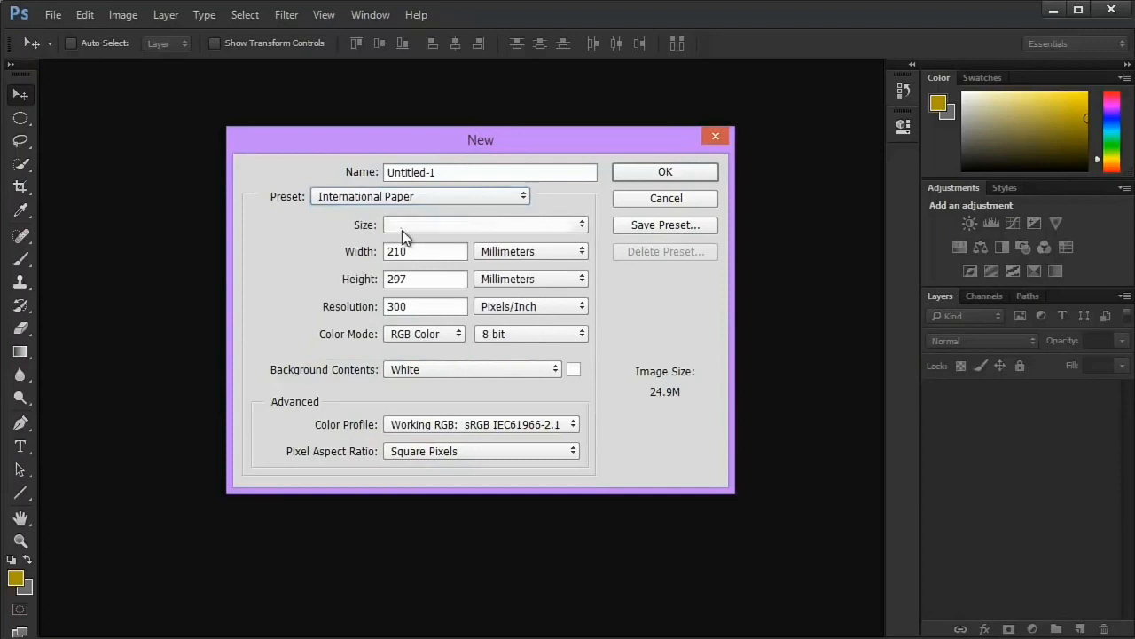
click(402, 230)
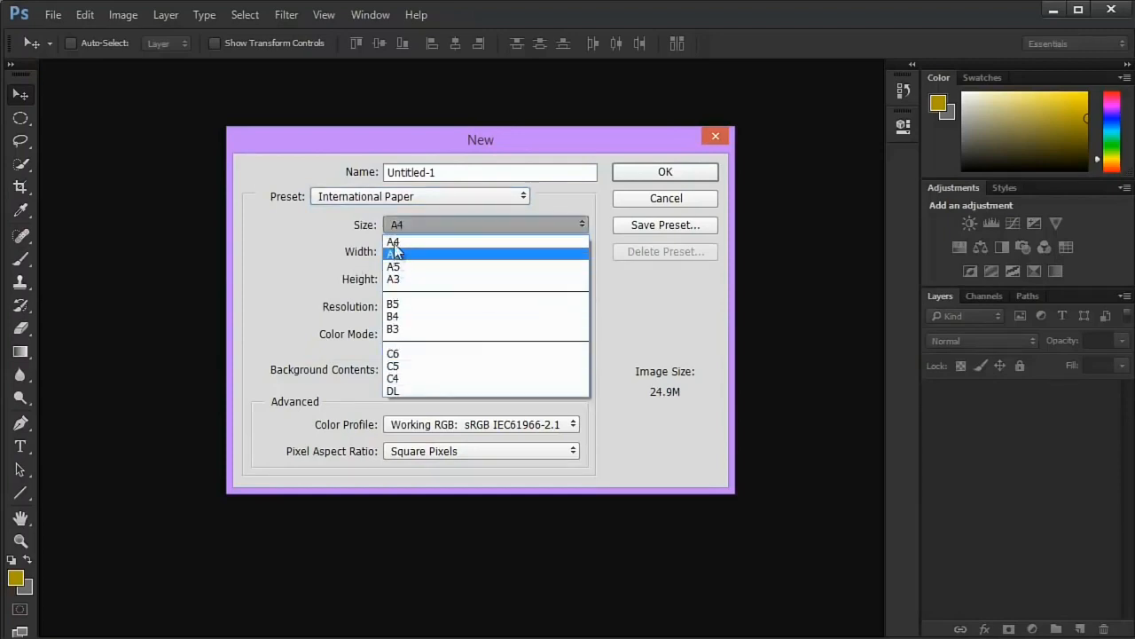
click(395, 241)
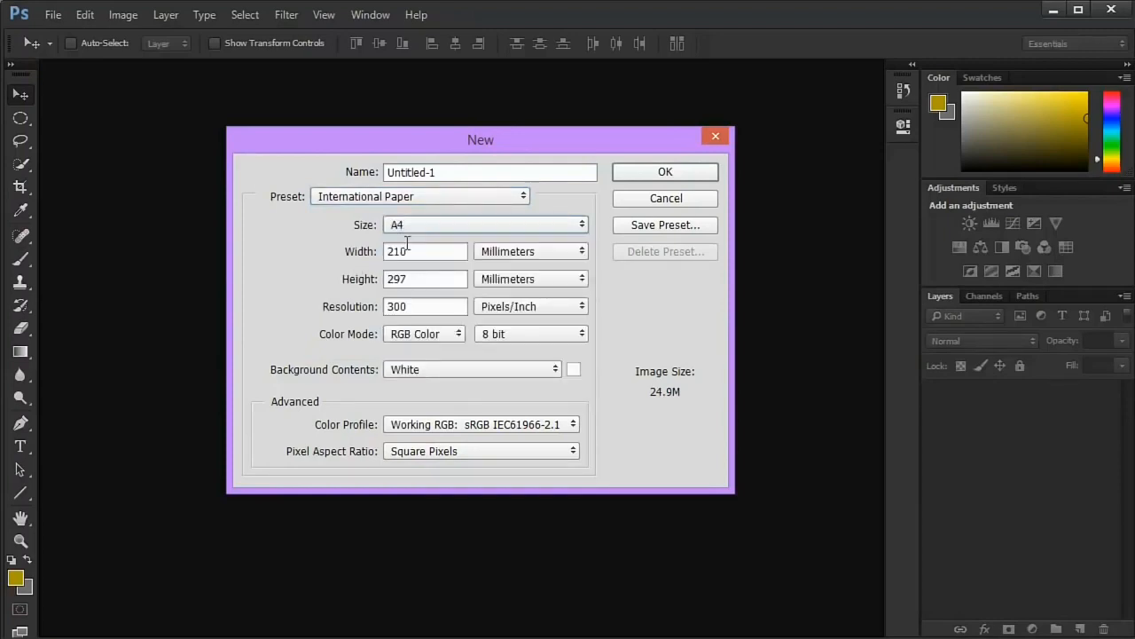
- Switch the A4 page dimensions to pixels and inspect the width and height
click(512, 258)
click(510, 267)
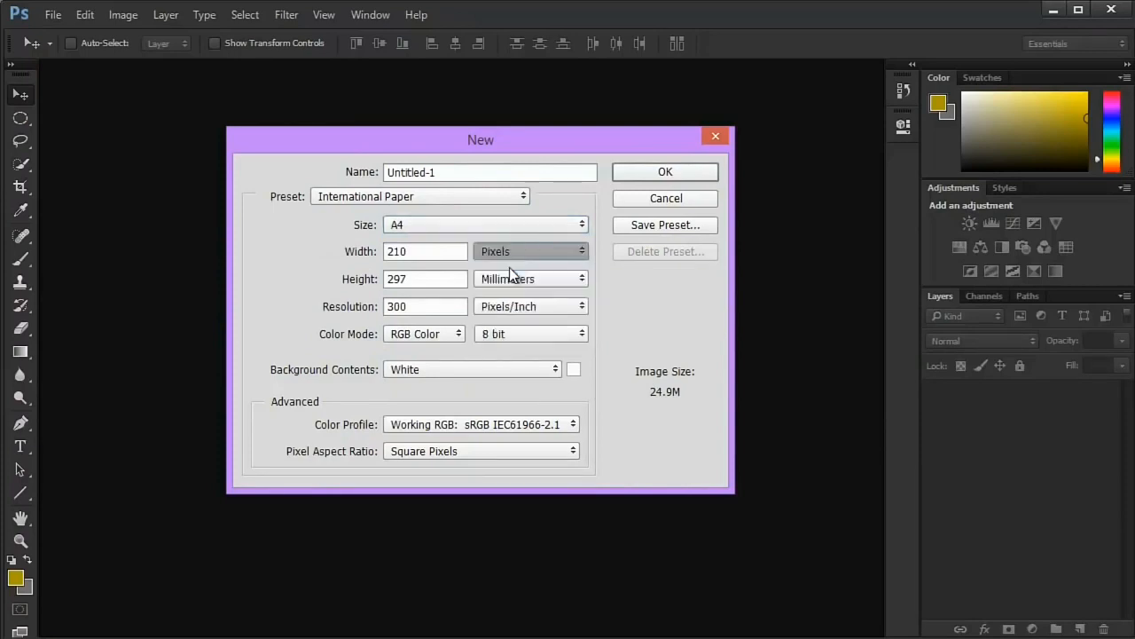
drag(425, 251, 318, 249)
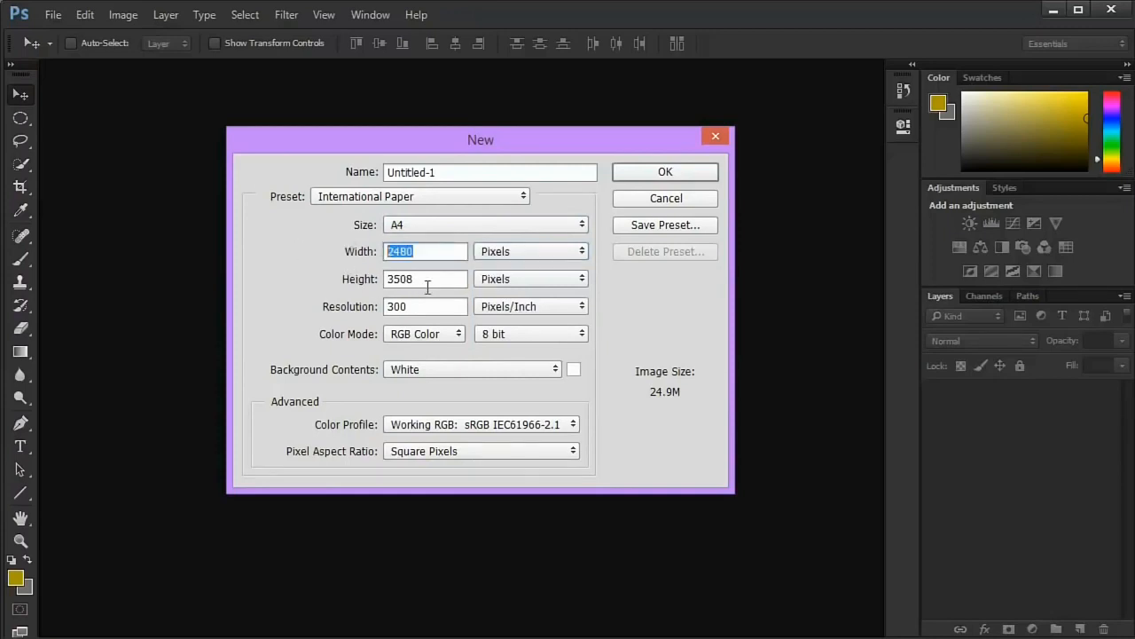
drag(428, 282, 358, 283)
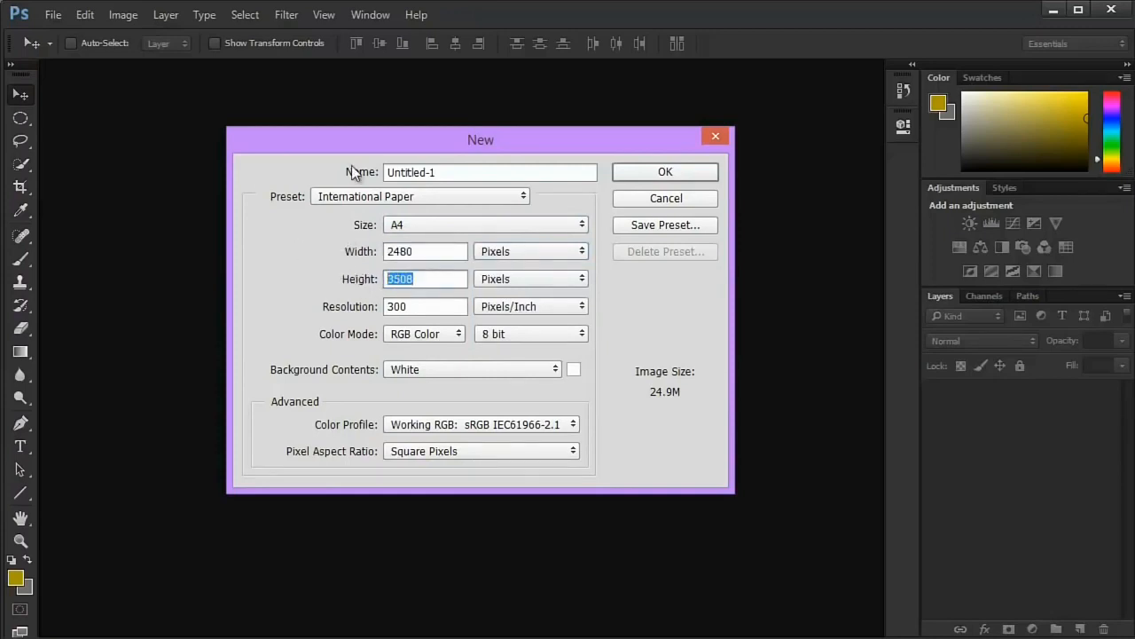
- Check the width of the Film & Video preset, and set the new document's preset back to International Paper
click(350, 196)
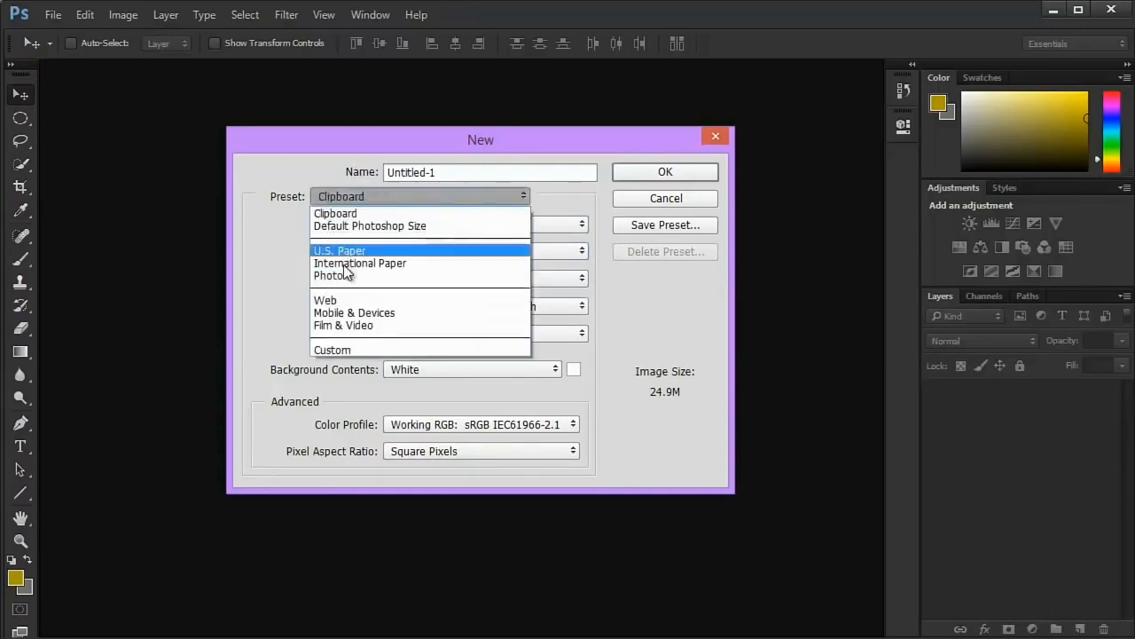
click(342, 325)
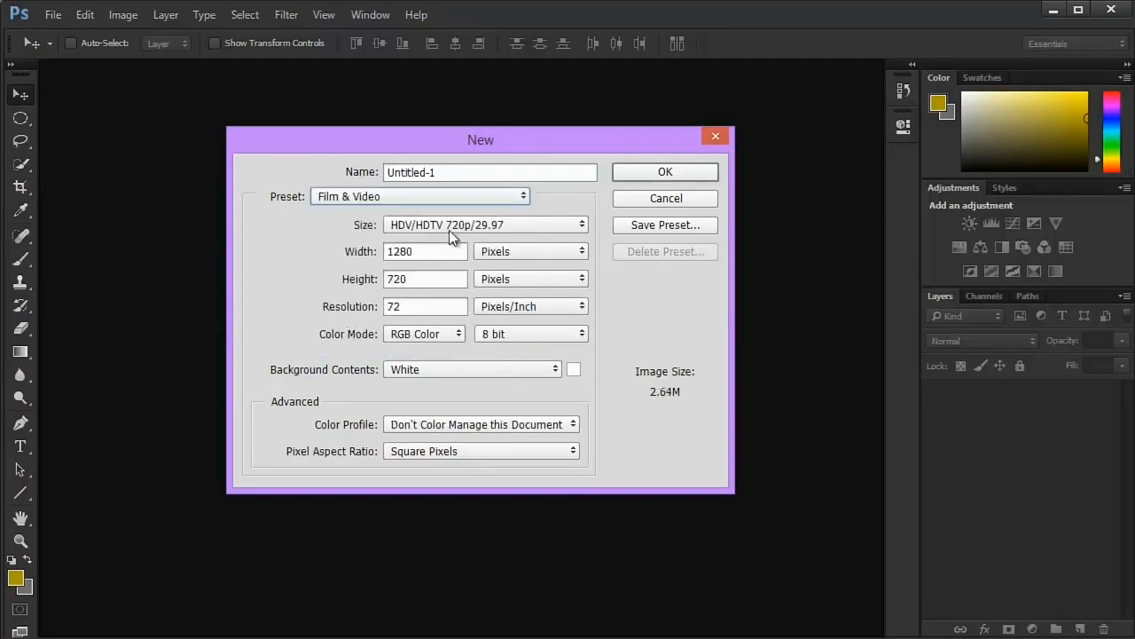
drag(431, 254, 409, 255)
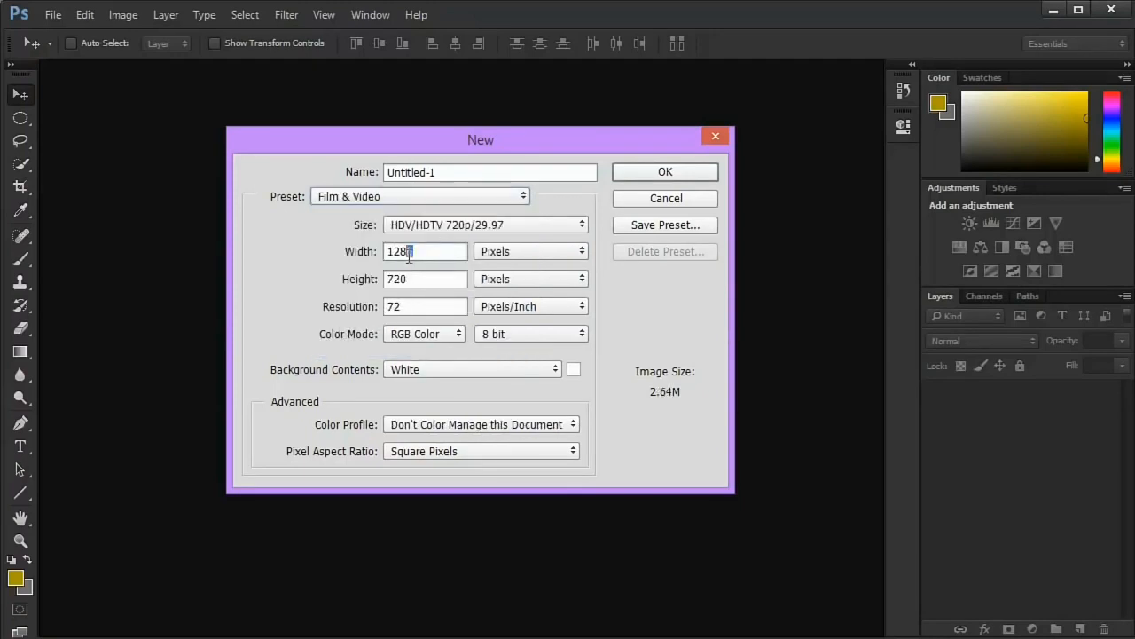
click(373, 197)
click(355, 262)
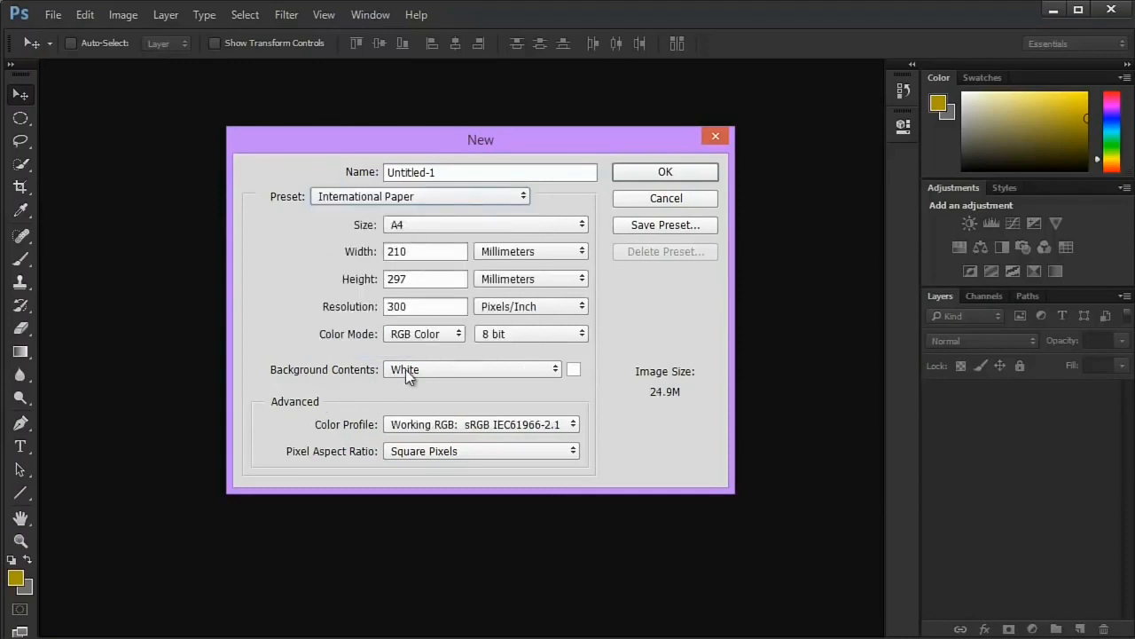
- Set the new document's background contents to a custom red with hex value ff0000
click(495, 371)
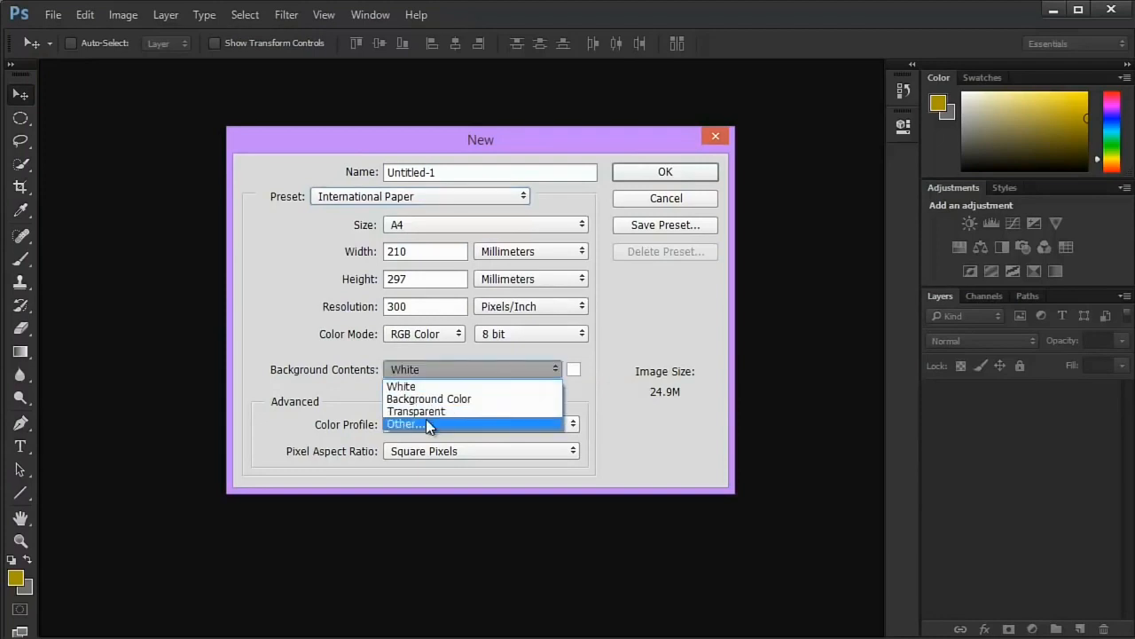
click(426, 424)
text(ff0000)
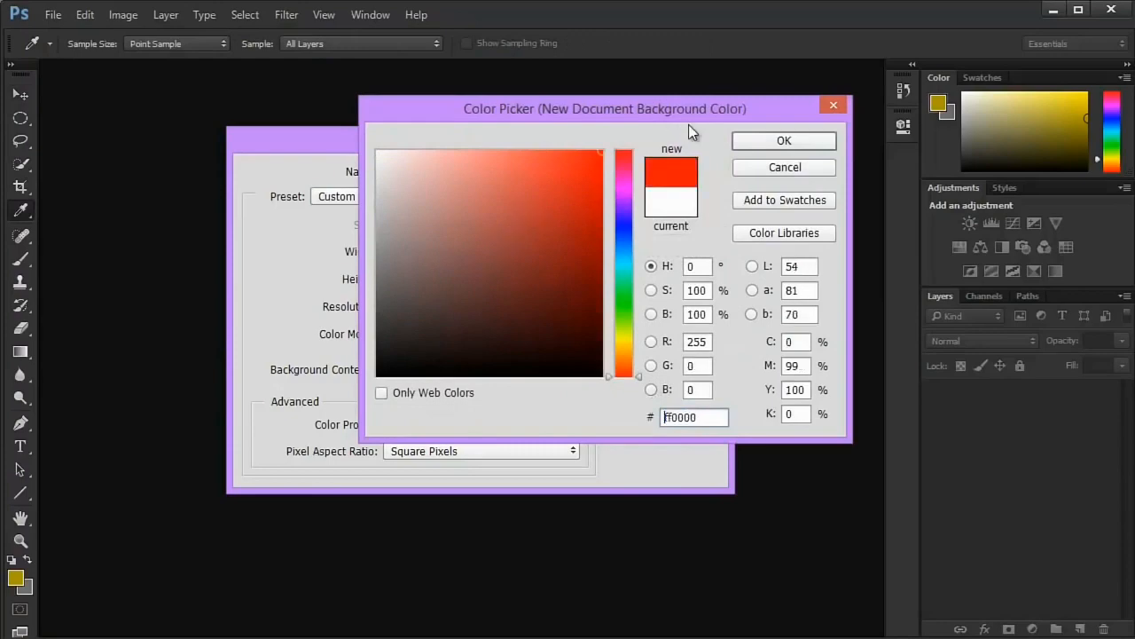
click(783, 144)
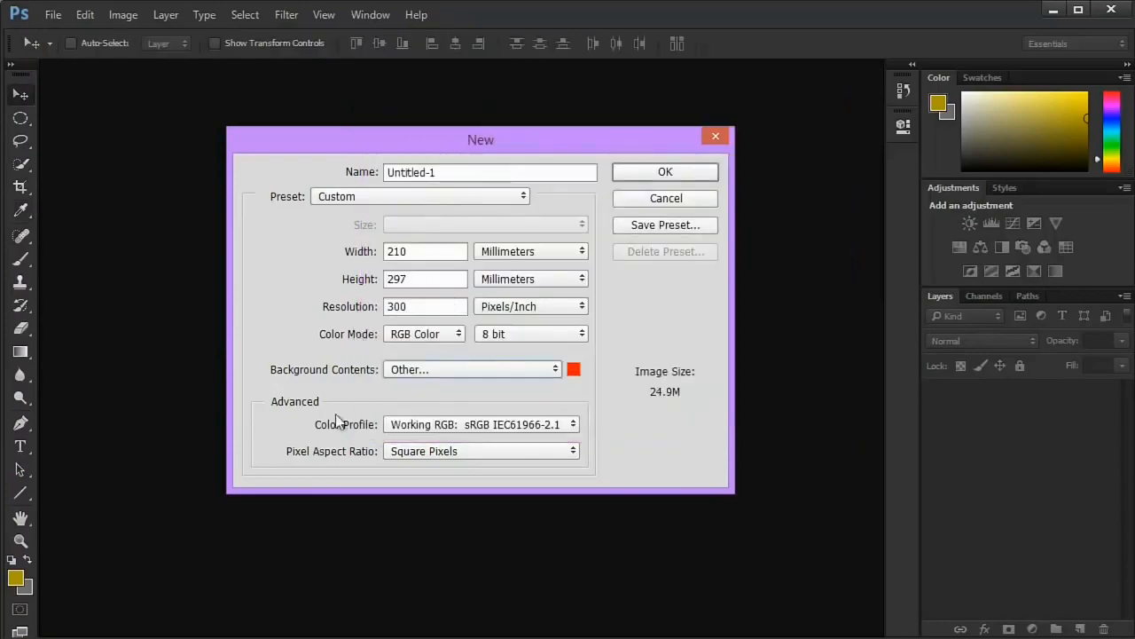
- Review the color profile and pixel aspect ratio options, keep Square Pixels, and create the document
click(395, 424)
click(305, 421)
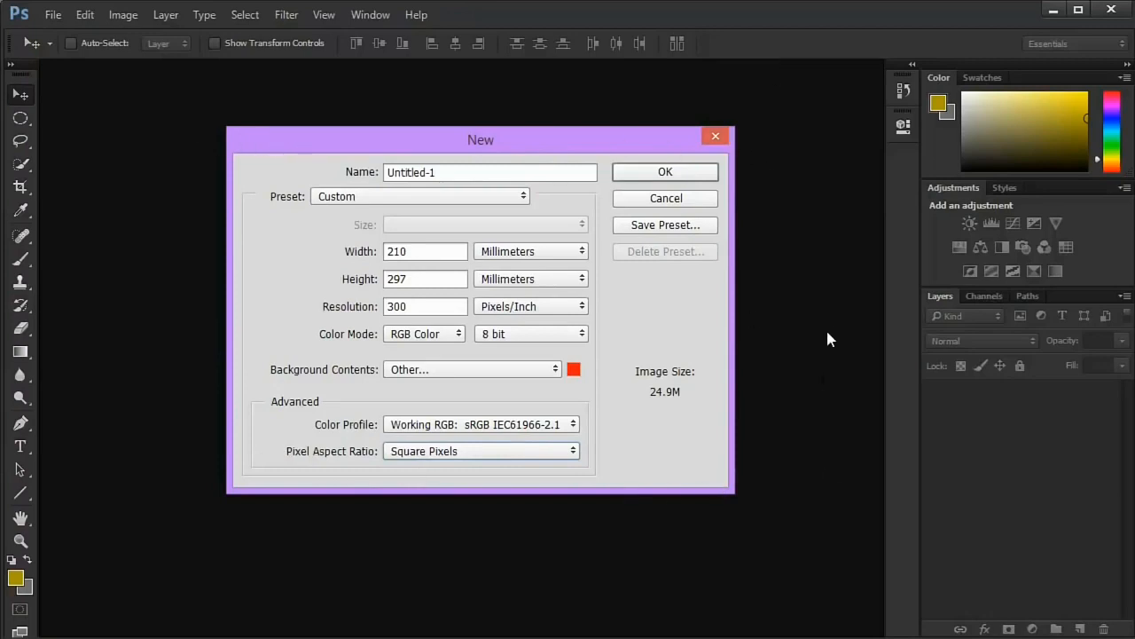
click(406, 451)
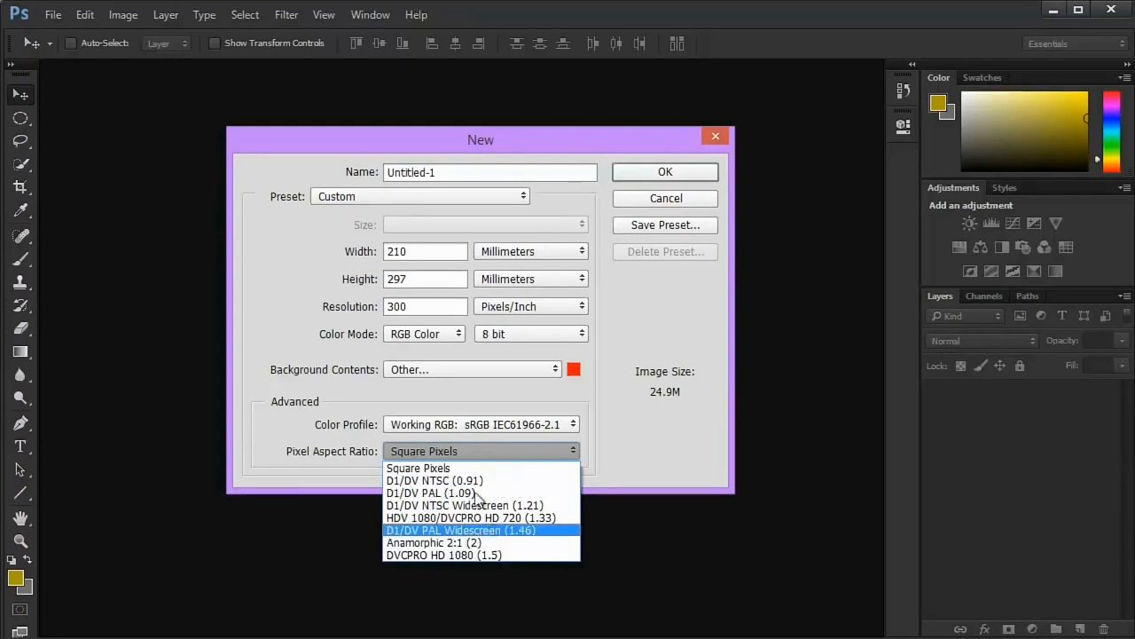
click(444, 450)
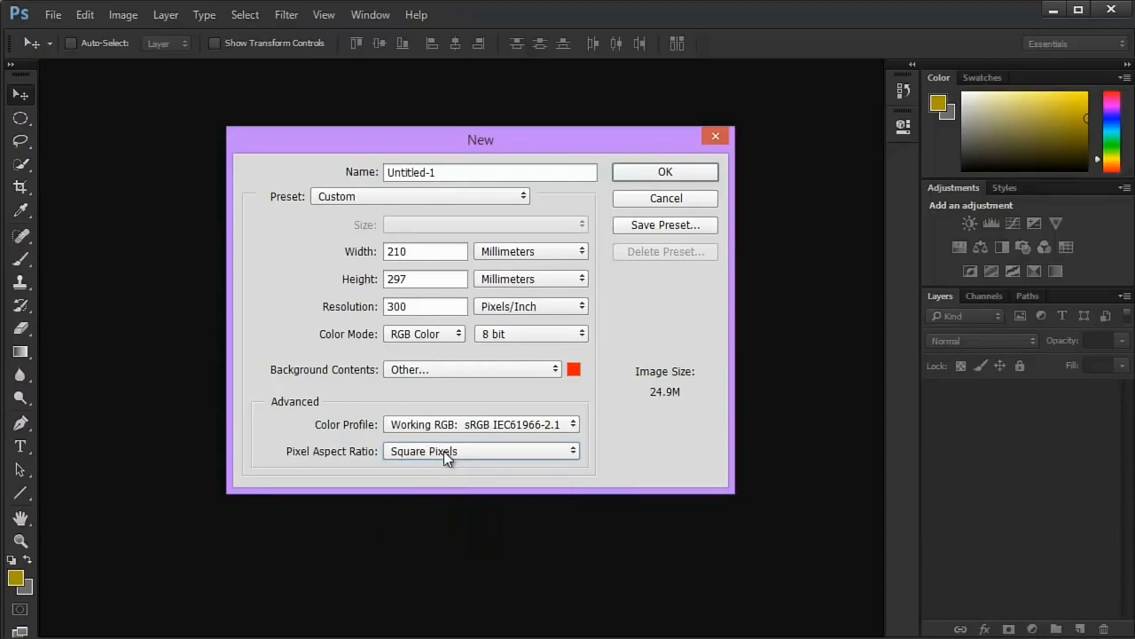
click(624, 173)
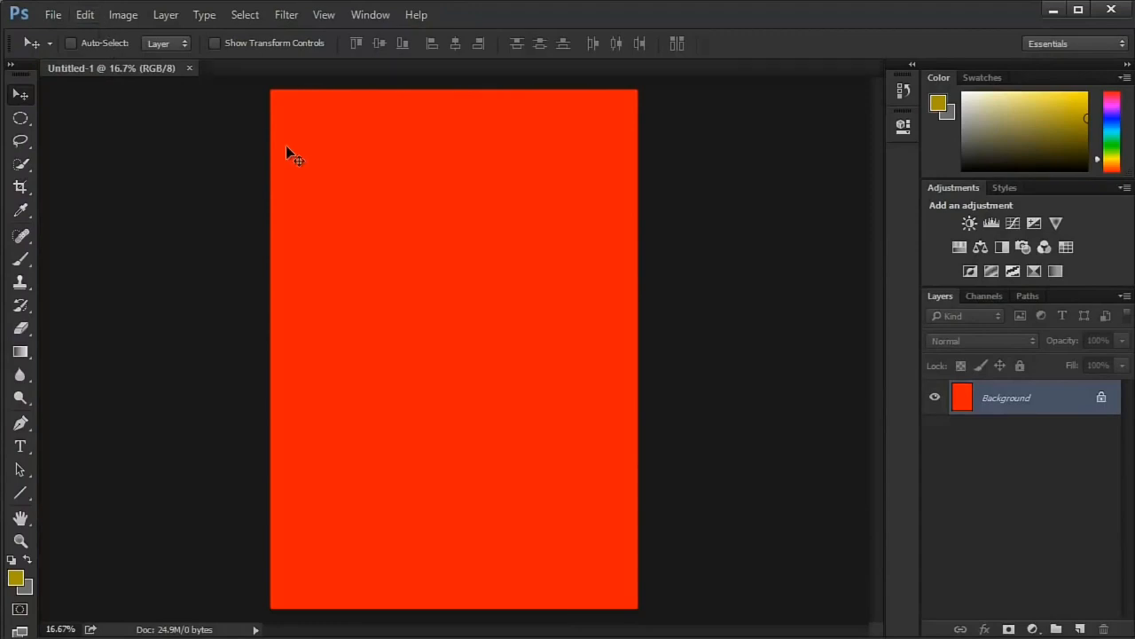
key(ctrl+alt+i)
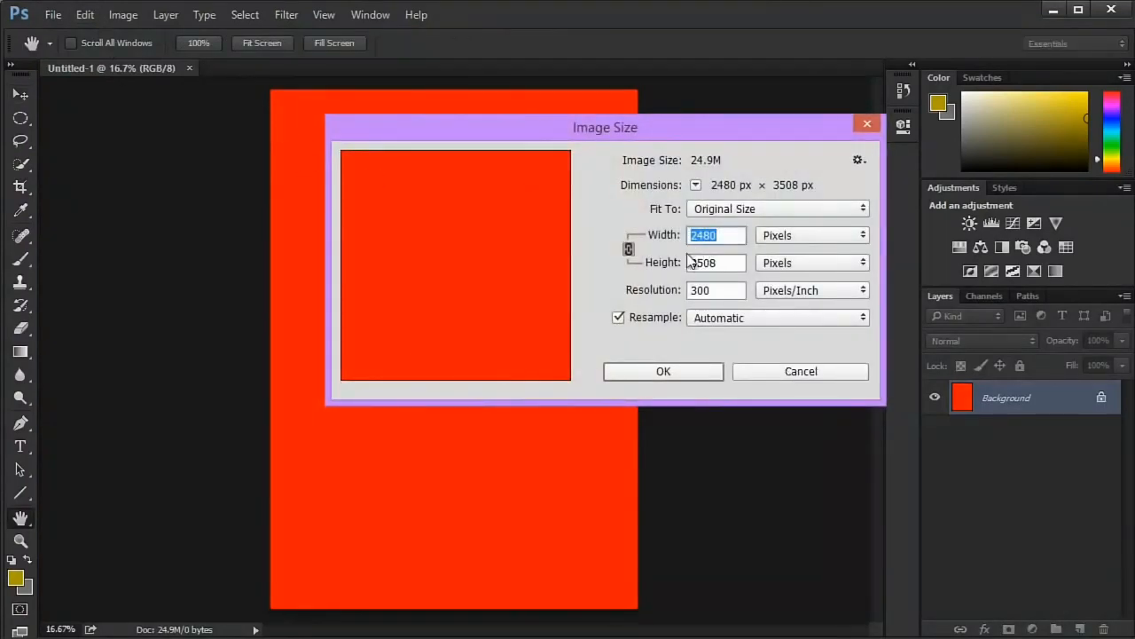
click(801, 371)
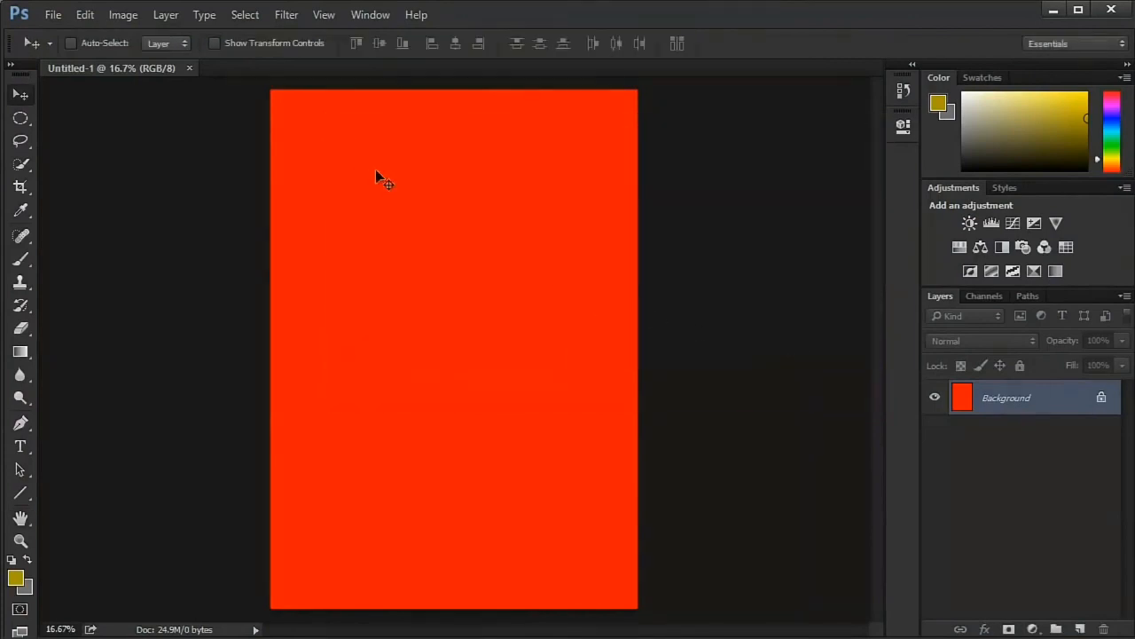
key(ctrl+alt+i)
key(Escape)
- Open the image size settings and set the width to 1500 pixels with width and height linked
click(123, 14)
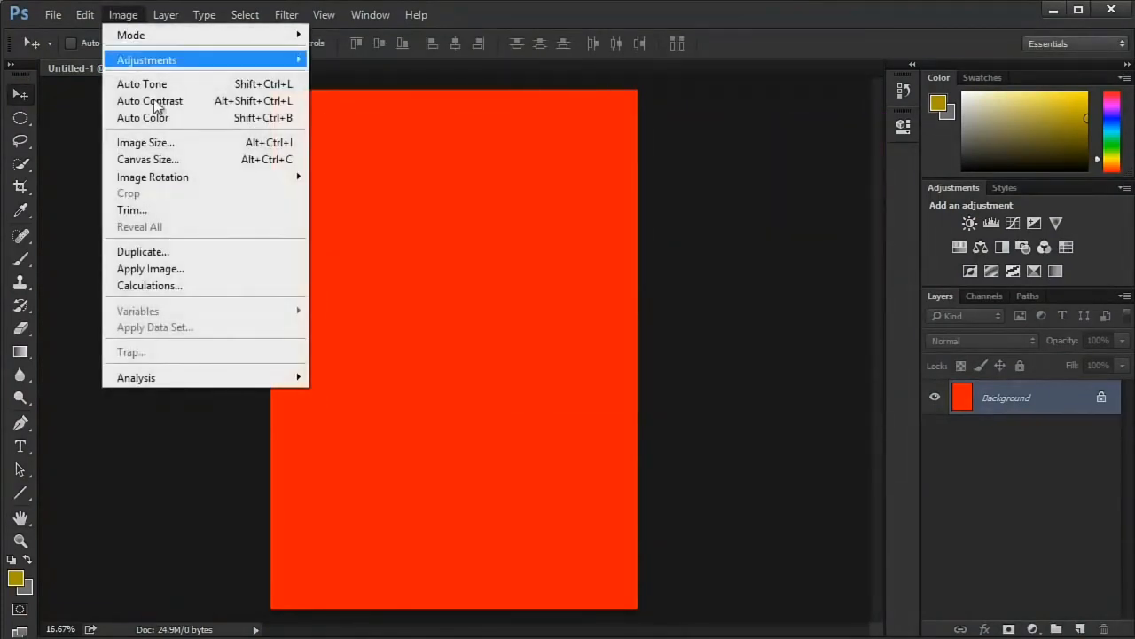
click(142, 143)
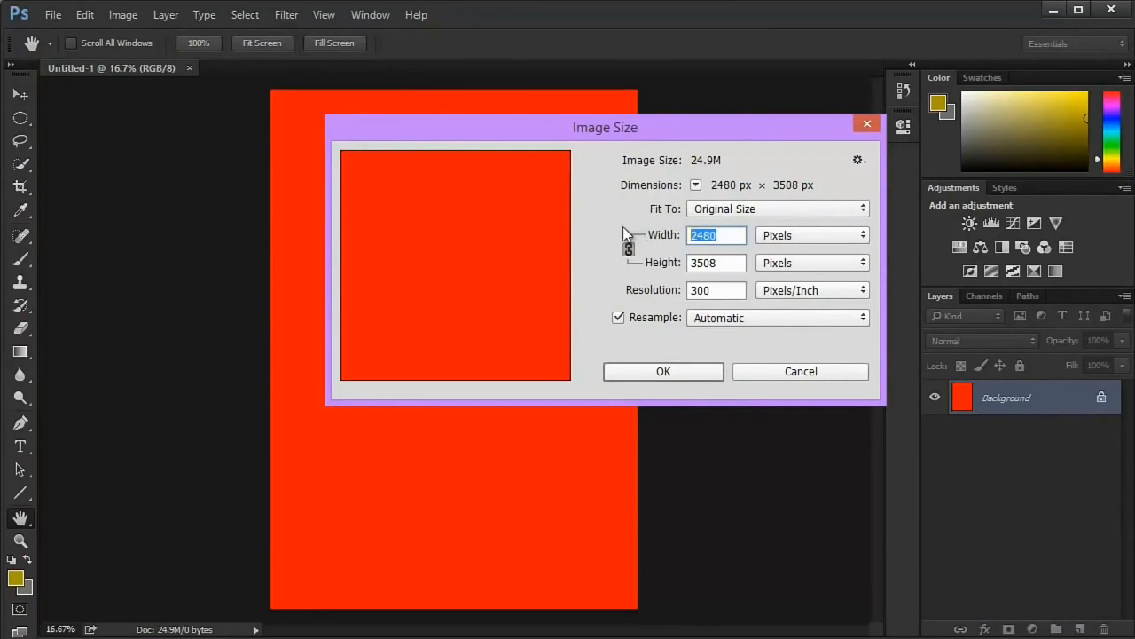
text(1500)
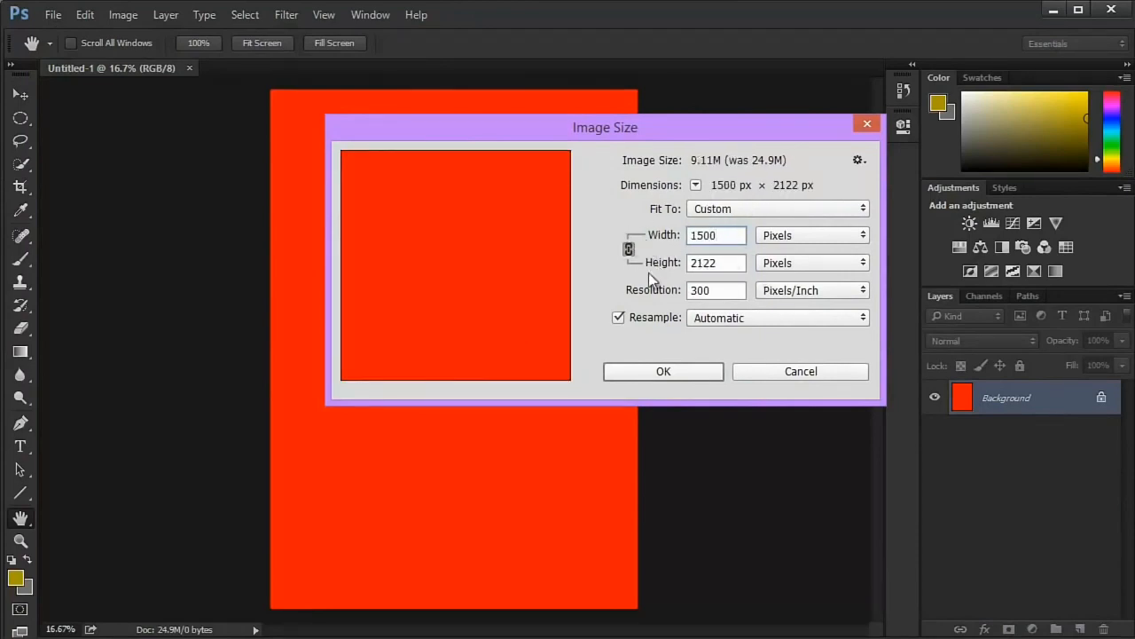
key(Tab)
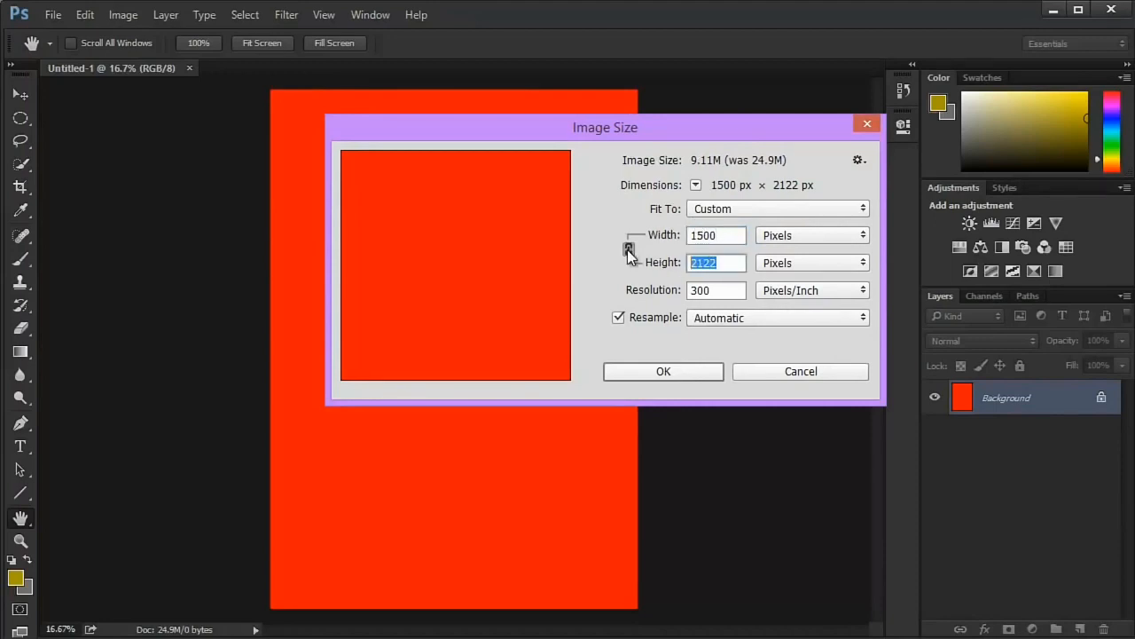
- Unlink width and height, resize the image to 1280 by 720 pixels, and fit it on screen
click(629, 250)
key(shift+Tab)
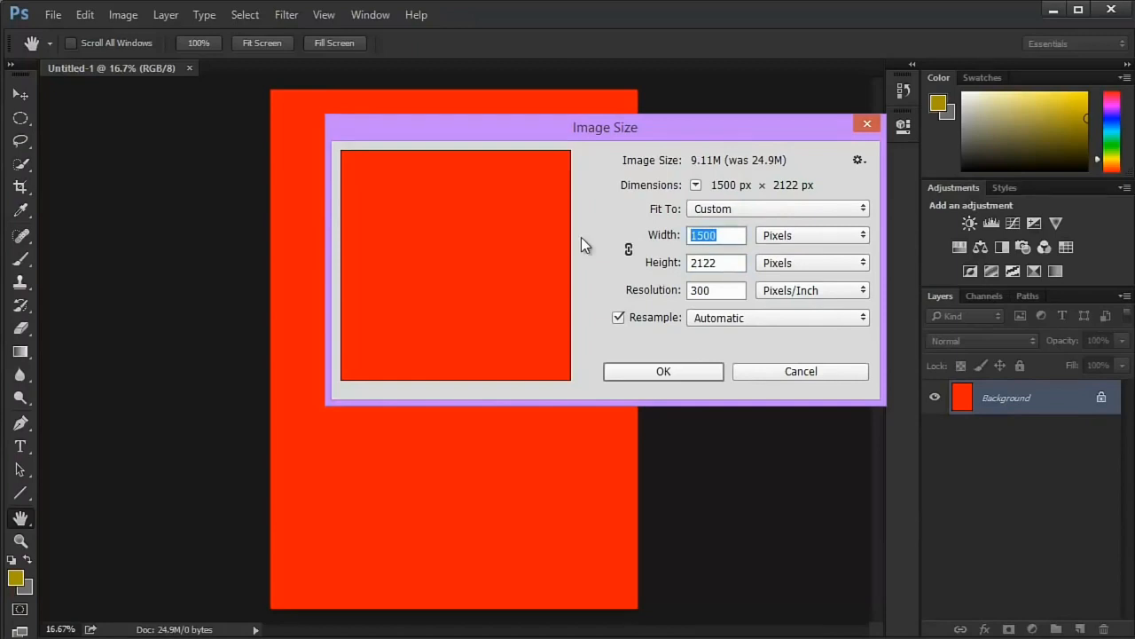
text(1280)
double_click(729, 263)
text(78)
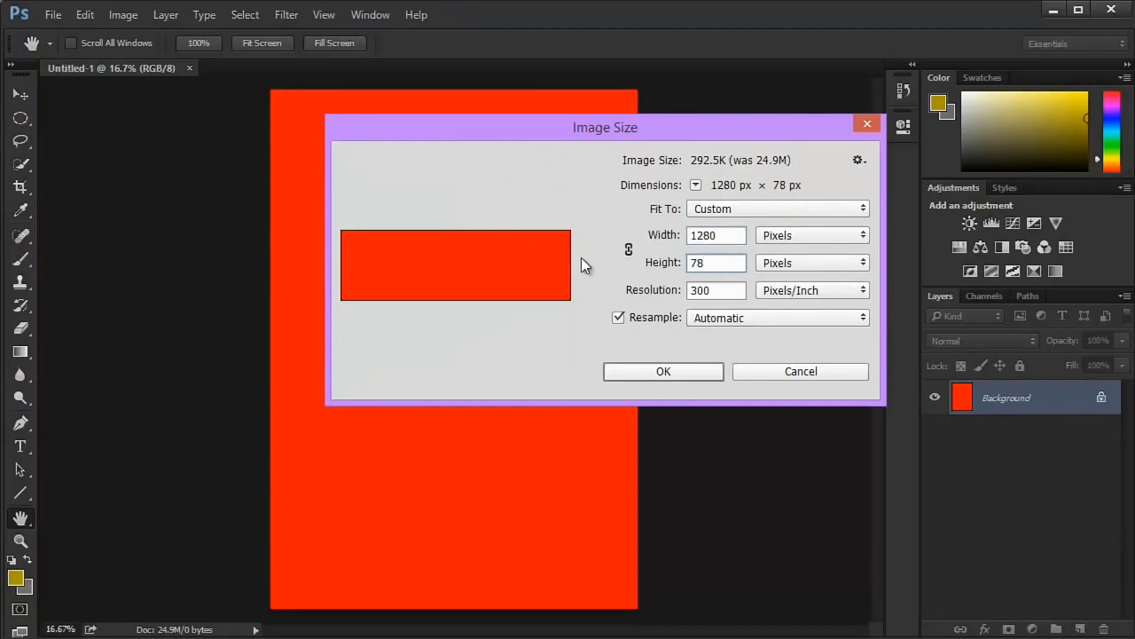
key(BackSpace)
text(20)
key(Return)
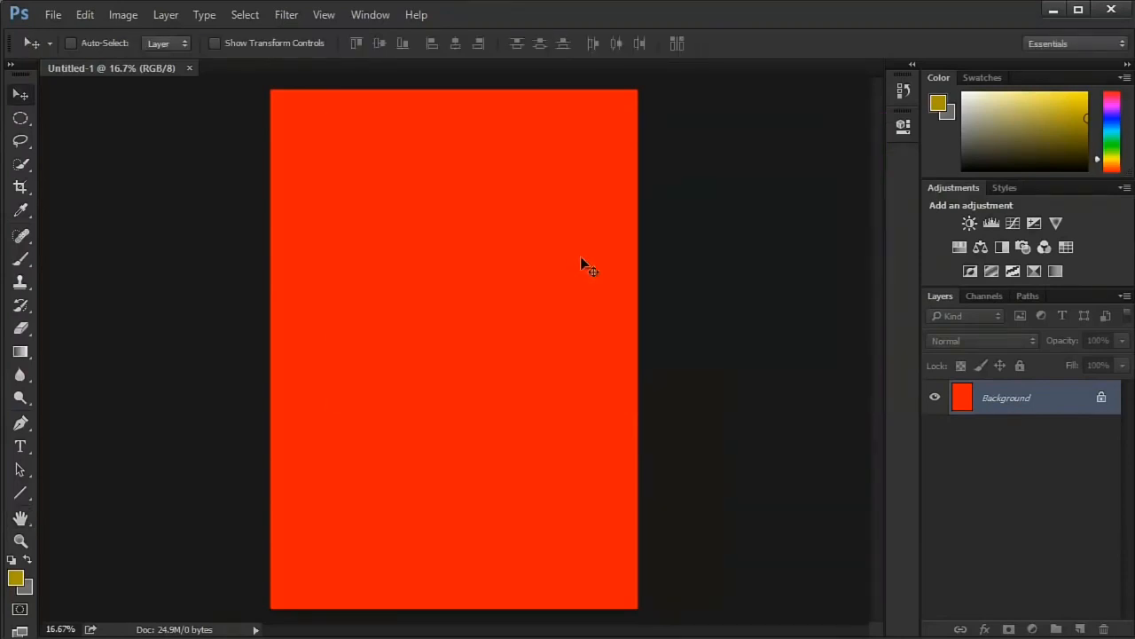
key(ctrl+0)
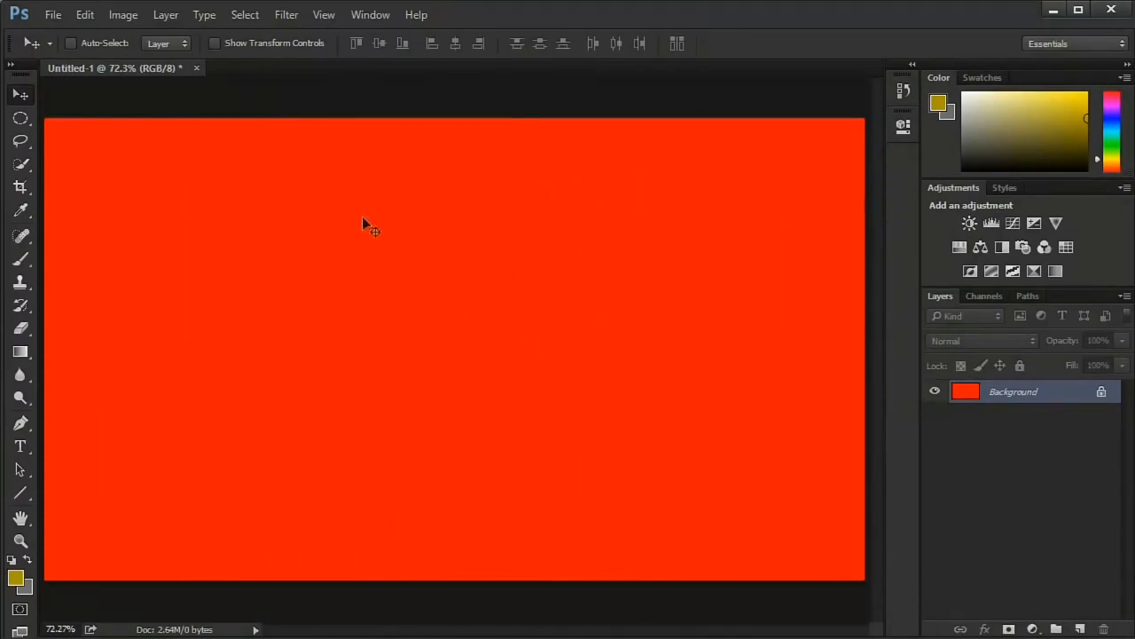
- Select a full-height vertical band in the middle of the canvas with the Rectangular Marquee and apply a Black & White adjustment layer to it
drag(32, 118, 75, 120)
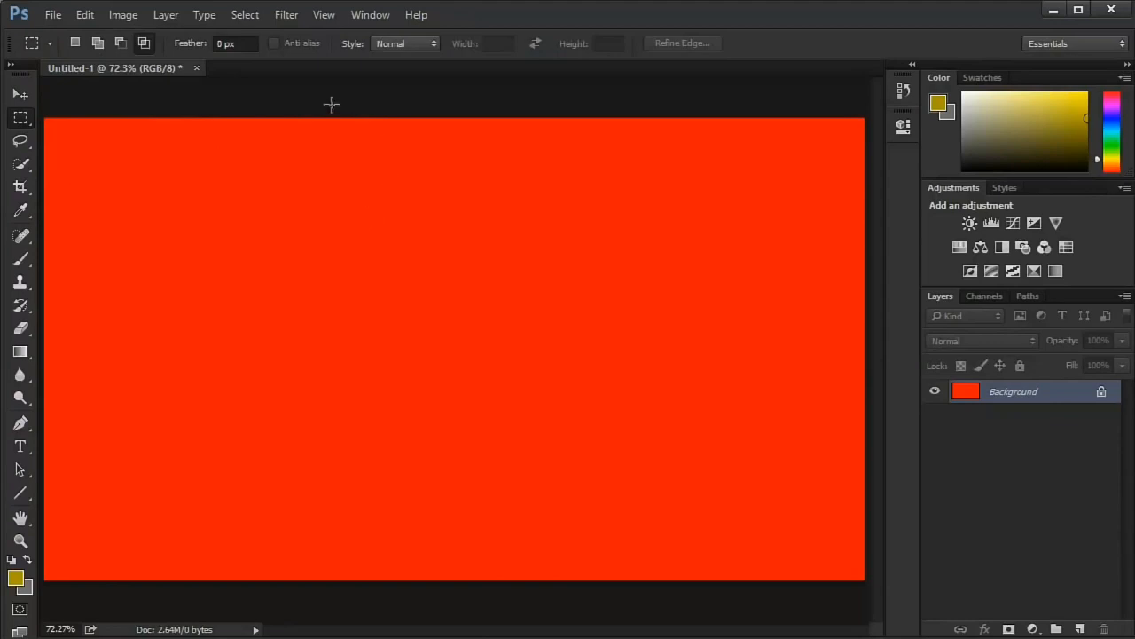
drag(295, 105, 691, 633)
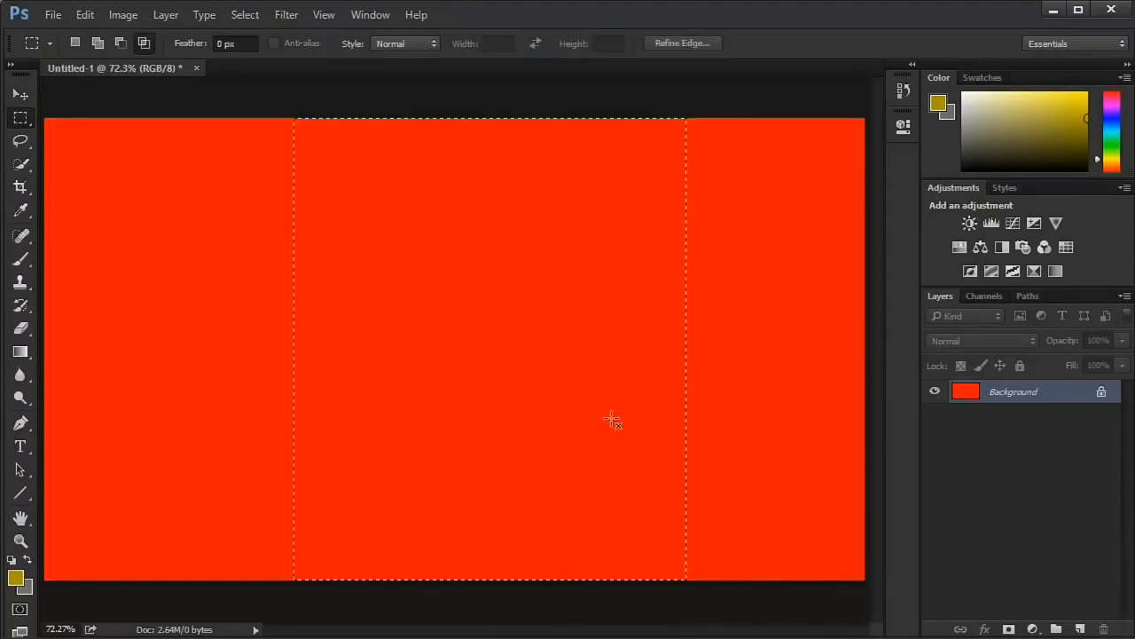
scroll(609, 420, down, 2)
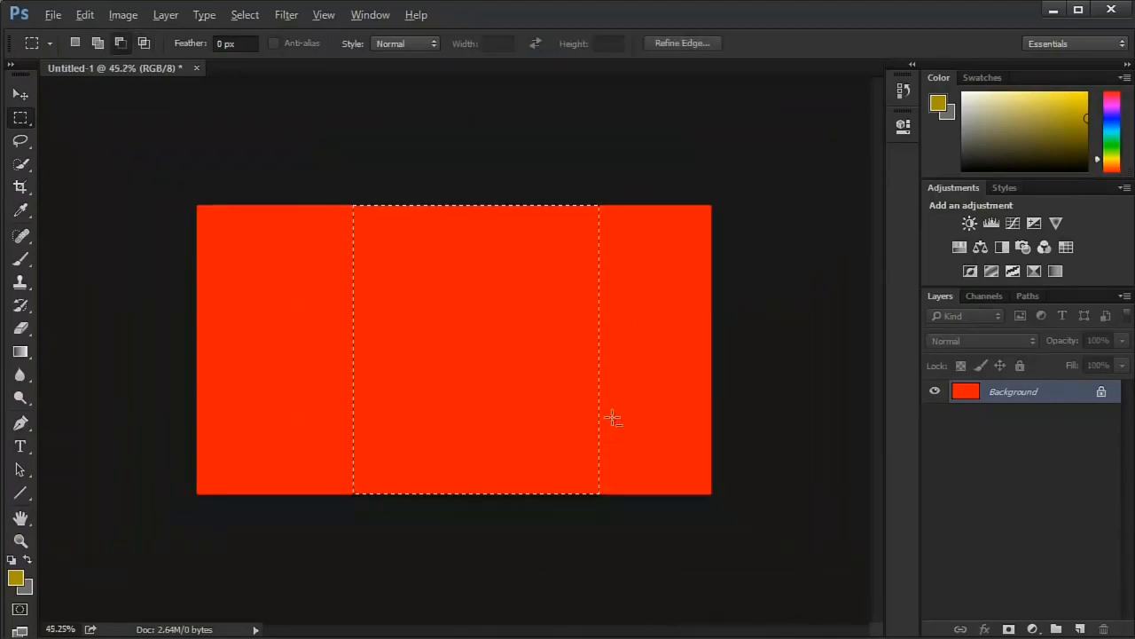
click(76, 43)
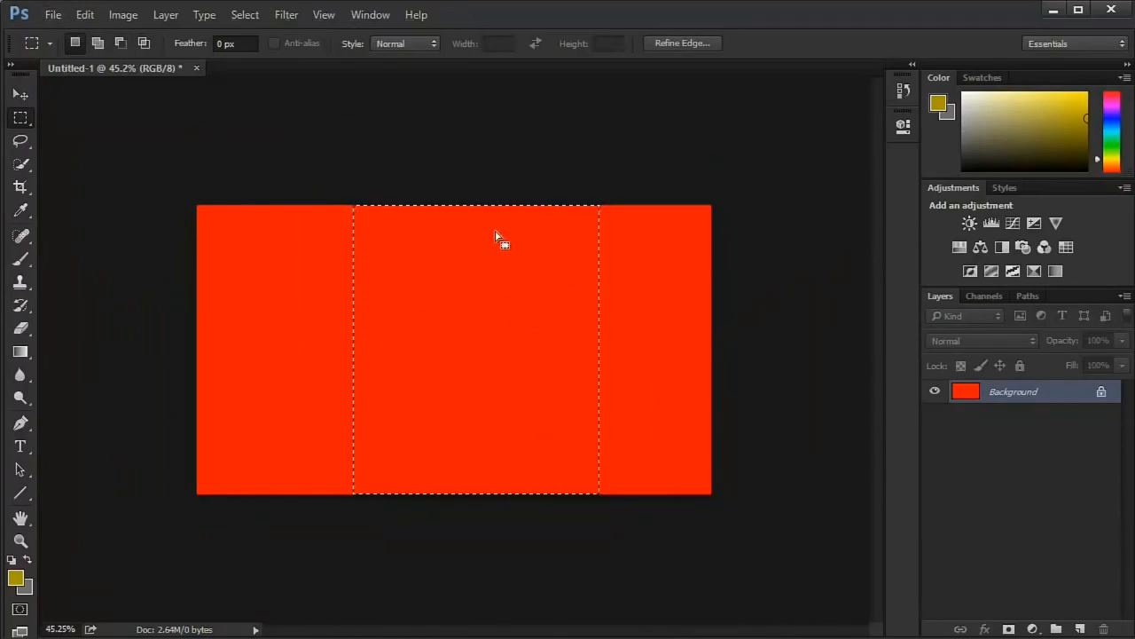
click(1003, 247)
click(903, 127)
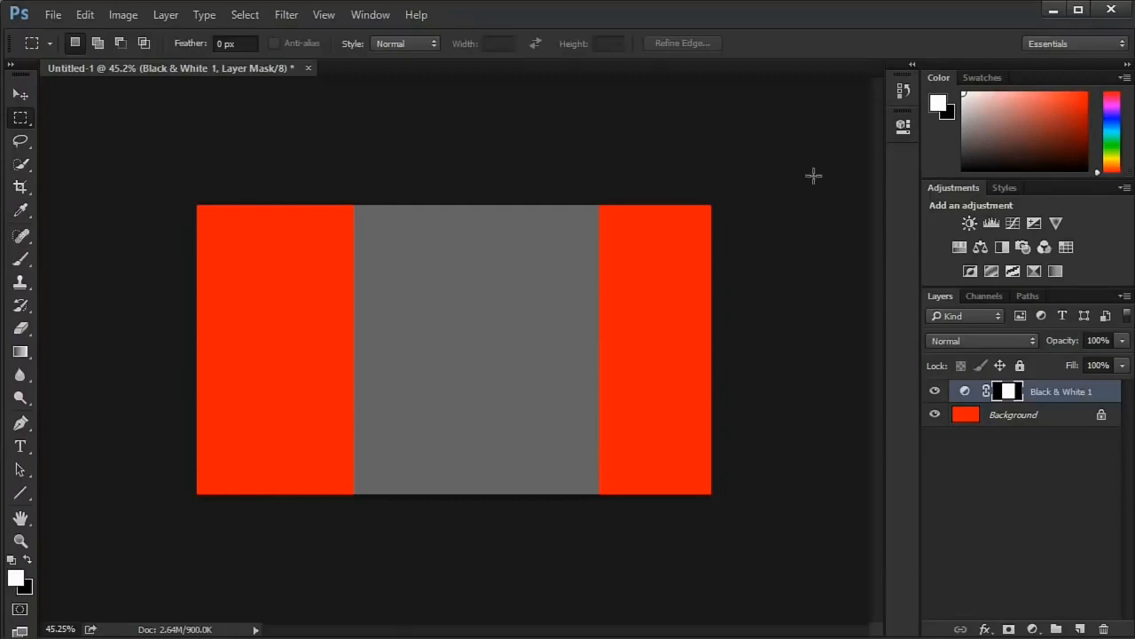
- Revert the document to the Image Size state in its history and collapse the History panel
click(891, 94)
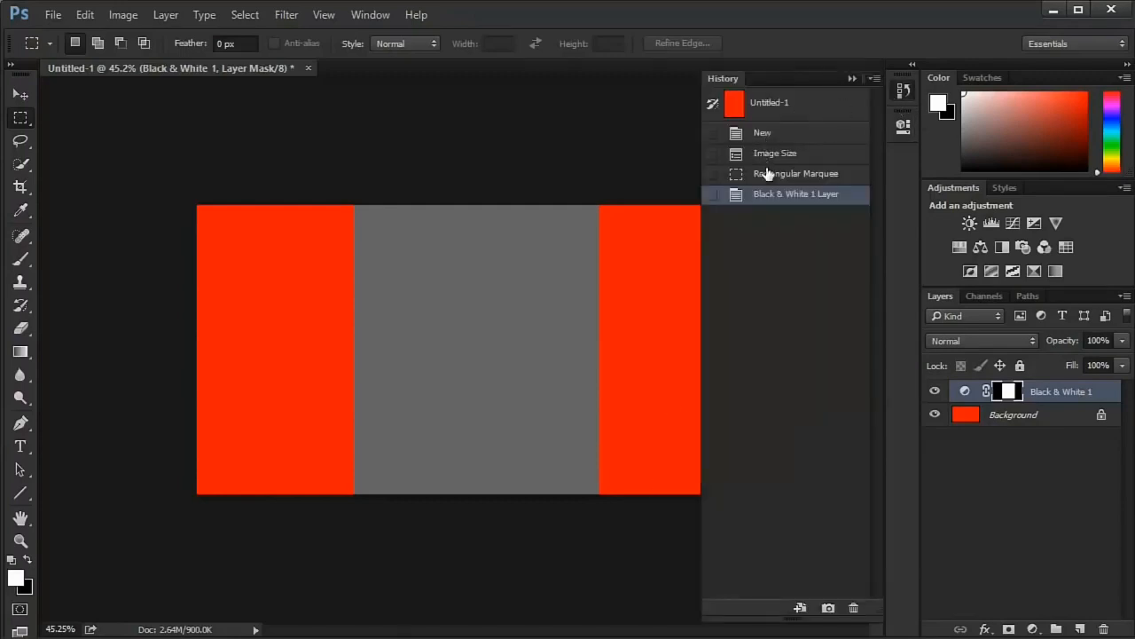
click(771, 157)
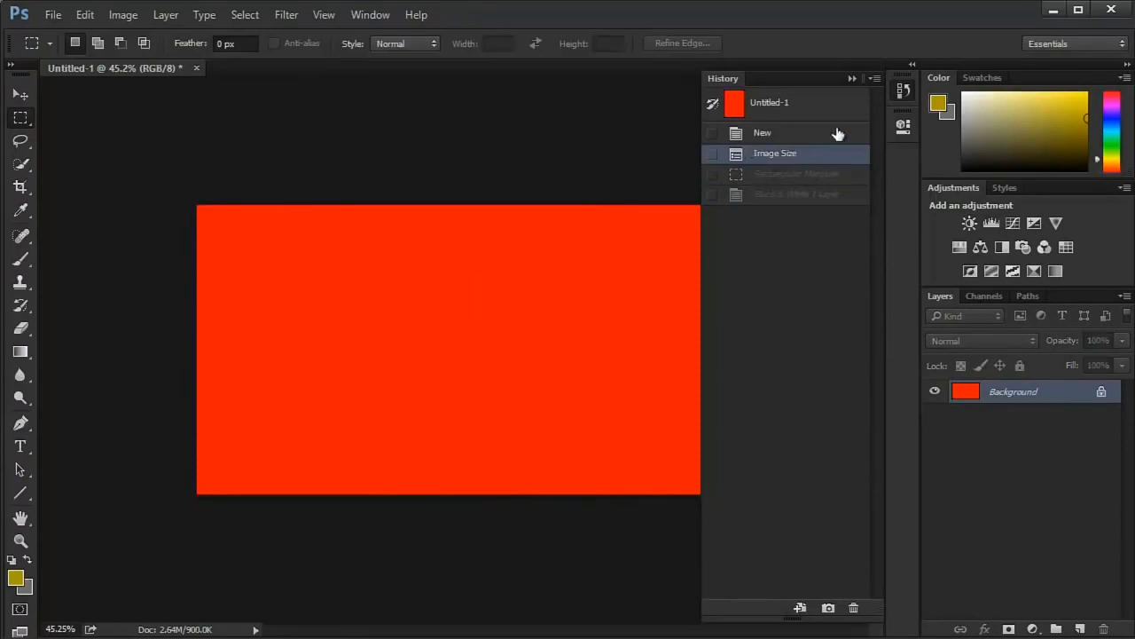
click(903, 92)
- Show and hide the History panel again, and view the list of panels that can be displayed
click(903, 92)
click(903, 92)
click(364, 15)
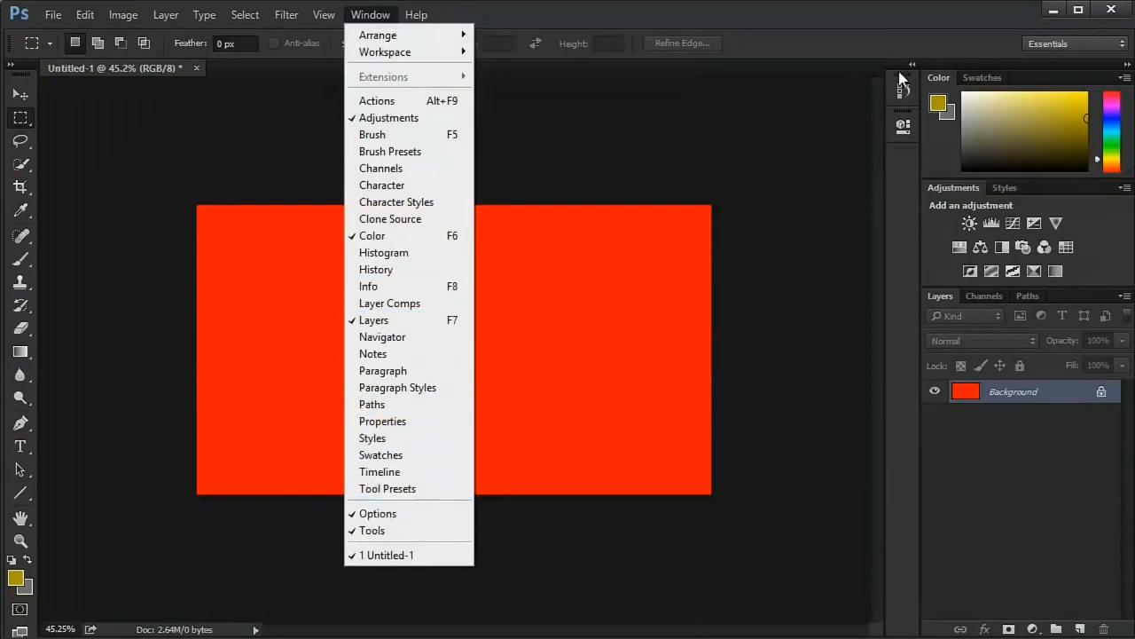
click(781, 197)
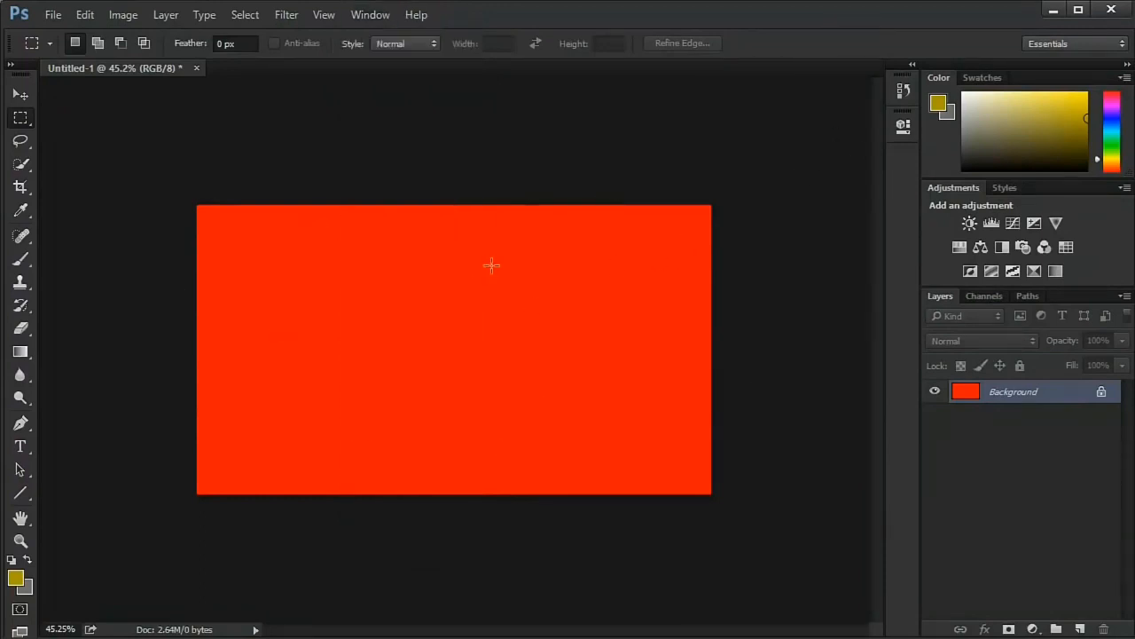
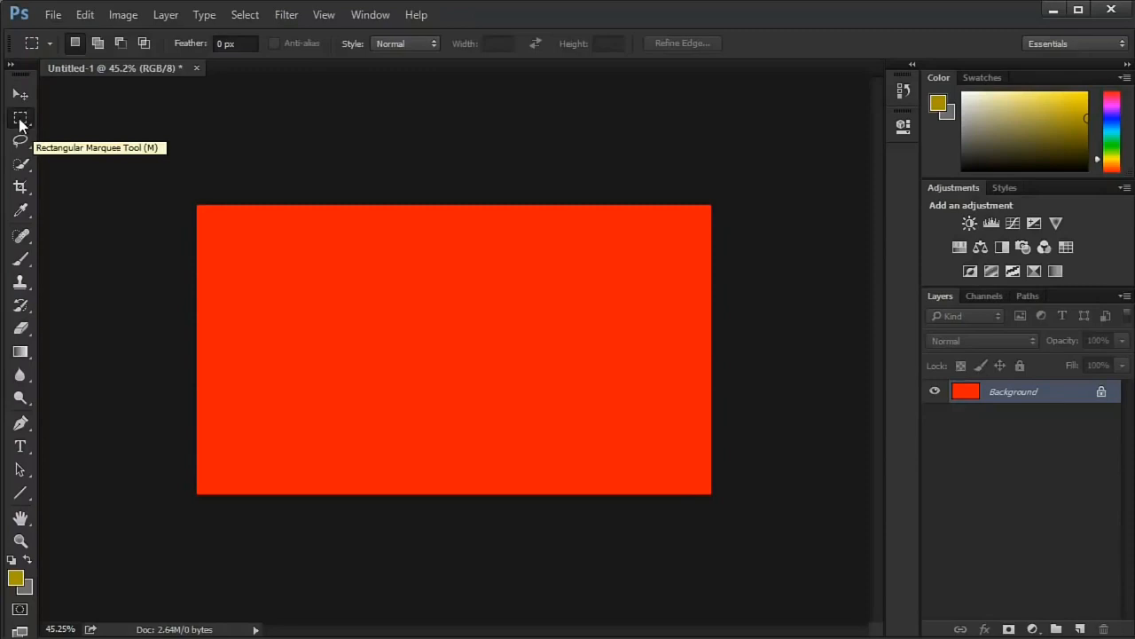
- Look through the tool variants in the marquee, lasso and quick selection groups
click(21, 119)
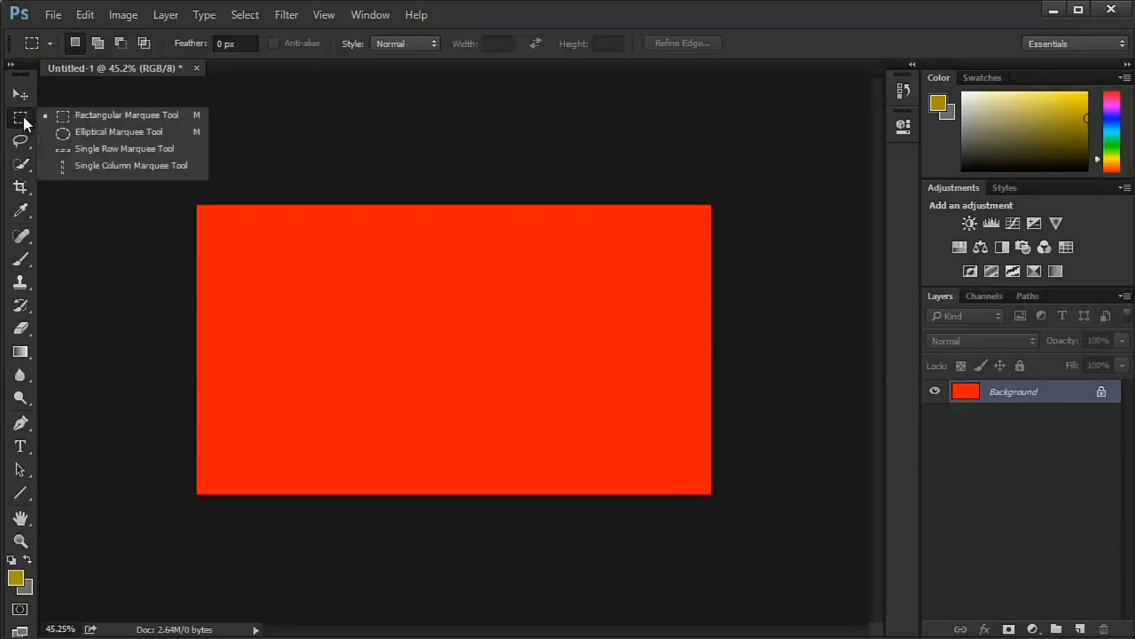
click(100, 133)
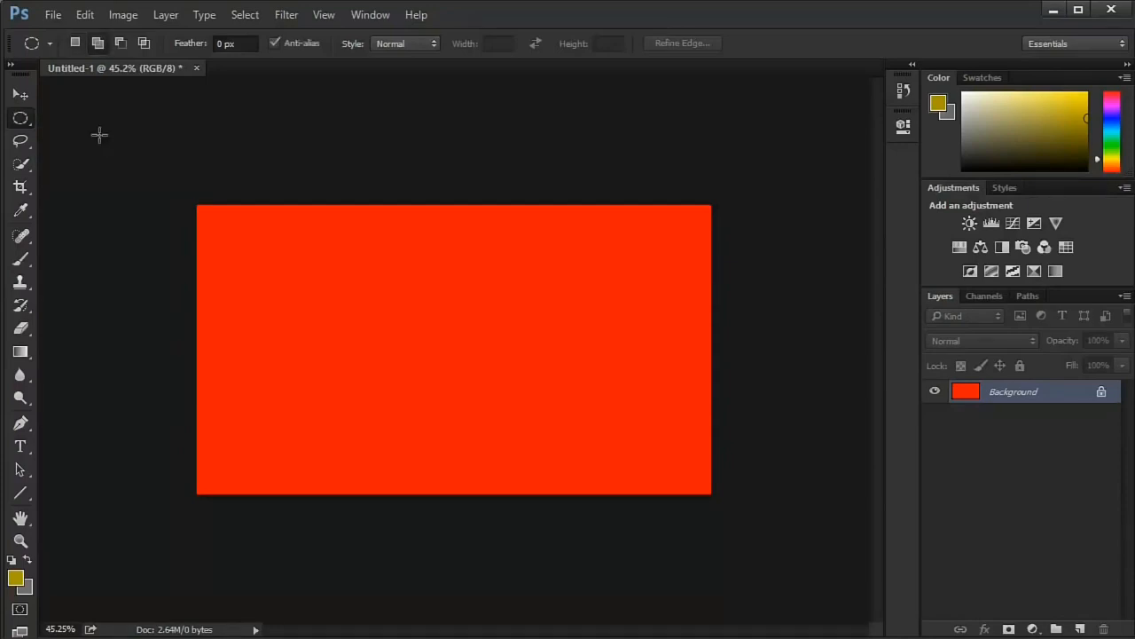
click(20, 119)
click(73, 117)
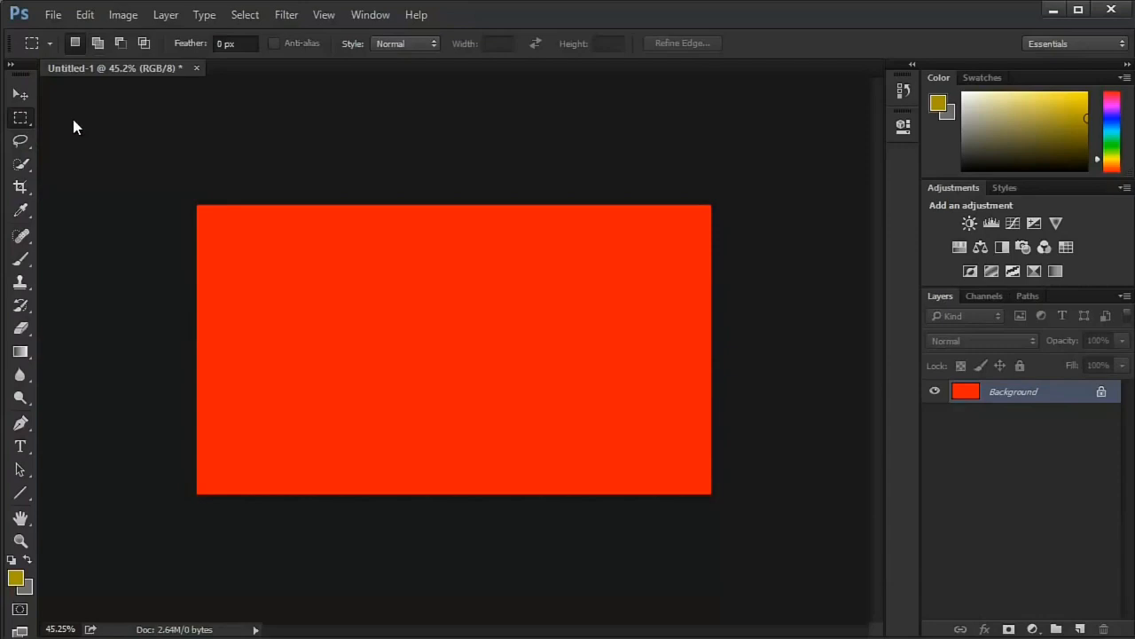
click(21, 118)
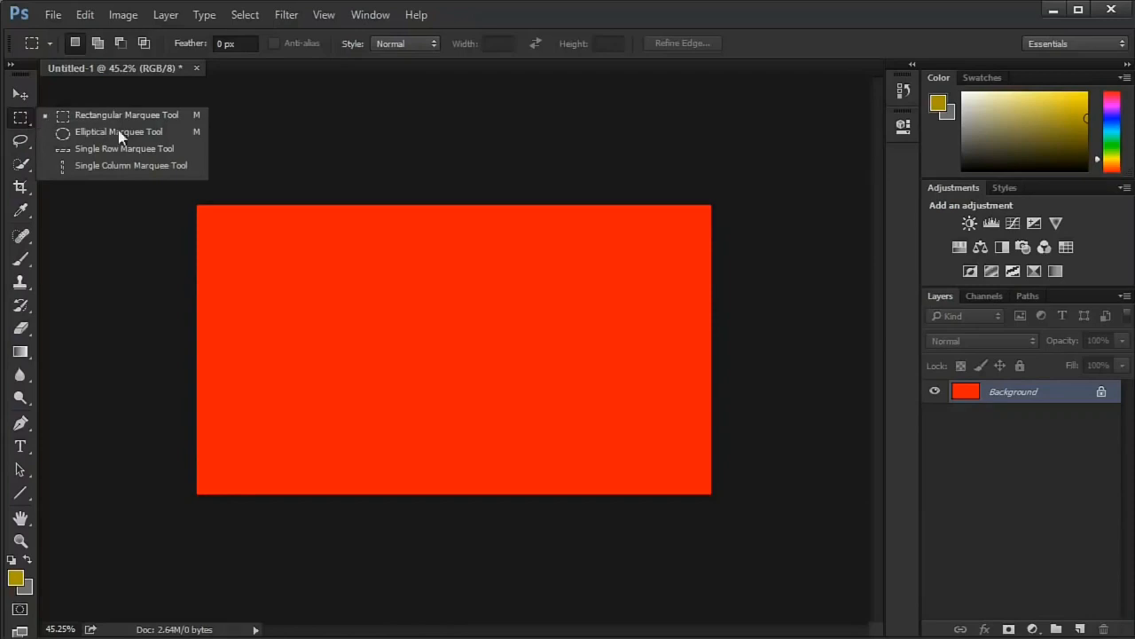
click(20, 138)
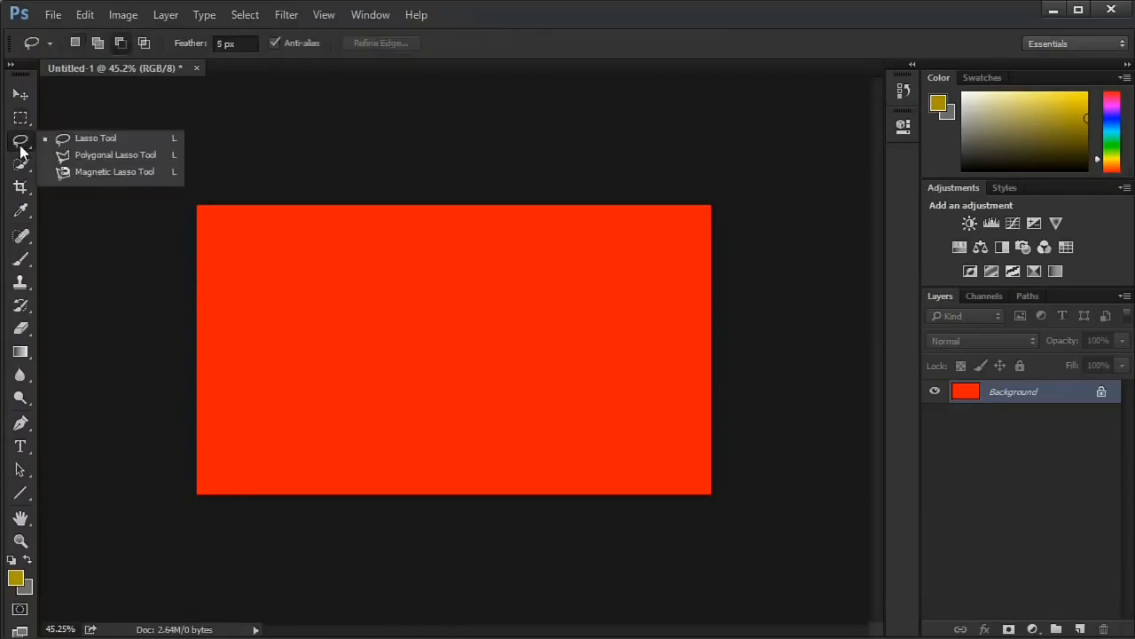
click(17, 164)
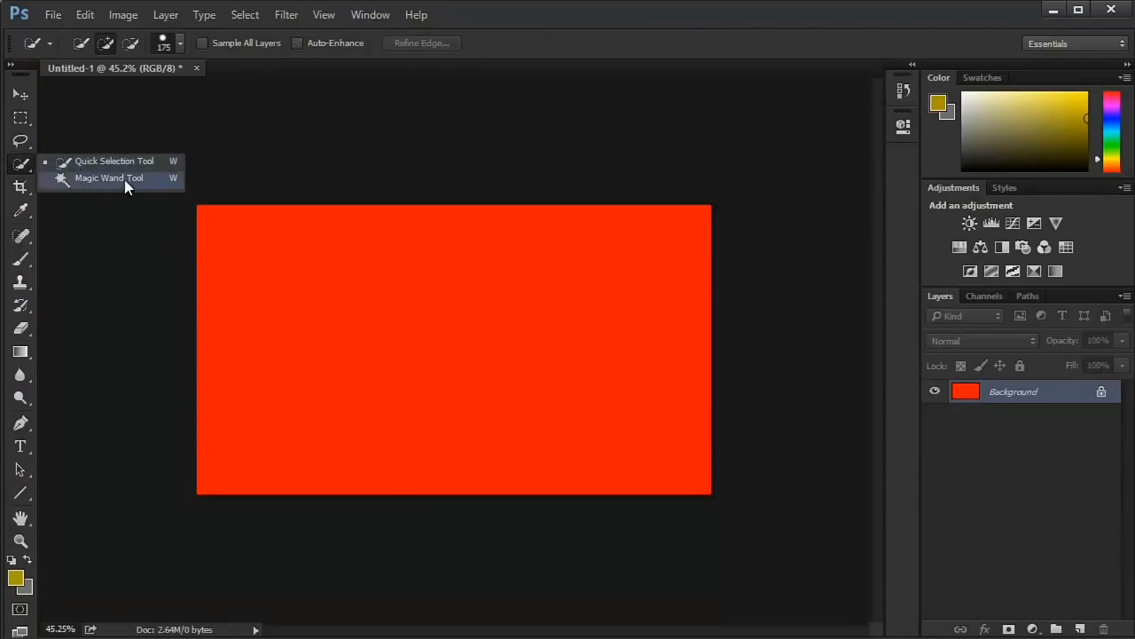
click(18, 167)
- Make a trial Rectangular Marquee selection, clear it, and select a nearly square area in the upper-left part of the red canvas
click(19, 119)
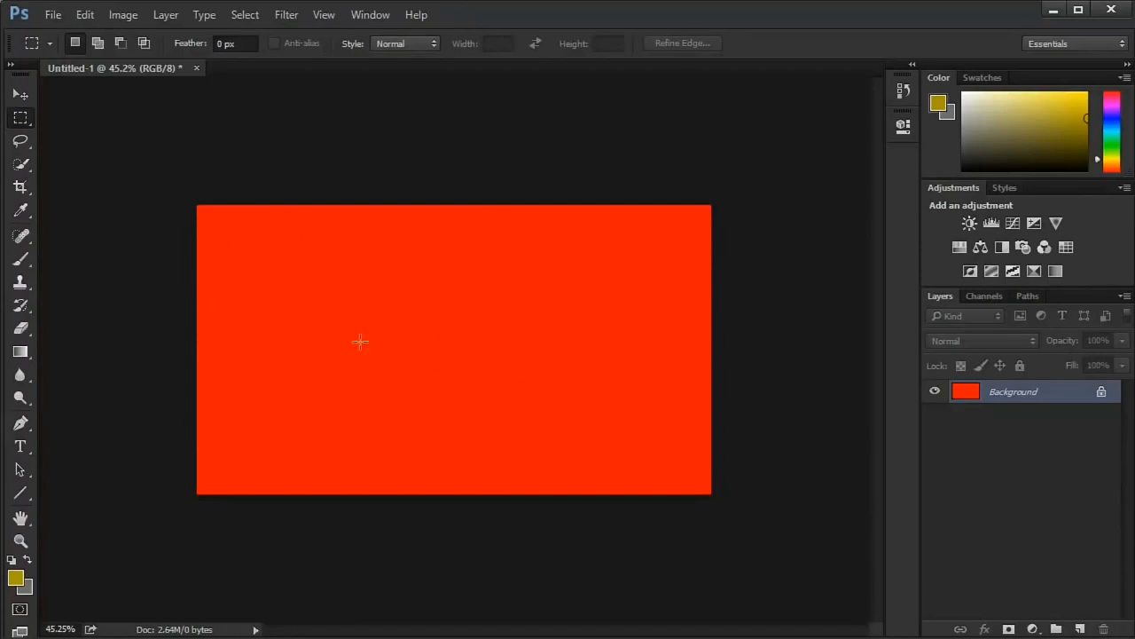
drag(254, 237, 573, 403)
click(588, 282)
drag(279, 243, 406, 379)
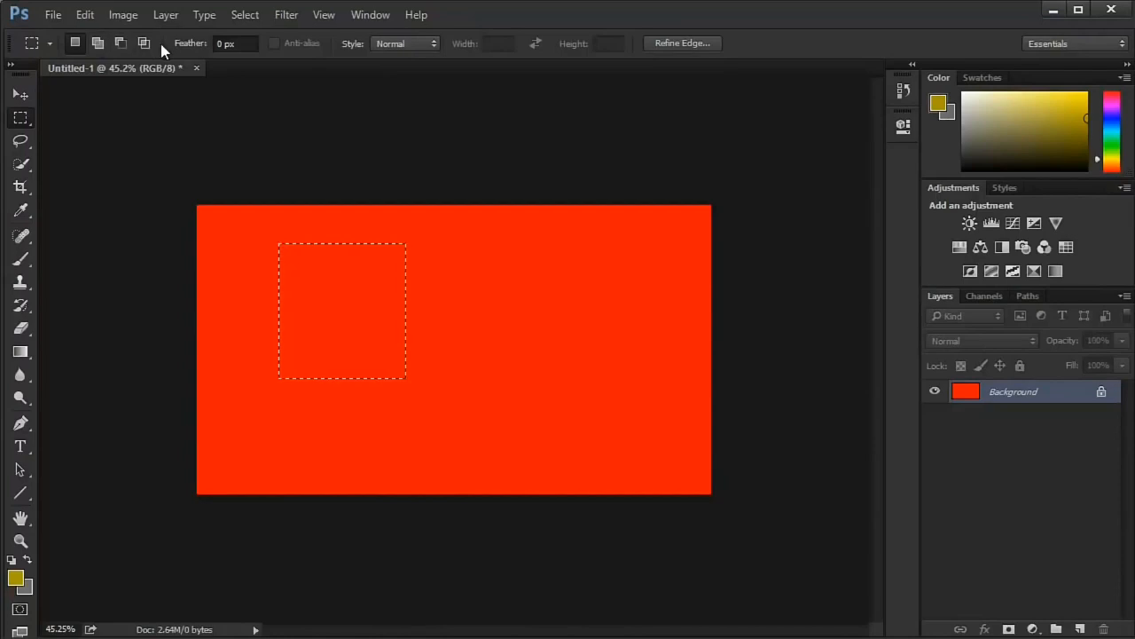
- Add several overlapping rectangles to the selection in Add to selection mode, extending it towards the canvas's right edge
click(98, 42)
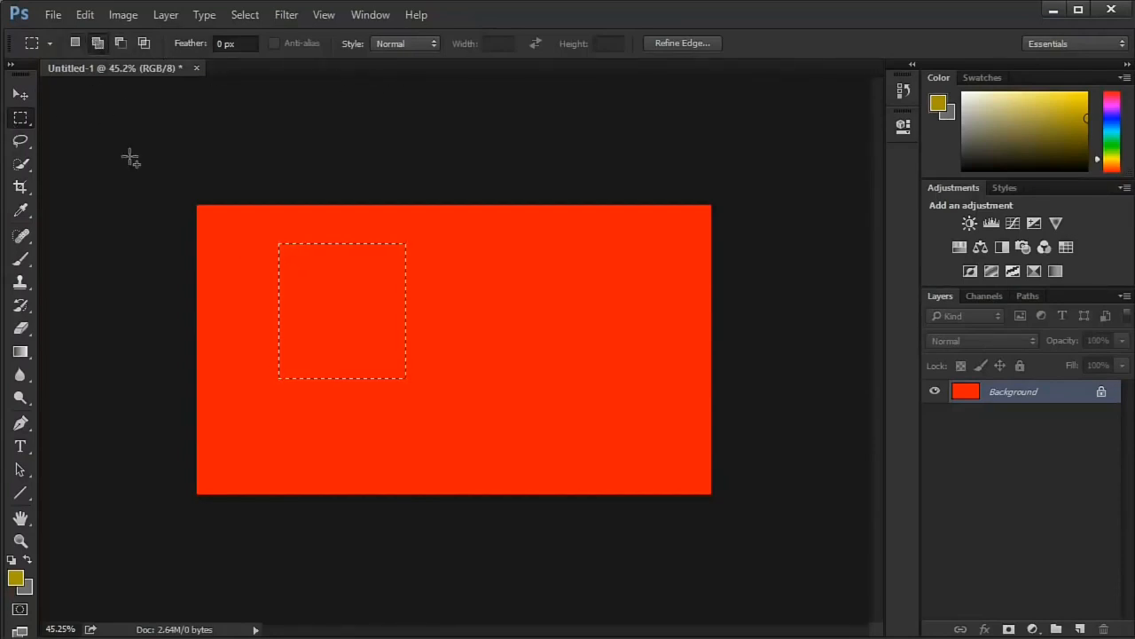
click(98, 46)
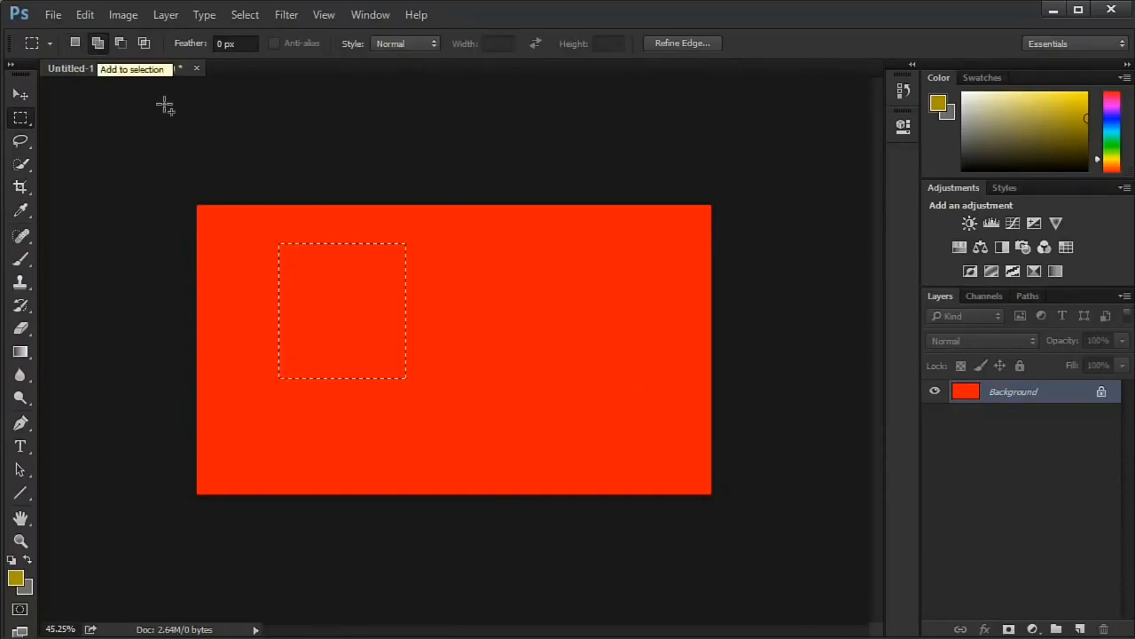
drag(619, 255, 430, 358)
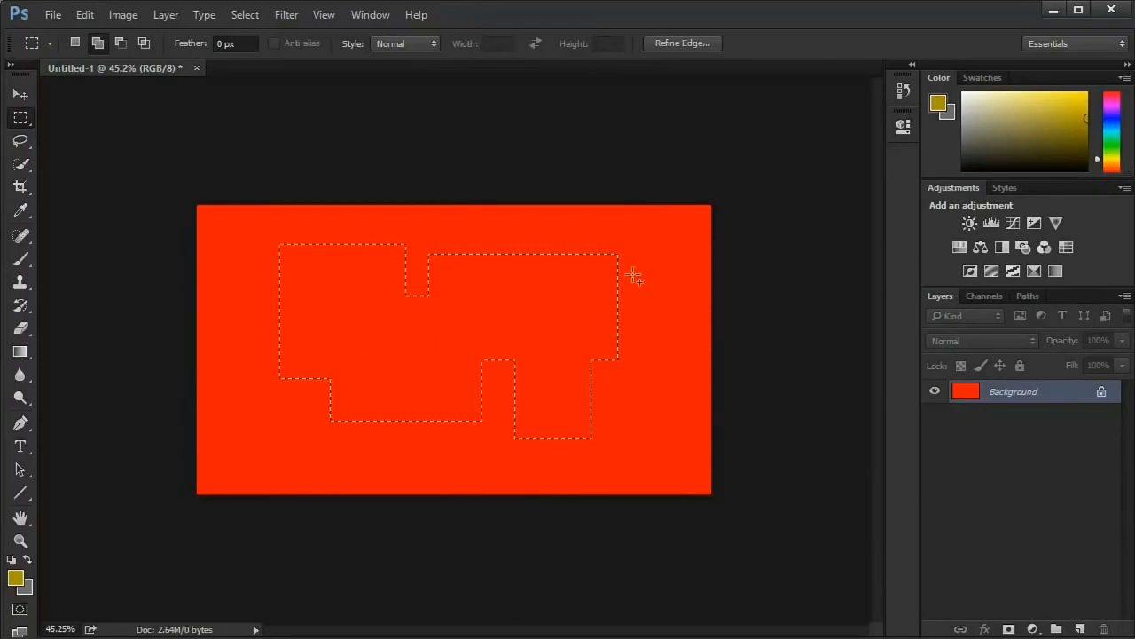
drag(643, 232, 674, 423)
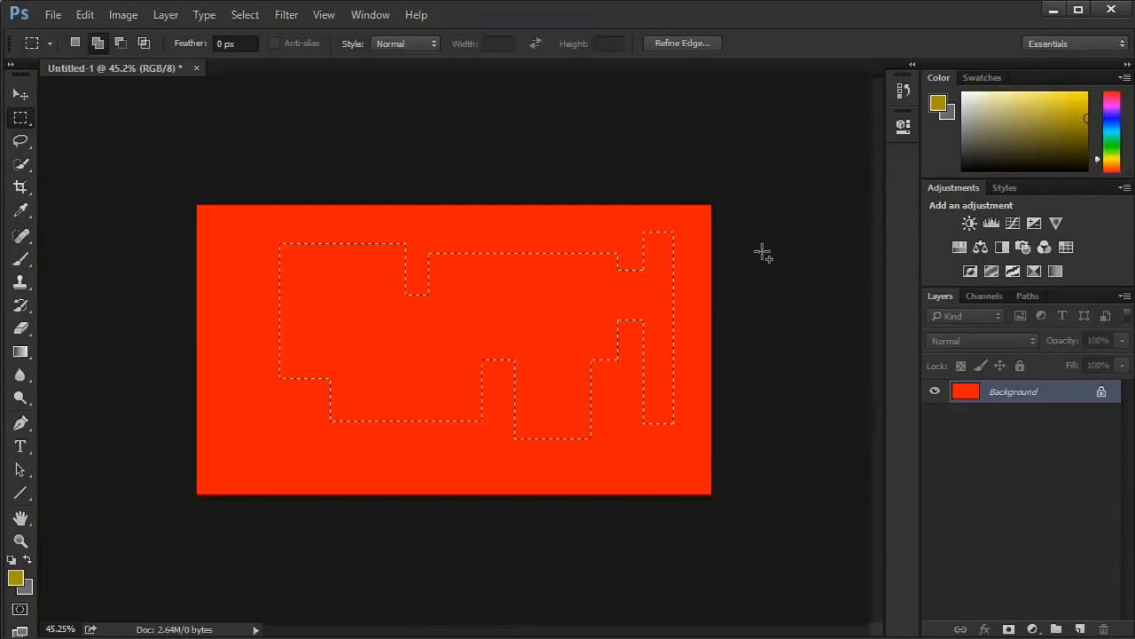
- Subtract rectangular areas from the right part of the selection, including the tall strip and the upper-right corner
click(127, 45)
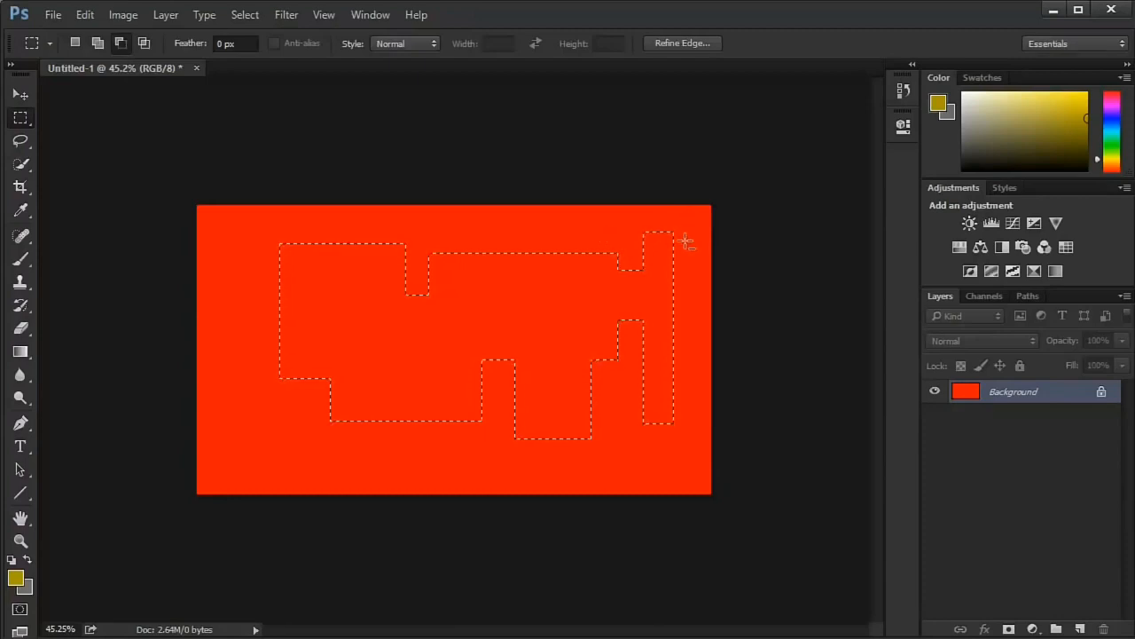
drag(626, 393, 640, 474)
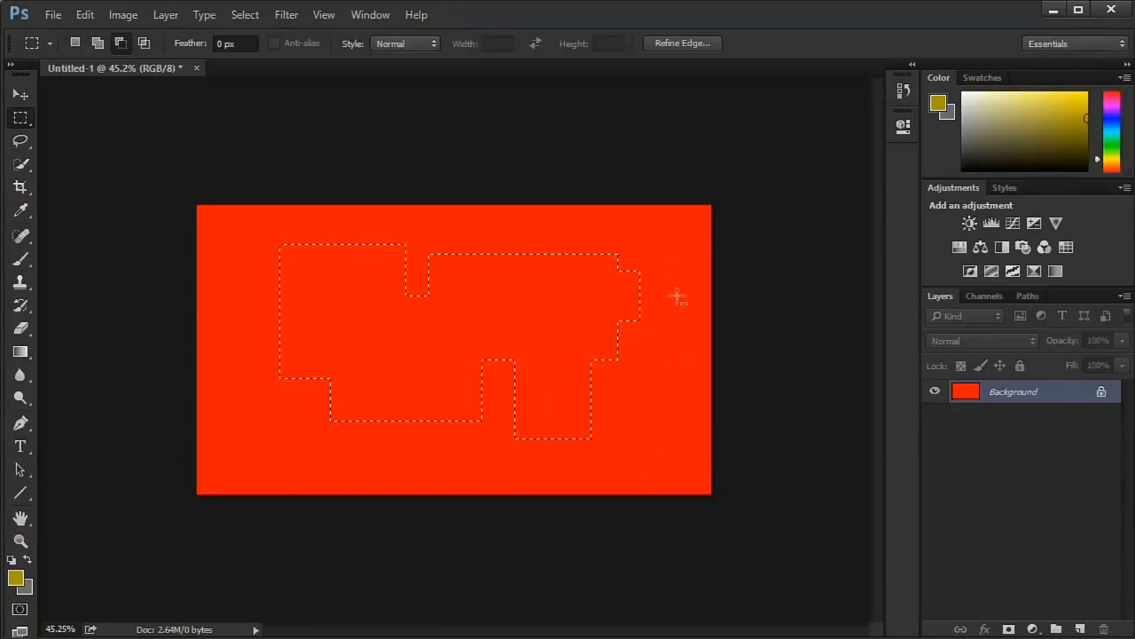
drag(661, 237, 671, 247)
drag(637, 299, 609, 371)
drag(633, 249, 536, 317)
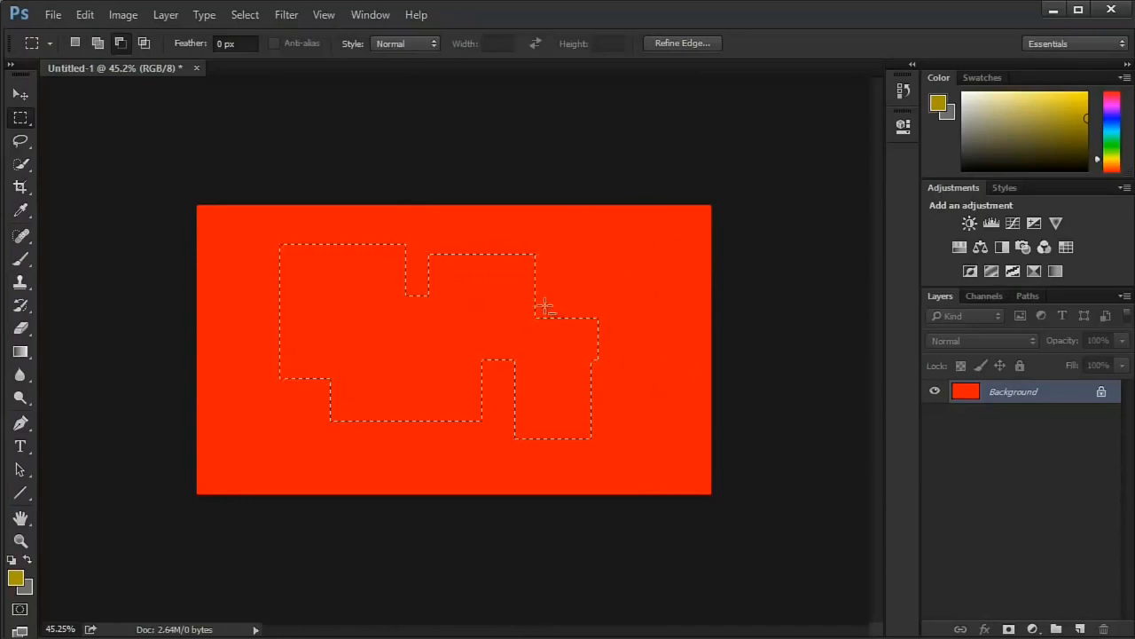
- Try intersecting the selection with new rectangles in Intersect with selection mode, undoing each result
click(145, 44)
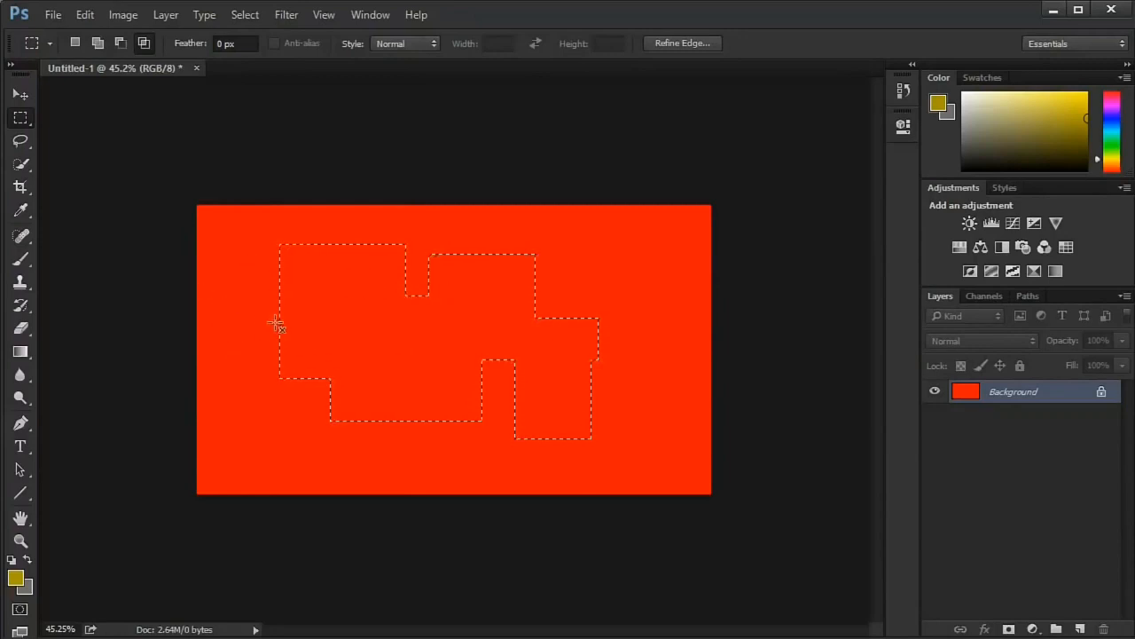
drag(328, 340, 685, 366)
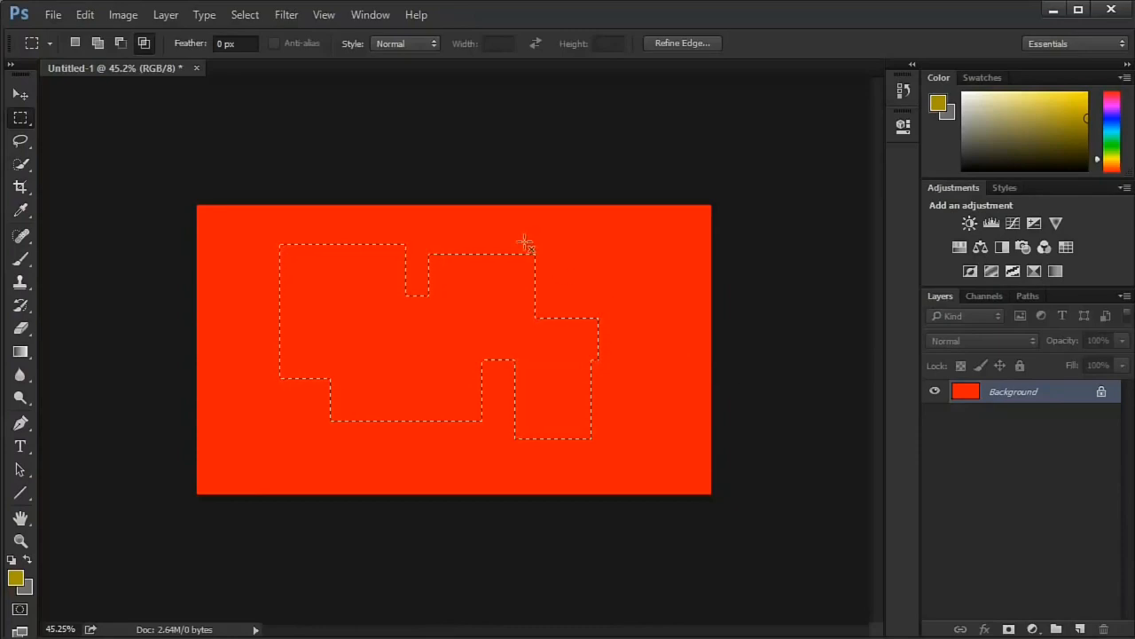
drag(522, 380, 519, 394)
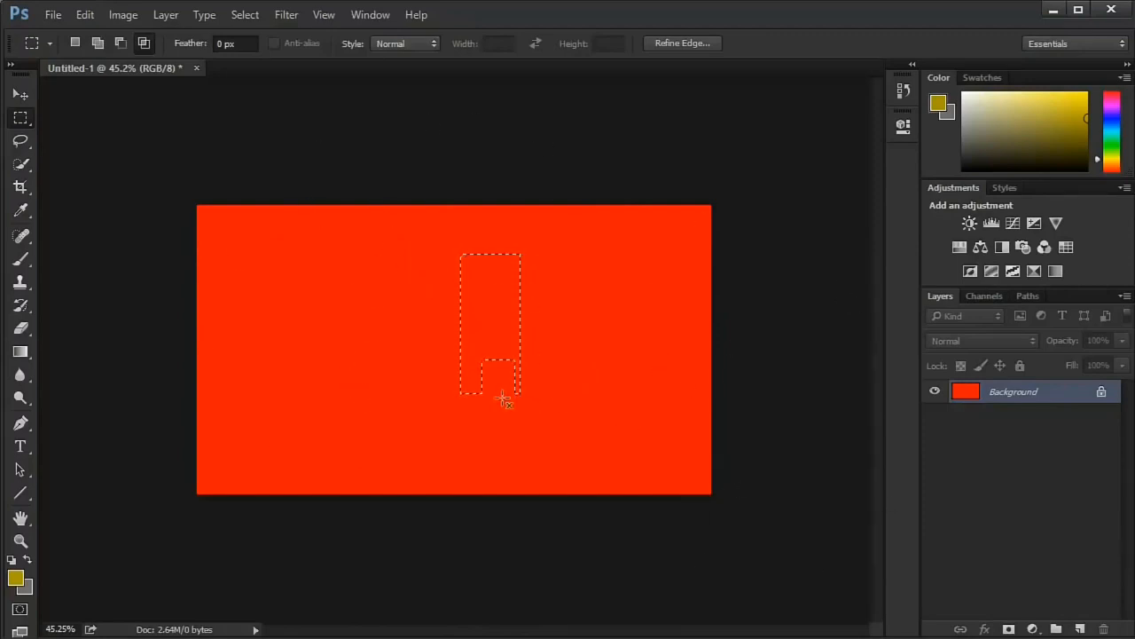
key(ctrl+z)
drag(317, 292, 356, 347)
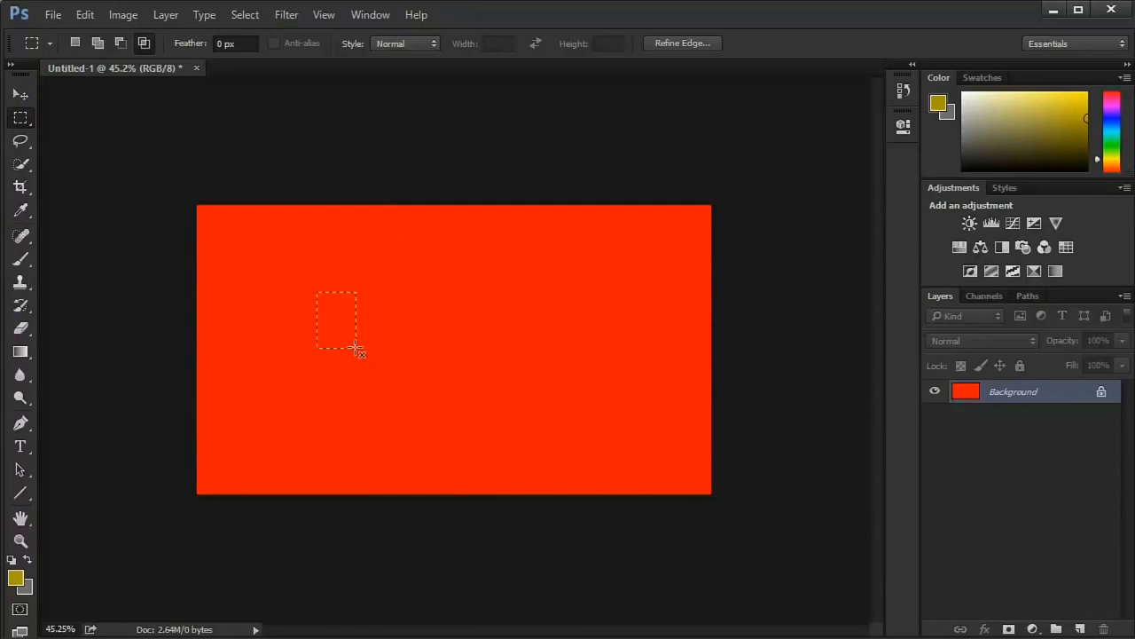
key(ctrl+z)
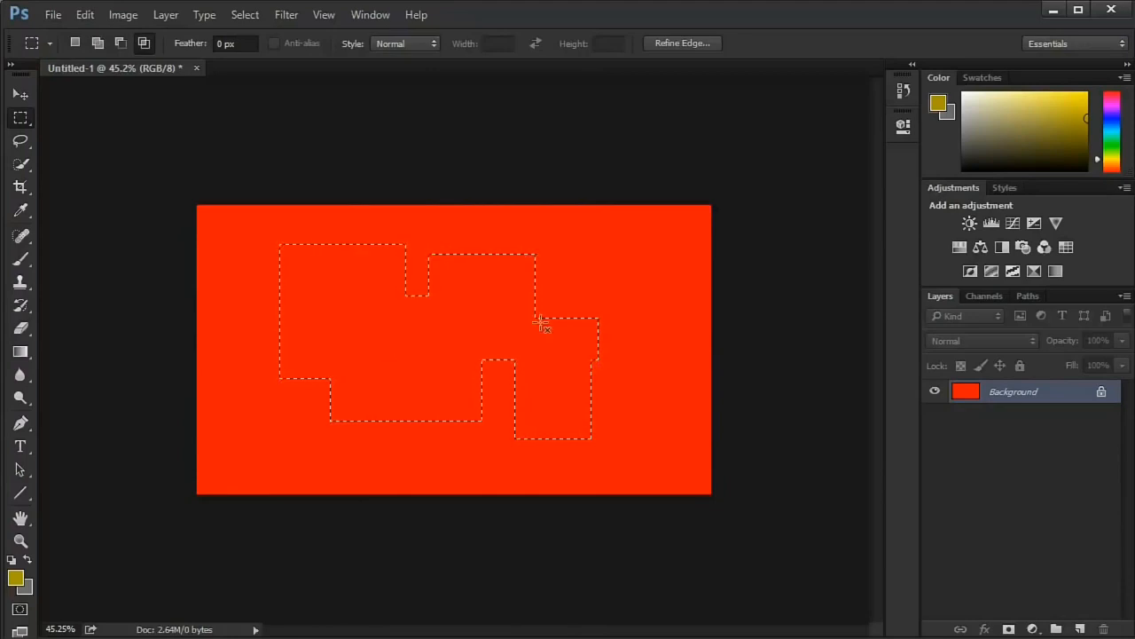
- Deselect the irregular selection, reselect it, and deselect it again
click(246, 15)
click(253, 62)
key(ctrl+d)
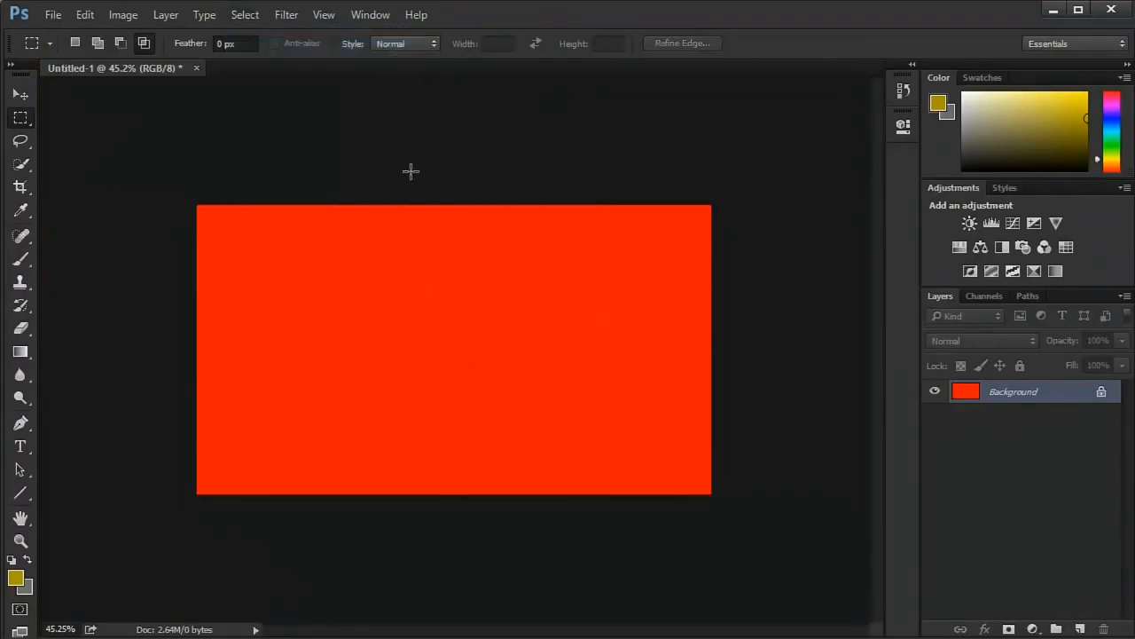
key(shift+ctrl+d)
key(ctrl+d)
- Draw a freehand cloud-shaped selection across the canvas with the Lasso tool, switch to Add to selection mode, and deselect
click(26, 137)
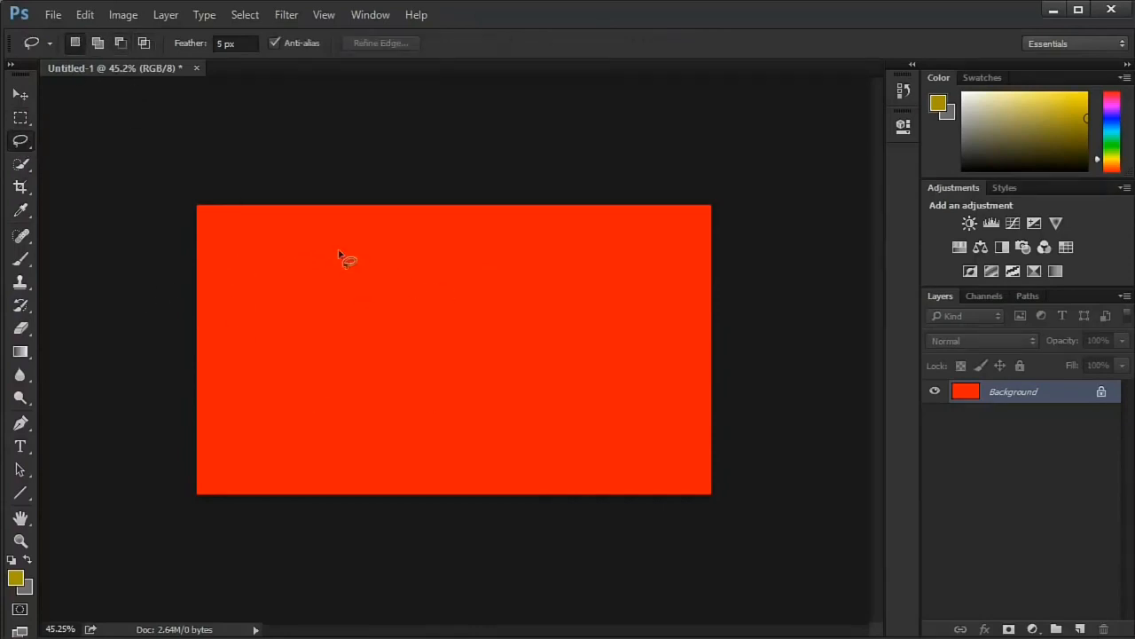
mouse_move(335, 251)
mouse_down()
mouse_move(297, 316)
mouse_move(349, 338)
mouse_move(547, 297)
mouse_move(351, 244)
mouse_move(385, 339)
mouse_move(524, 391)
mouse_move(625, 299)
mouse_move(610, 242)
mouse_move(483, 236)
mouse_move(323, 203)
mouse_move(211, 292)
mouse_move(250, 352)
mouse_move(493, 427)
mouse_move(585, 399)
mouse_move(603, 365)
mouse_move(531, 281)
mouse_move(370, 245)
mouse_move(318, 292)
mouse_move(330, 307)
mouse_move(312, 372)
mouse_move(439, 355)
mouse_up()
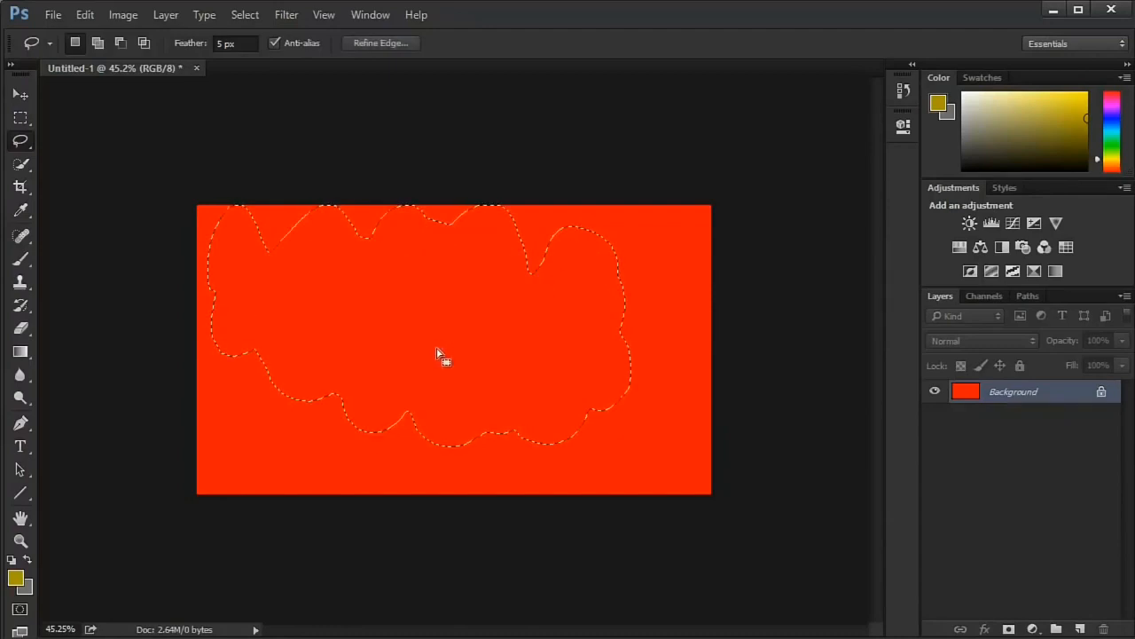
click(98, 43)
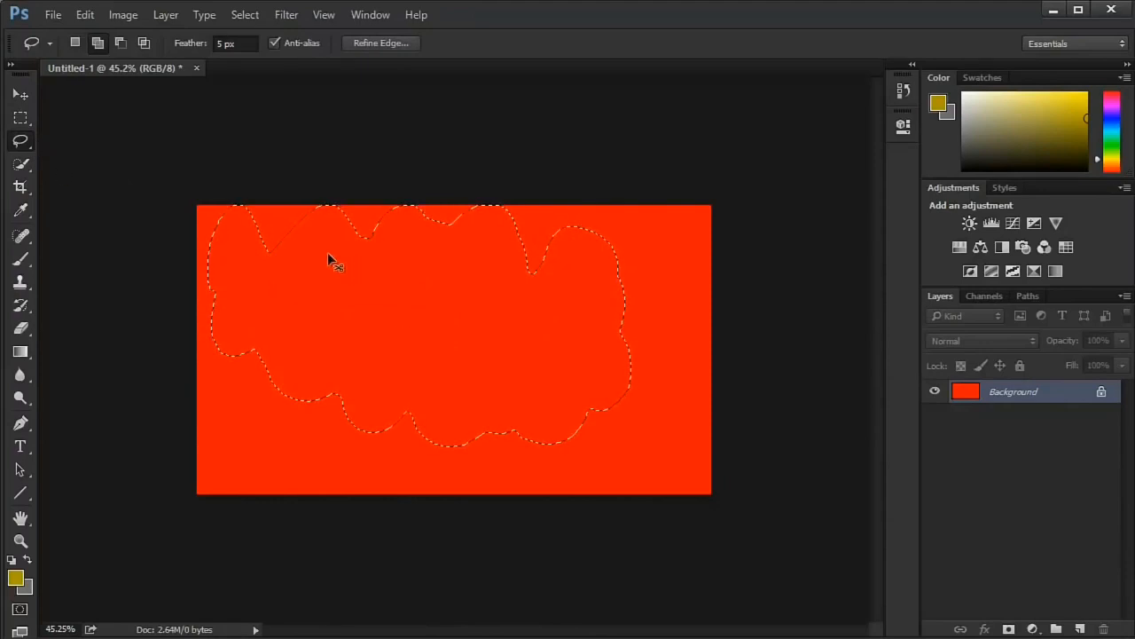
key(ctrl+d)
- Draw a wide selection with the Elliptical Marquee and replace it with a circular selection in the left half of the canvas
click(20, 117)
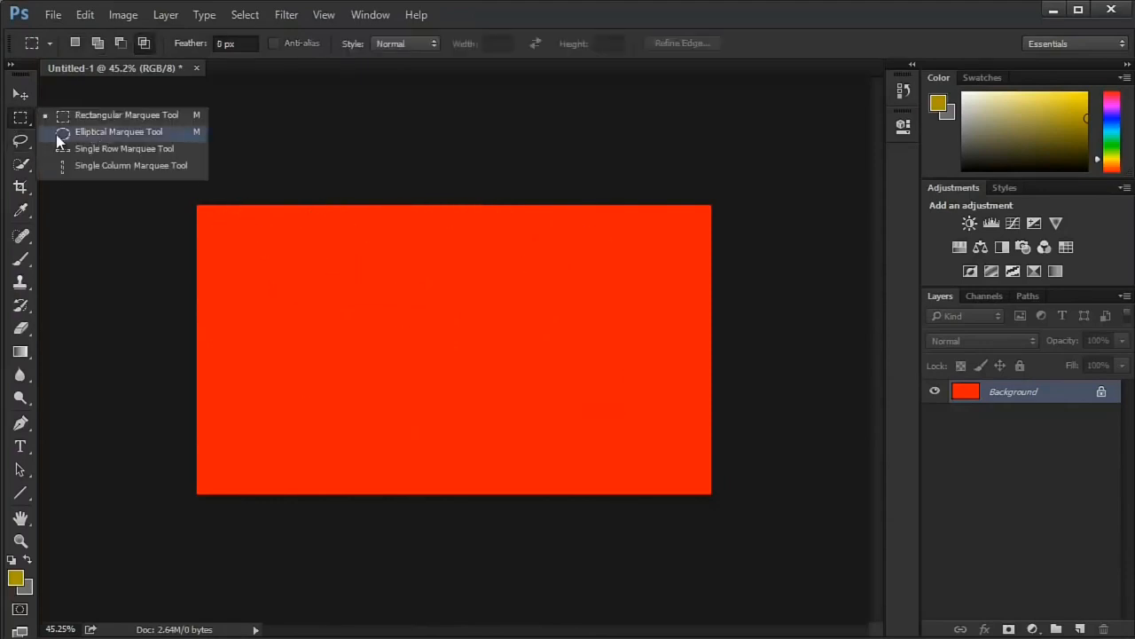
click(79, 133)
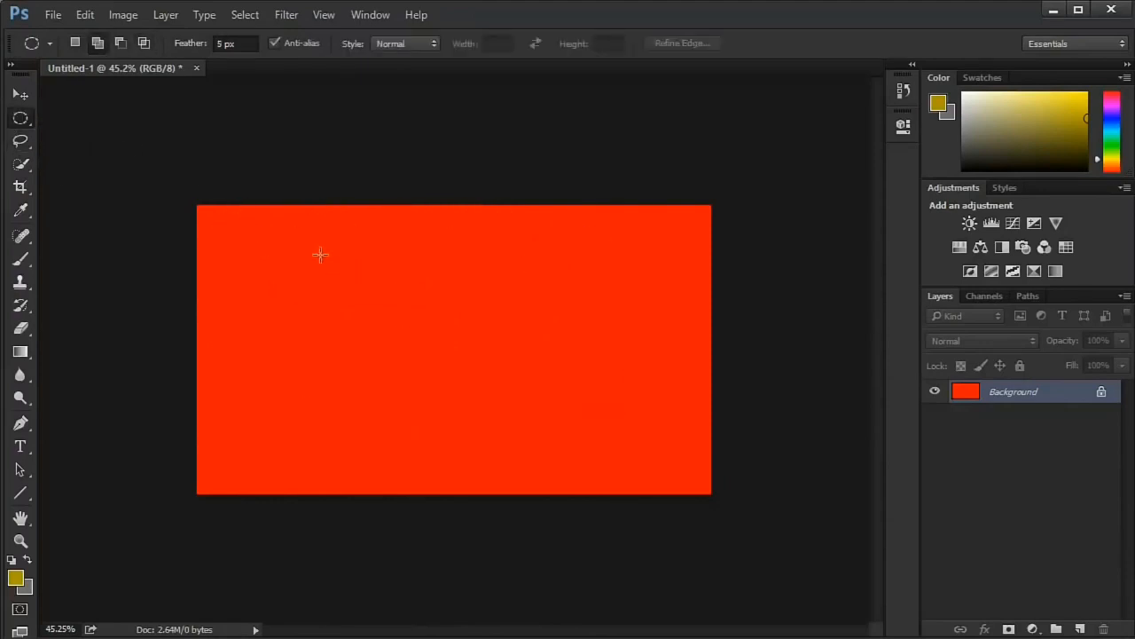
drag(275, 254, 758, 482)
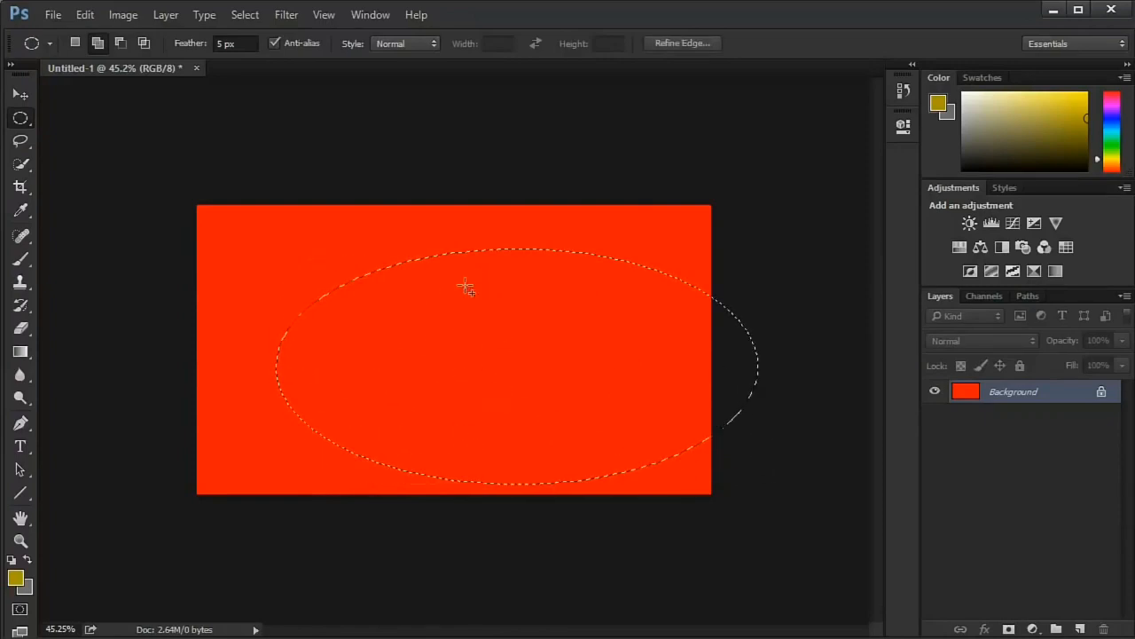
click(303, 263)
drag(302, 263, 545, 410)
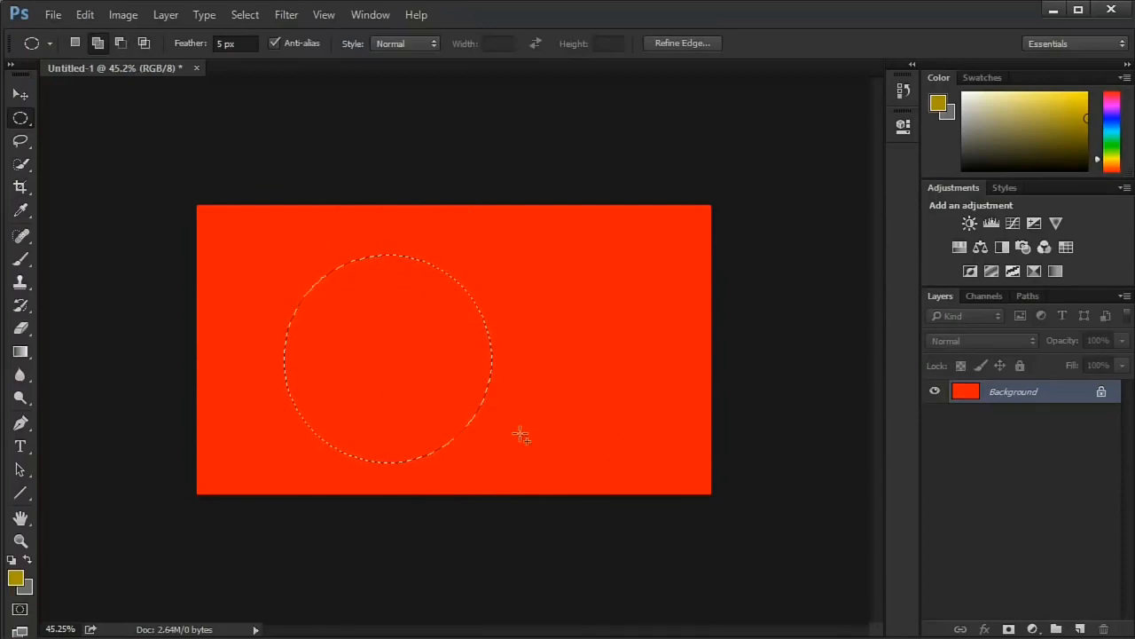
- Apply a Black & White adjustment layer to the circular selection and delete that layer
click(1002, 248)
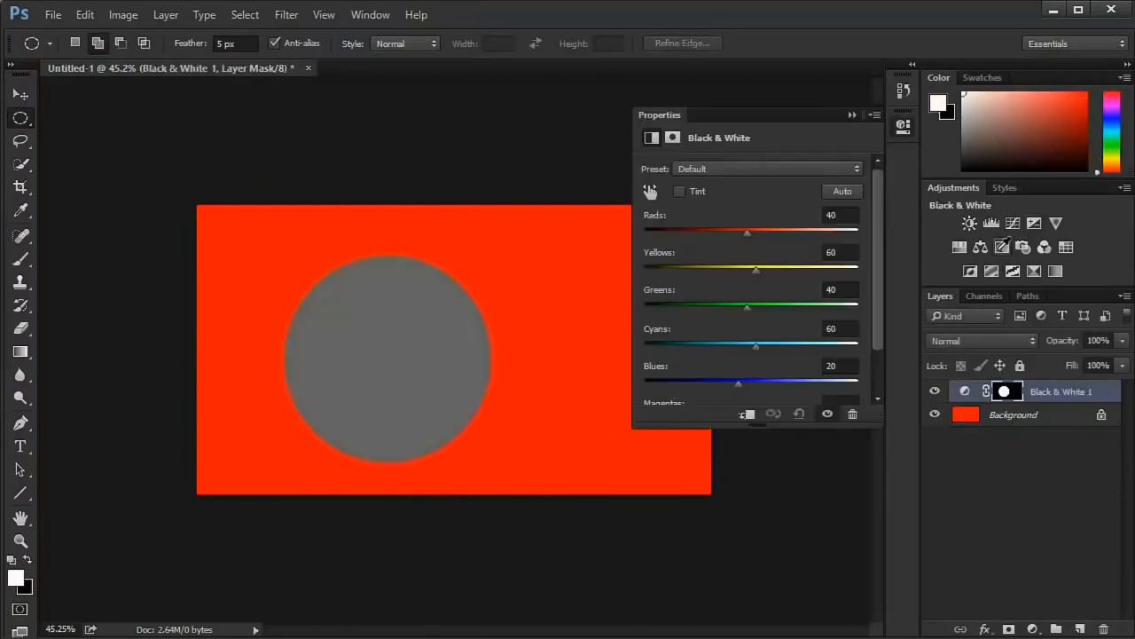
click(903, 126)
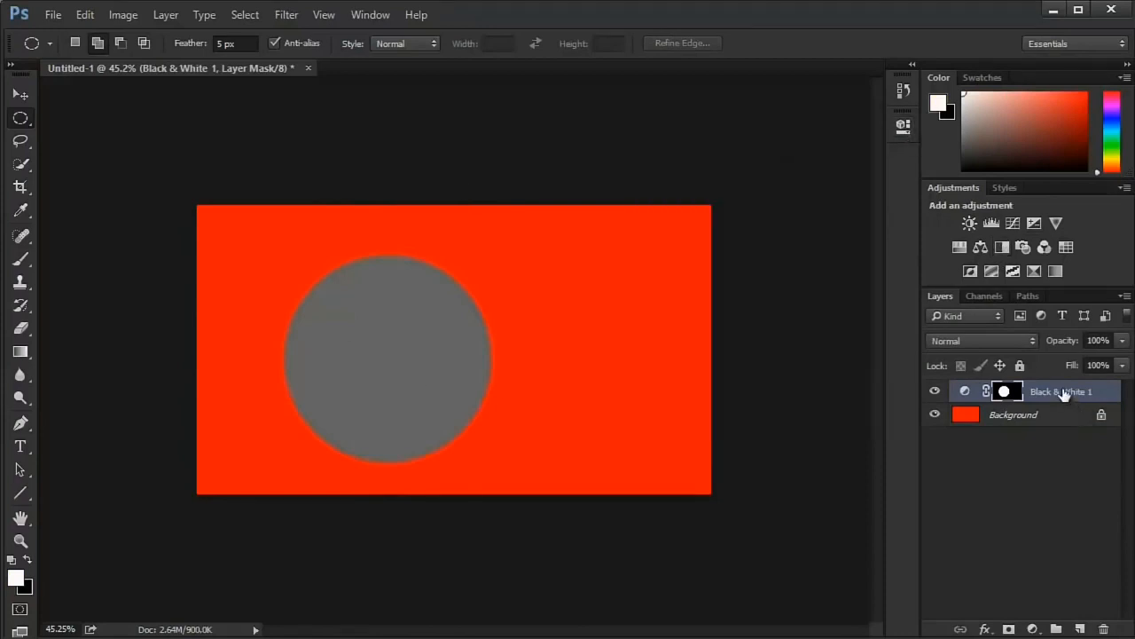
drag(1064, 394, 1105, 626)
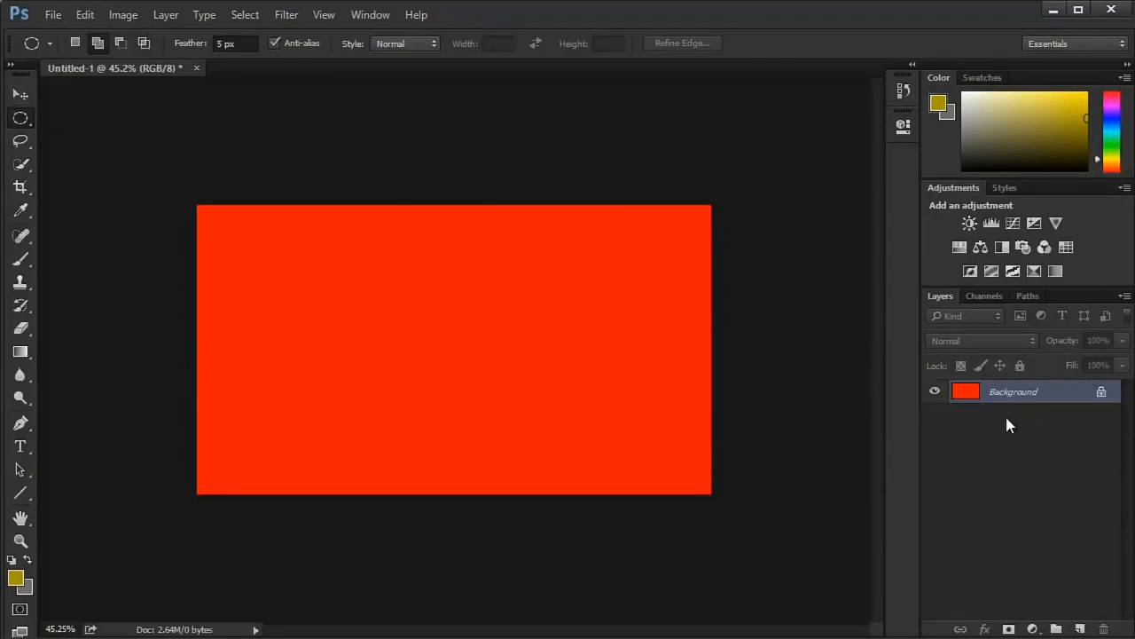
- Select a single pixel row across the upper half of the canvas with the Single Row Marquee and deselect it
right_click(21, 118)
click(76, 149)
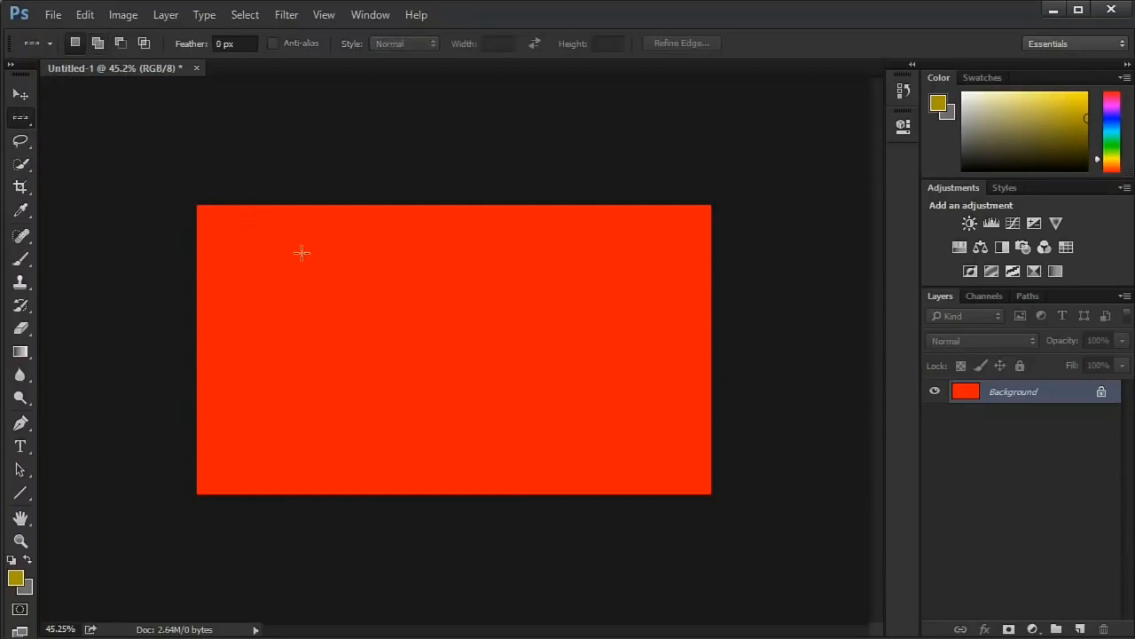
drag(335, 317, 395, 310)
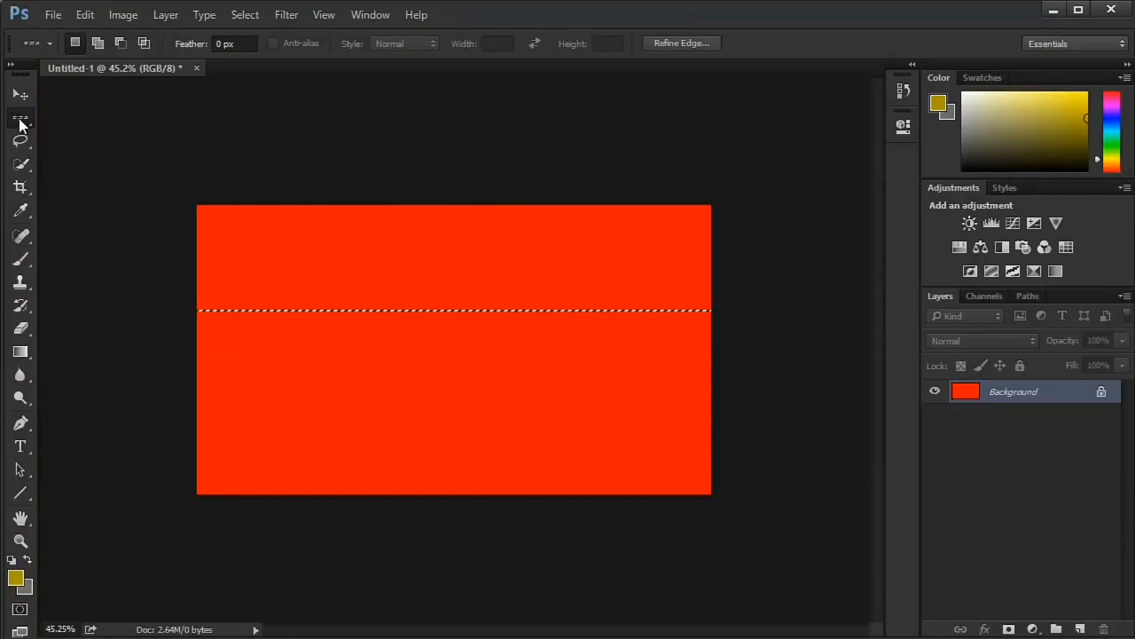
key(ctrl+d)
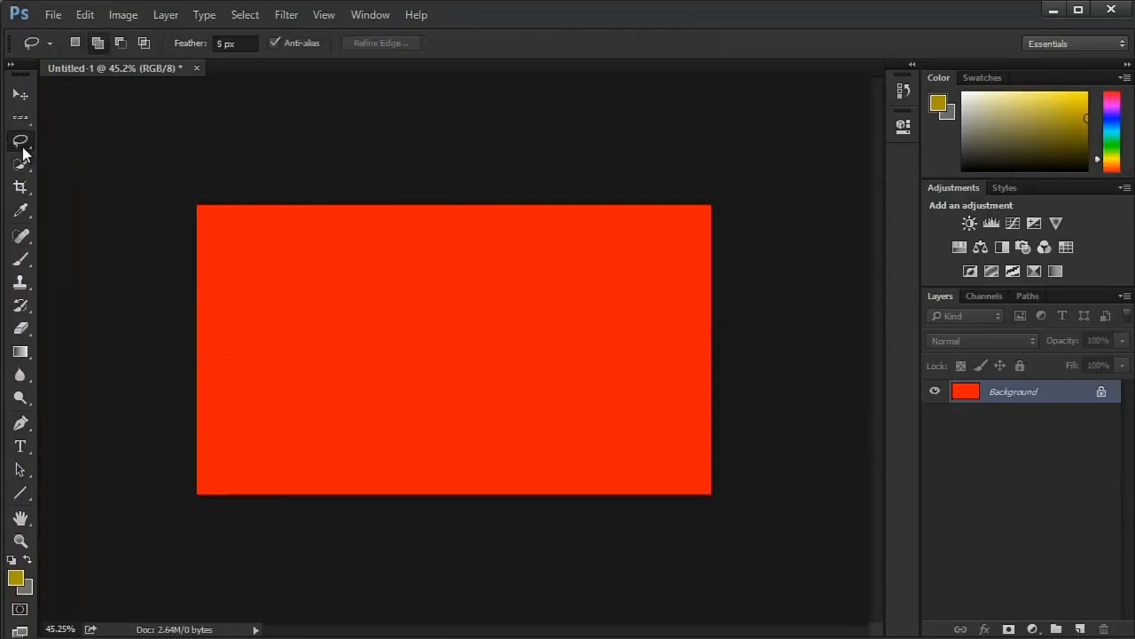
- Restore the Rectangular Marquee as the active marquee variant and activate the Lasso tool
right_click(20, 118)
click(99, 119)
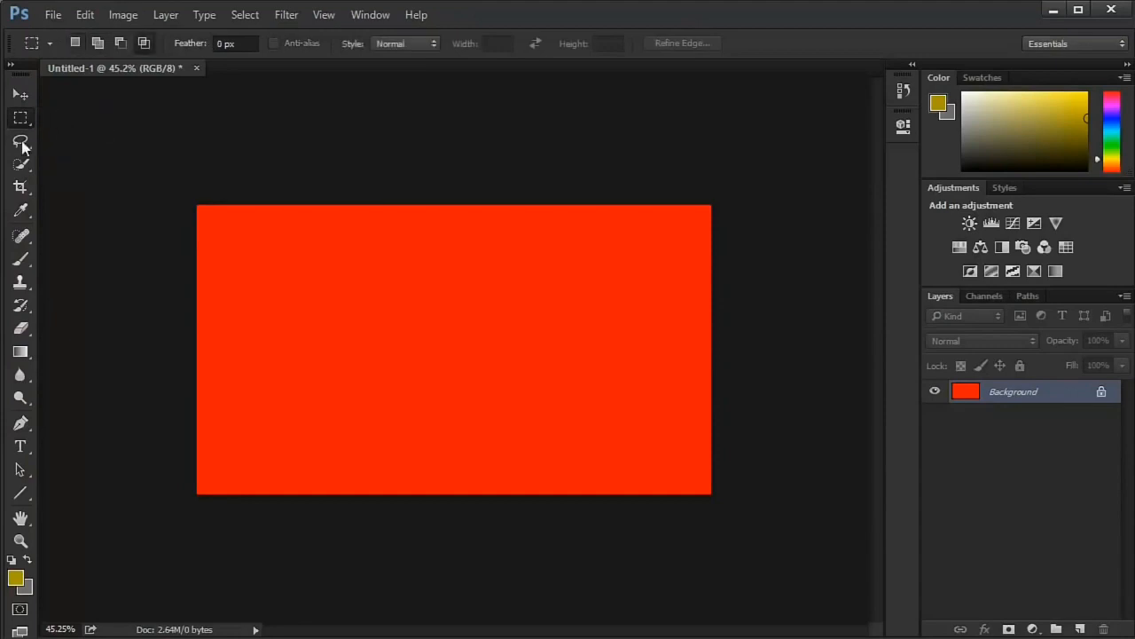
click(20, 140)
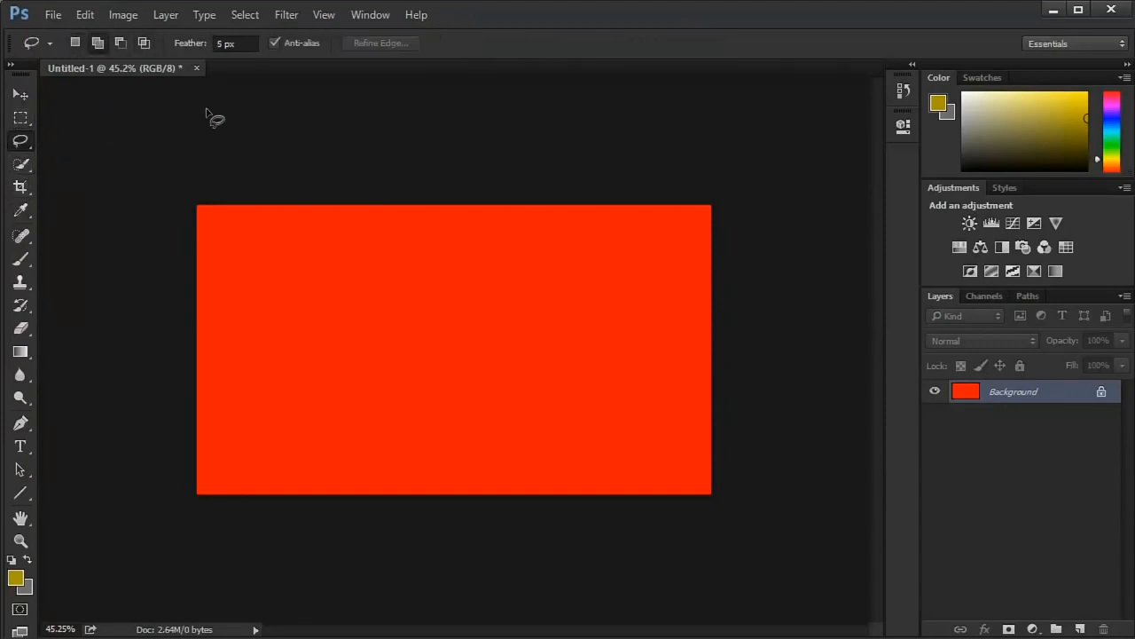
- Switch back and forth between the Rectangular Marquee and the Lasso, ending with the Lasso active
key(m)
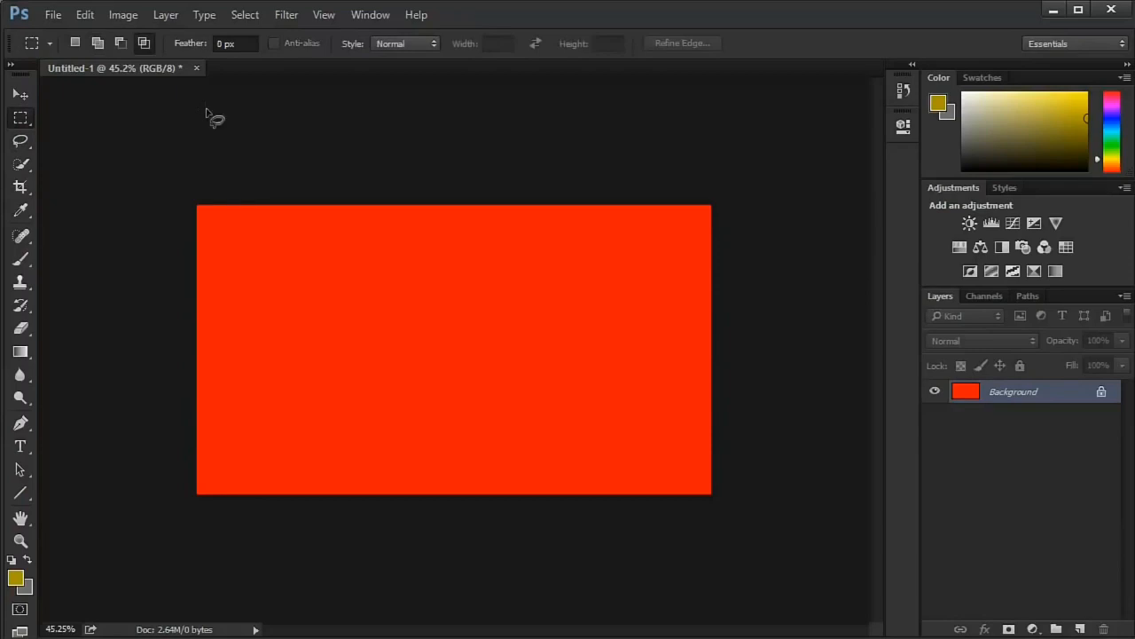
key(l)
key(m)
key(l)
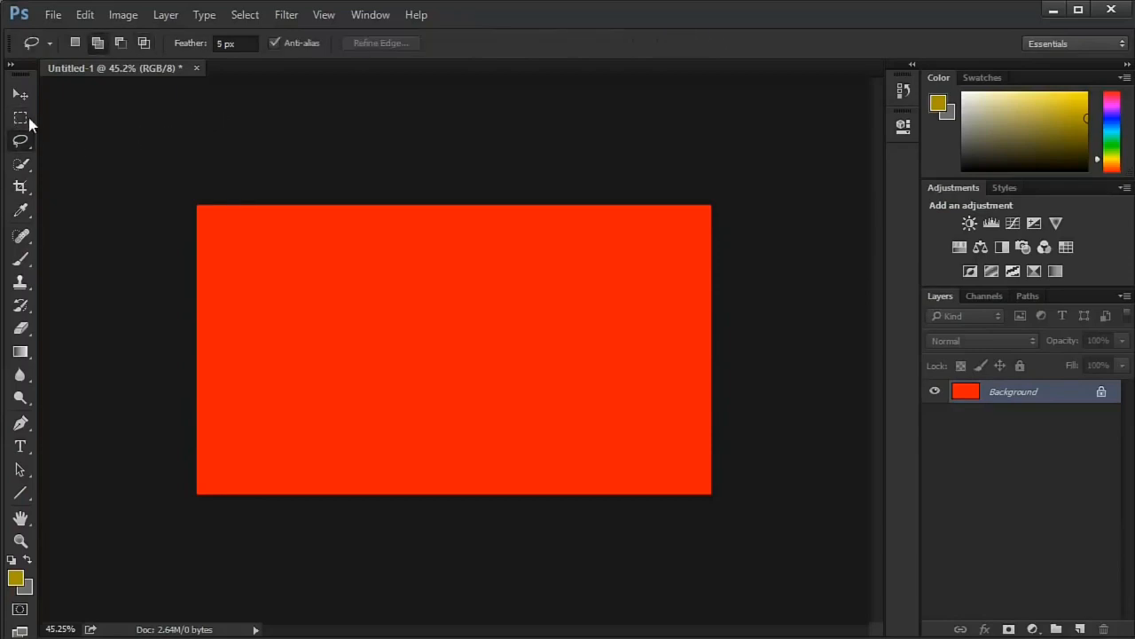
key(m)
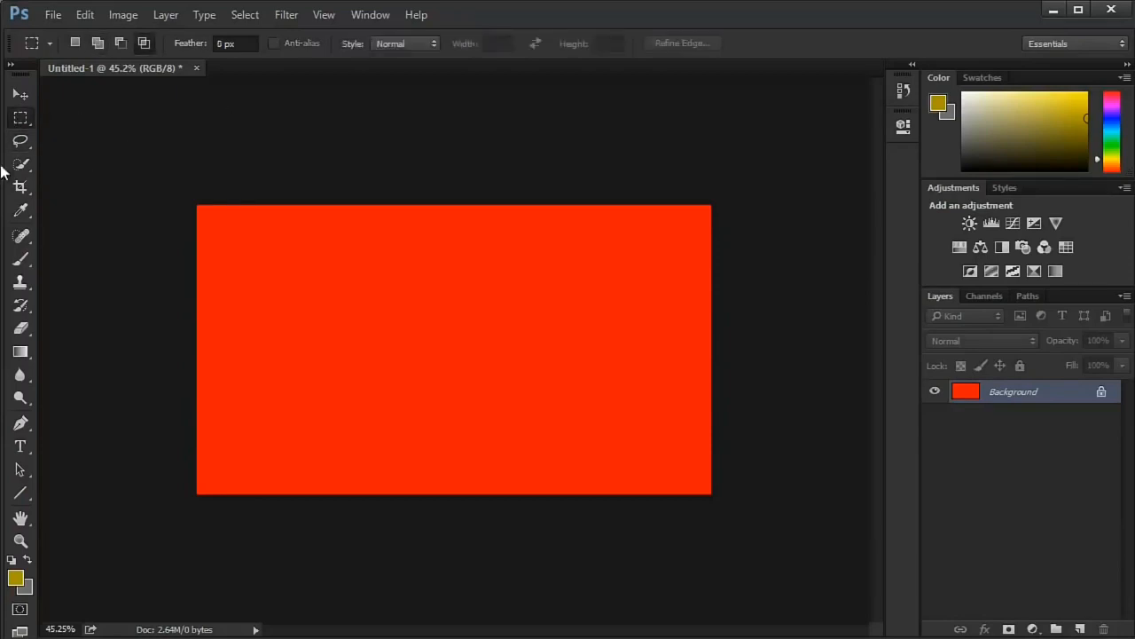
key(l)
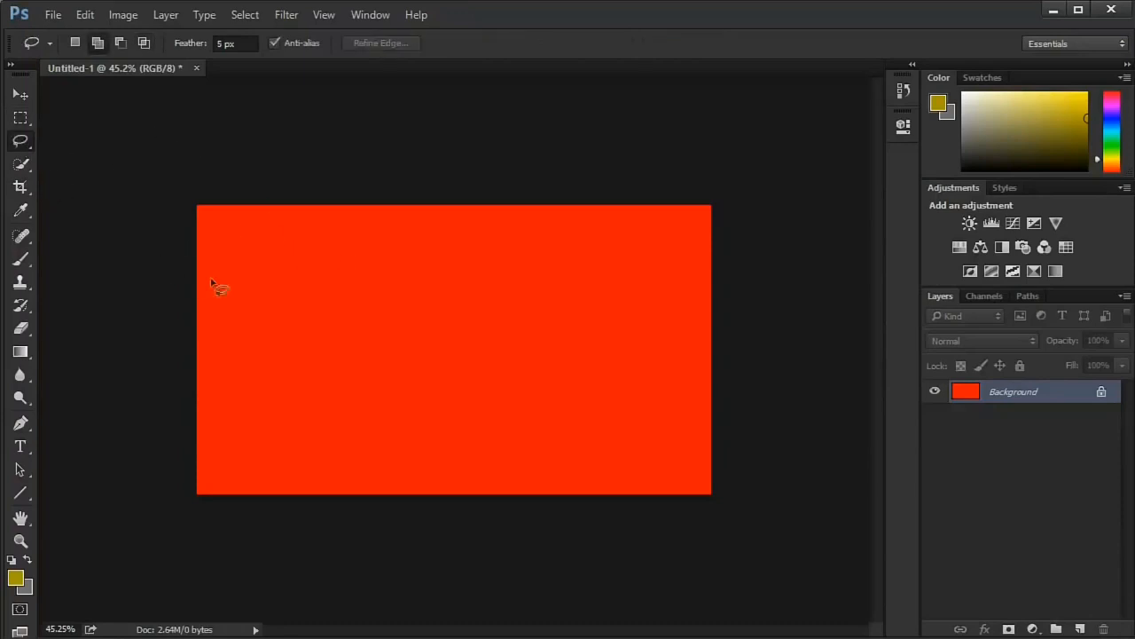
- Draw a wavy freehand Lasso selection across the middle of the canvas and add a second outline along its upper edge
mouse_move(277, 274)
mouse_down()
mouse_move(329, 377)
mouse_move(484, 417)
mouse_move(585, 324)
mouse_move(405, 257)
mouse_move(280, 284)
mouse_up()
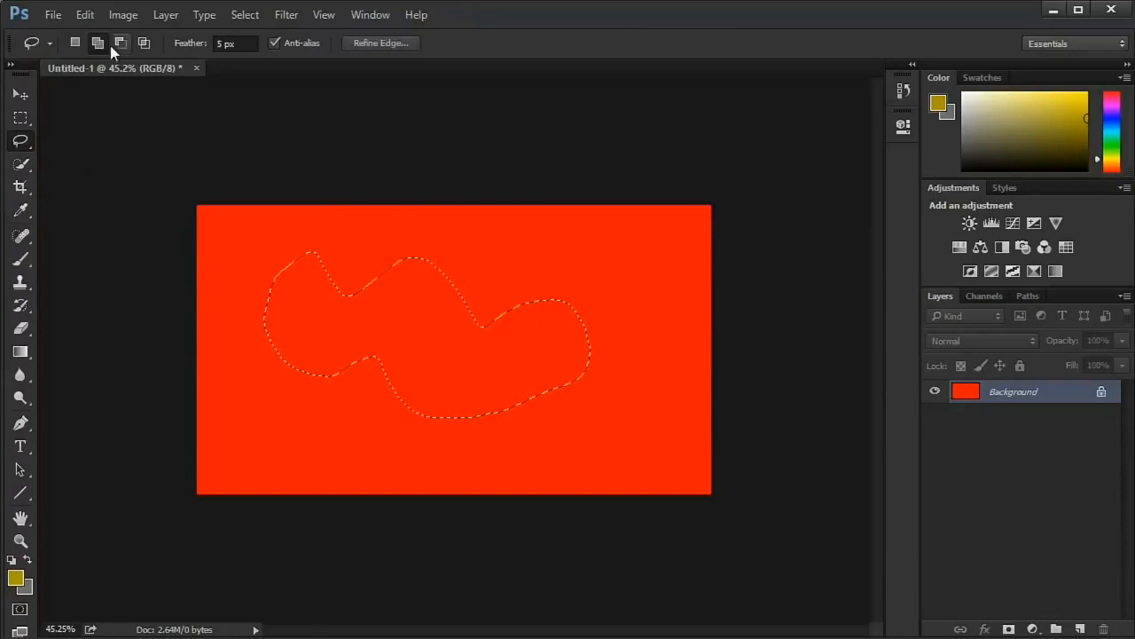
mouse_move(355, 235)
mouse_down()
mouse_move(505, 229)
mouse_move(466, 297)
mouse_up()
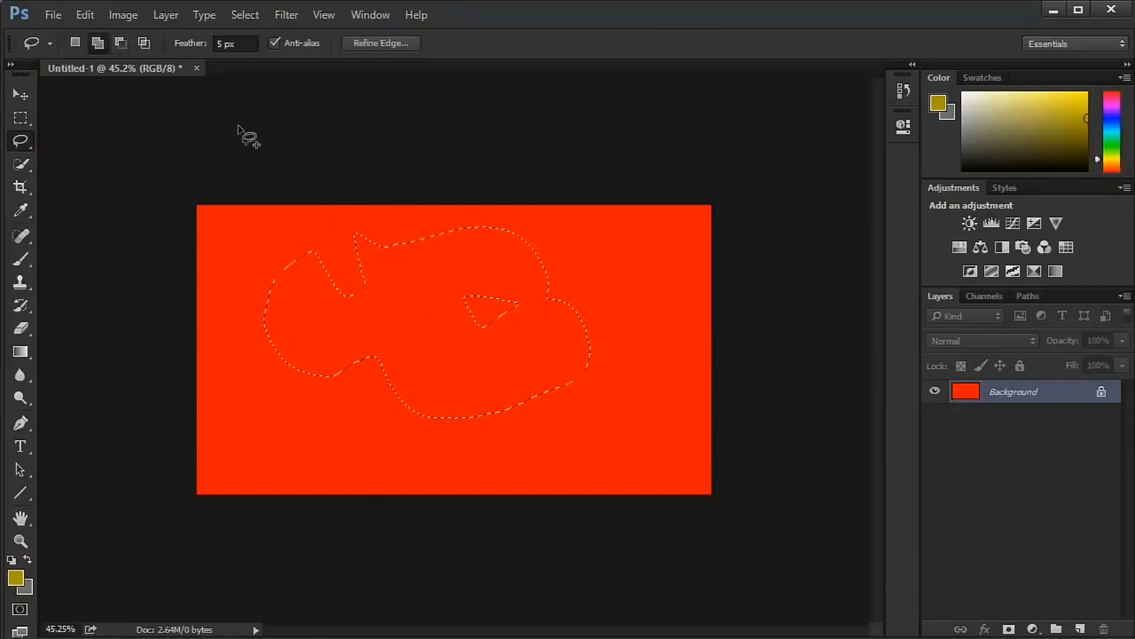
- Subtract the lower-right part of the freehand selection with the Lasso and return to New Selection mode
click(120, 43)
mouse_move(543, 297)
mouse_down()
mouse_move(621, 292)
mouse_move(590, 347)
mouse_up()
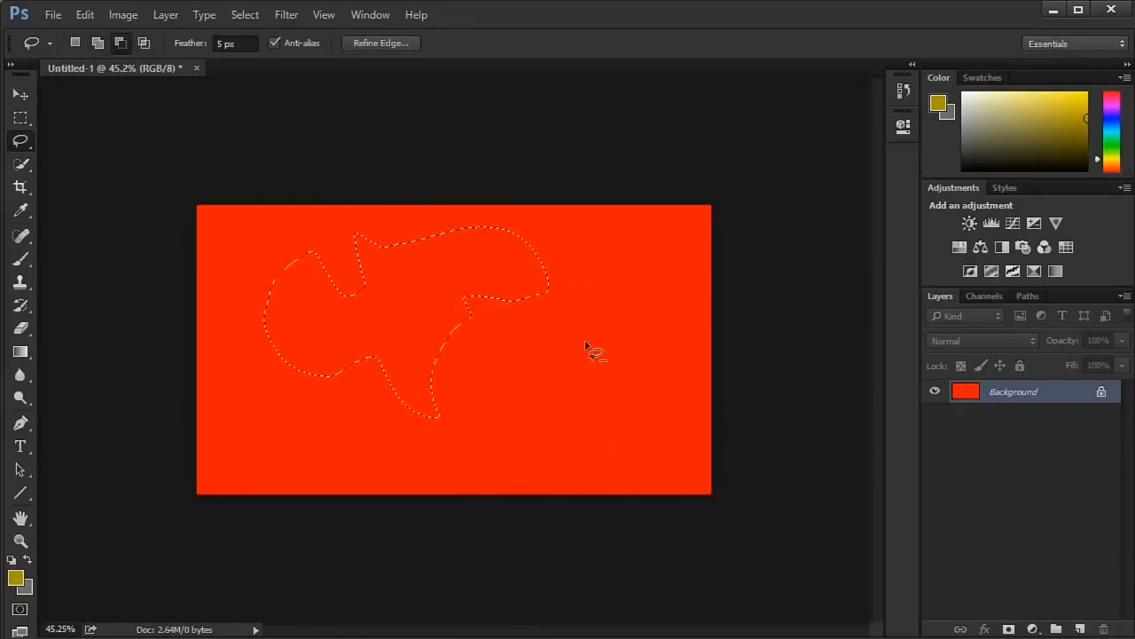
click(75, 42)
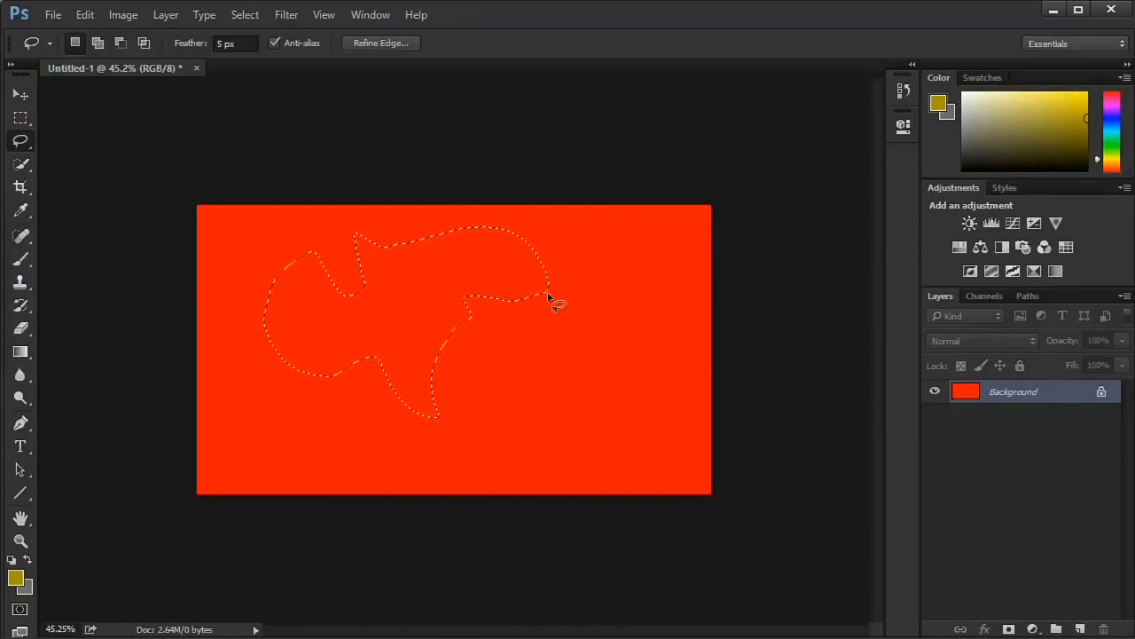
- Extend the freehand selection toward the canvas's right edge with the Lasso in temporary add mode
key(shift)
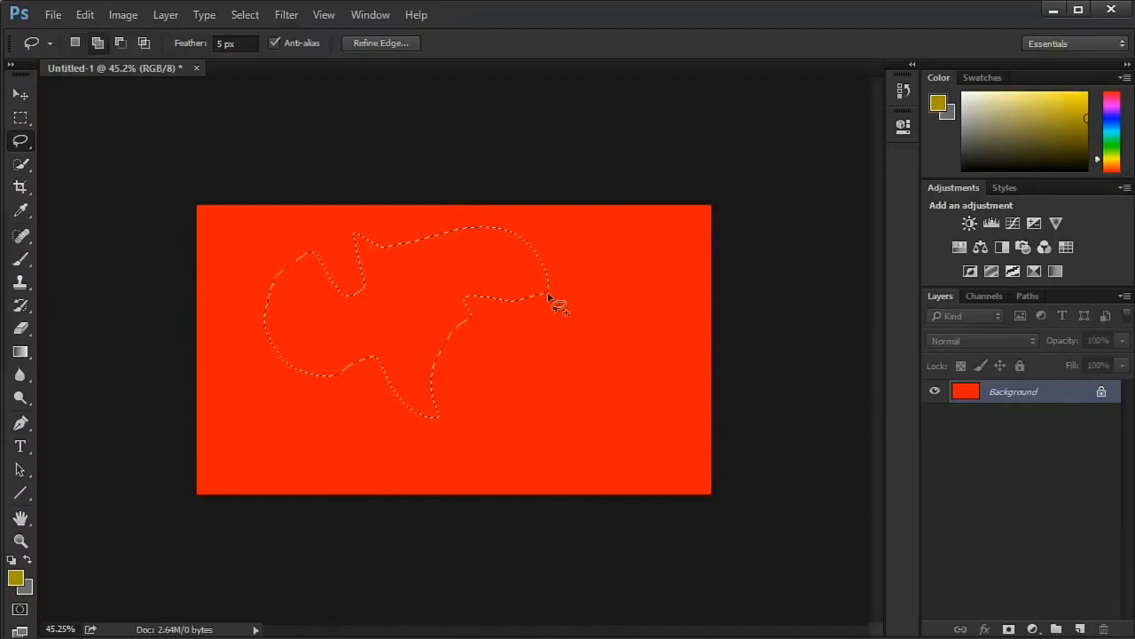
key(shift)
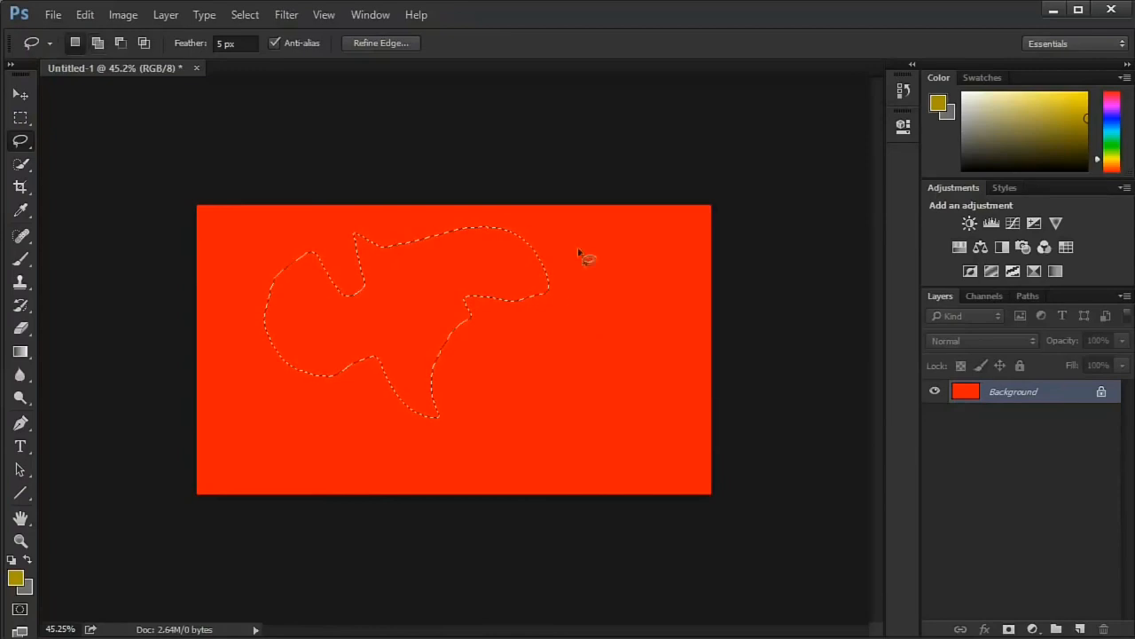
key(shift)
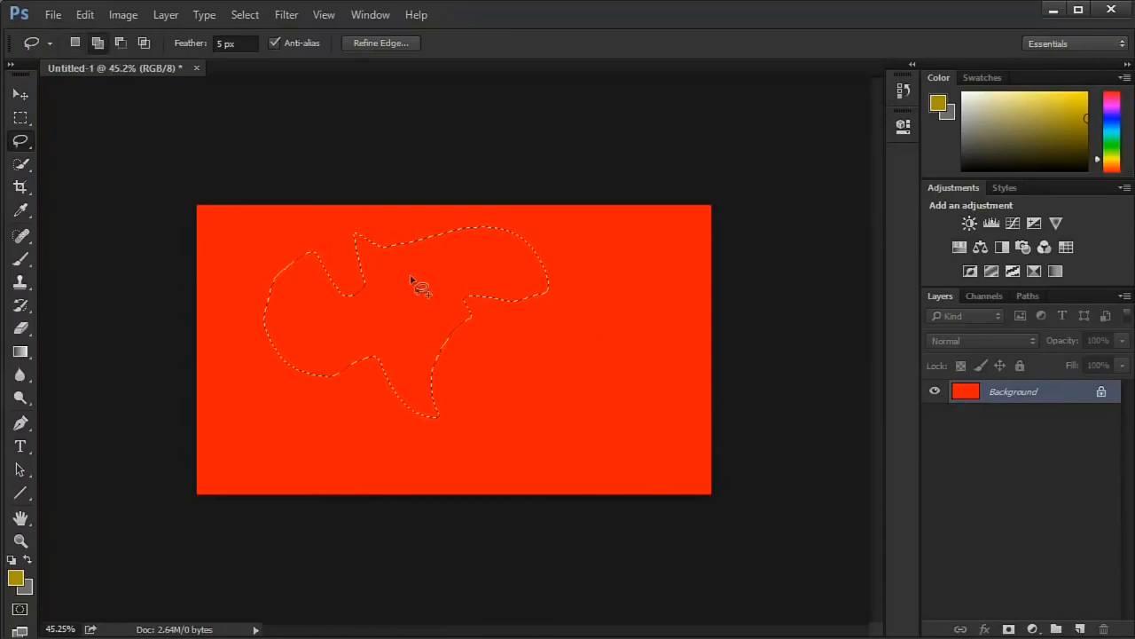
key(shift)
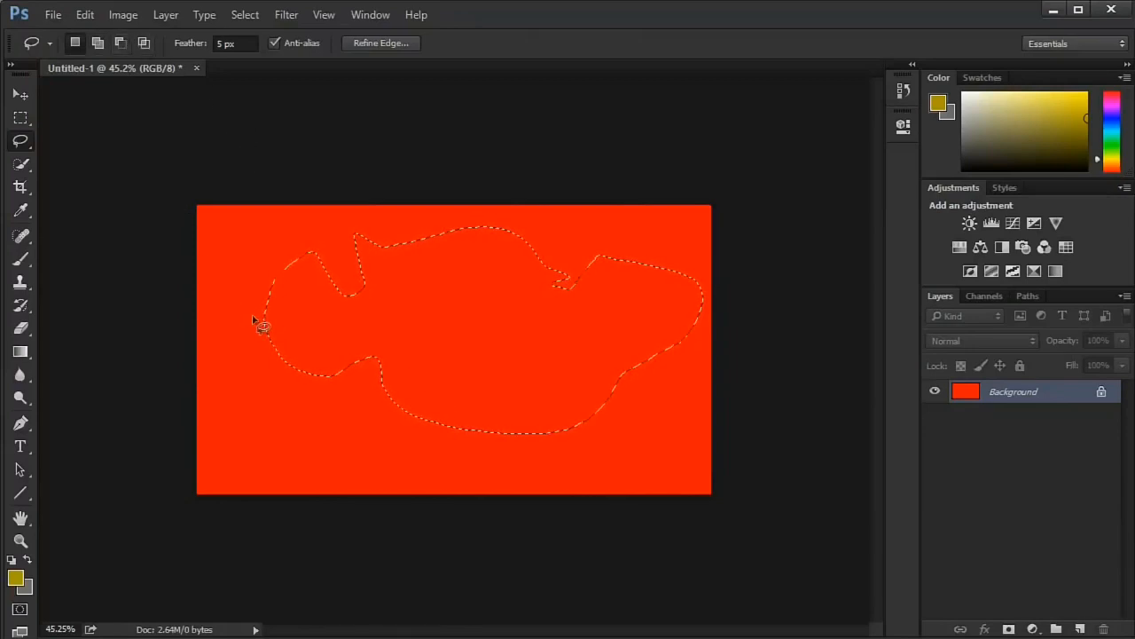
- Cut two rounded notches into the selection's lower edge in temporary subtract mode and deselect everything
key(alt)
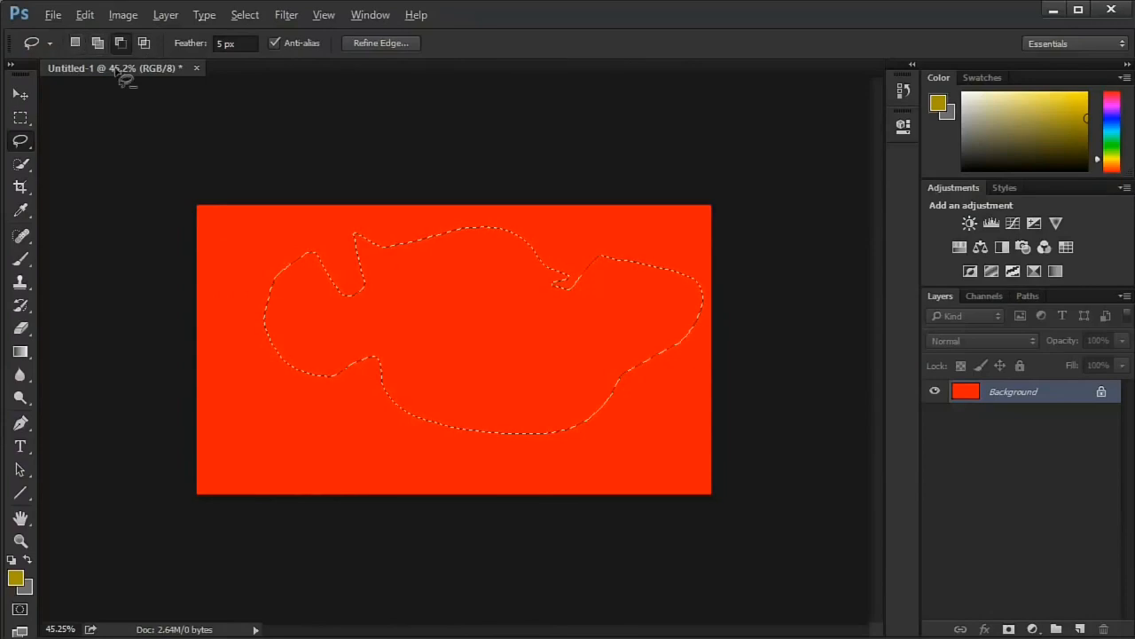
mouse_move(310, 443)
mouse_down()
mouse_move(402, 366)
mouse_move(322, 426)
mouse_up()
drag(474, 465, 486, 466)
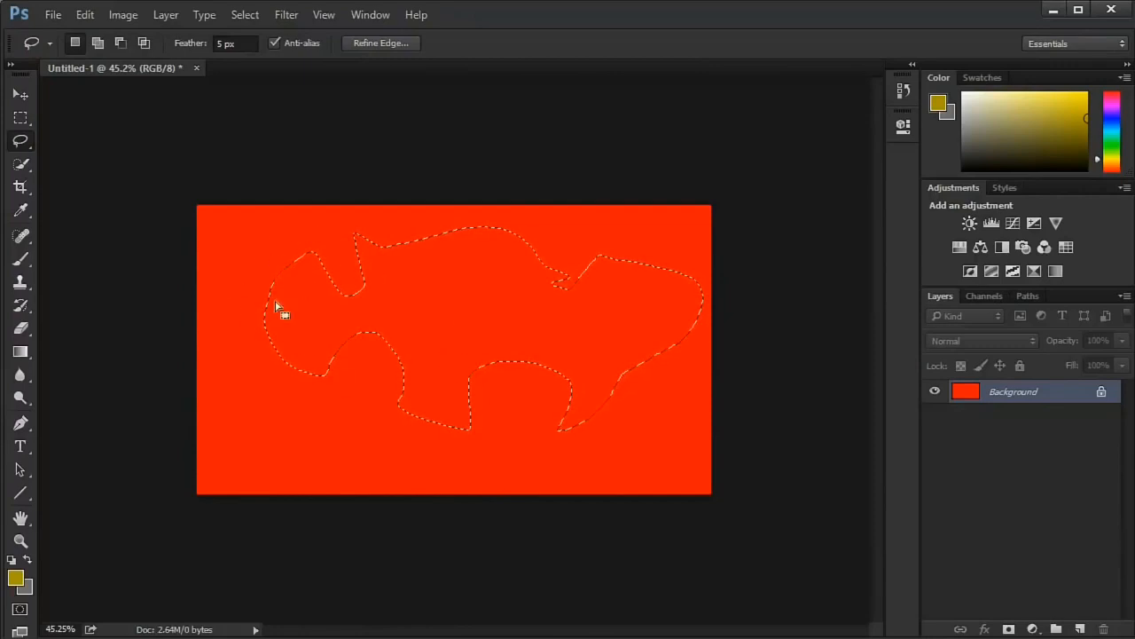
click(245, 14)
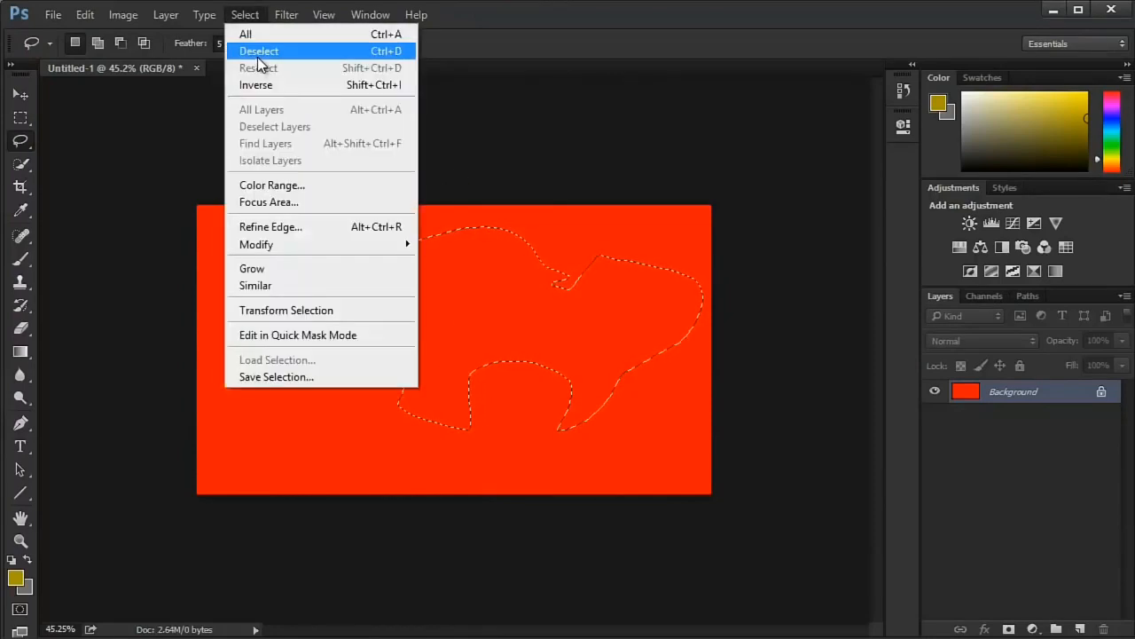
click(256, 49)
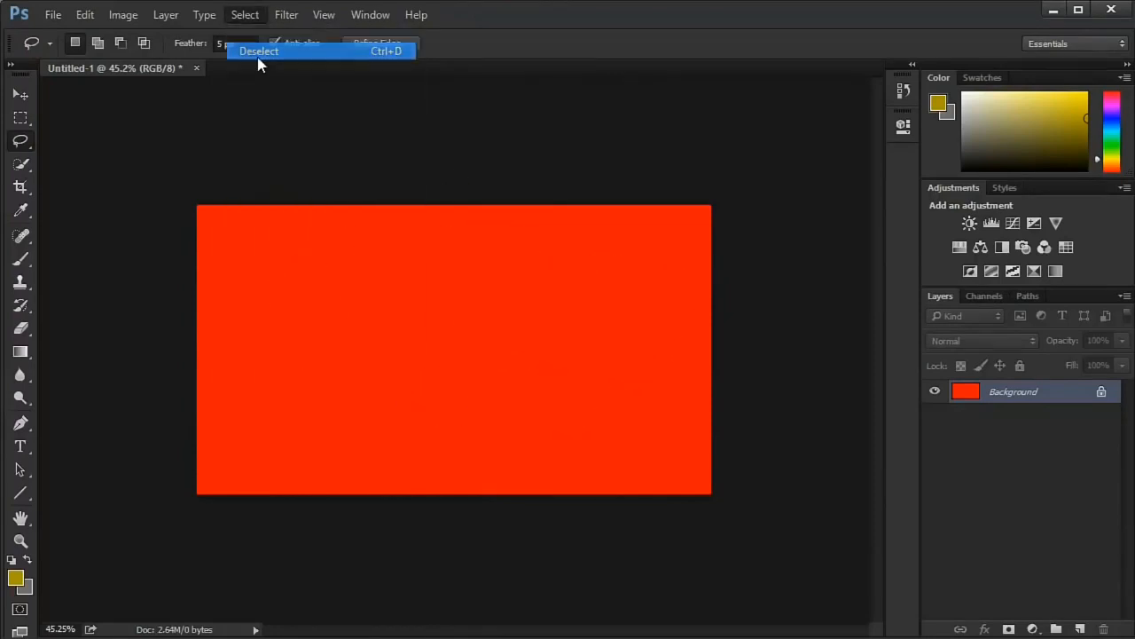
- Draw a closed zigzag selection with crossing lines over most of the canvas using the Polygonal Lasso
right_click(25, 144)
click(115, 150)
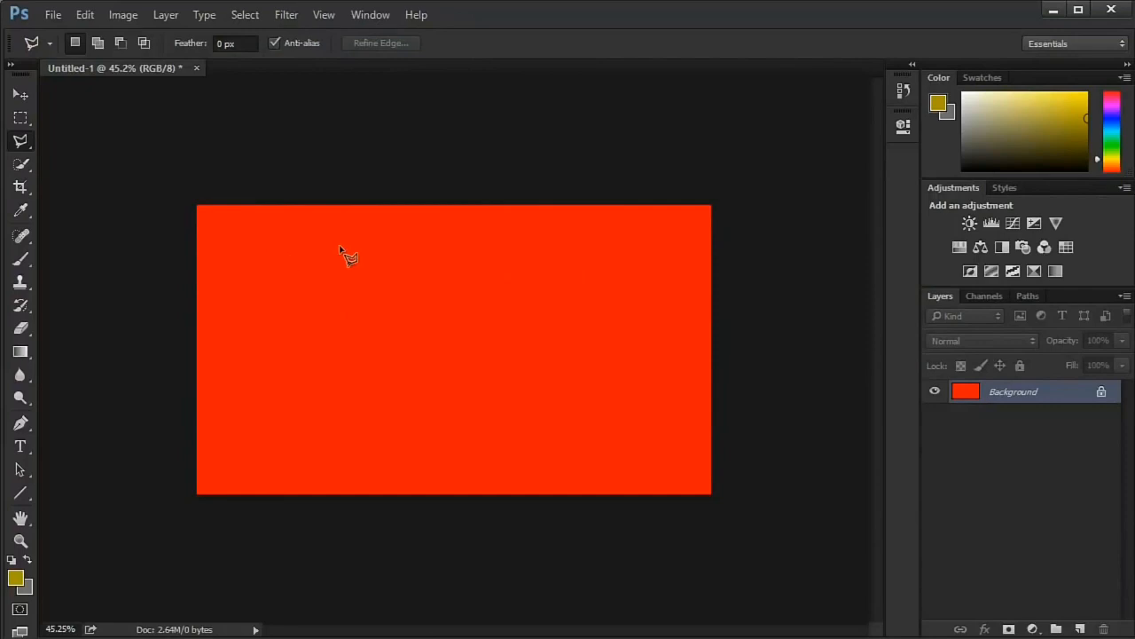
click(273, 251)
click(222, 275)
click(236, 398)
click(262, 464)
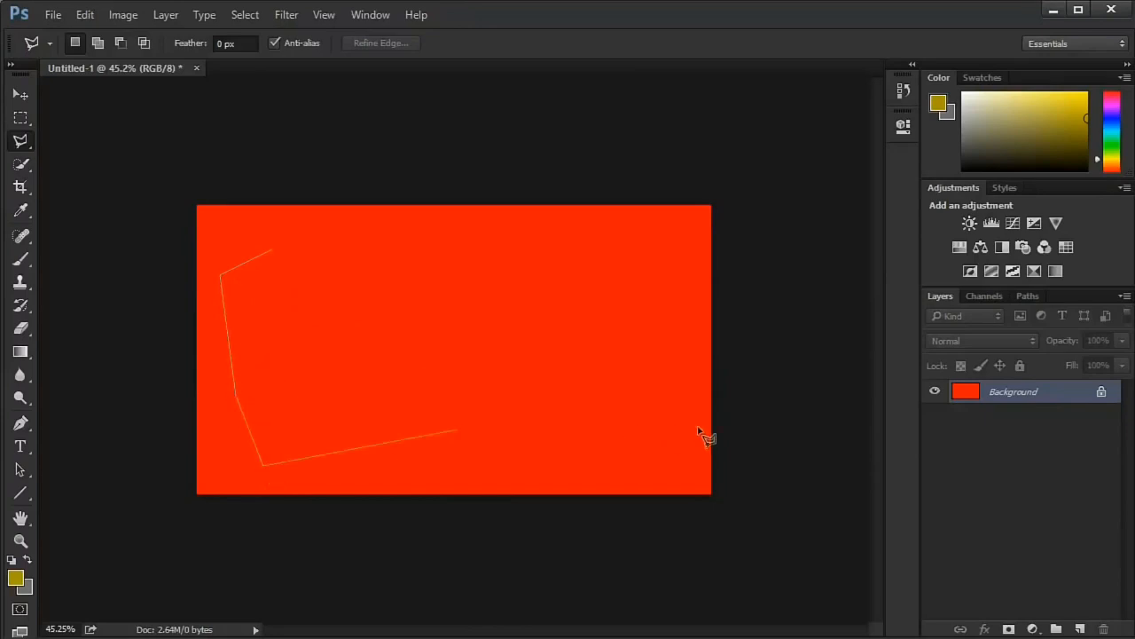
click(700, 427)
click(633, 335)
click(506, 390)
click(543, 256)
click(429, 331)
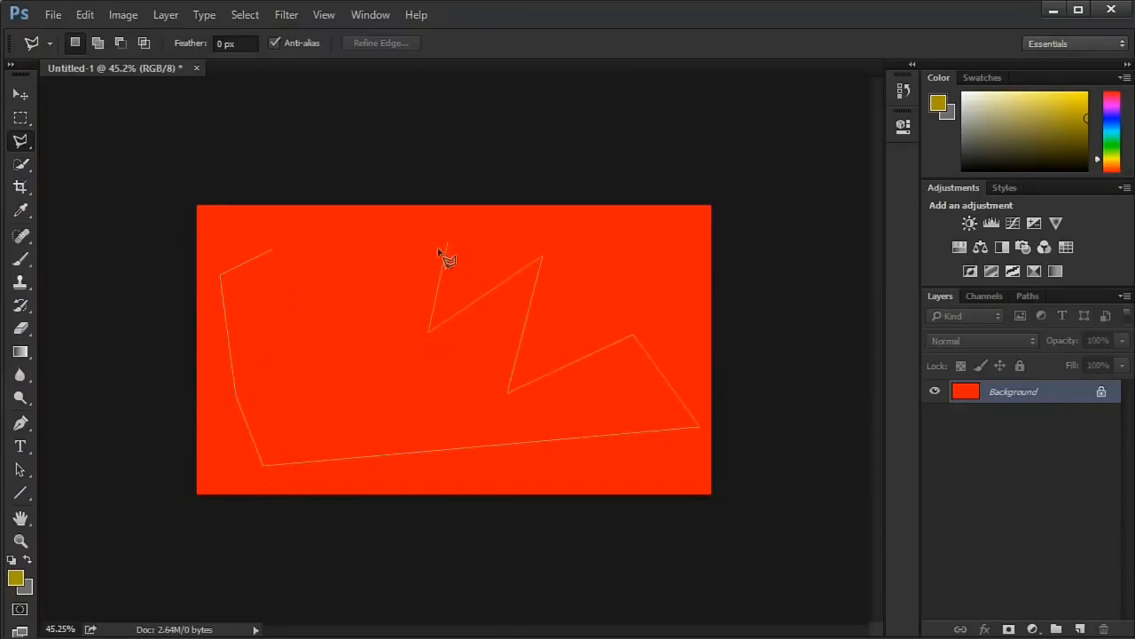
click(447, 242)
click(323, 356)
click(337, 246)
click(252, 330)
click(650, 286)
click(670, 231)
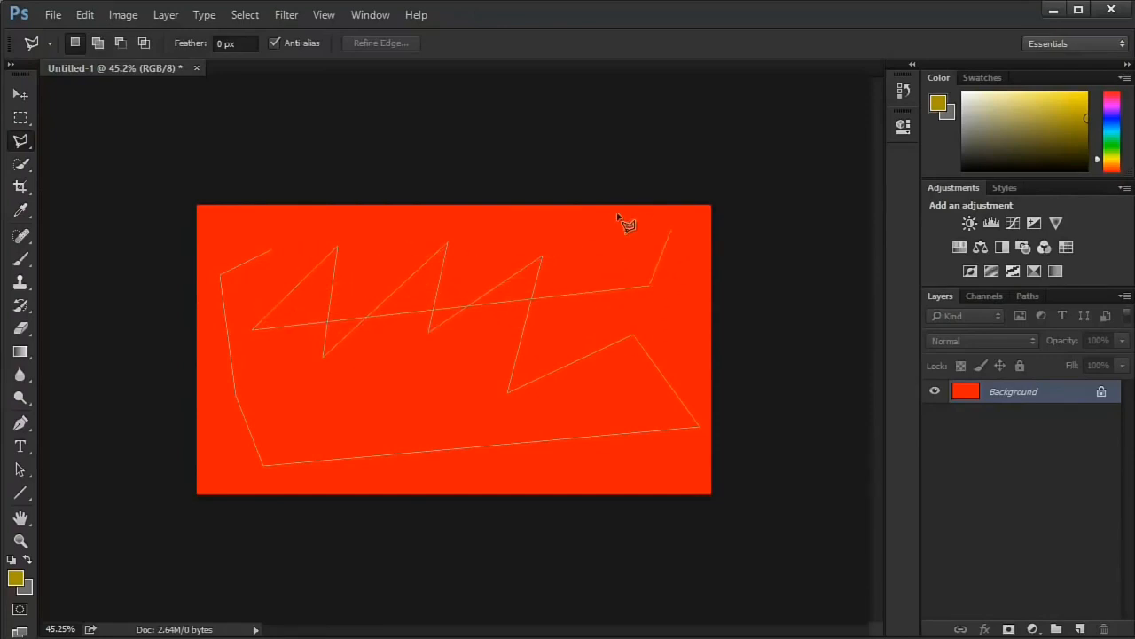
click(566, 245)
click(275, 252)
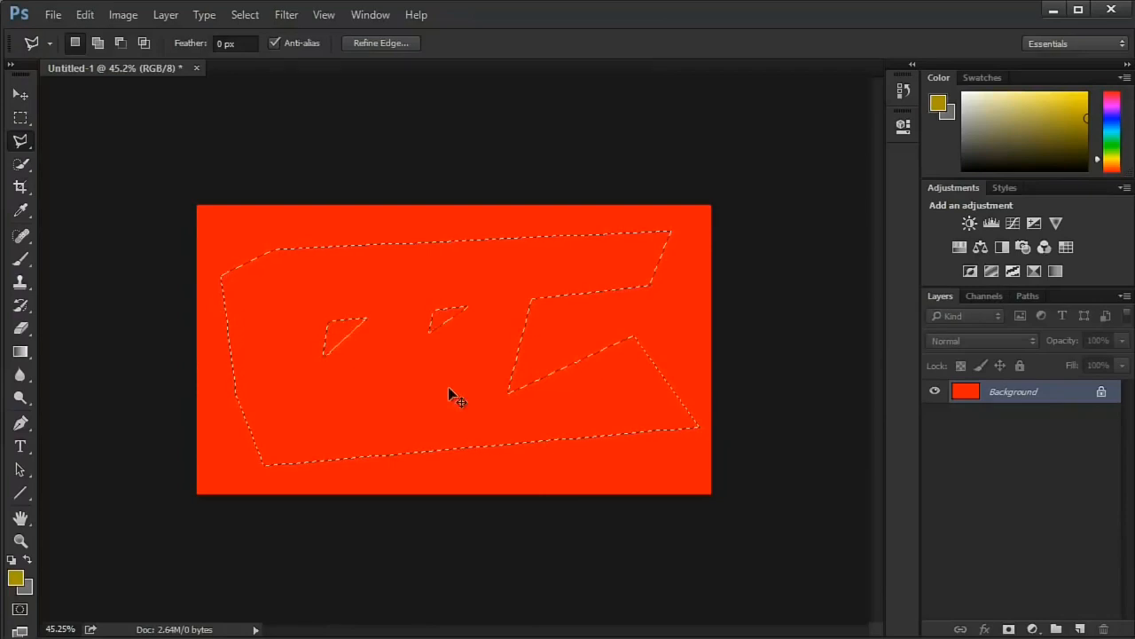
- Deselect the zigzag shape and draw a new self-crossing Polygonal Lasso selection across the canvas, closing it away from its starting point
key(ctrl+d)
click(309, 270)
click(319, 387)
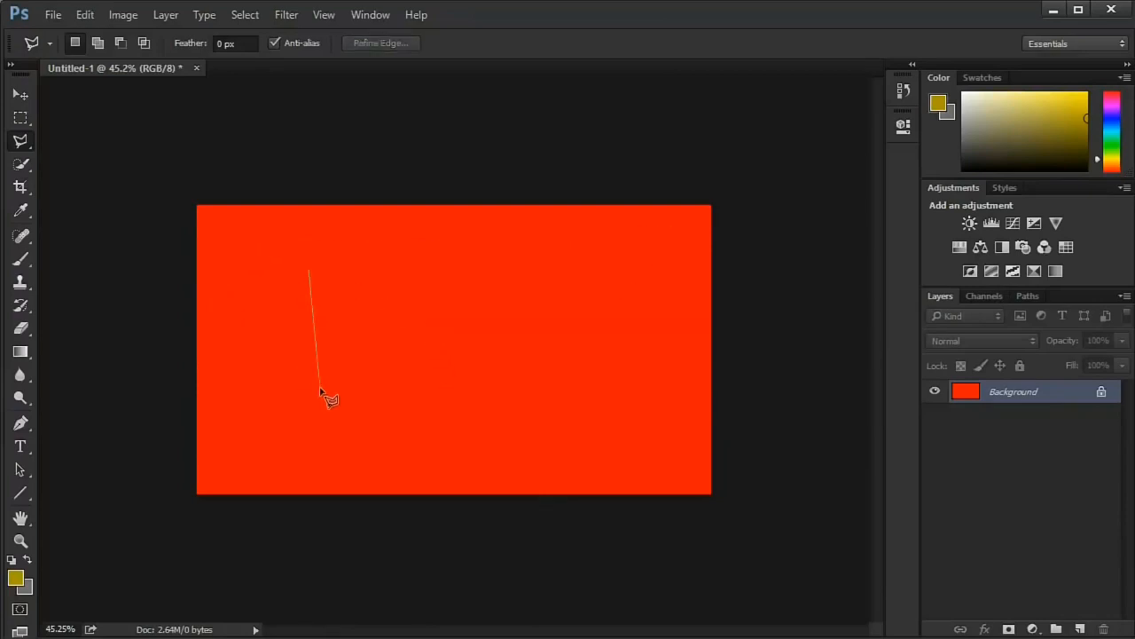
click(514, 431)
click(610, 293)
click(186, 314)
click(401, 257)
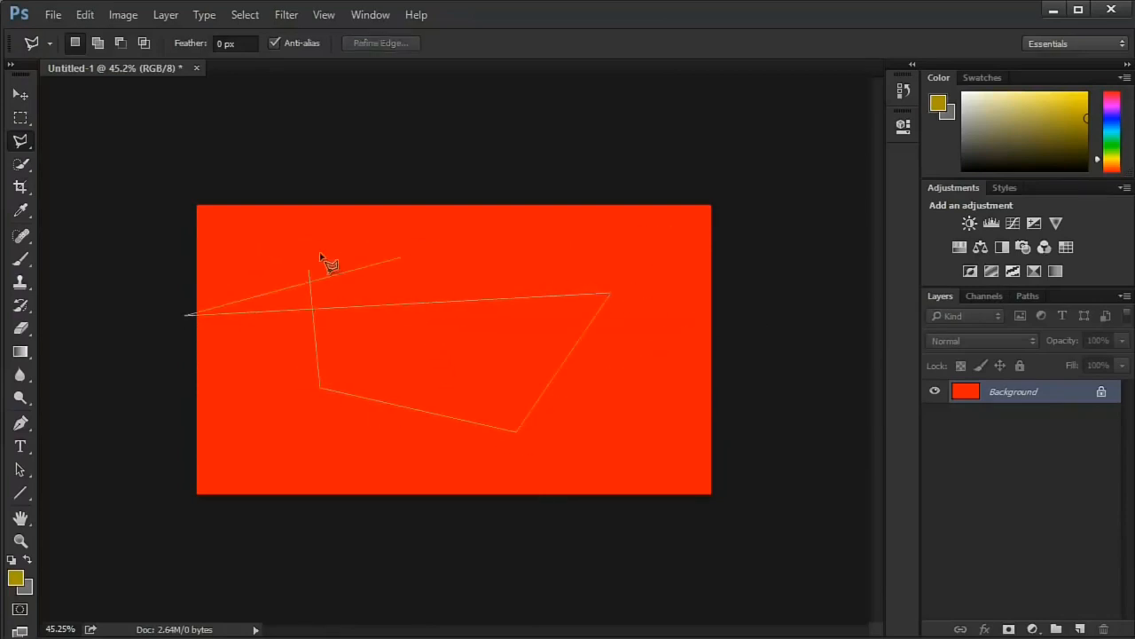
click(279, 250)
click(330, 228)
click(324, 286)
click(280, 274)
click(303, 357)
click(412, 266)
click(253, 271)
click(395, 236)
click(211, 402)
click(321, 387)
click(486, 366)
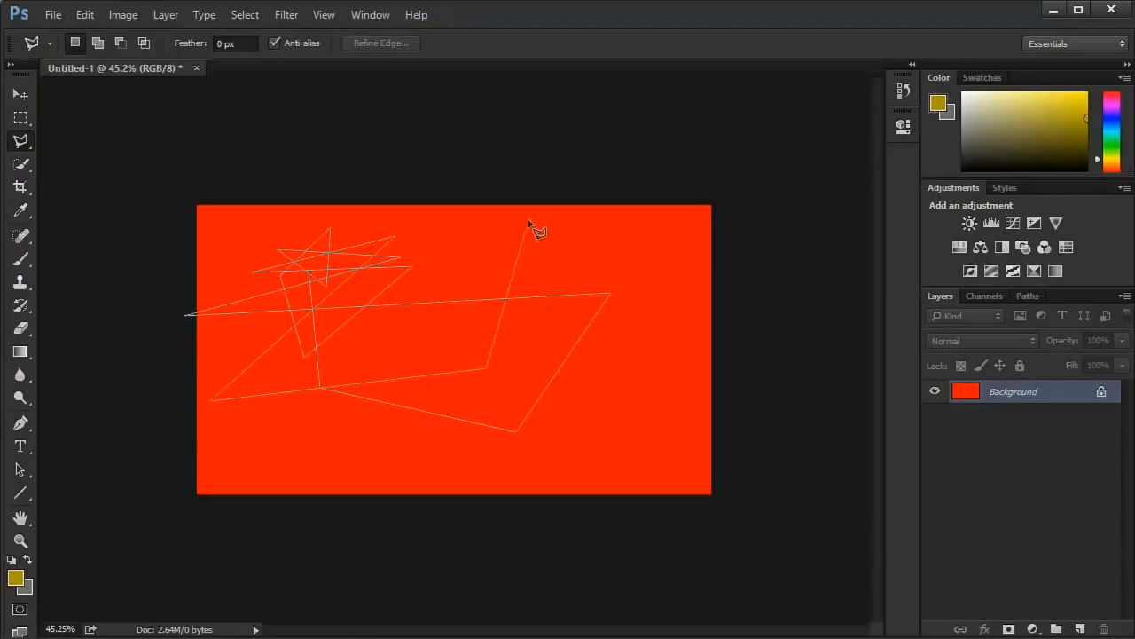
click(530, 220)
click(612, 376)
click(419, 341)
click(448, 231)
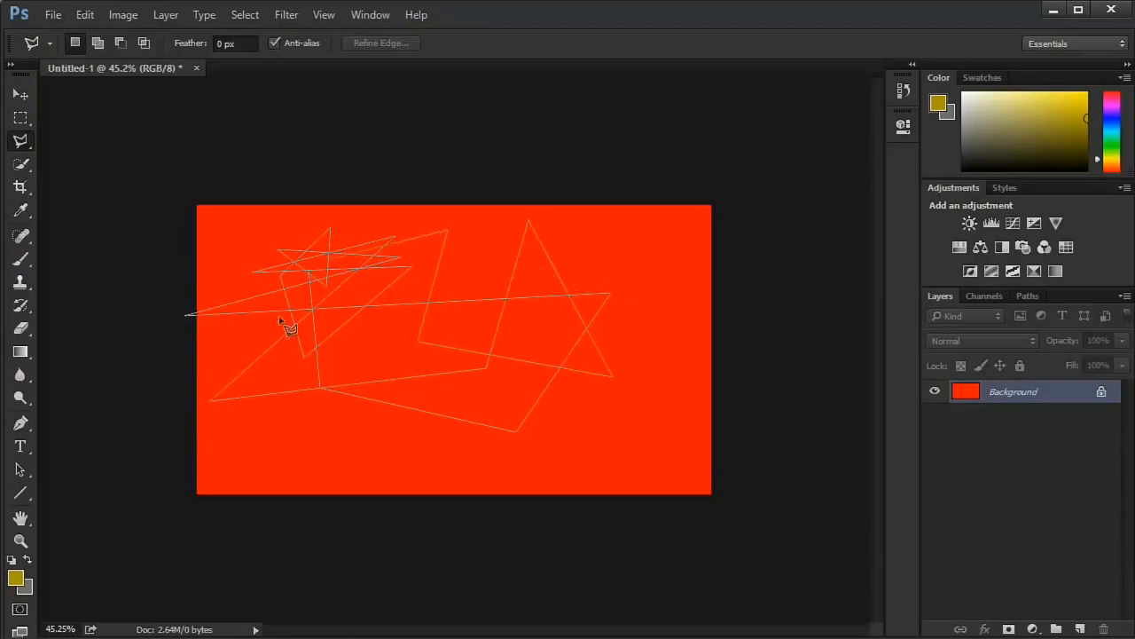
double_click(619, 253)
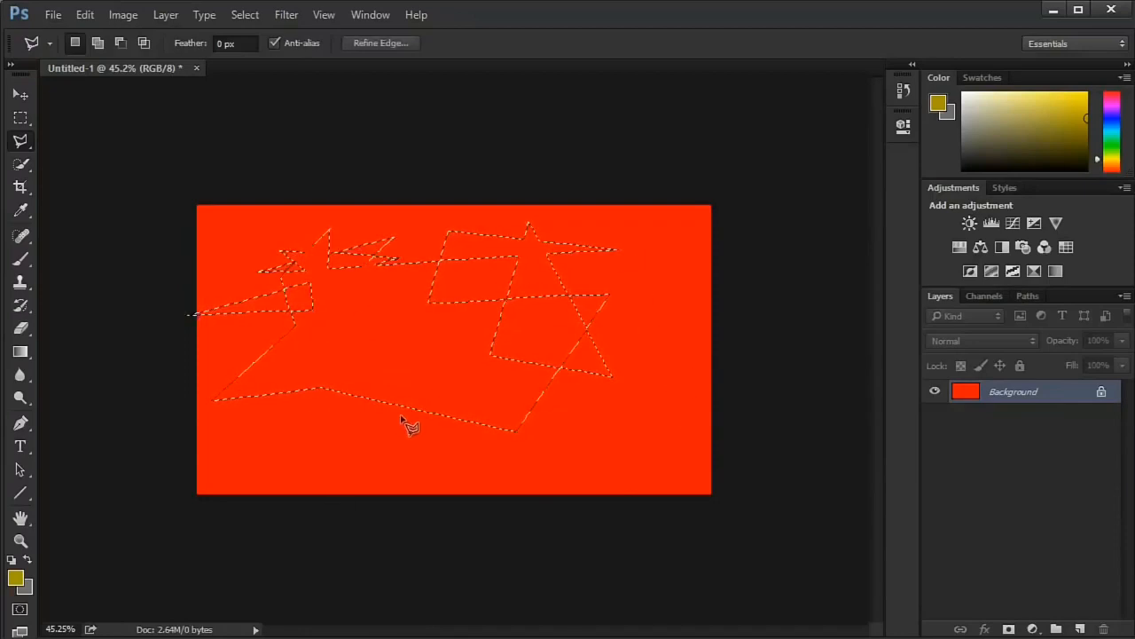
- Add a slanted four-sided area, from the upper right to the canvas's lower middle, to the polygonal selection
click(97, 43)
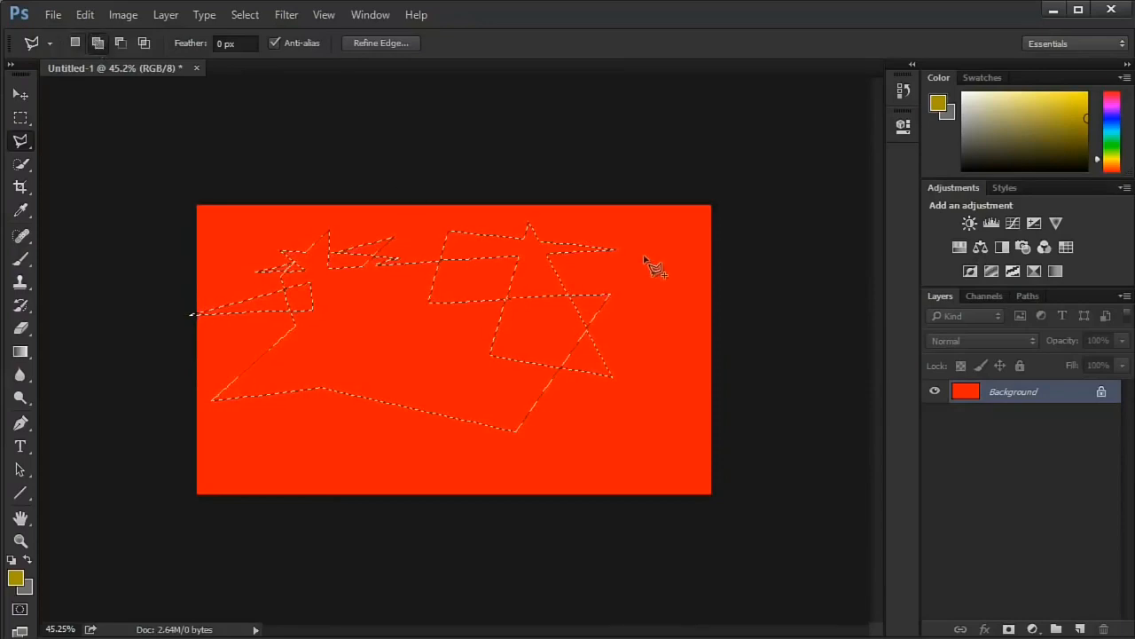
click(628, 233)
click(550, 464)
click(355, 464)
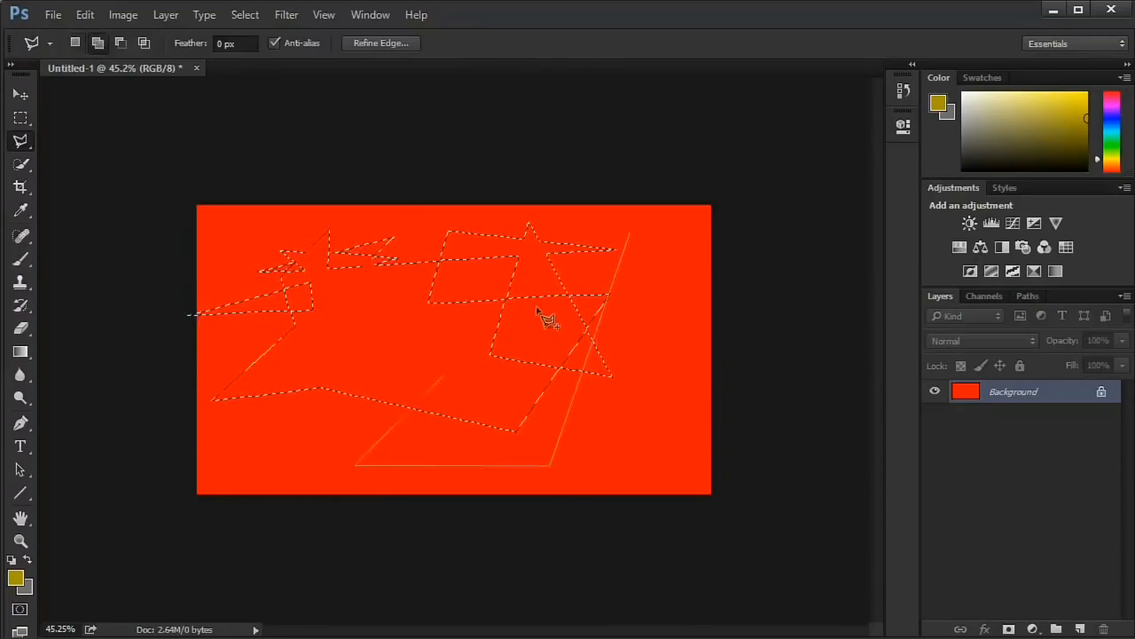
click(630, 237)
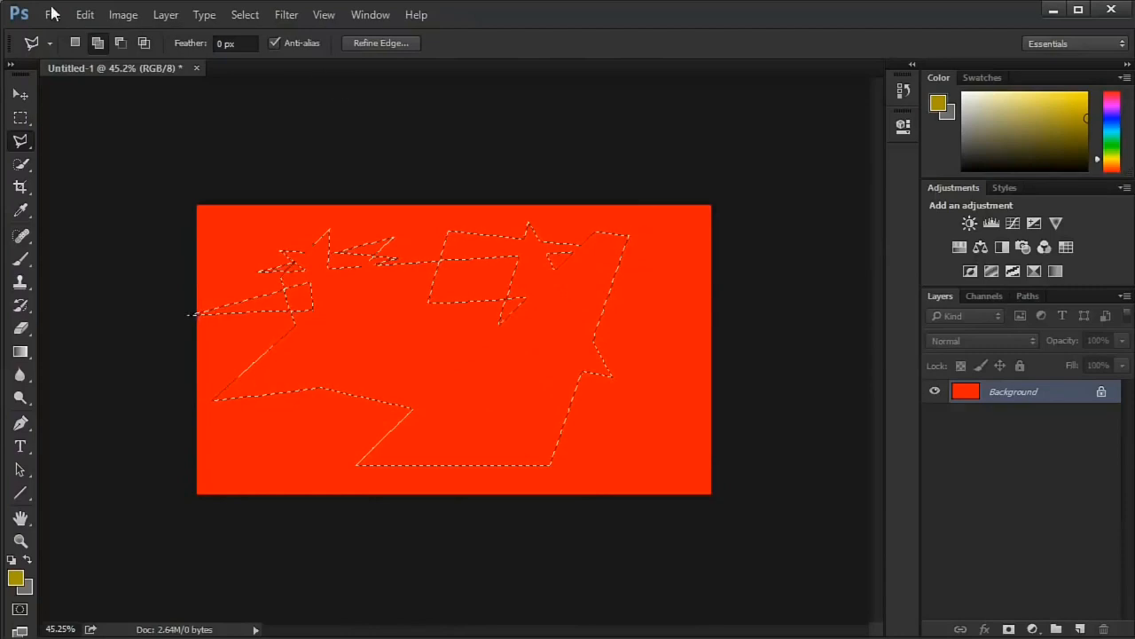
- Subtract a four-sided area along the bottom of the canvas from the polygonal selection, trimming its lower edge
click(602, 416)
click(264, 425)
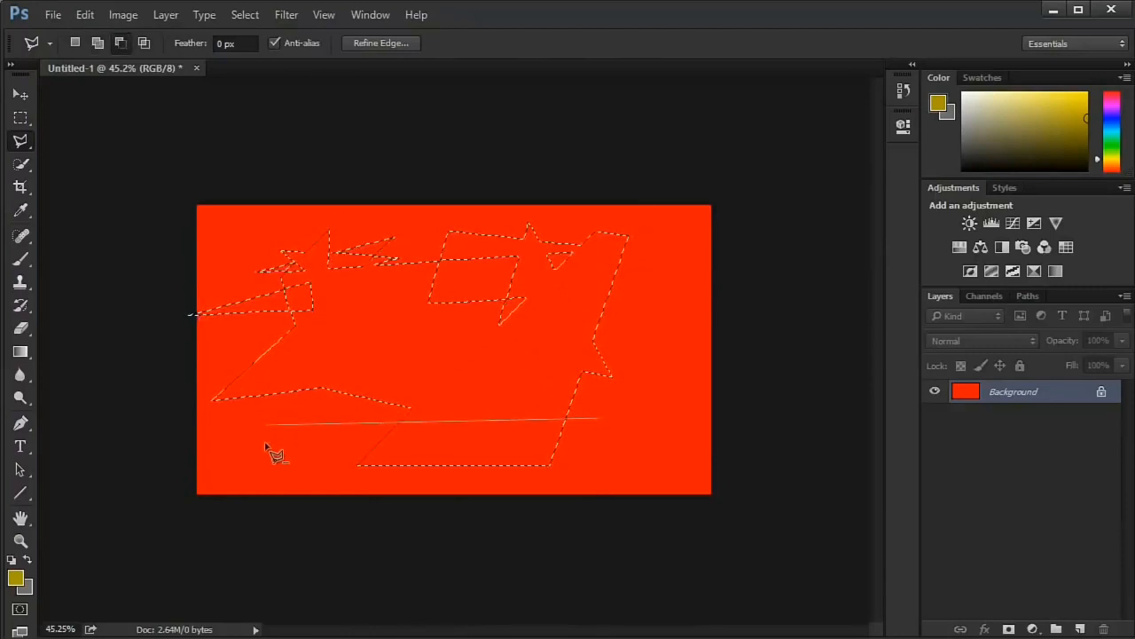
click(260, 477)
click(727, 586)
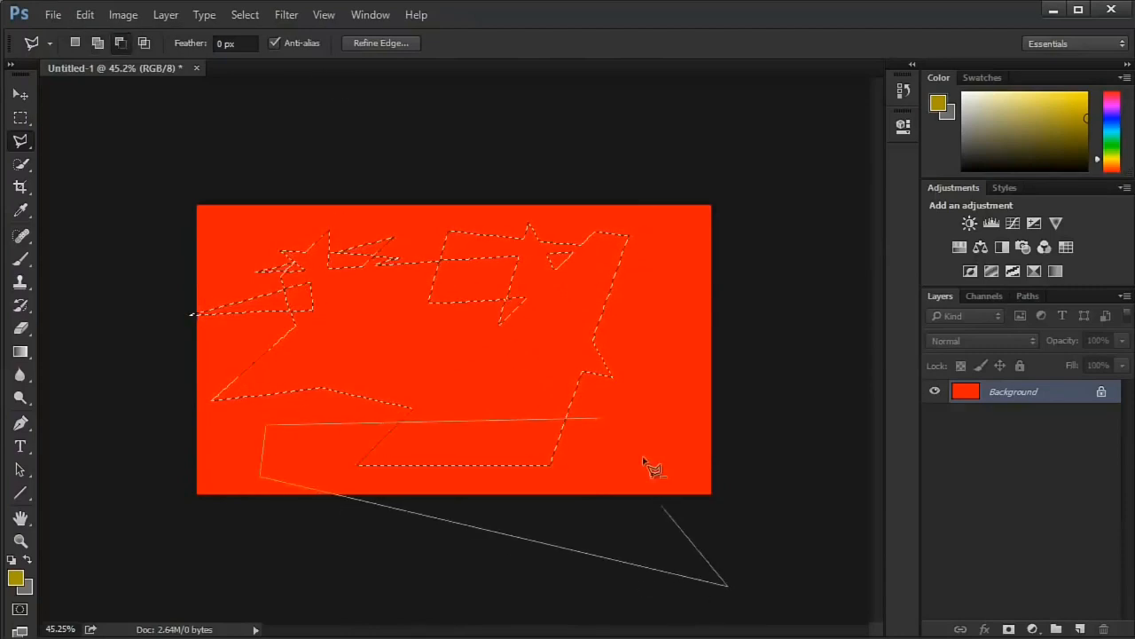
click(602, 419)
- Intersect the polygonal selection with a tall four-sided area in the left half of the canvas, and deselect everything
click(146, 43)
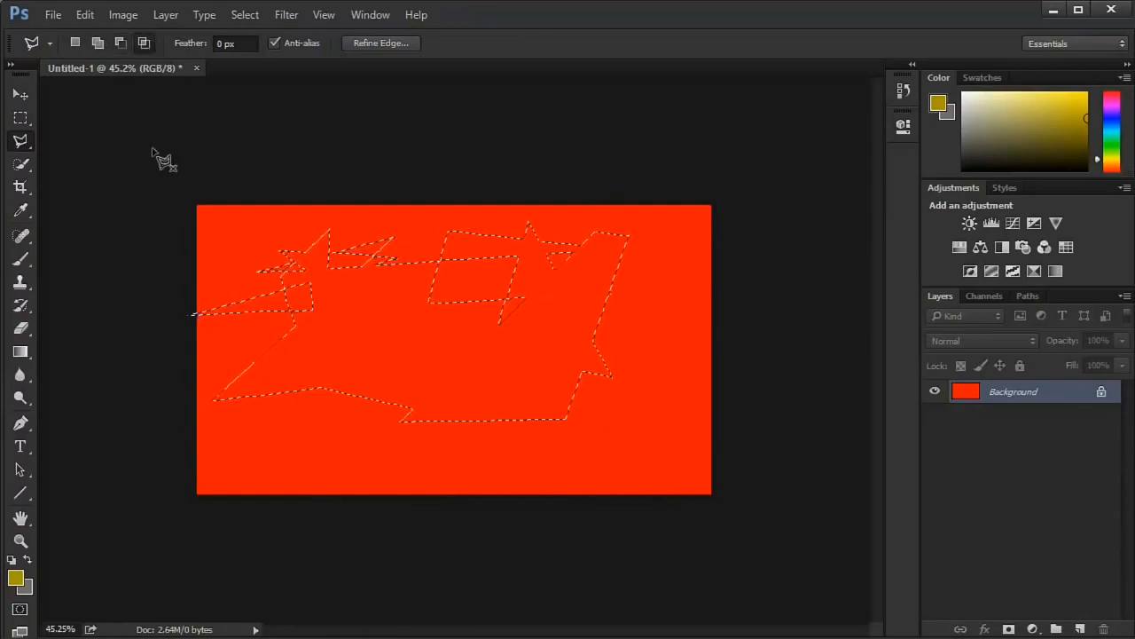
click(299, 229)
click(273, 434)
click(503, 452)
click(443, 217)
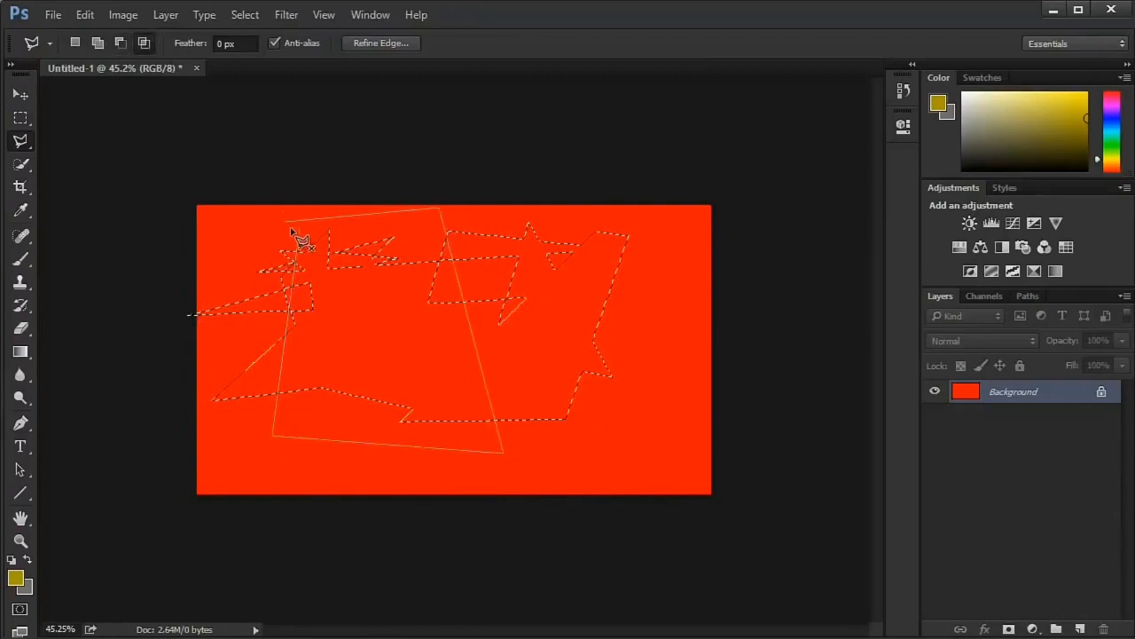
click(302, 231)
key(ctrl+d)
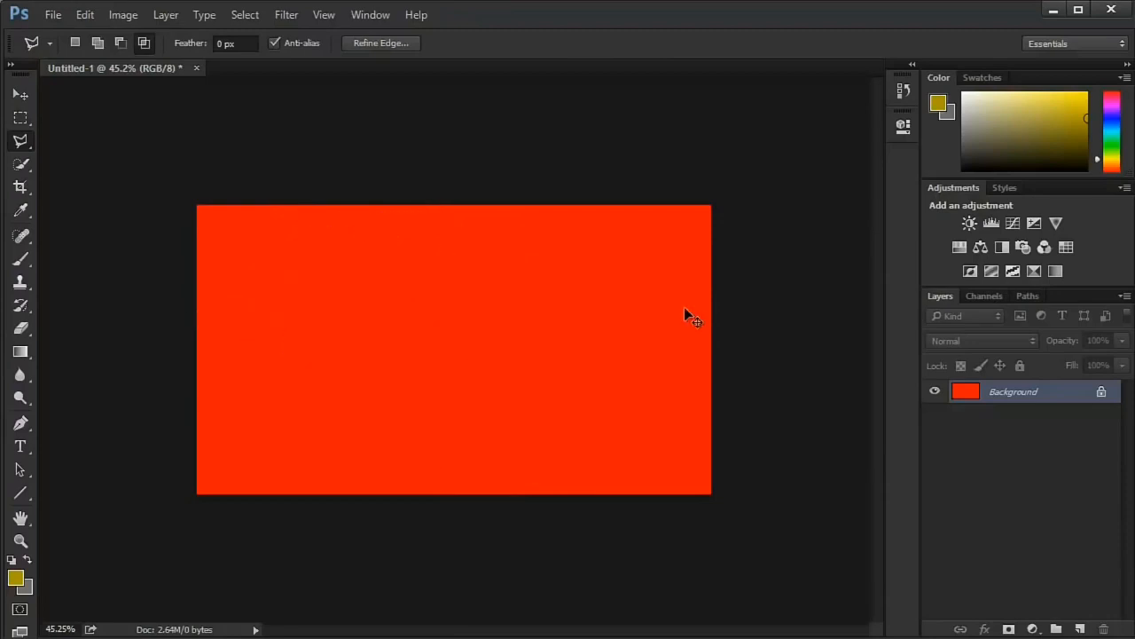
- Select the entire red canvas by brushing over it with the Quick Selection tool at size 175
click(19, 94)
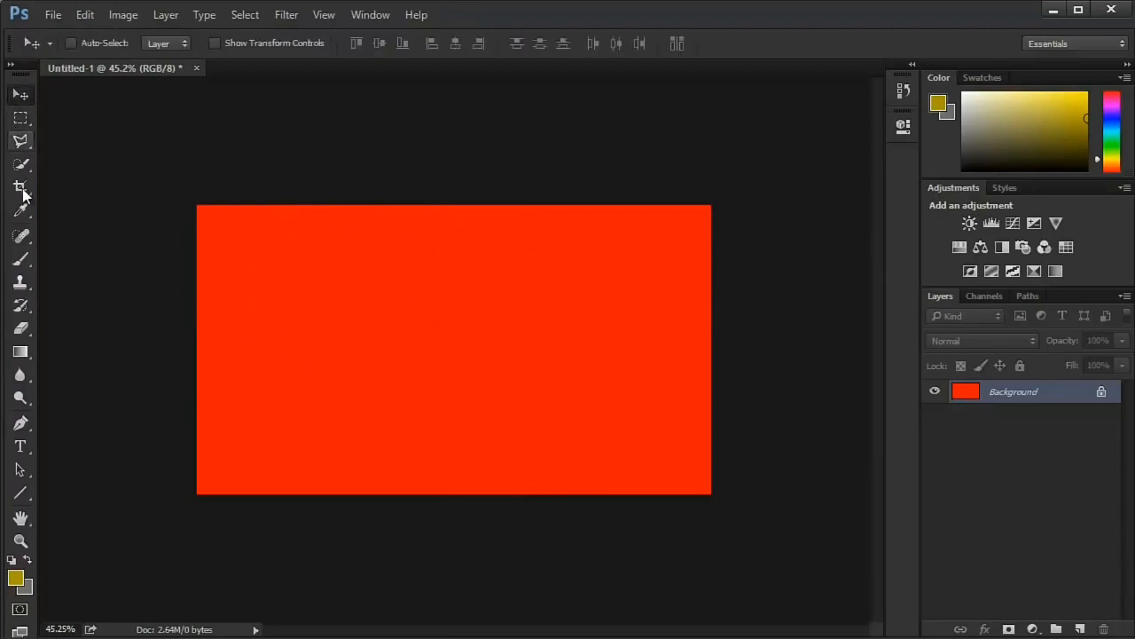
drag(20, 164, 66, 159)
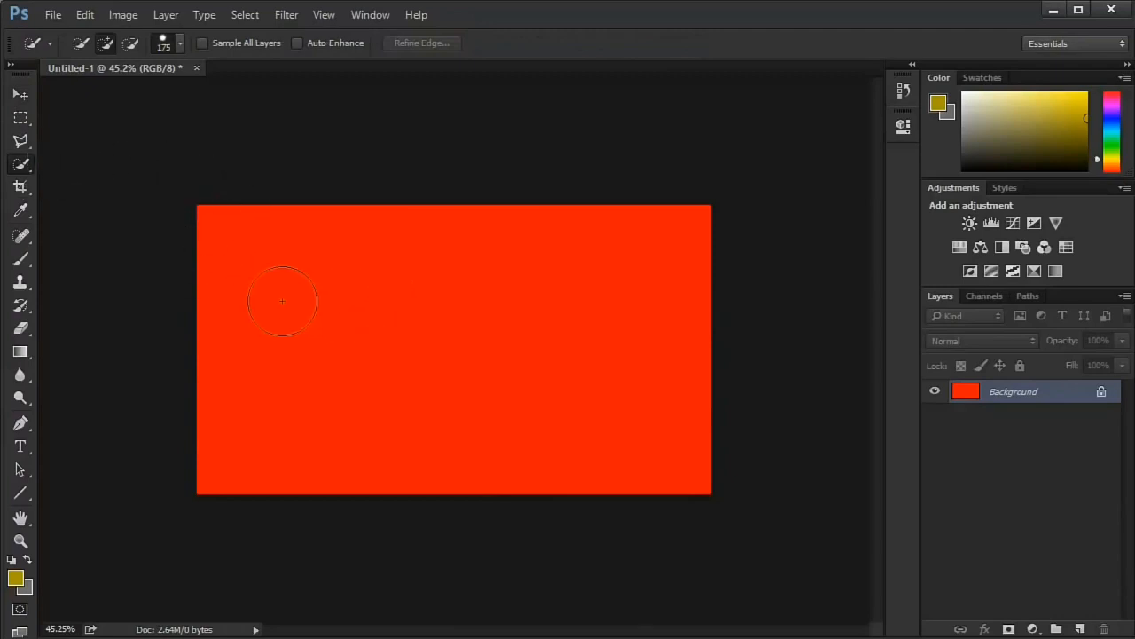
drag(365, 309, 346, 310)
drag(461, 318, 388, 310)
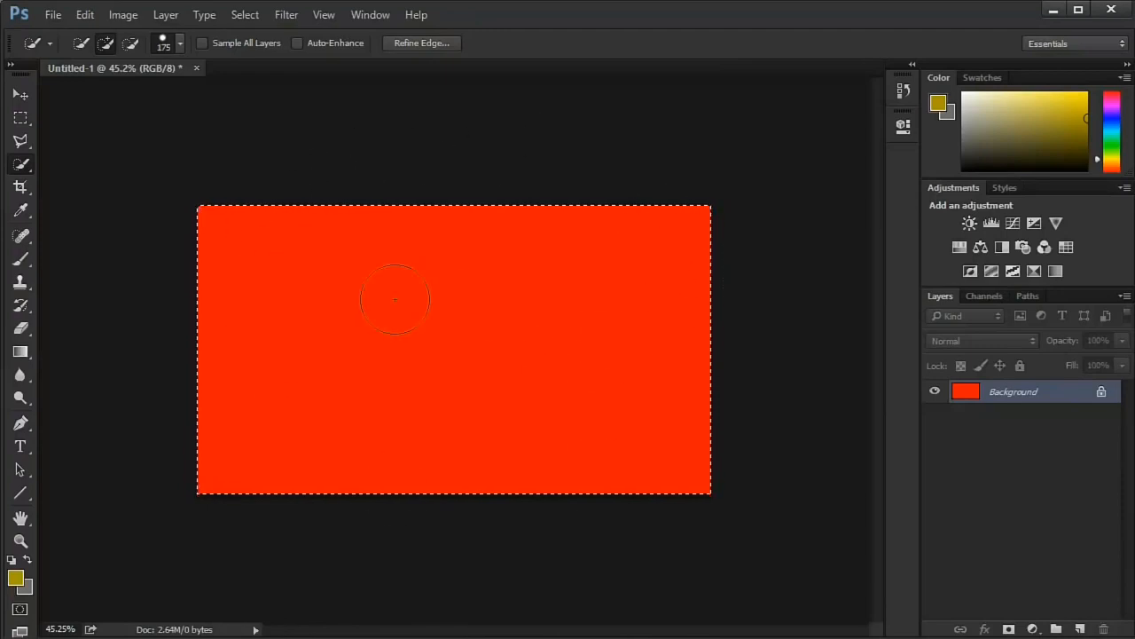
- Deselect the red canvas and set the Quick Selection tool to subtract from the selection
click(20, 166)
click(33, 157)
click(81, 42)
key(ctrl+d)
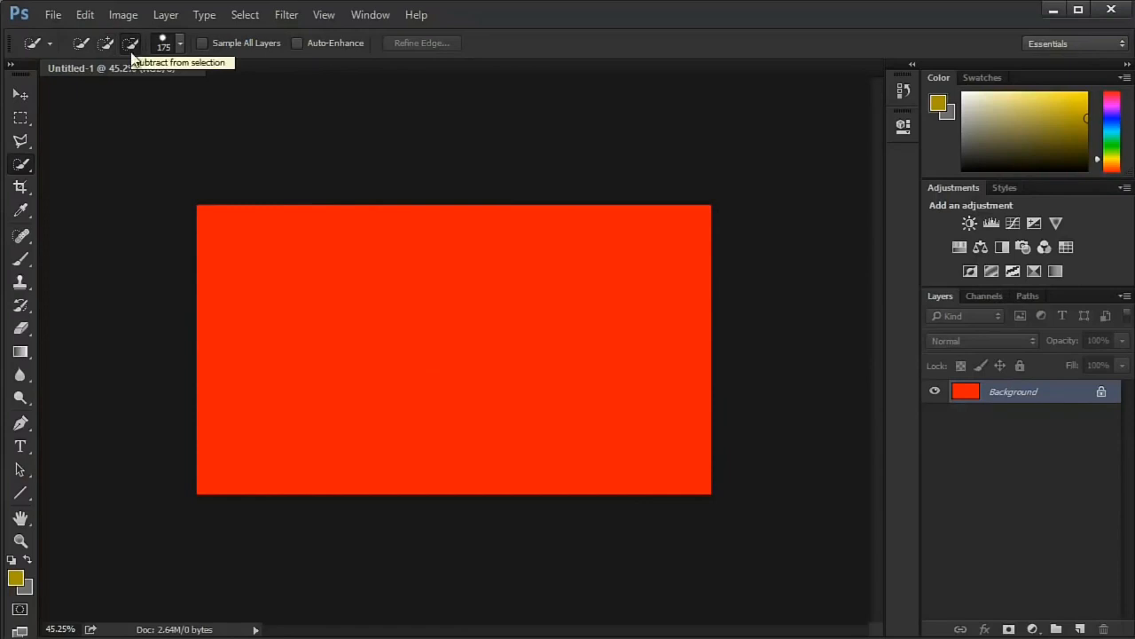
click(21, 117)
drag(342, 200, 610, 414)
click(328, 275)
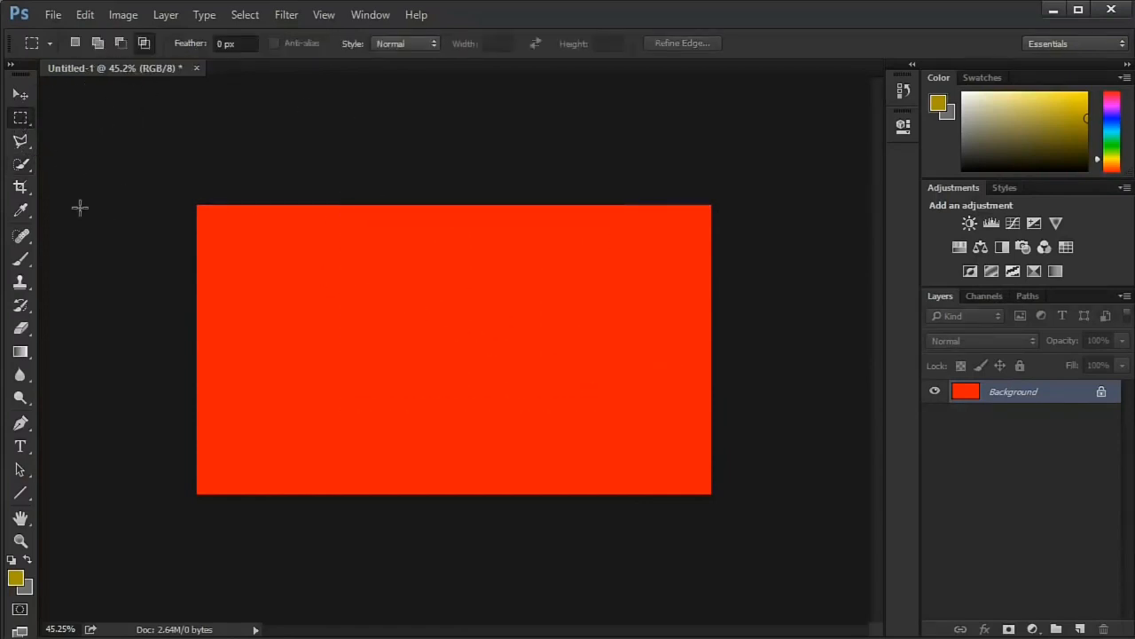
- Brush across the red canvas with the Quick Selection tool to select it all, and clear that selection
click(20, 164)
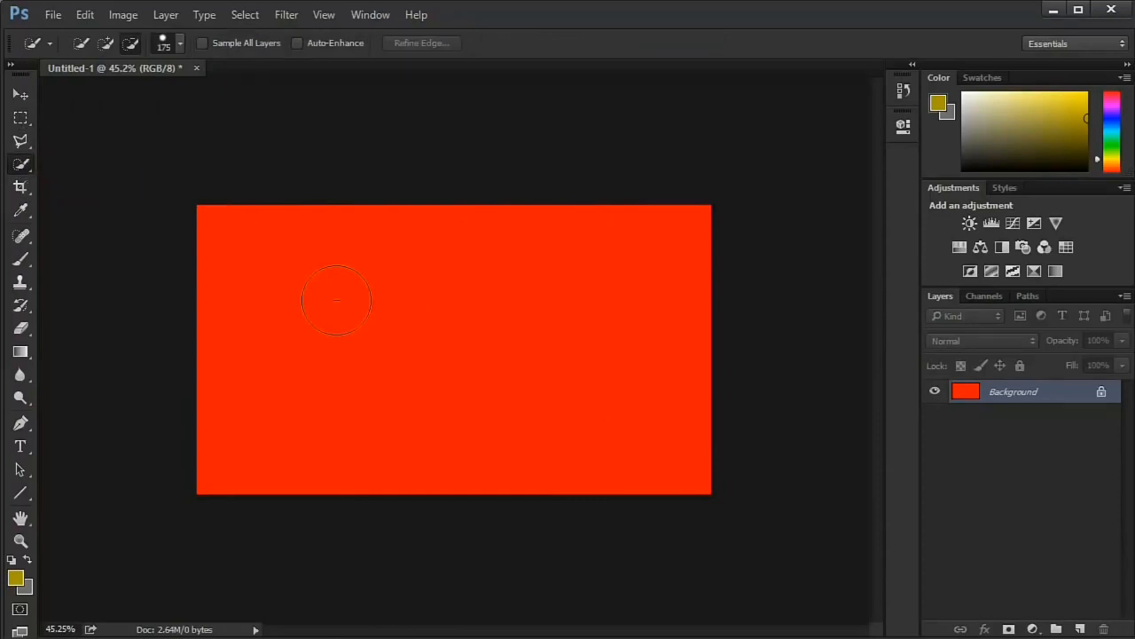
mouse_move(258, 345)
mouse_down()
mouse_move(499, 347)
mouse_move(450, 336)
mouse_up()
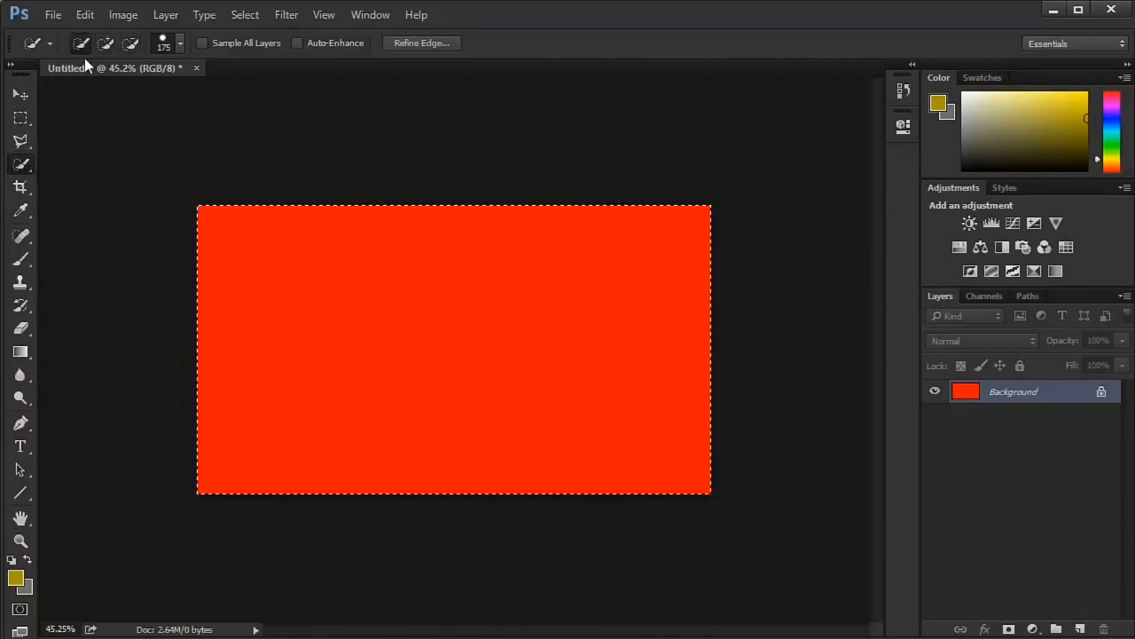
key(ctrl+d)
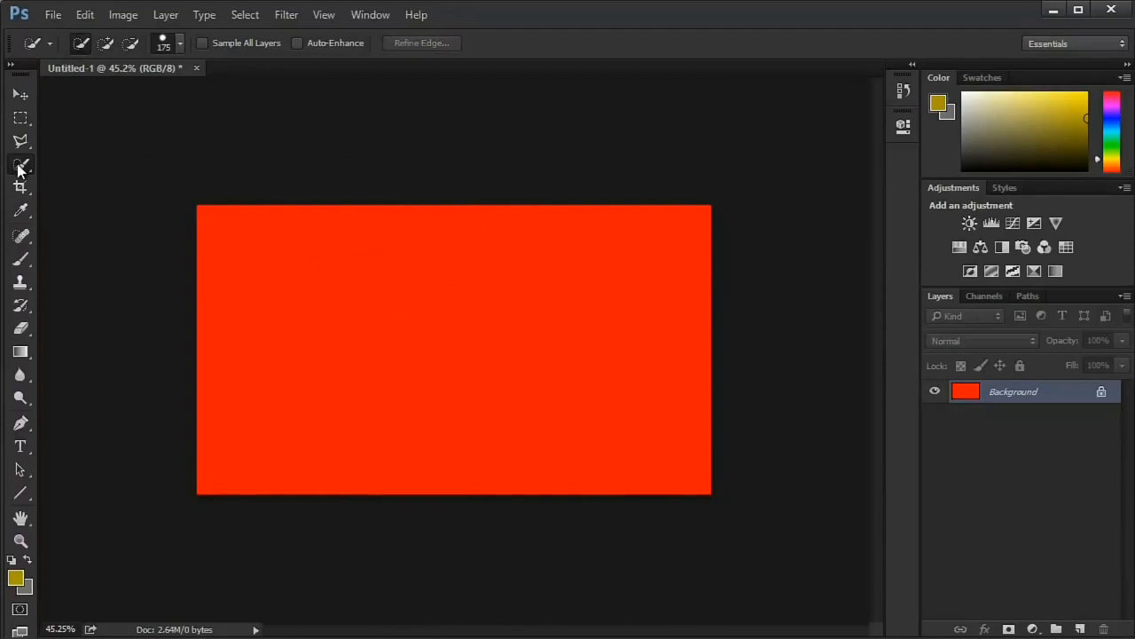
- Switch to the Magic Wand tool, select the whole red canvas with it at tolerance 10, and deselect
drag(21, 170, 98, 174)
click(335, 260)
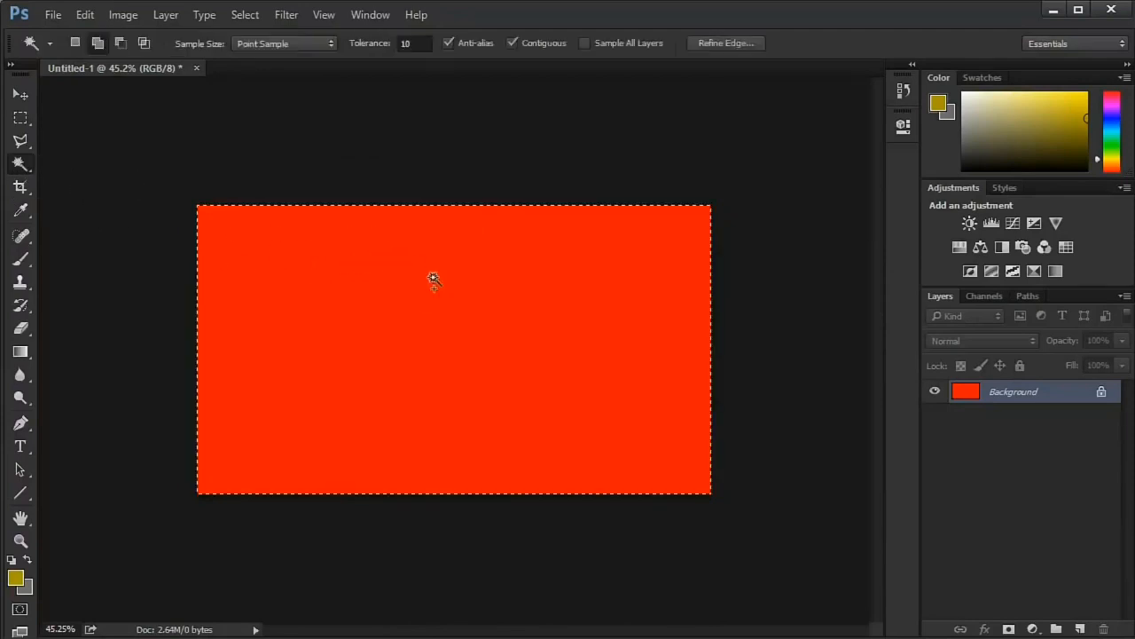
key(ctrl+d)
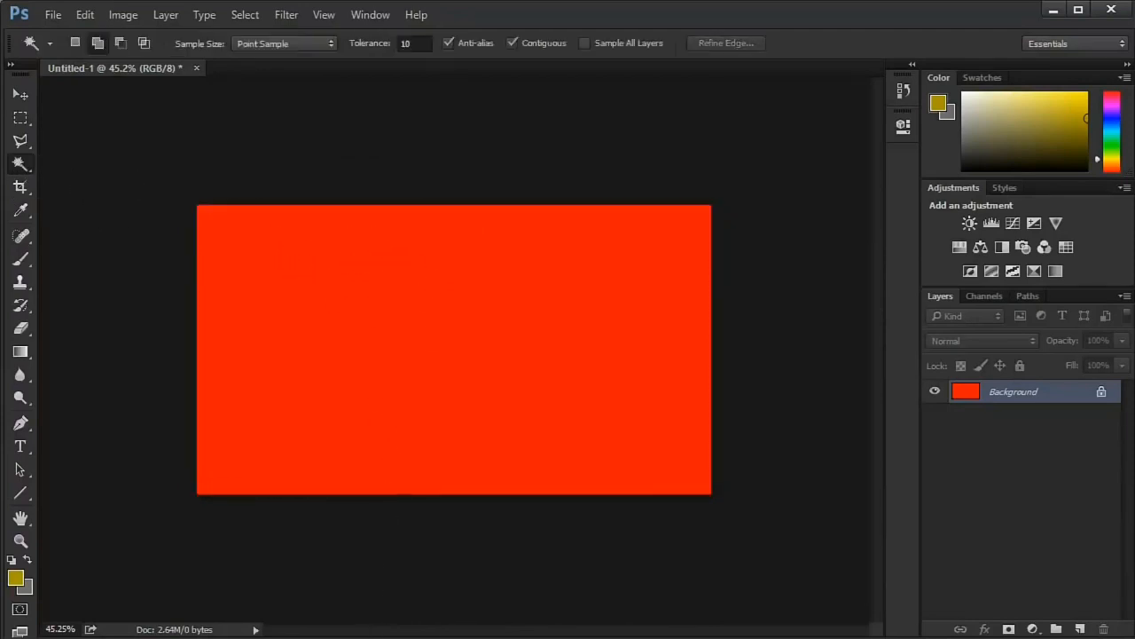
- Open Mario.jpg as a second document beside the red canvas
key(alt+Tab)
drag(830, 204, 296, 70)
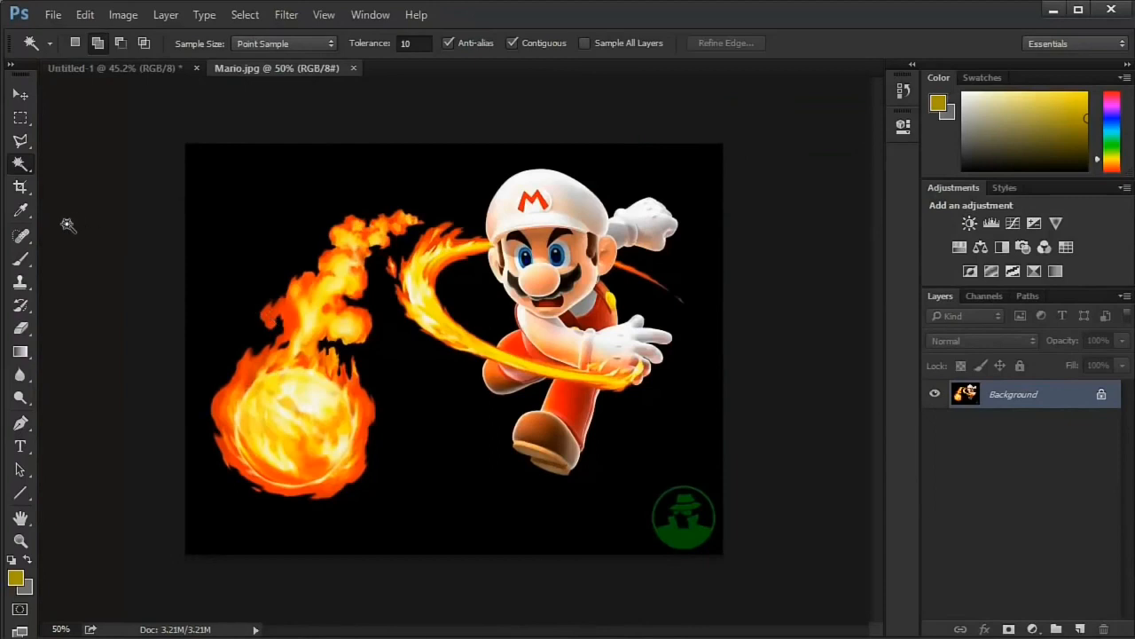
key(ctrl+plus)
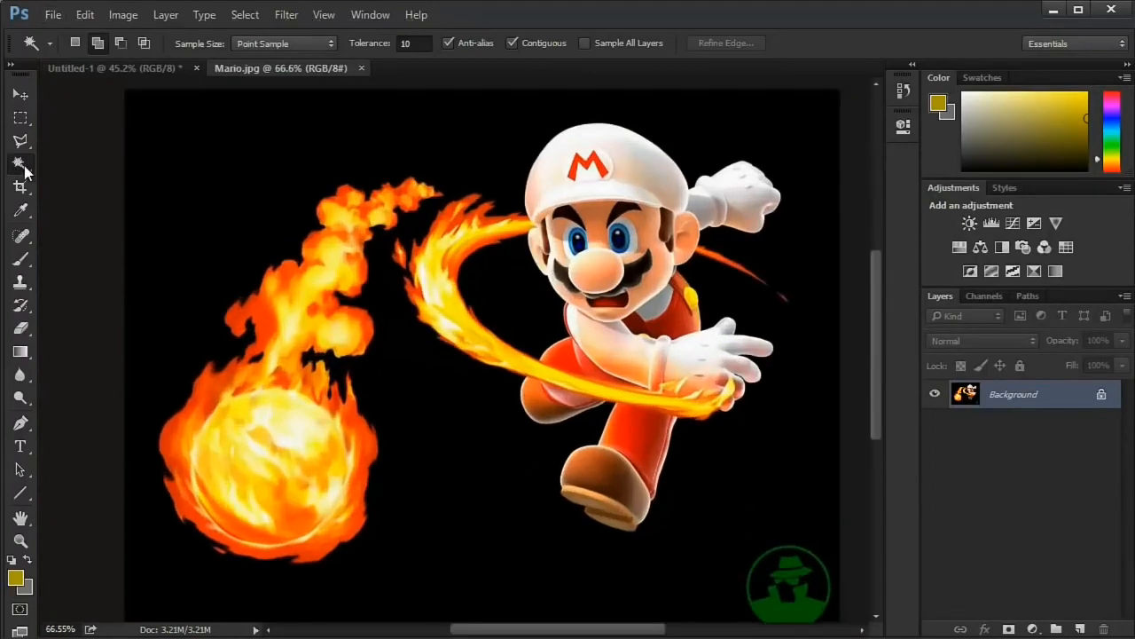
- Select the green coat area of the round logo in the image's lower-right corner with the Magic Wand at tolerance 10
drag(20, 166, 60, 164)
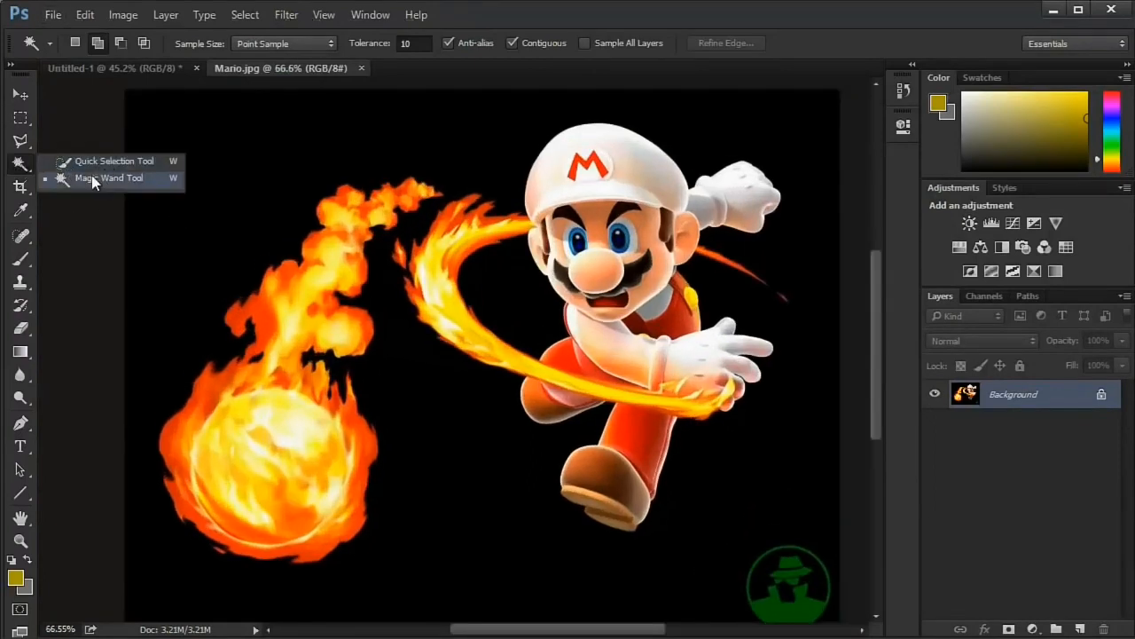
click(91, 176)
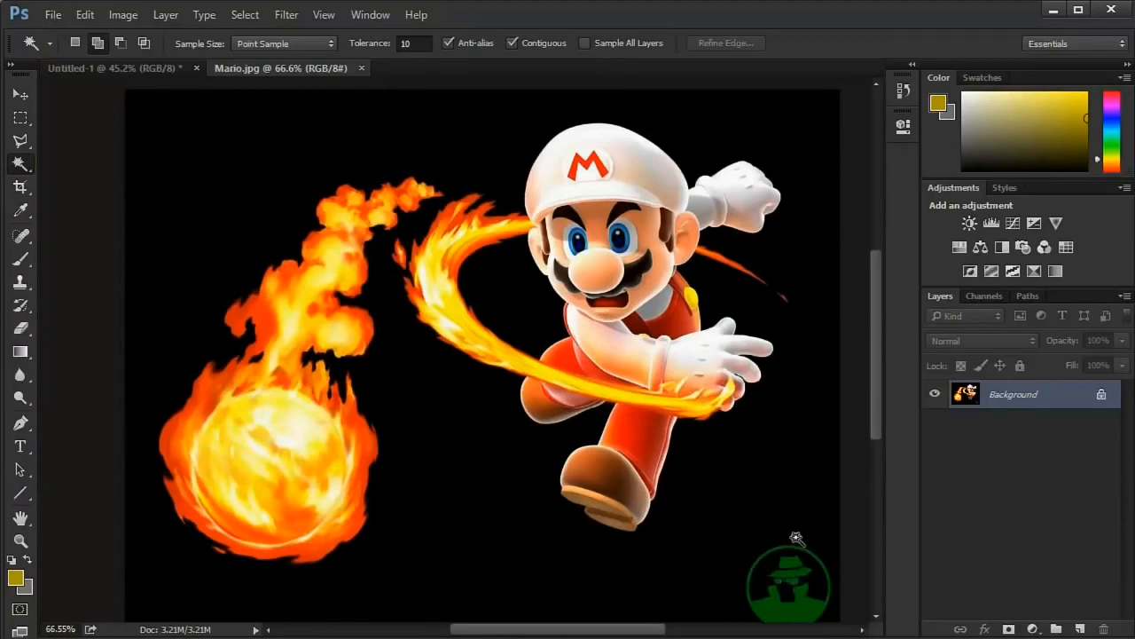
scroll(830, 607, up, 5)
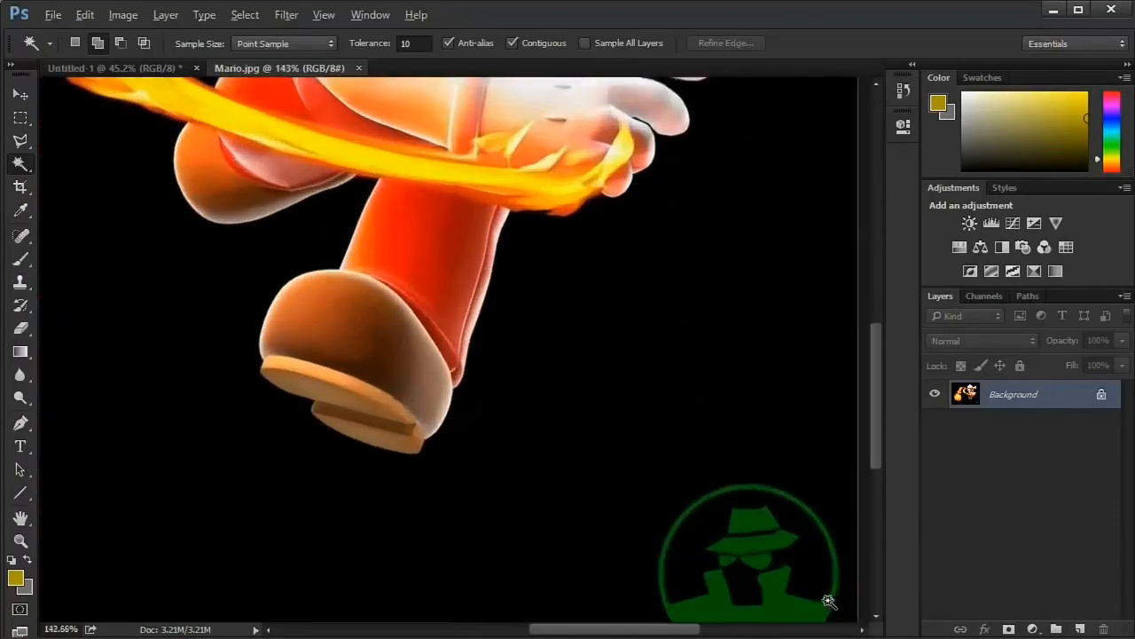
drag(712, 470, 675, 316)
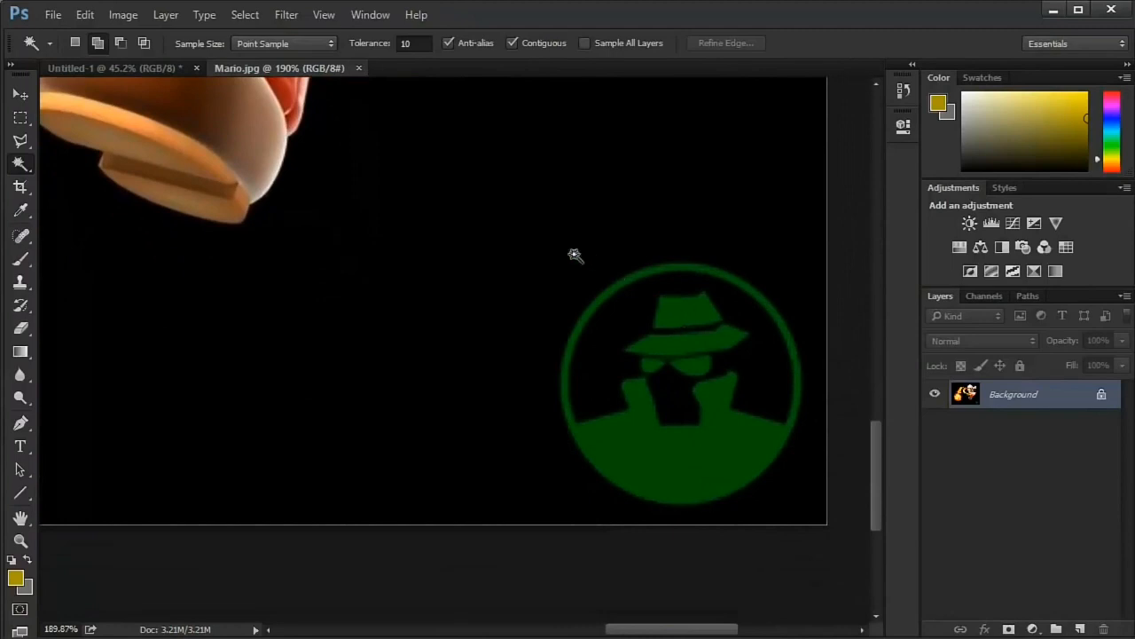
click(681, 475)
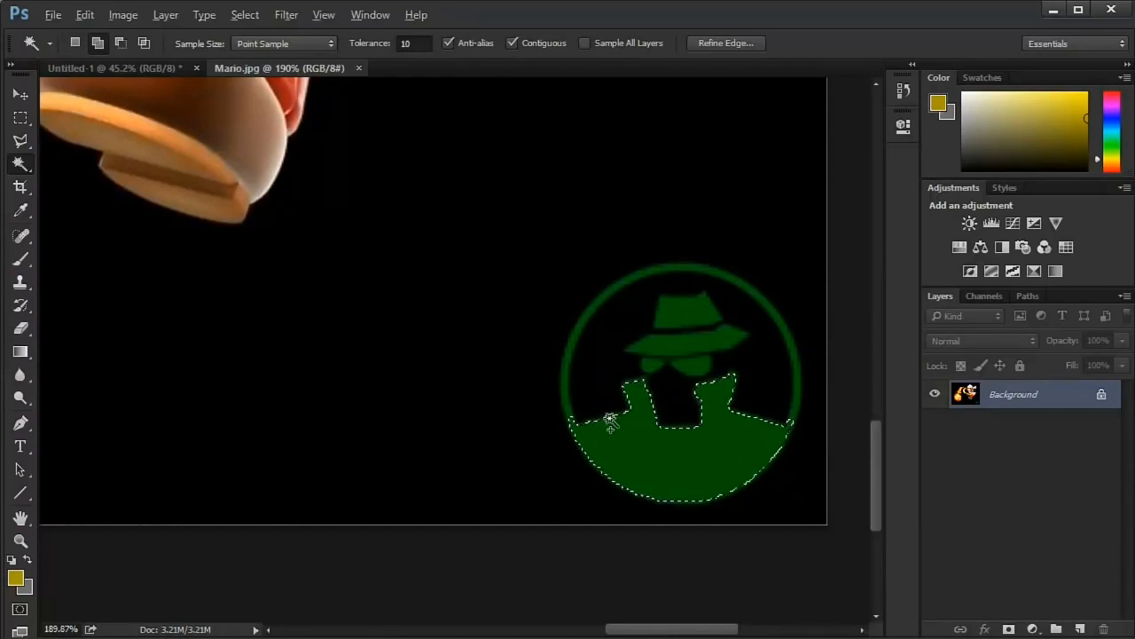
scroll(610, 421, up, 3)
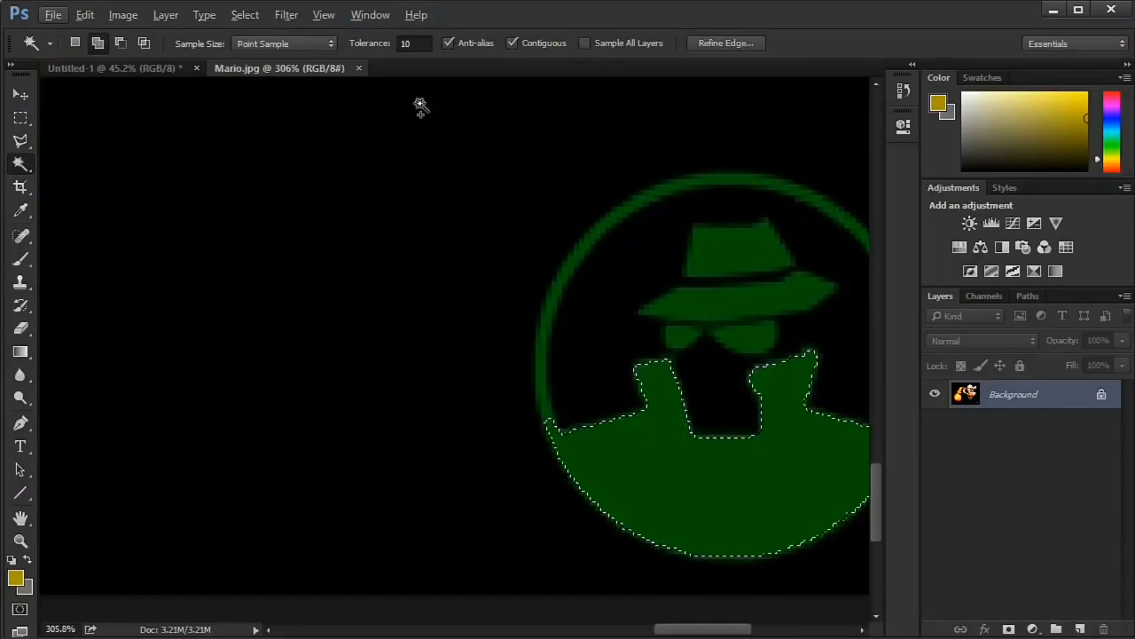
click(417, 43)
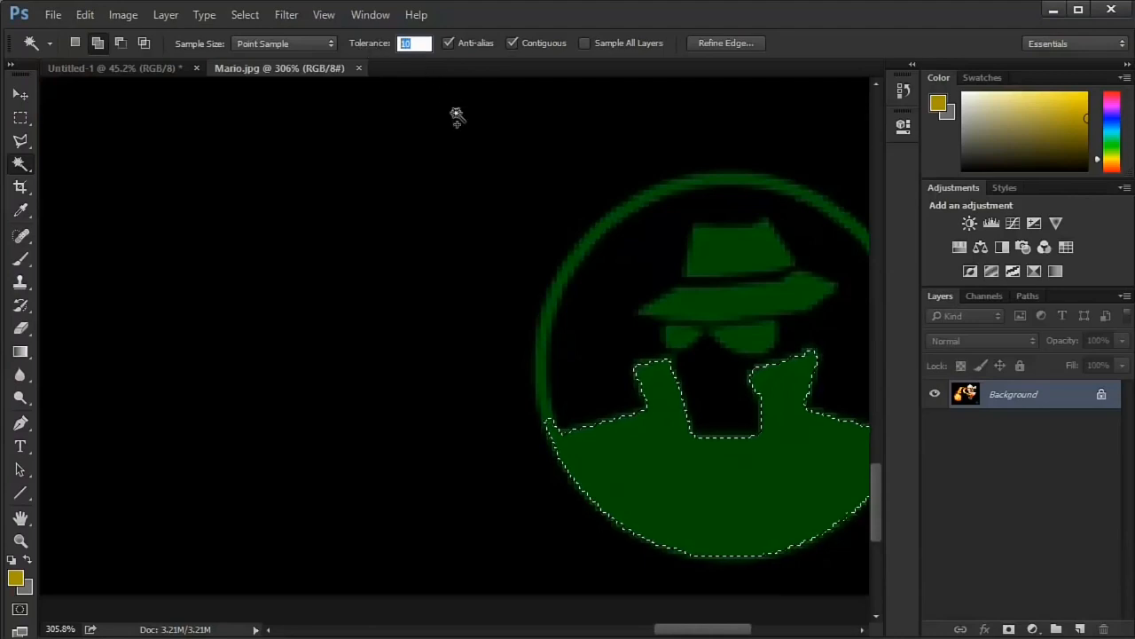
click(397, 139)
key(ctrl+z)
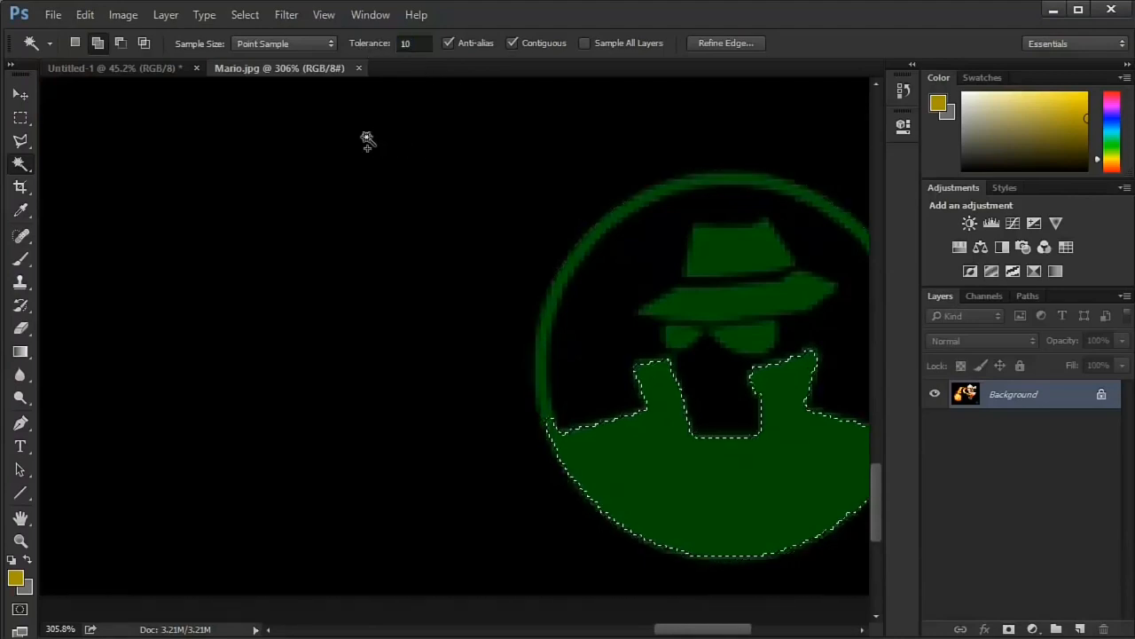
- Select the white area of Mario's outstretched glove with the Magic Wand at tolerance 10
drag(368, 142, 439, 386)
drag(471, 117, 441, 478)
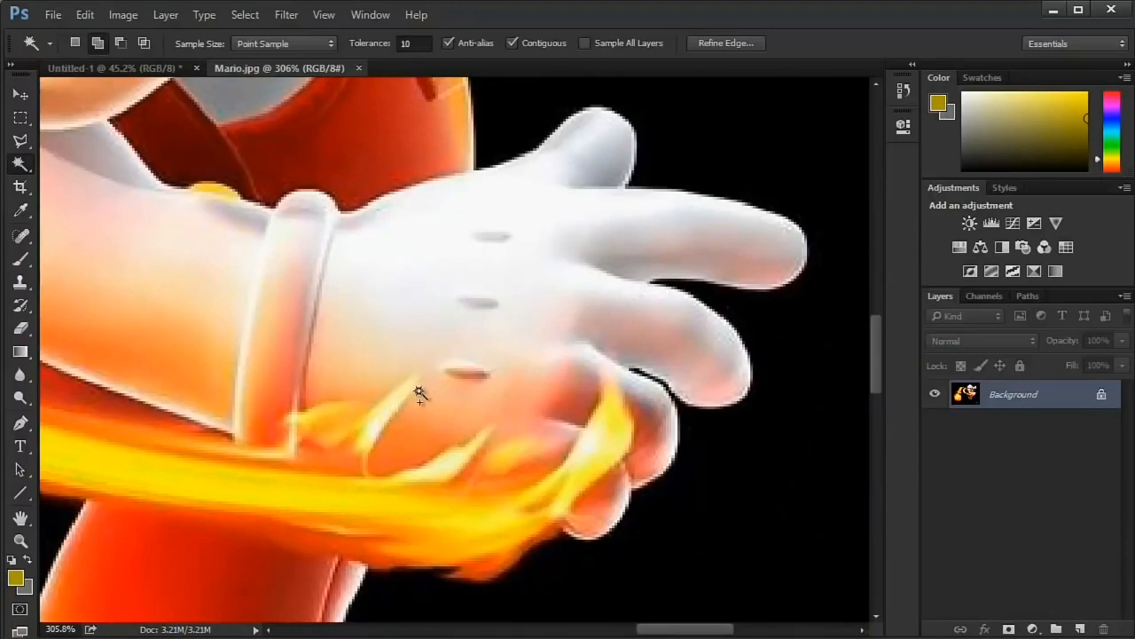
click(392, 282)
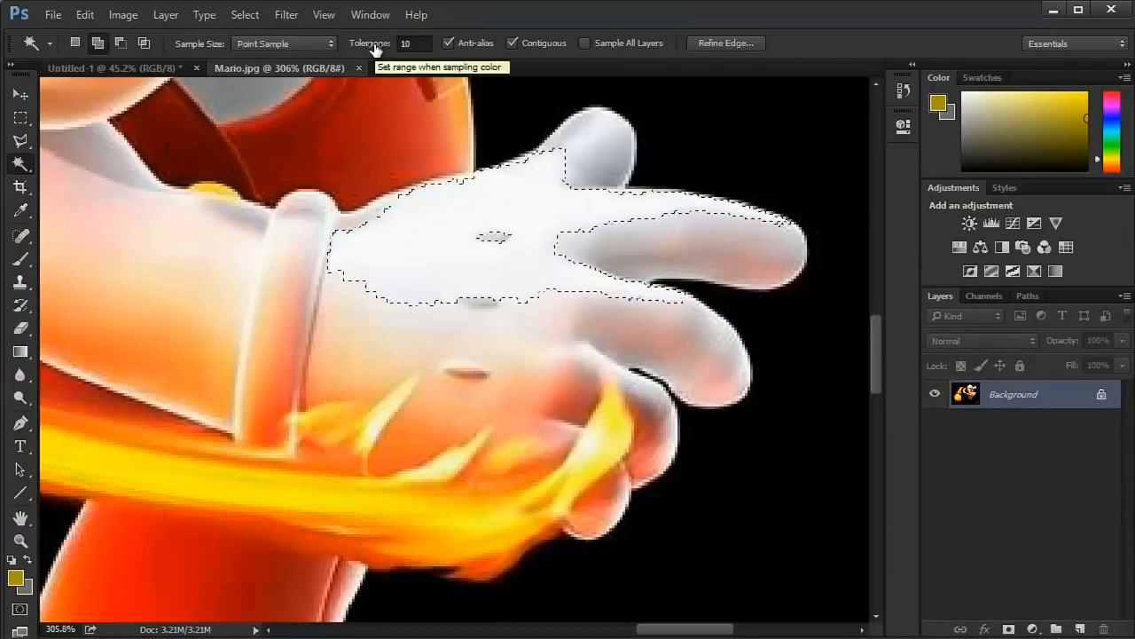
- Set the Magic Wand tolerance to 96, deselect everything, and select from the white of the outstretched glove
drag(376, 51, 562, 51)
drag(797, 43, 796, 44)
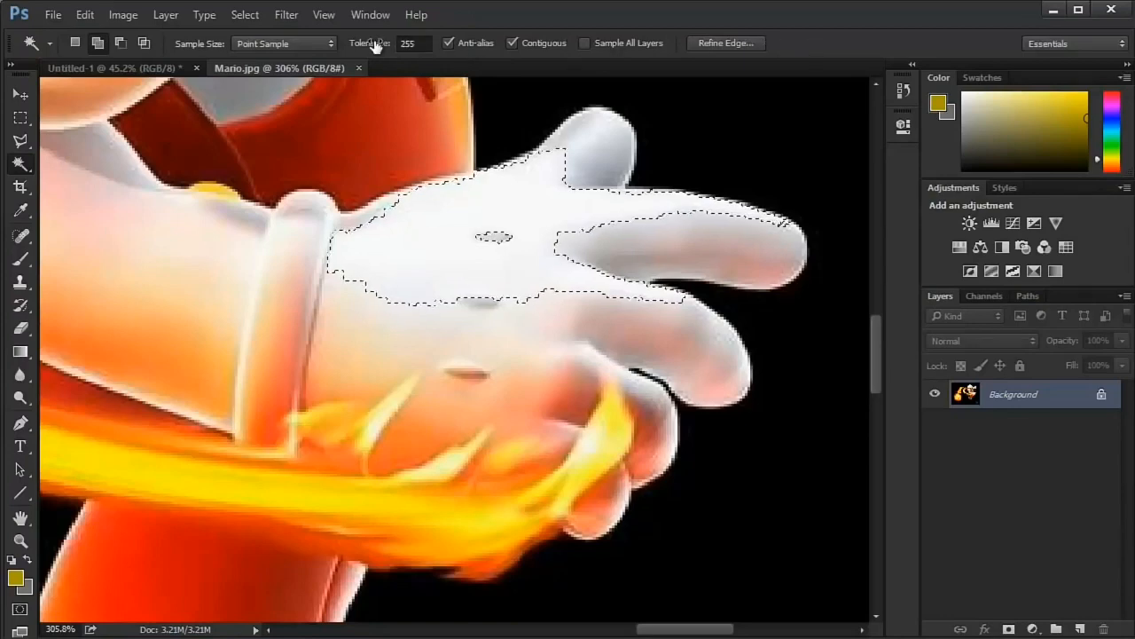
drag(375, 46, 163, 49)
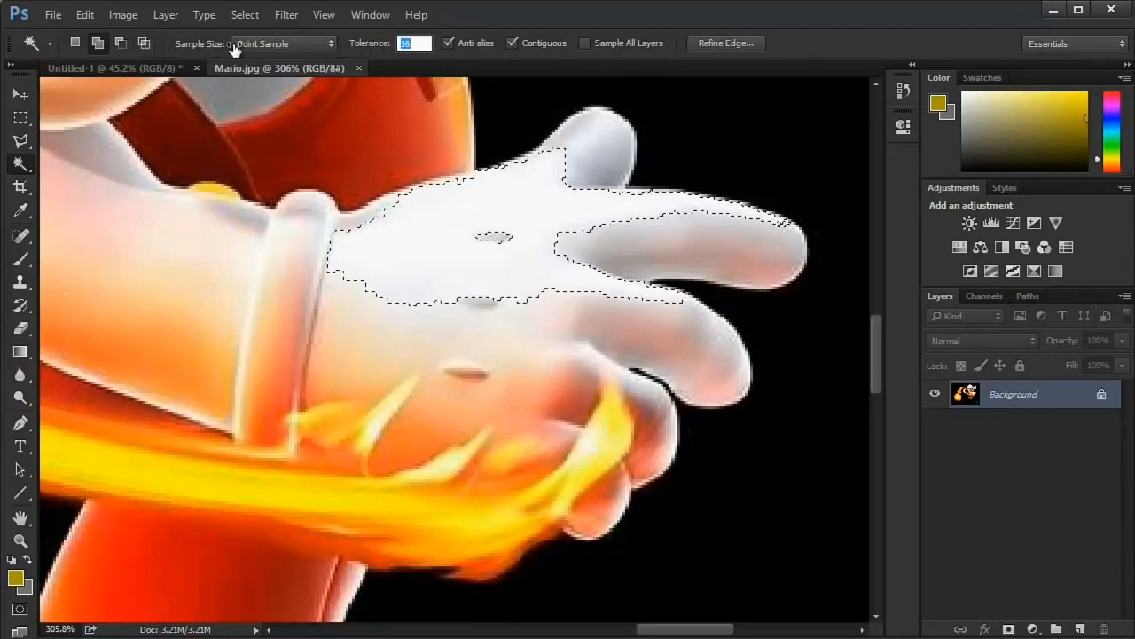
drag(234, 47, 233, 44)
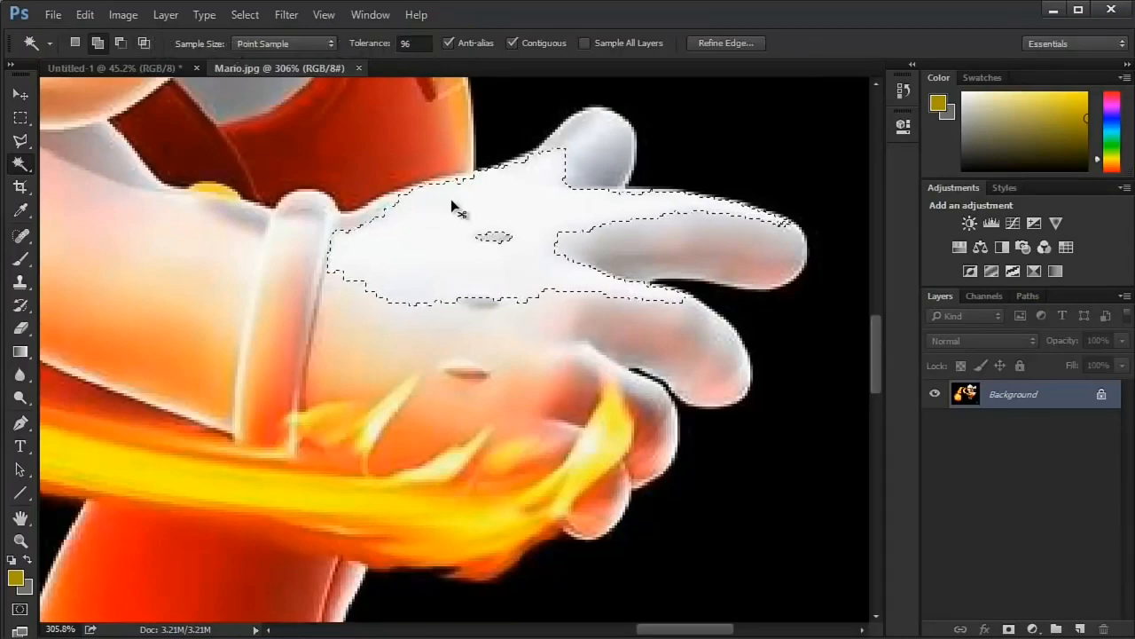
key(ctrl+d)
click(439, 228)
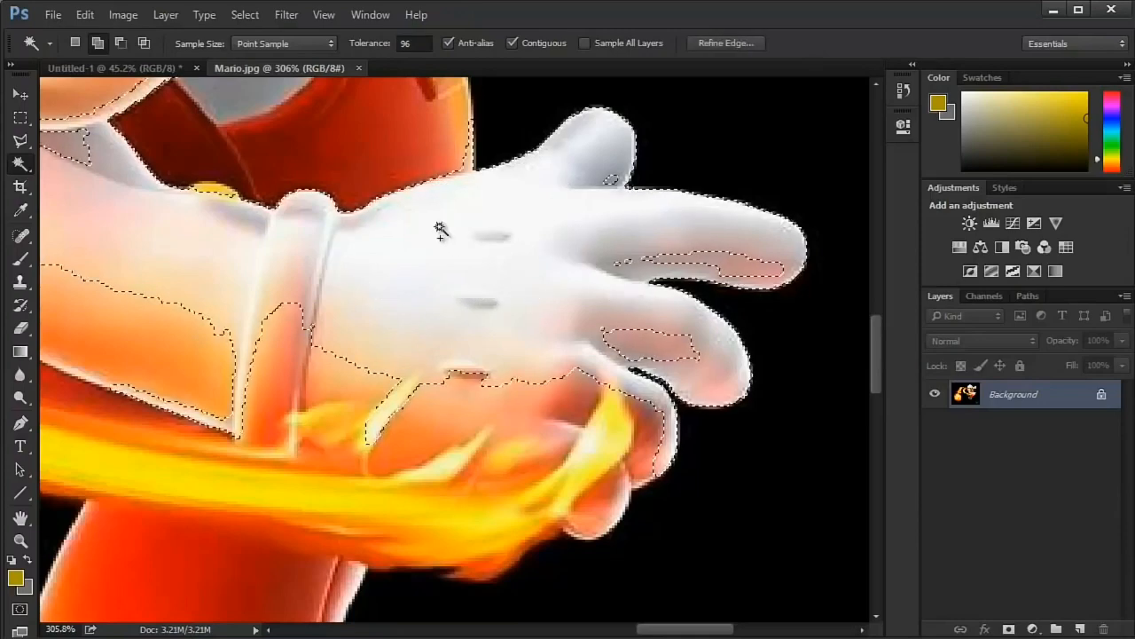
- Deselect everything and set the Magic Wand tolerance back to 10
scroll(439, 227, down, 5)
drag(372, 142, 396, 285)
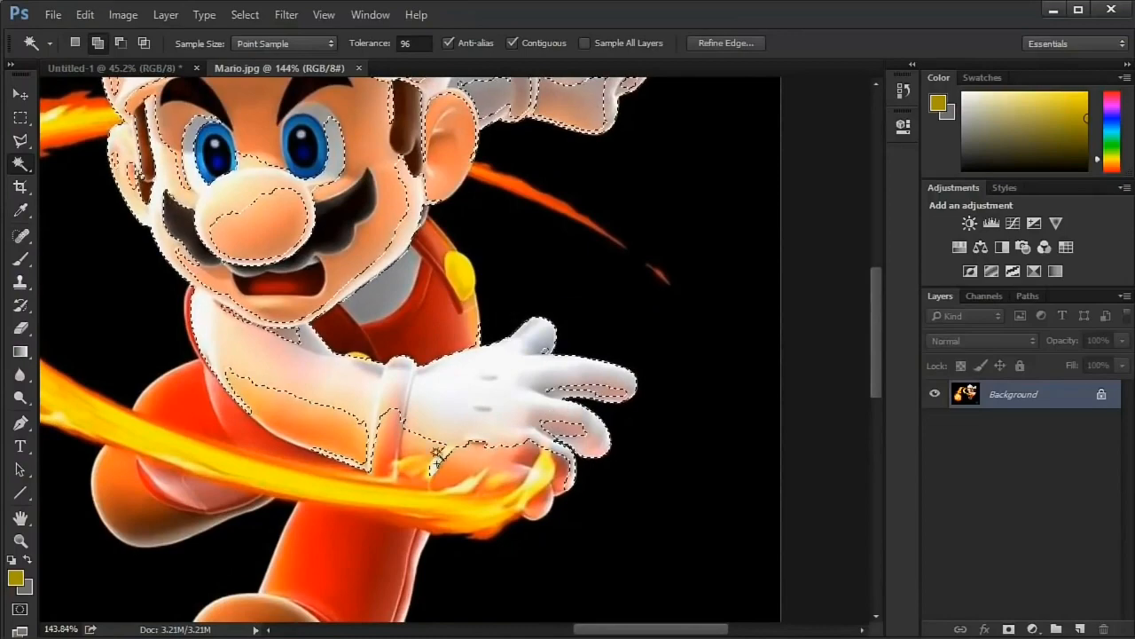
scroll(483, 390, up, 4)
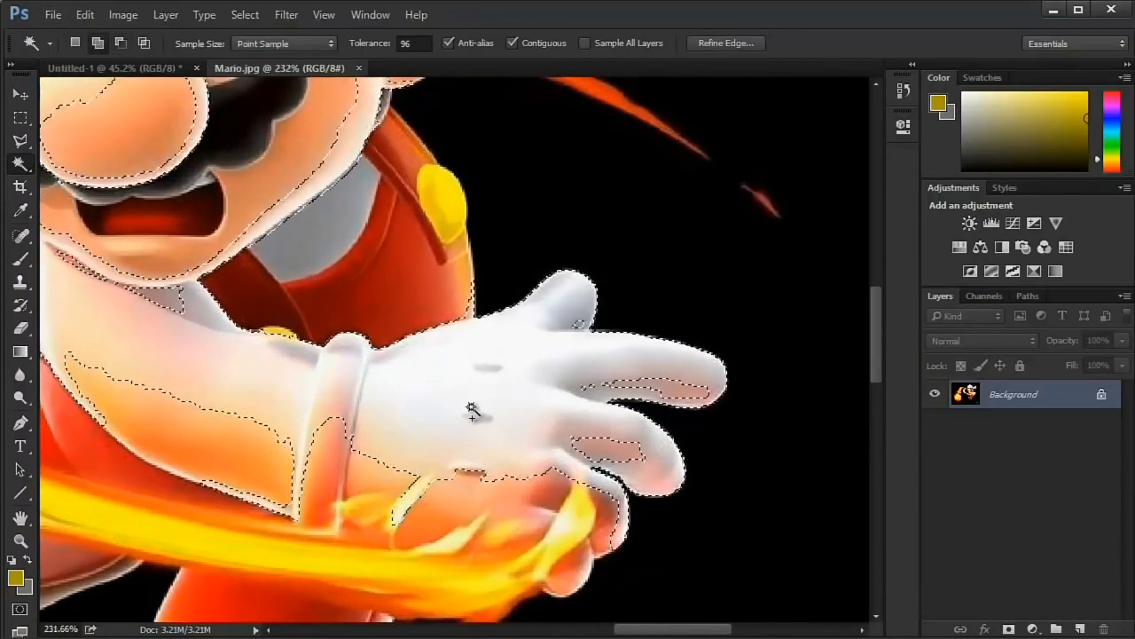
scroll(473, 404, up, 1)
scroll(473, 408, up, 5)
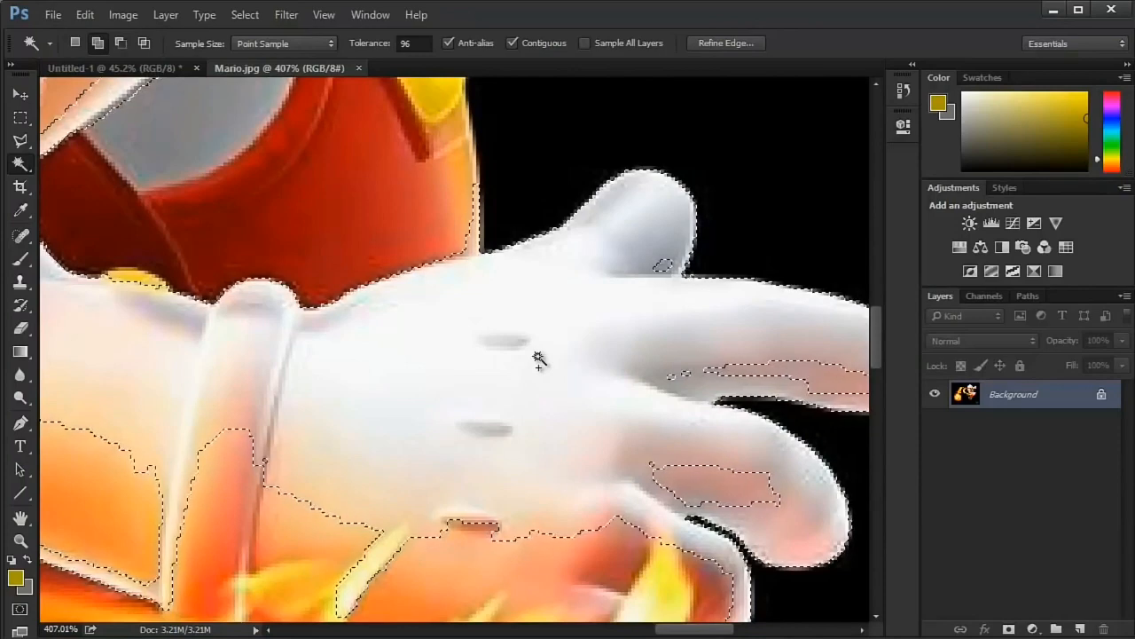
key(ctrl+d)
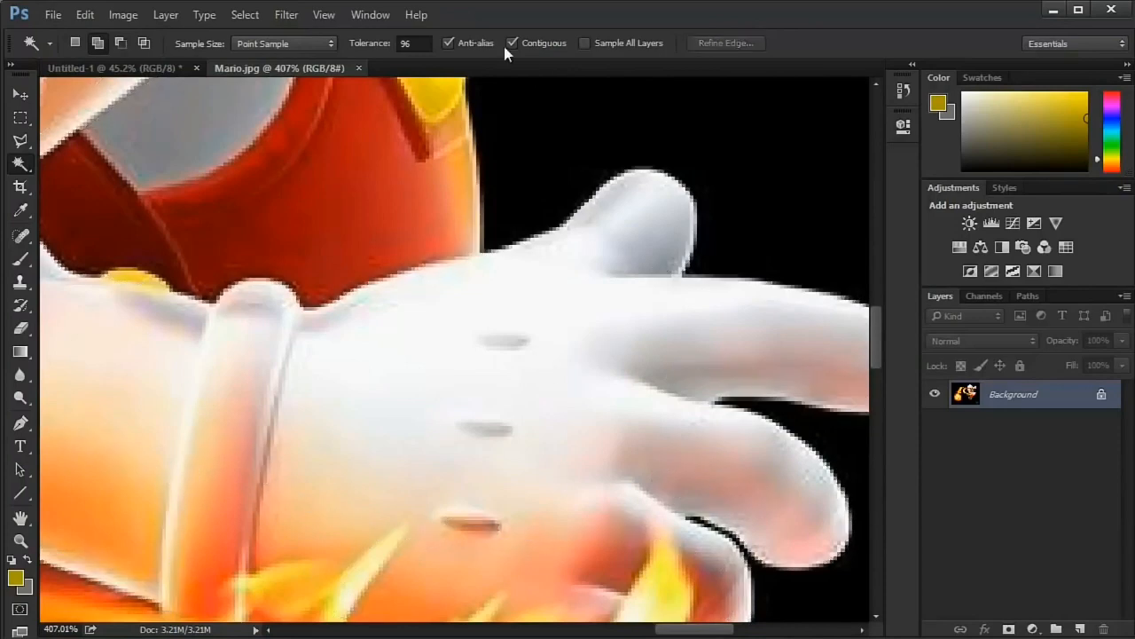
click(389, 44)
text(75)
text(10)
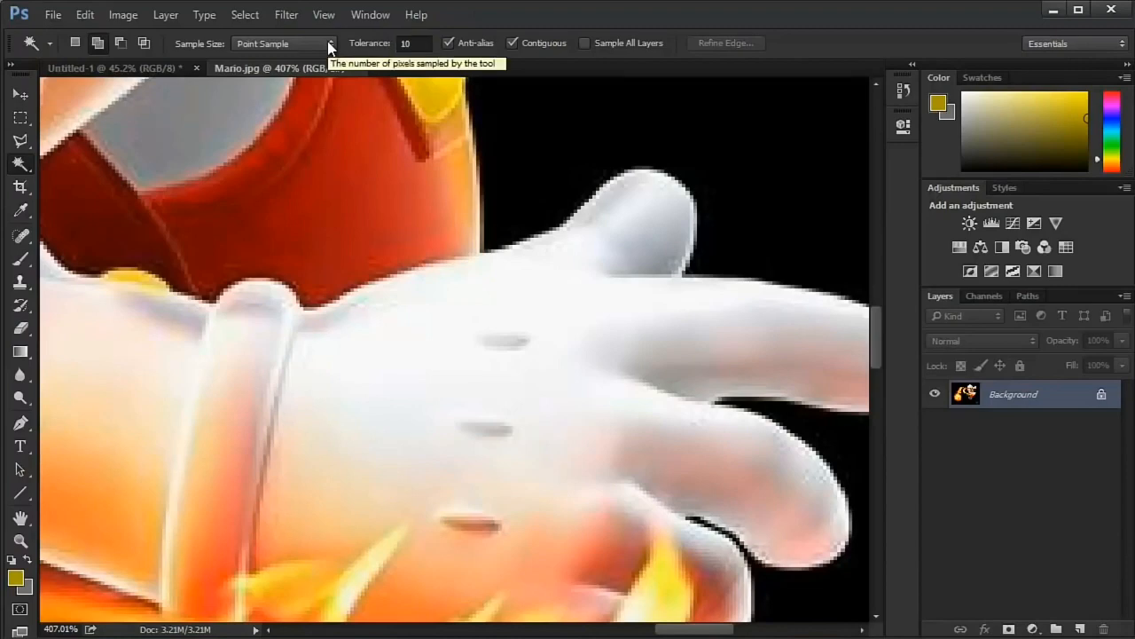
- Select the glove's white area with the Magic Wand at tolerance 10, and add the darker shades along the lower palm
drag(335, 206, 340, 217)
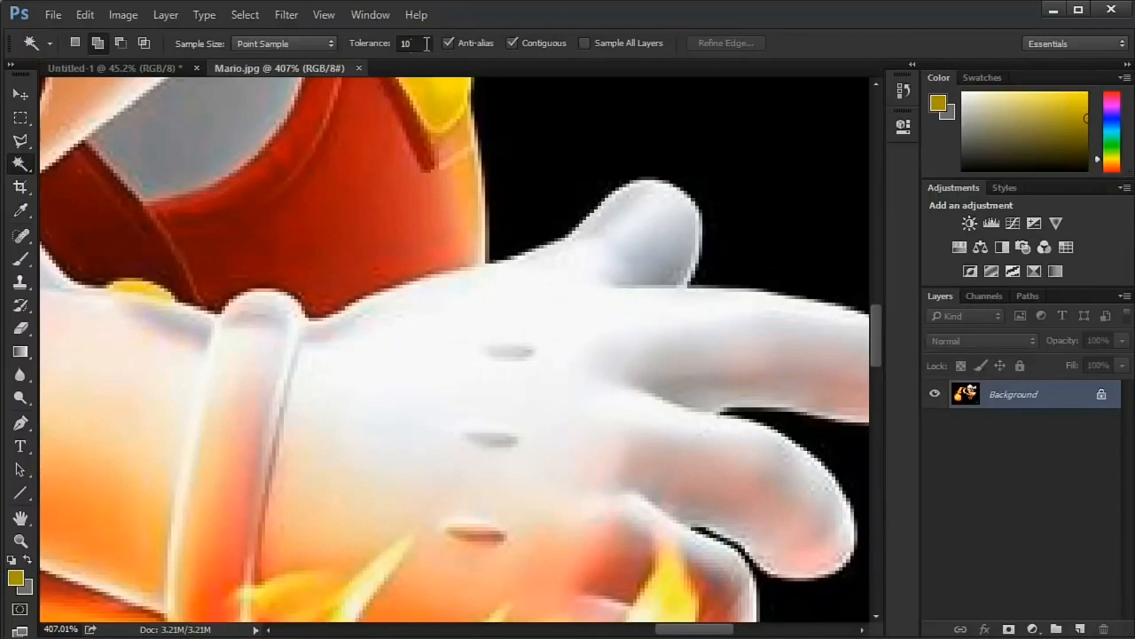
click(512, 302)
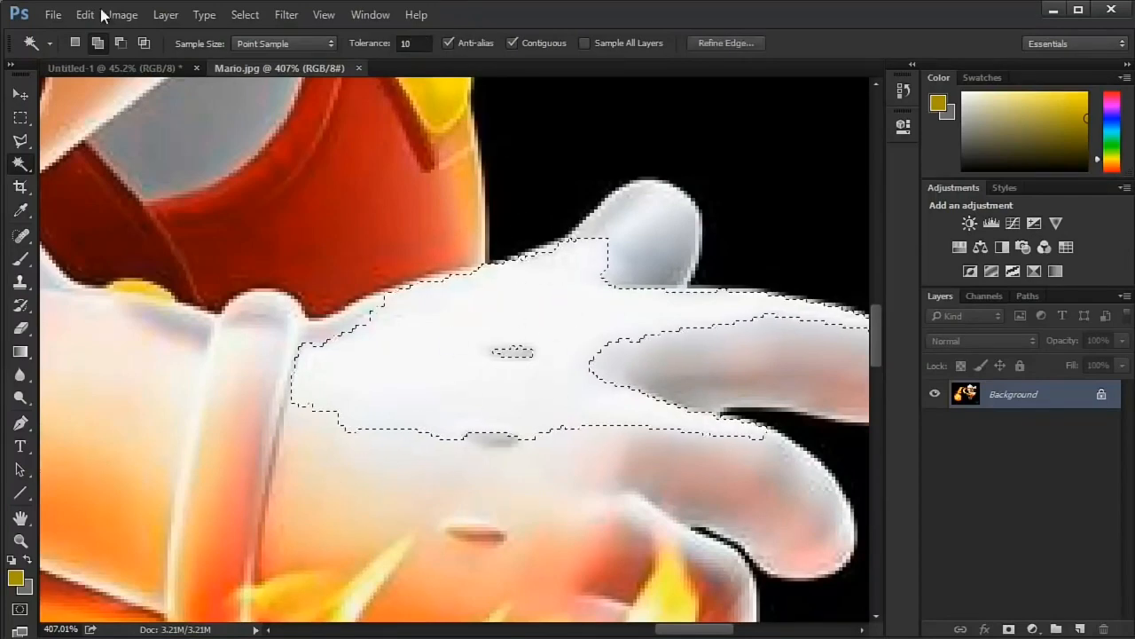
click(324, 464)
click(353, 440)
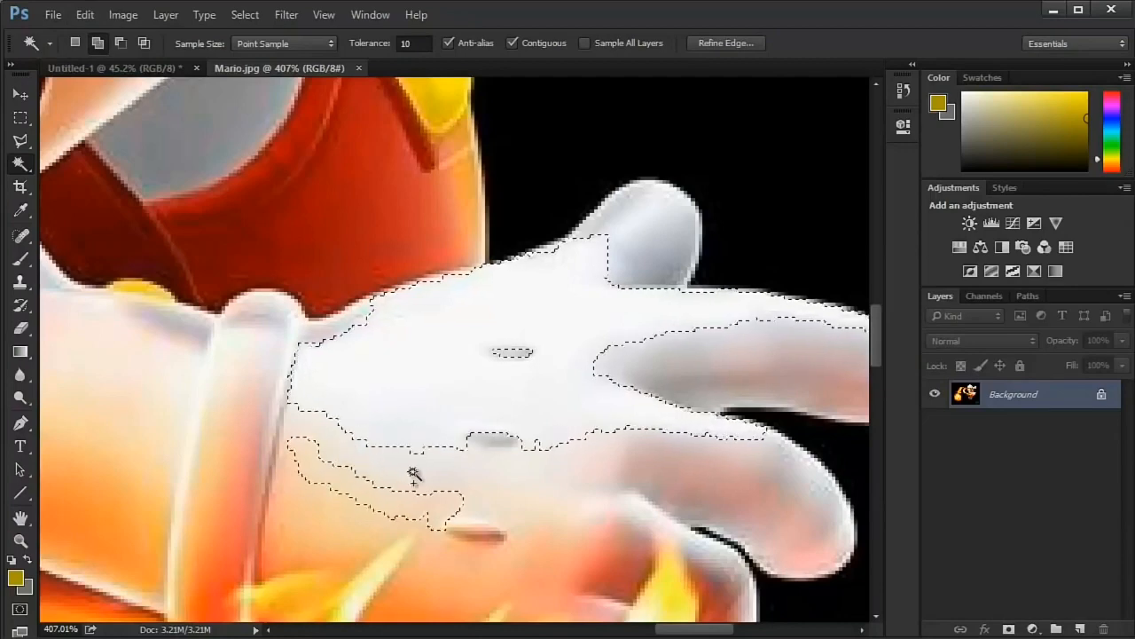
click(414, 472)
click(592, 474)
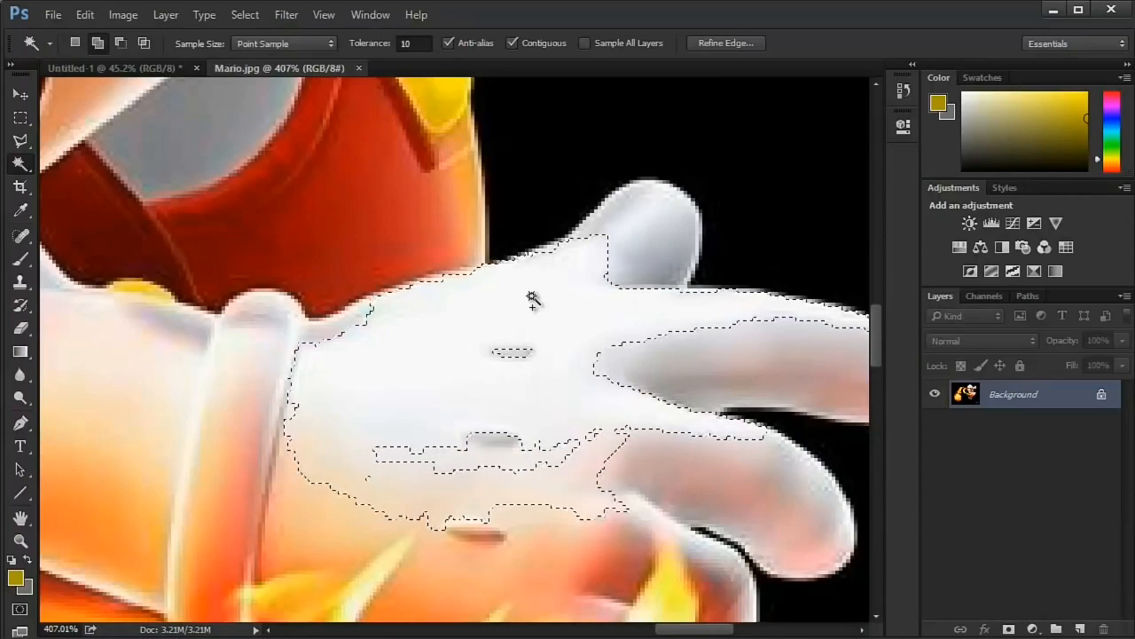
- Add the unselected mid-palm strip and the peach patches below the palm to the selection, and set the tolerance to 16
drag(541, 398, 530, 310)
click(504, 380)
click(506, 444)
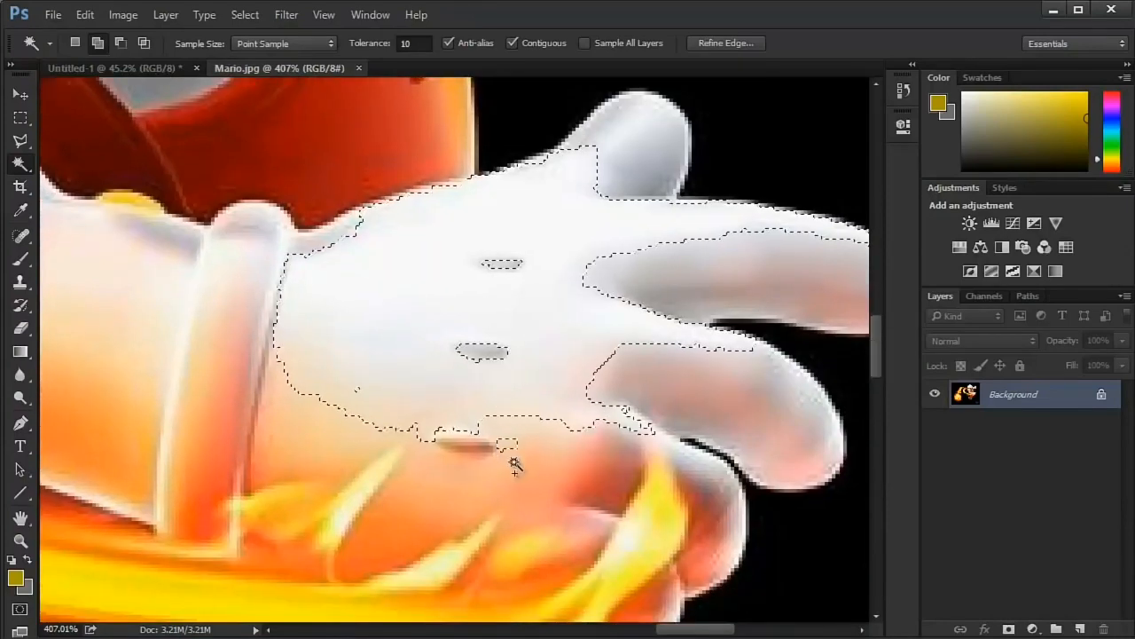
click(513, 462)
click(368, 456)
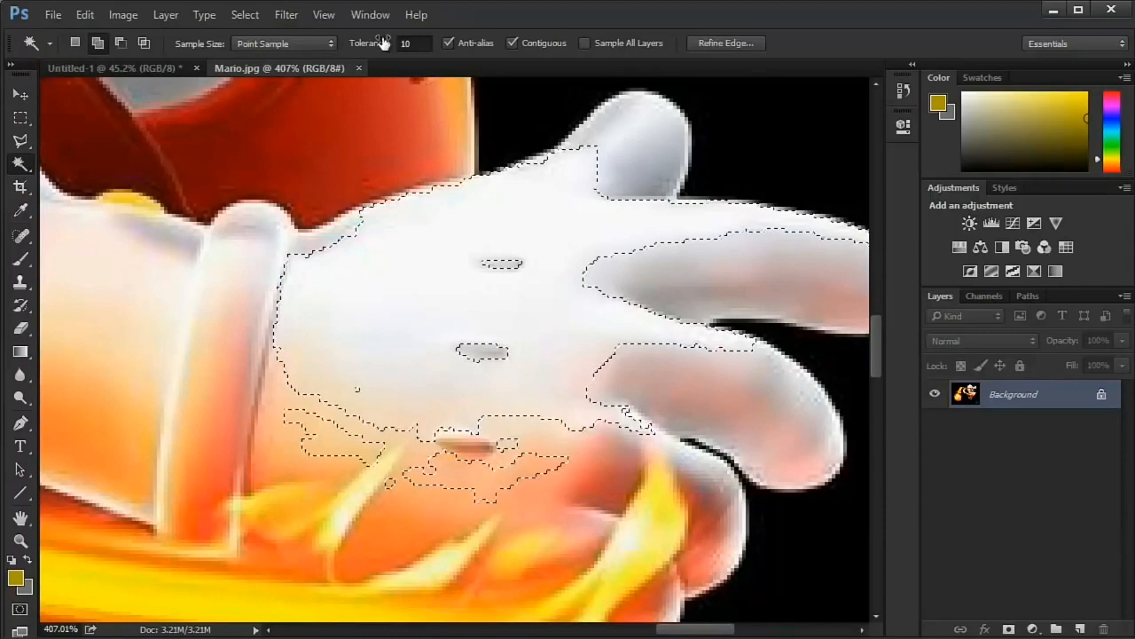
drag(380, 53, 386, 53)
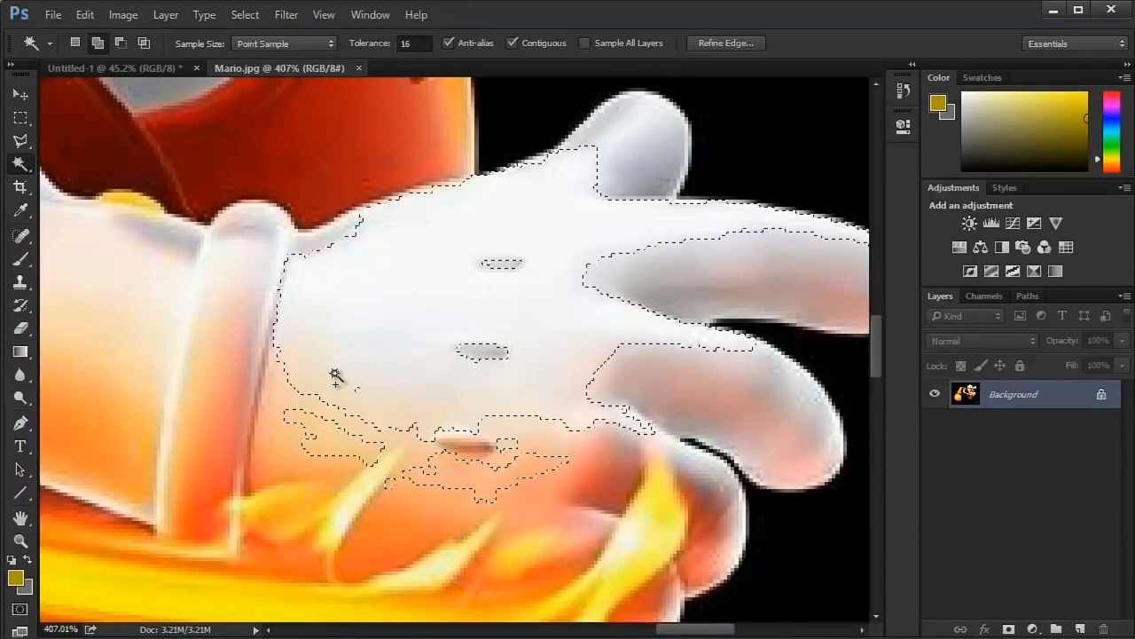
- Add the unselected peach areas of the palm beside the cuff to the selection with the Magic Wand
click(286, 392)
click(286, 459)
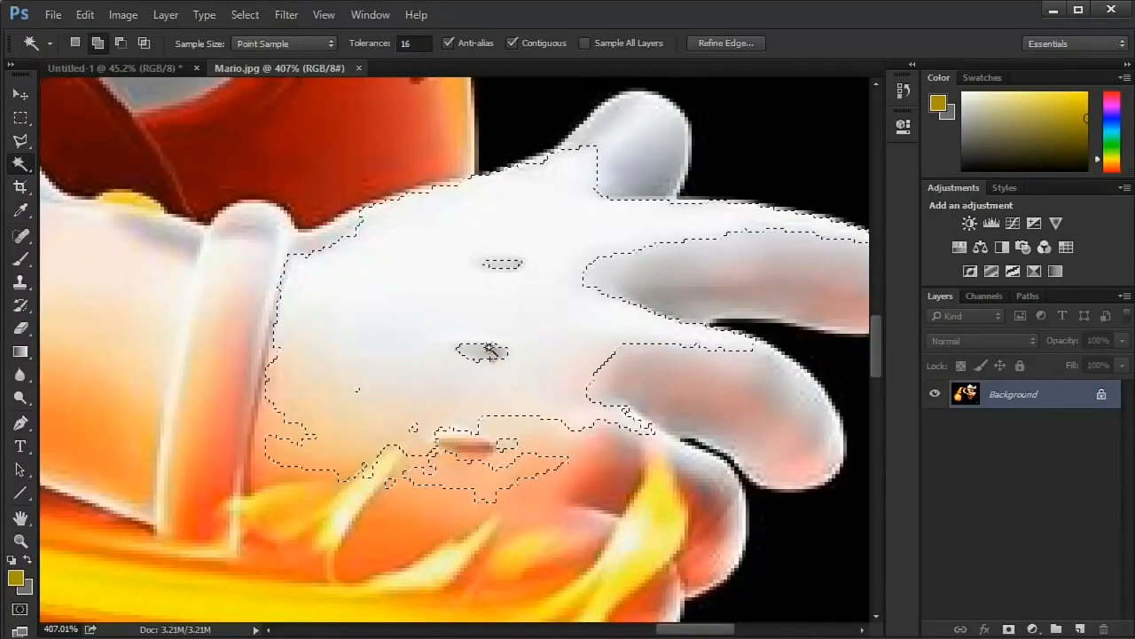
- Switch to the freehand Lasso in add mode and circle the palm to fill its gaps and include the lower palm
key(l)
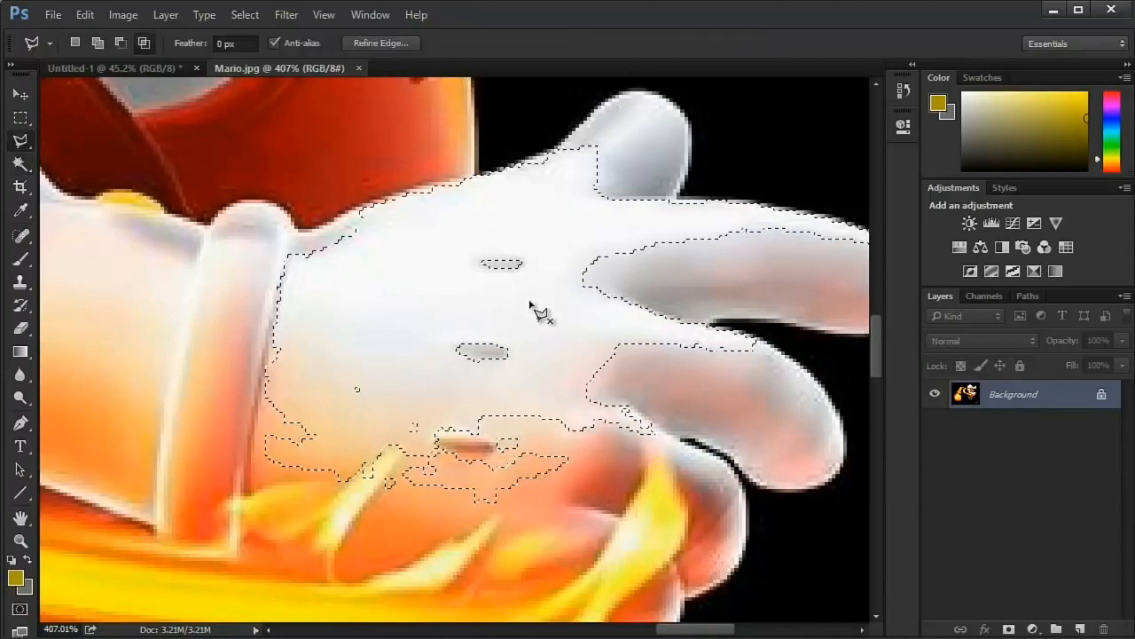
right_click(18, 142)
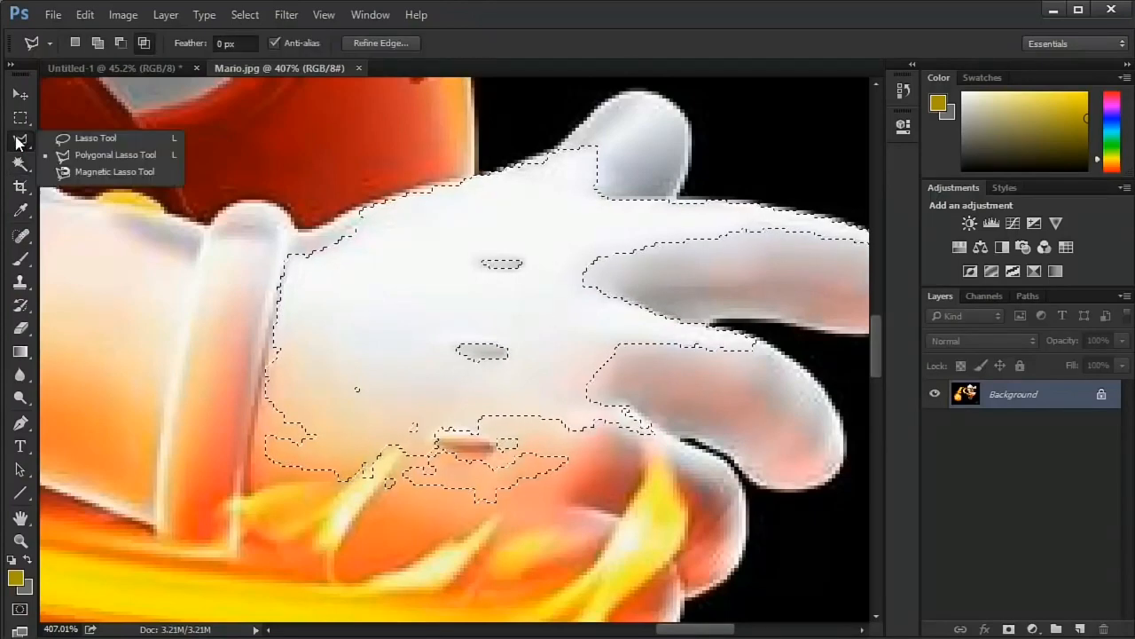
click(76, 43)
mouse_move(535, 218)
mouse_down()
mouse_move(399, 388)
mouse_move(532, 218)
mouse_up()
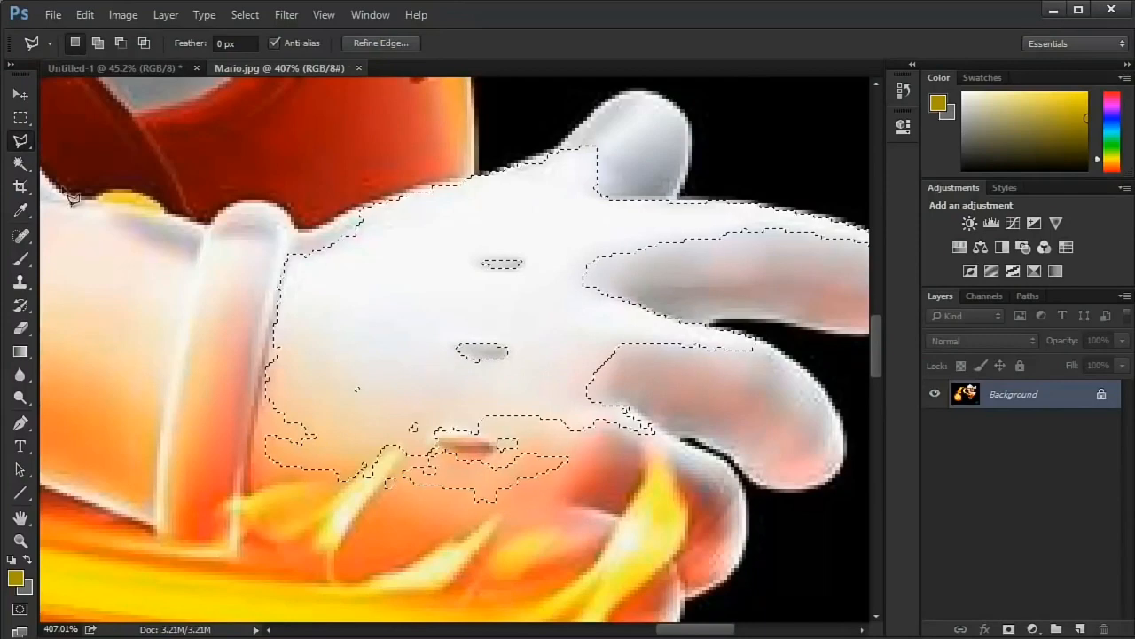
right_click(26, 144)
click(84, 135)
mouse_move(514, 234)
mouse_down()
mouse_move(439, 237)
mouse_move(406, 299)
mouse_move(563, 342)
mouse_move(377, 239)
mouse_up()
key(ctrl+z)
click(98, 44)
mouse_move(333, 330)
mouse_down()
mouse_move(286, 481)
mouse_move(440, 534)
mouse_move(644, 510)
mouse_move(494, 356)
mouse_move(423, 393)
mouse_up()
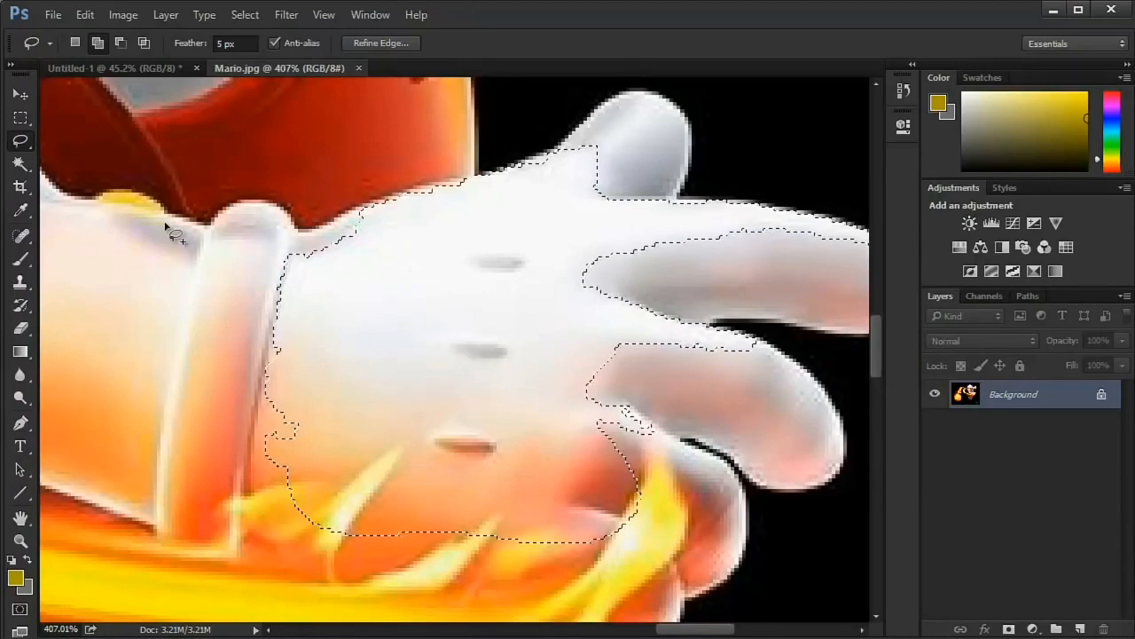
- Add the light shades of the upper cuff and the palm's edge beside the cuff with the Magic Wand
click(20, 163)
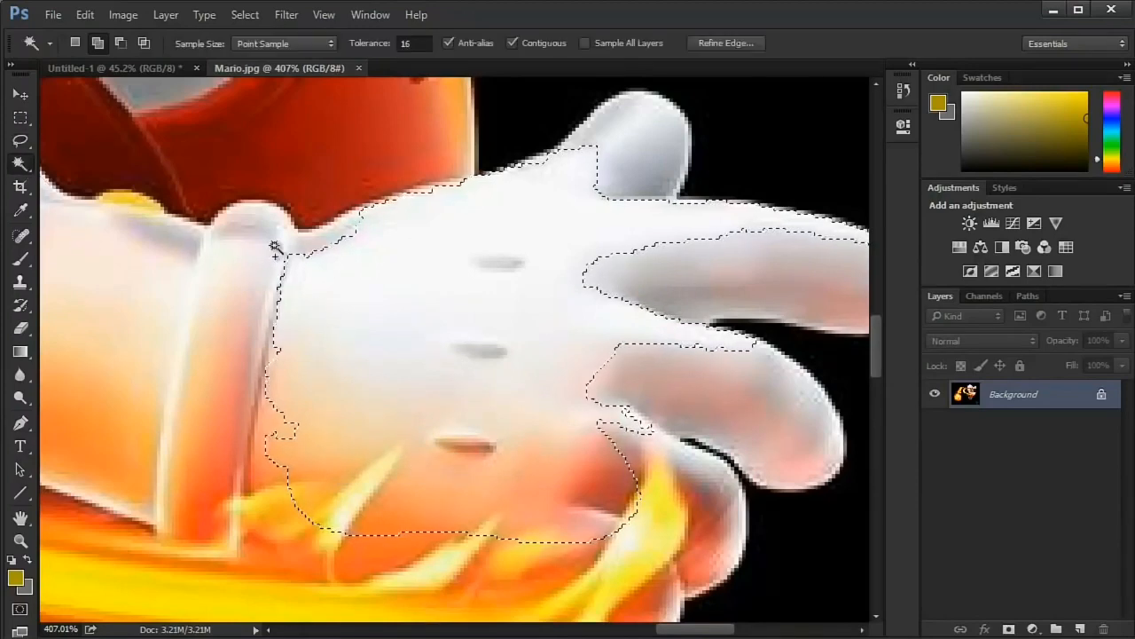
click(289, 346)
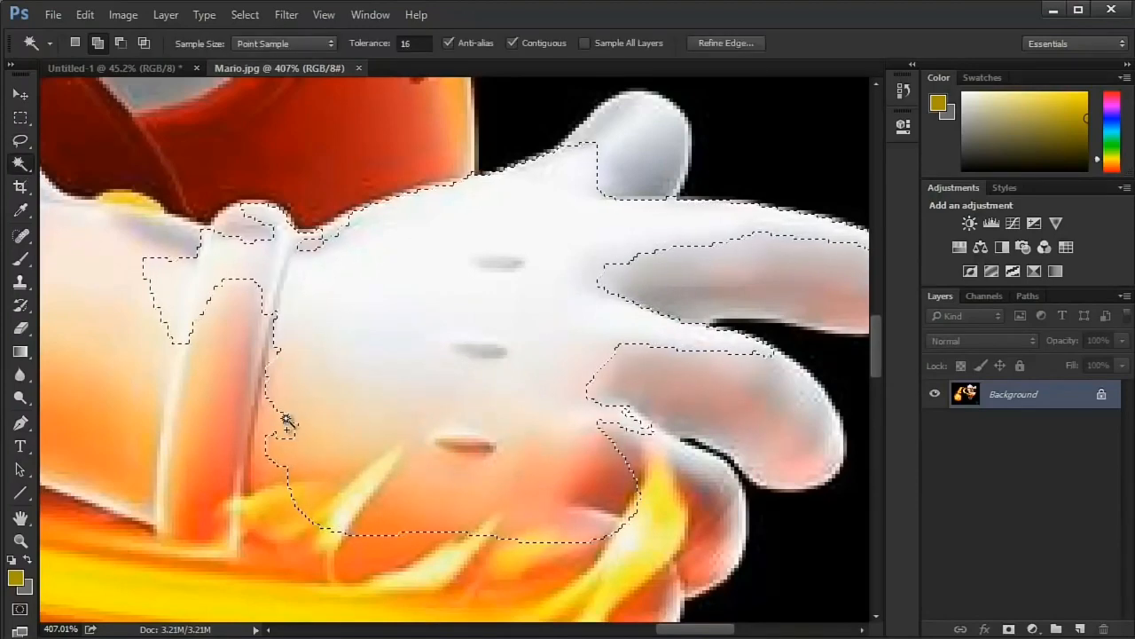
click(271, 456)
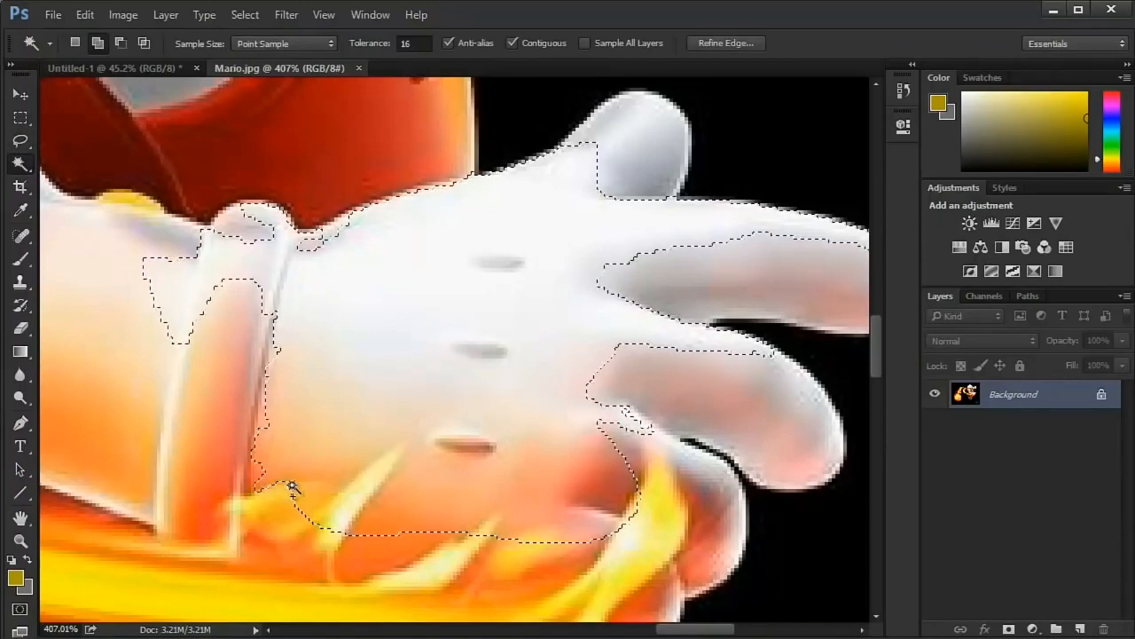
- Add the grey and pink shades of the middle finger and the grey top of the finger below it to the selection
click(707, 403)
click(739, 388)
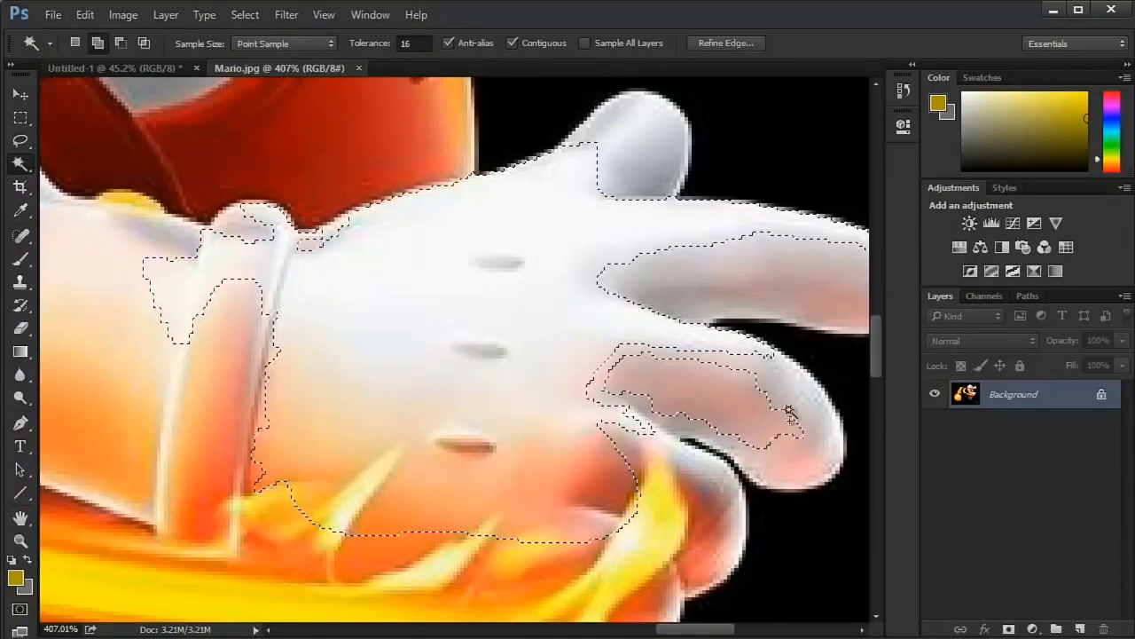
click(793, 390)
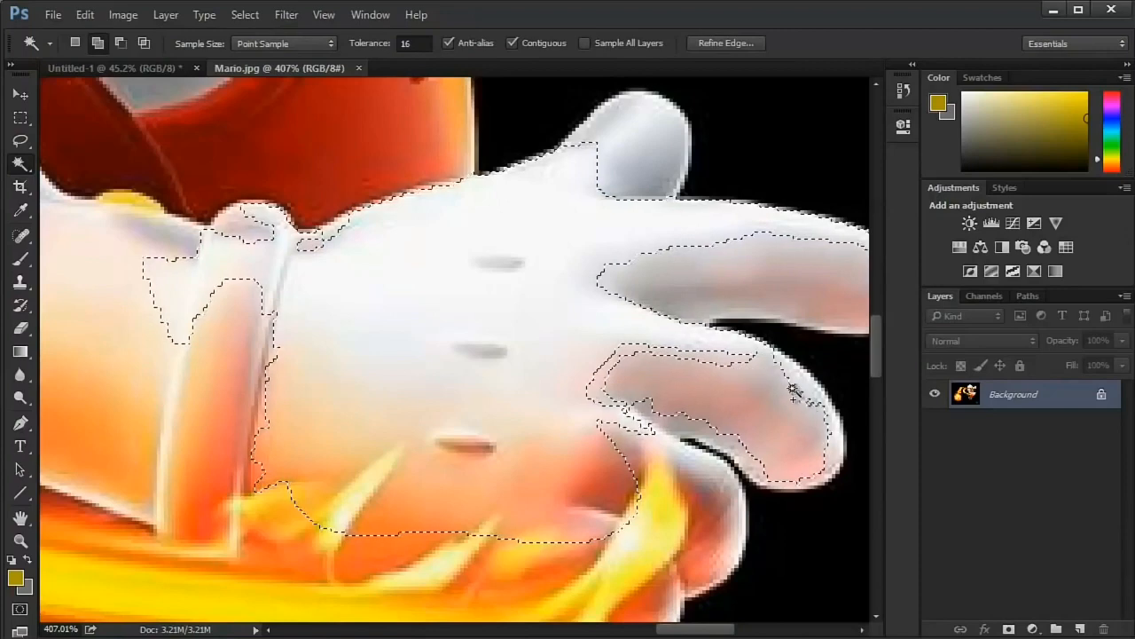
click(661, 356)
click(699, 473)
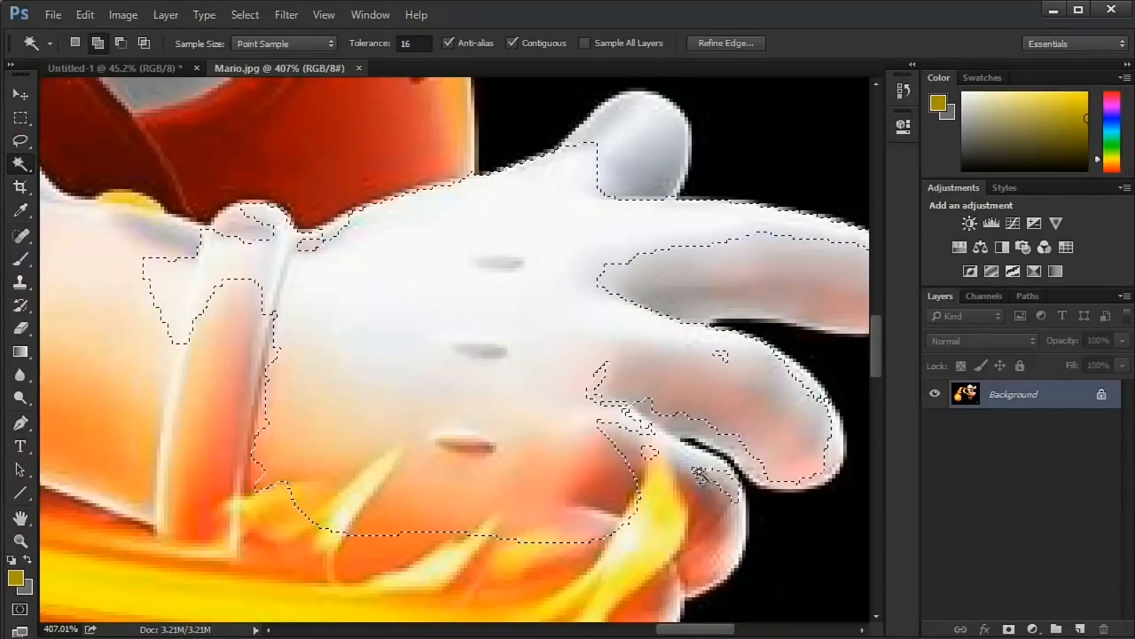
- Use the Lasso to add the gaps at the base of the middle finger and the lower part of the cuff
key(l)
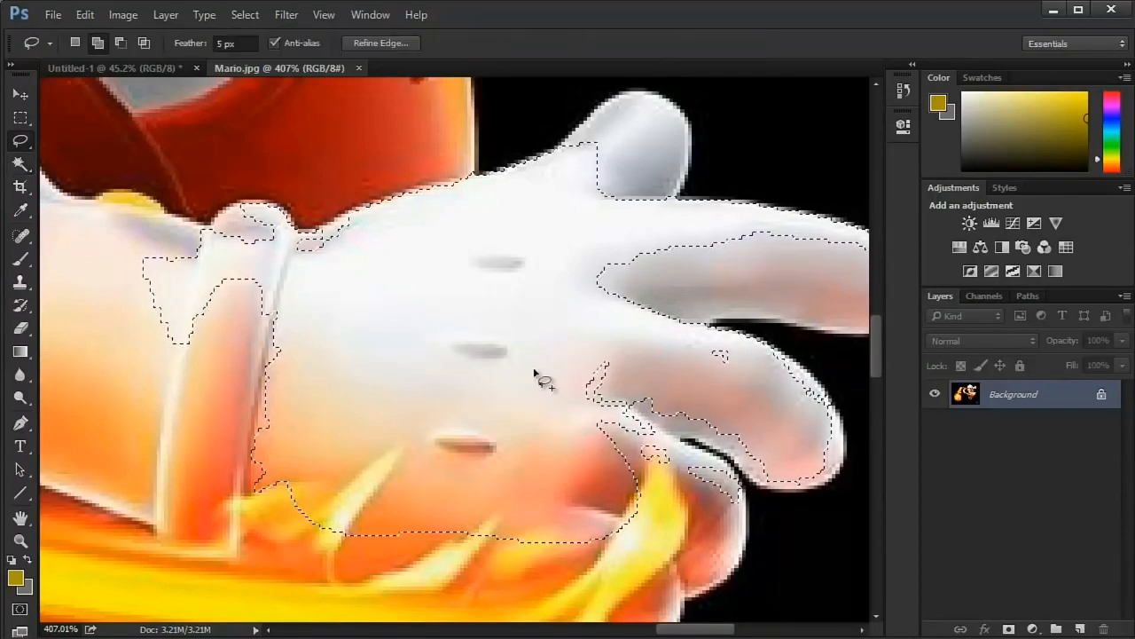
drag(577, 298, 734, 435)
drag(603, 426, 603, 427)
mouse_move(235, 261)
mouse_down()
mouse_move(215, 268)
mouse_move(191, 508)
mouse_move(258, 530)
mouse_up()
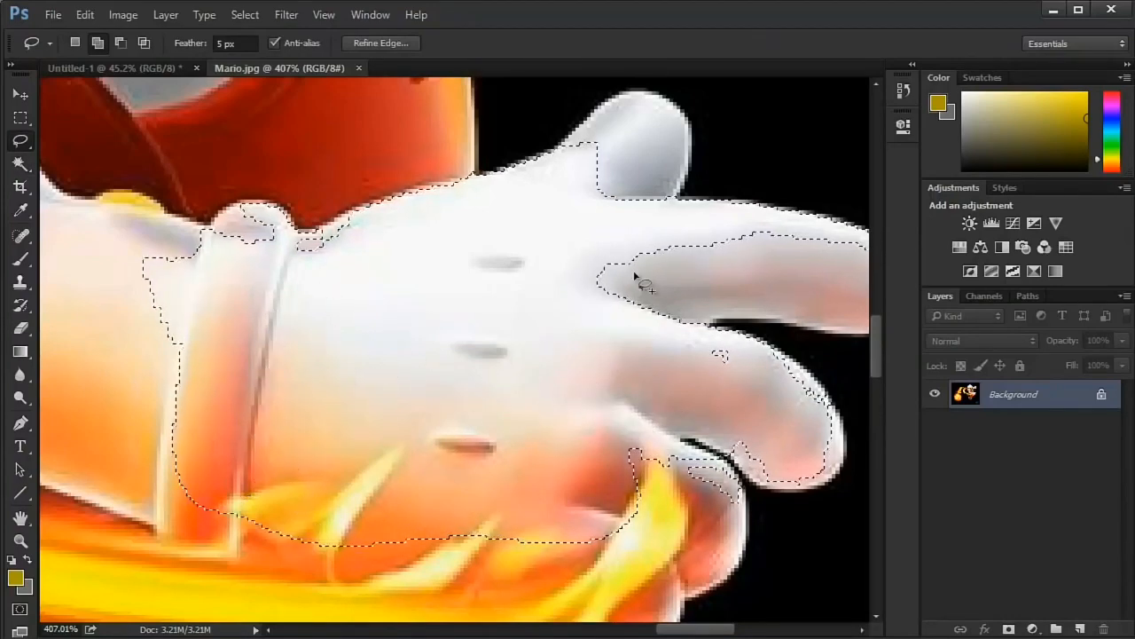
- Lasso around the index finger's base and shaded middle to add them to the glove selection
mouse_move(644, 228)
mouse_down()
mouse_move(650, 344)
mouse_move(501, 282)
mouse_up()
drag(578, 240, 659, 338)
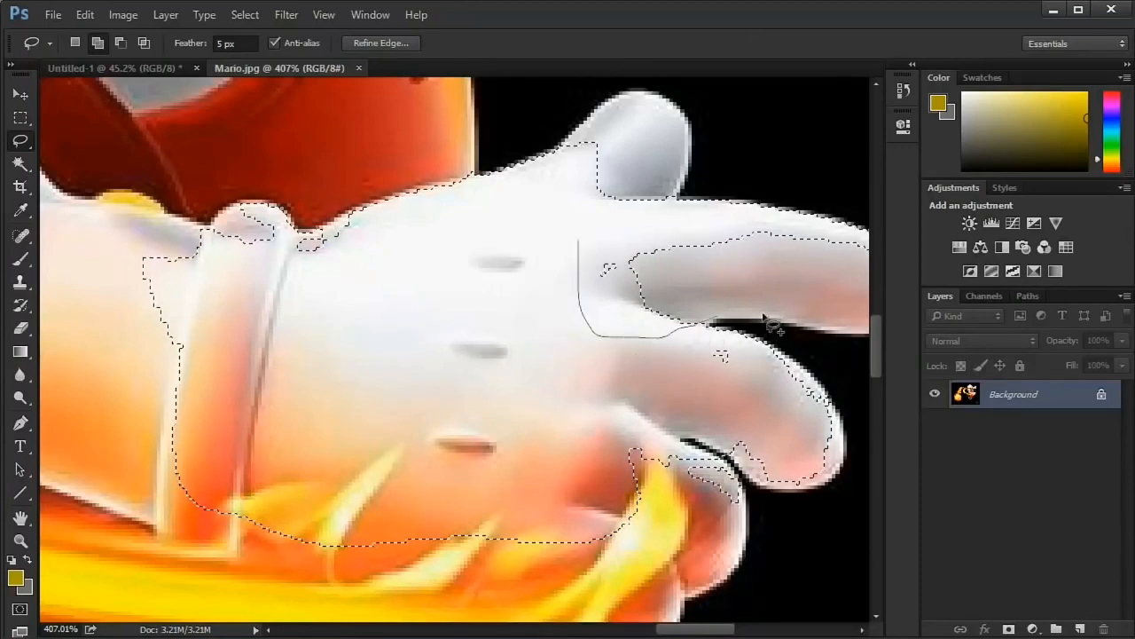
mouse_move(765, 315)
mouse_down()
mouse_move(635, 225)
mouse_move(459, 248)
mouse_up()
- Examine the glove selection along the fingers, thumb, cuff and the flames below the hand
drag(592, 289, 325, 307)
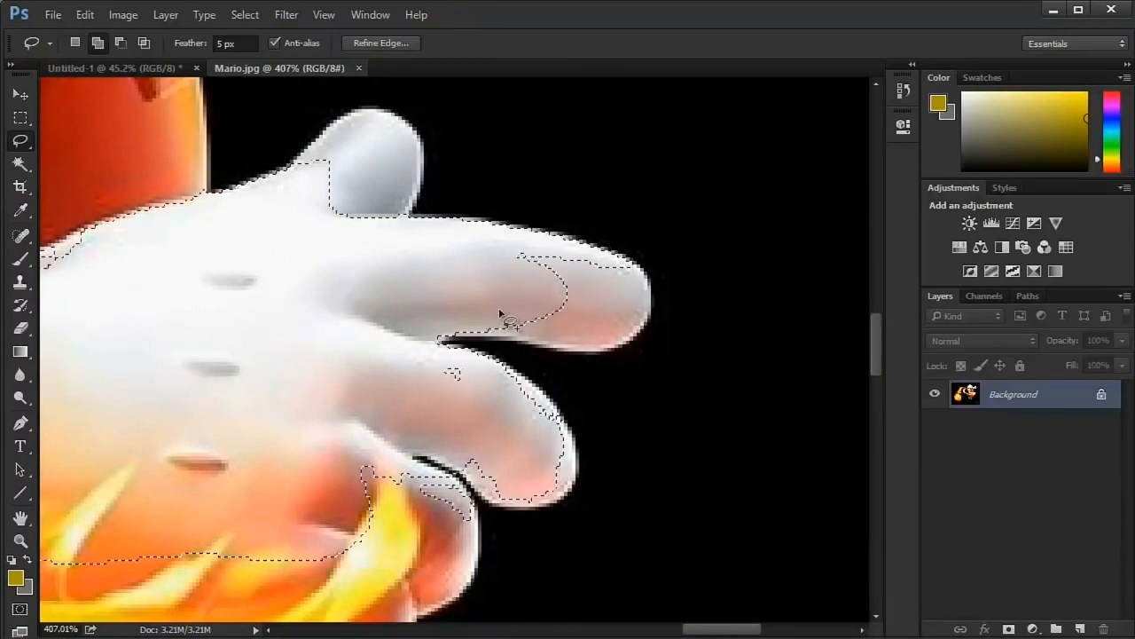
scroll(499, 312, up, 5)
scroll(499, 312, down, 4)
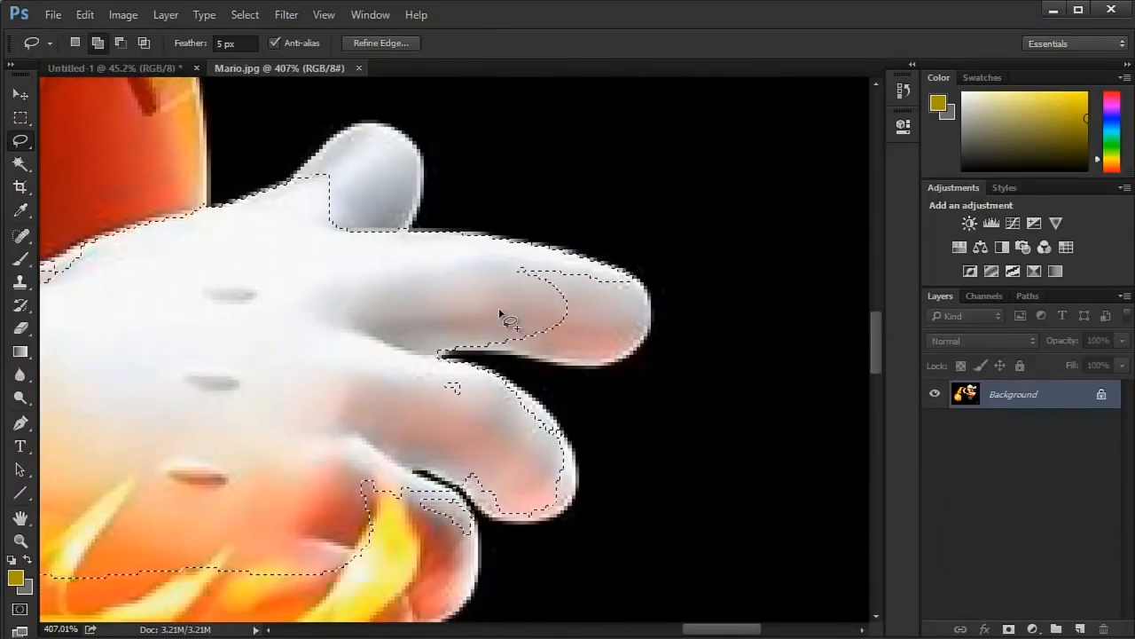
scroll(499, 313, left, 3)
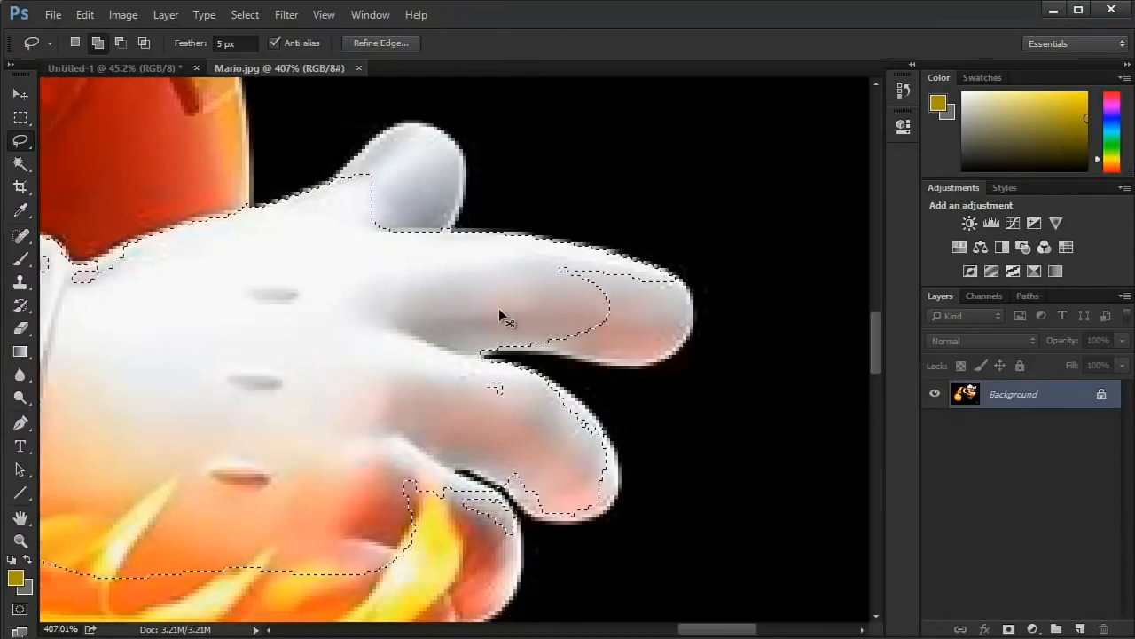
scroll(500, 312, right, 1)
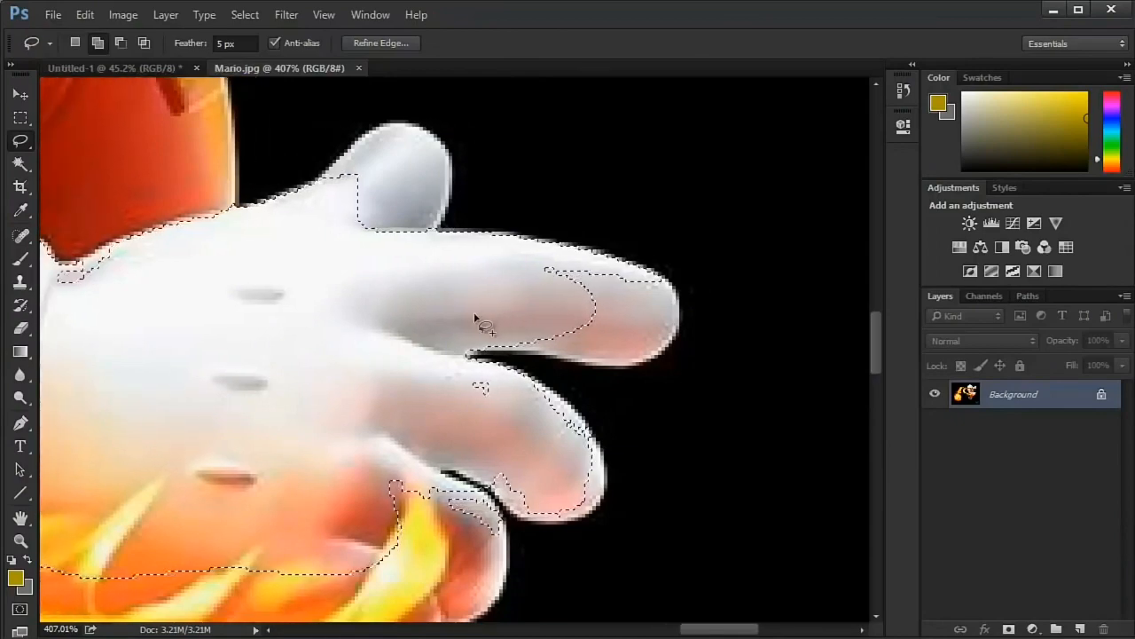
click(21, 522)
drag(183, 456, 502, 338)
drag(690, 216, 281, 471)
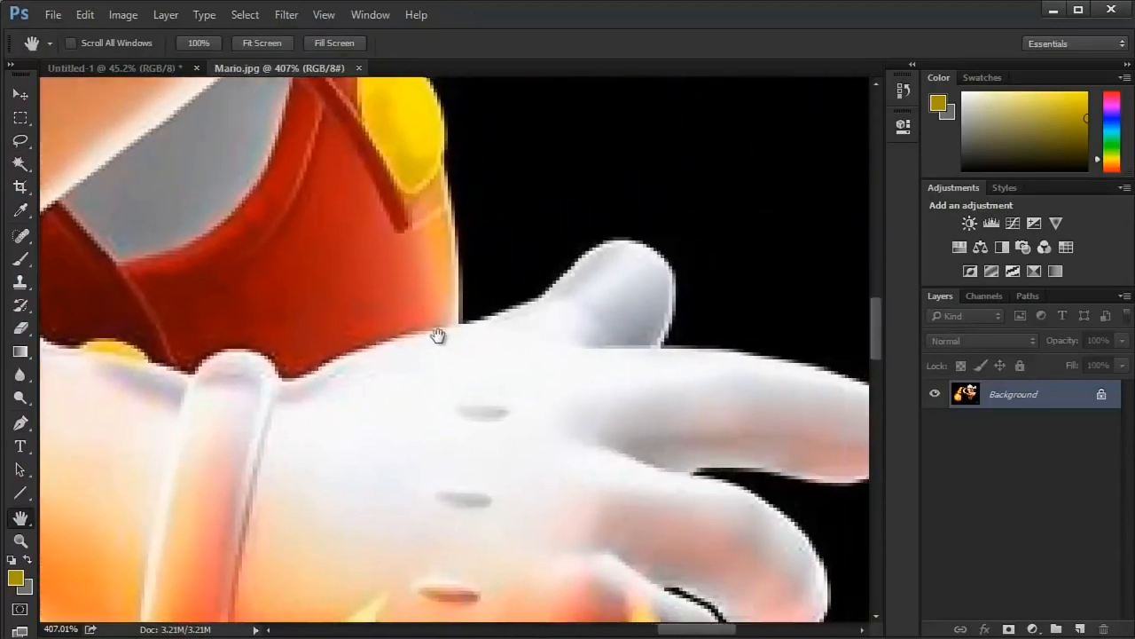
scroll(438, 335, down, 3)
click(22, 141)
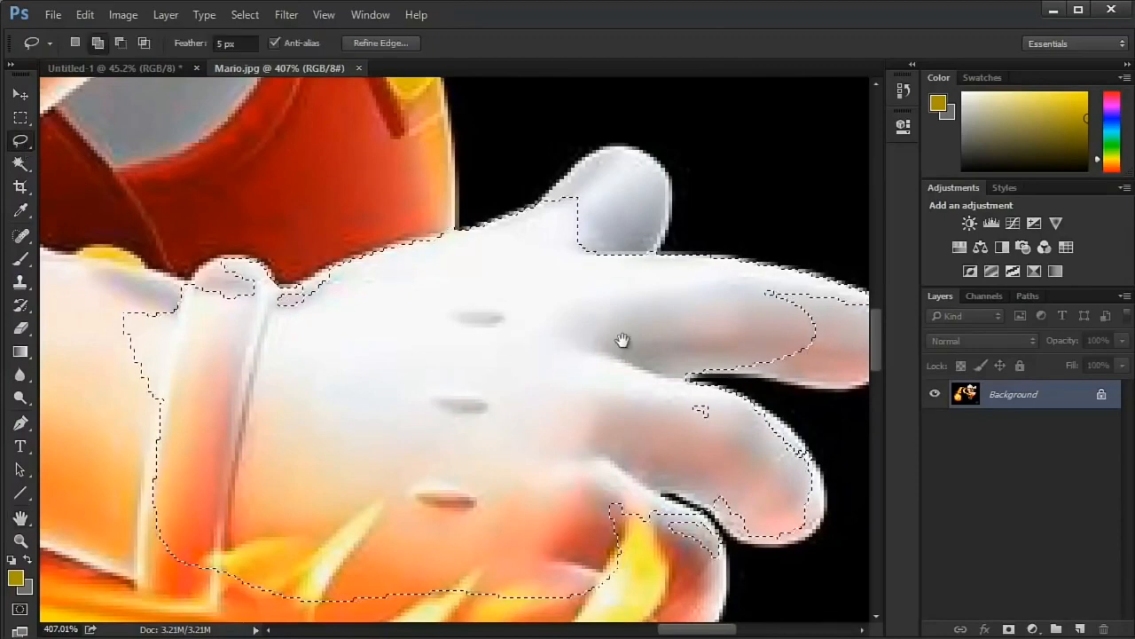
drag(509, 332, 89, 80)
drag(181, 254, 476, 336)
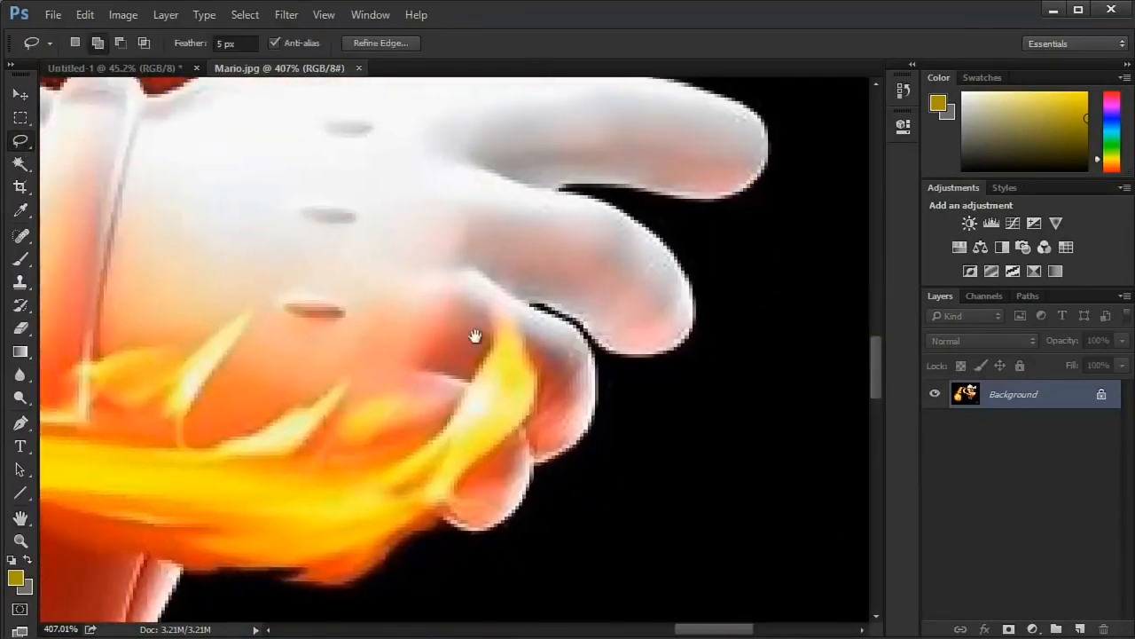
scroll(475, 337, up, 5)
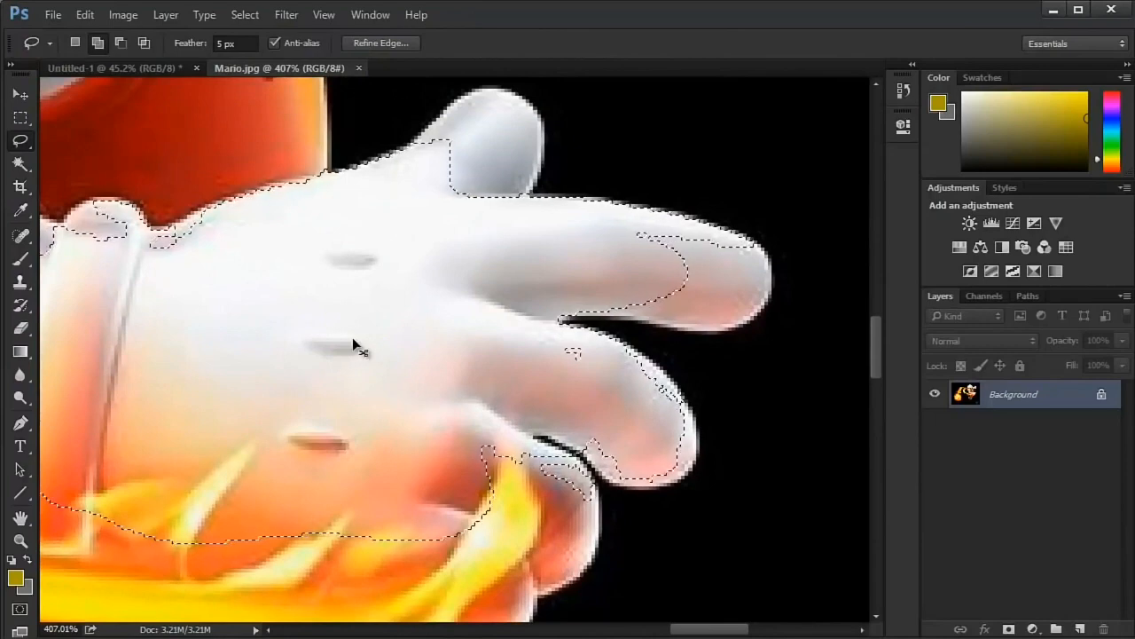
- Apply a Black & White adjustment with default settings to the selected glove and inspect the hand up close
key(ctrl+0)
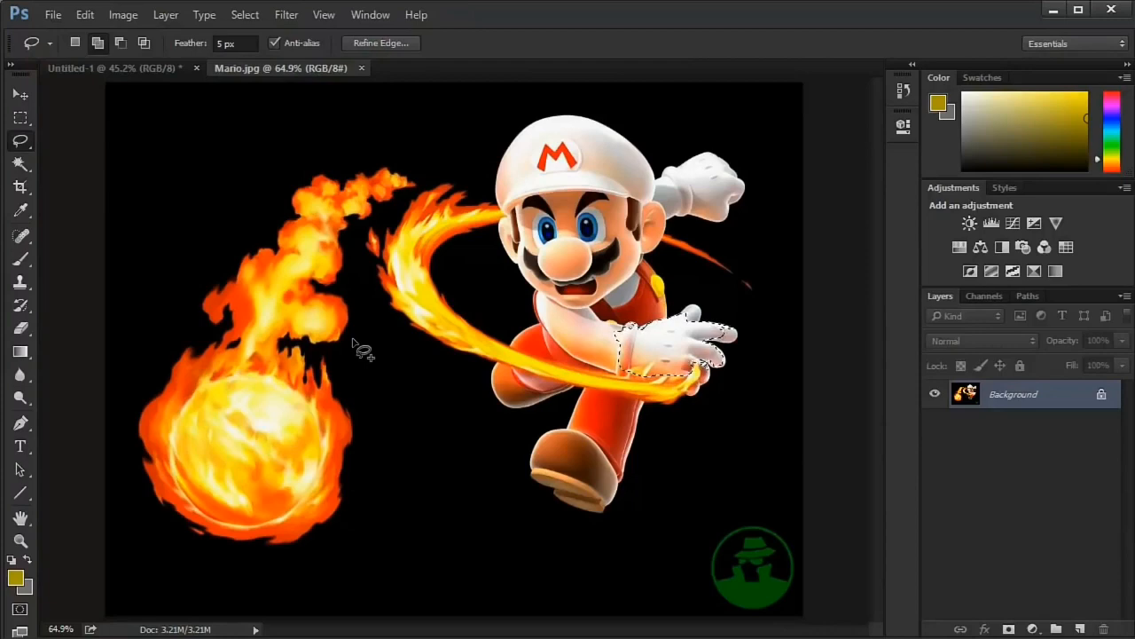
click(1005, 248)
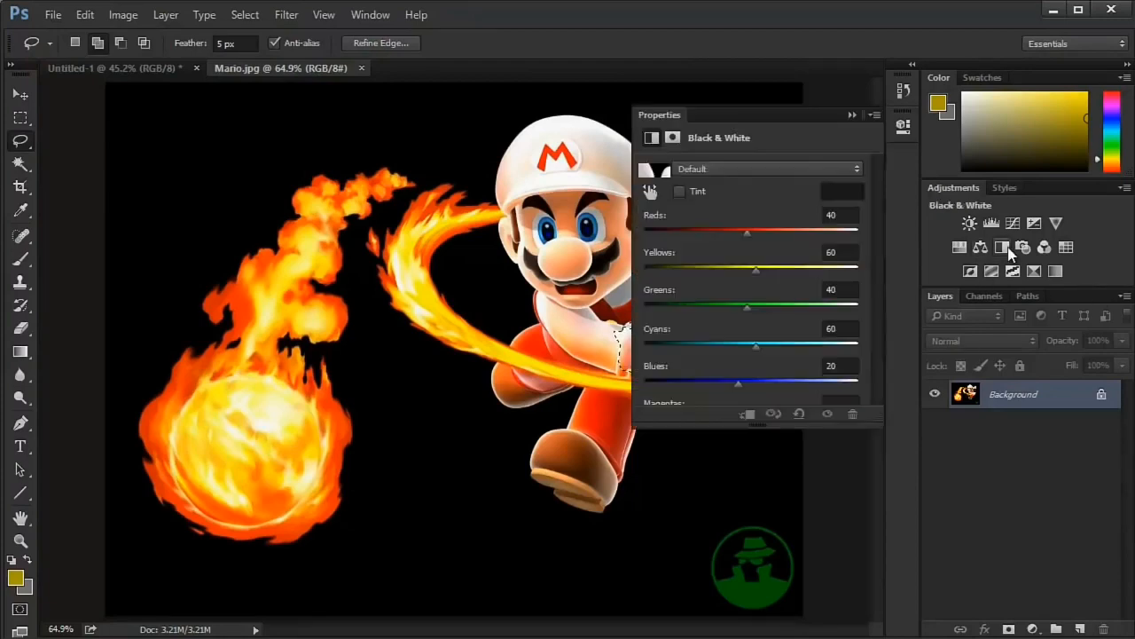
click(903, 128)
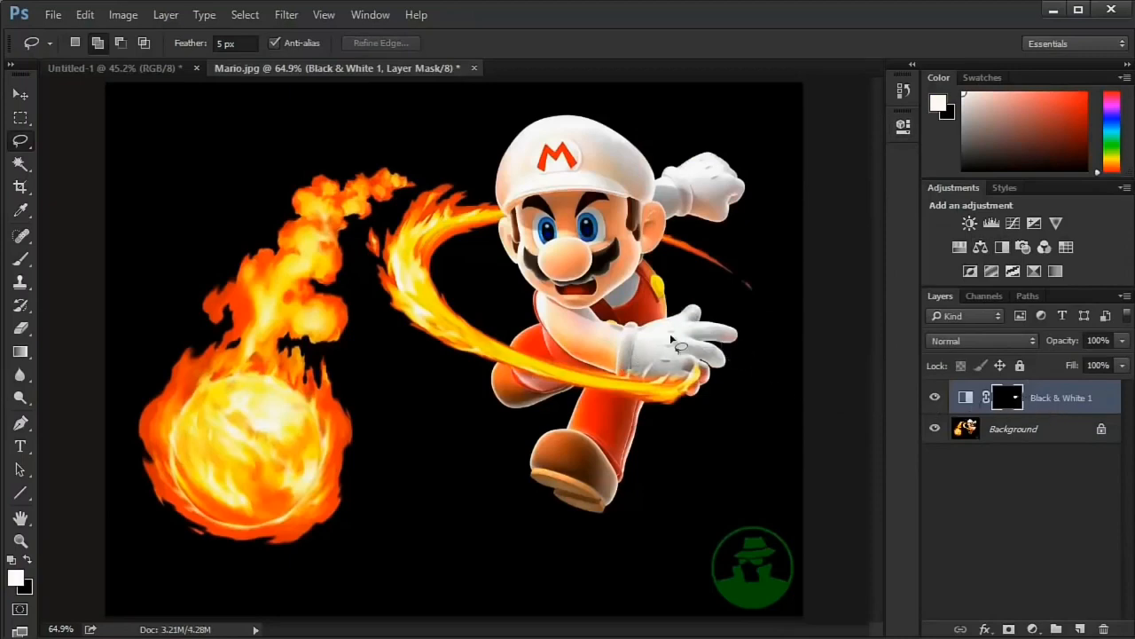
scroll(710, 362, up, 10)
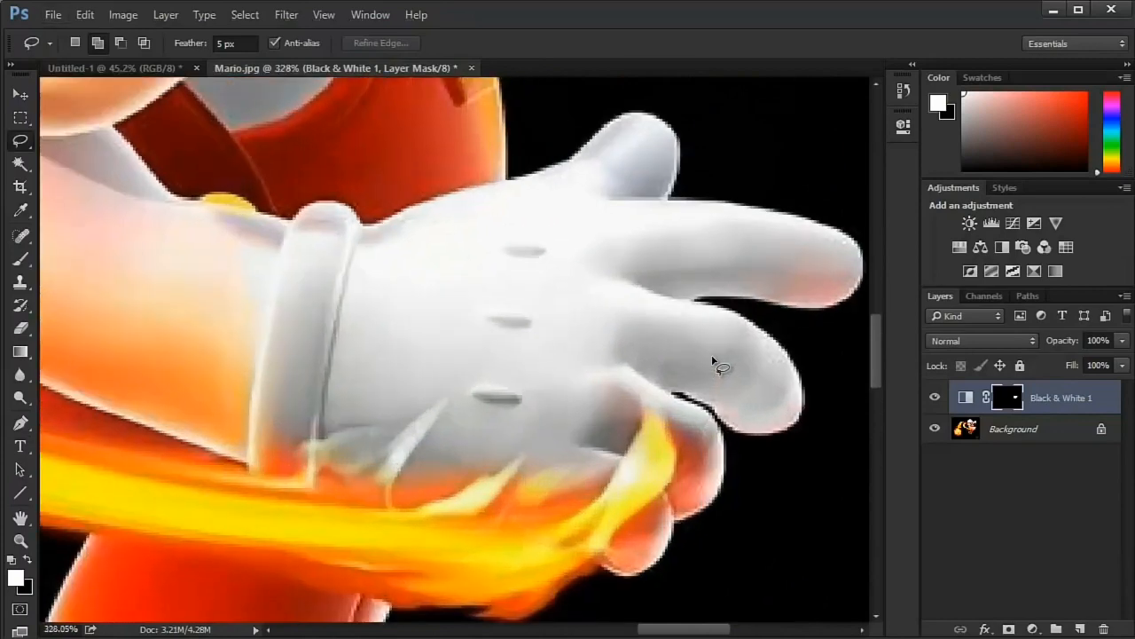
scroll(568, 395, down, 10)
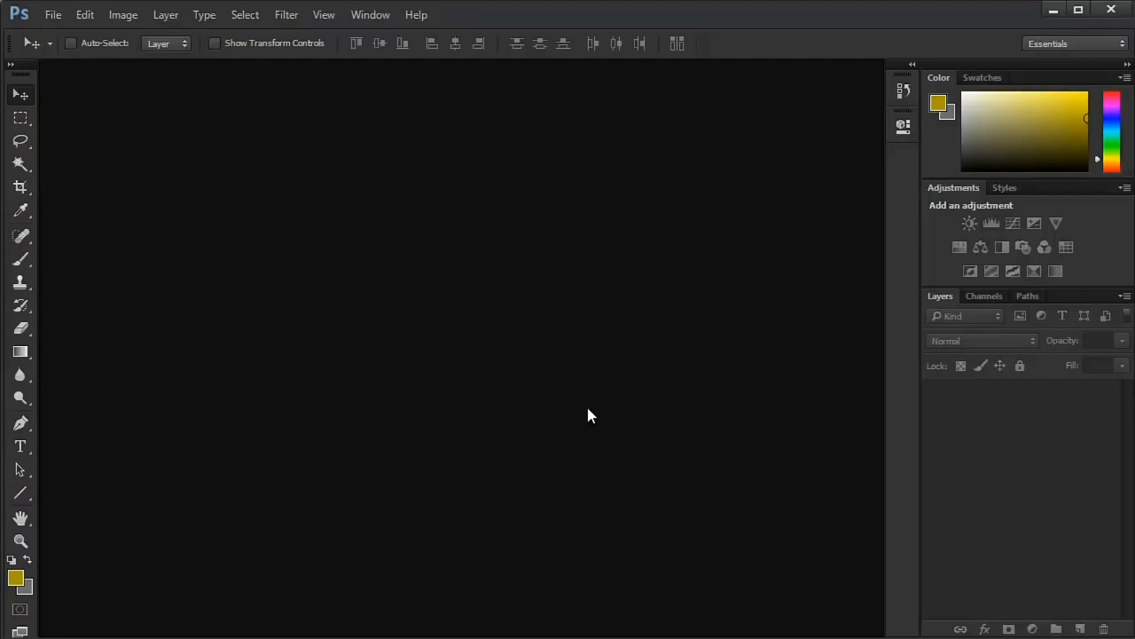
- Create a new document named Example with the preset red background, and close it
key(ctrl+n)
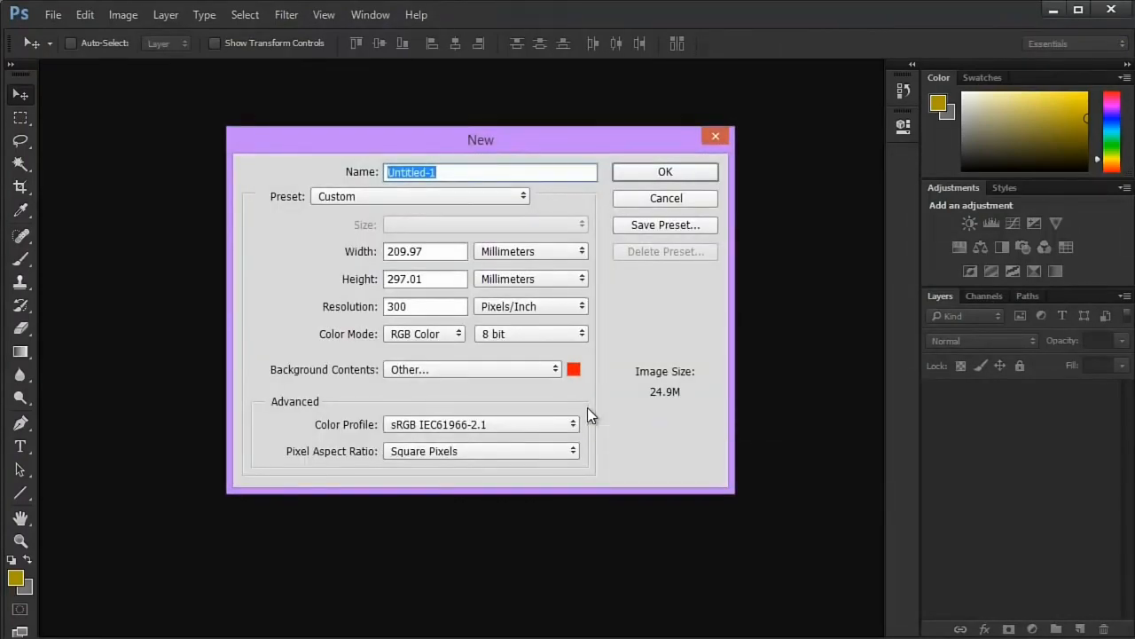
text(Example)
key(Return)
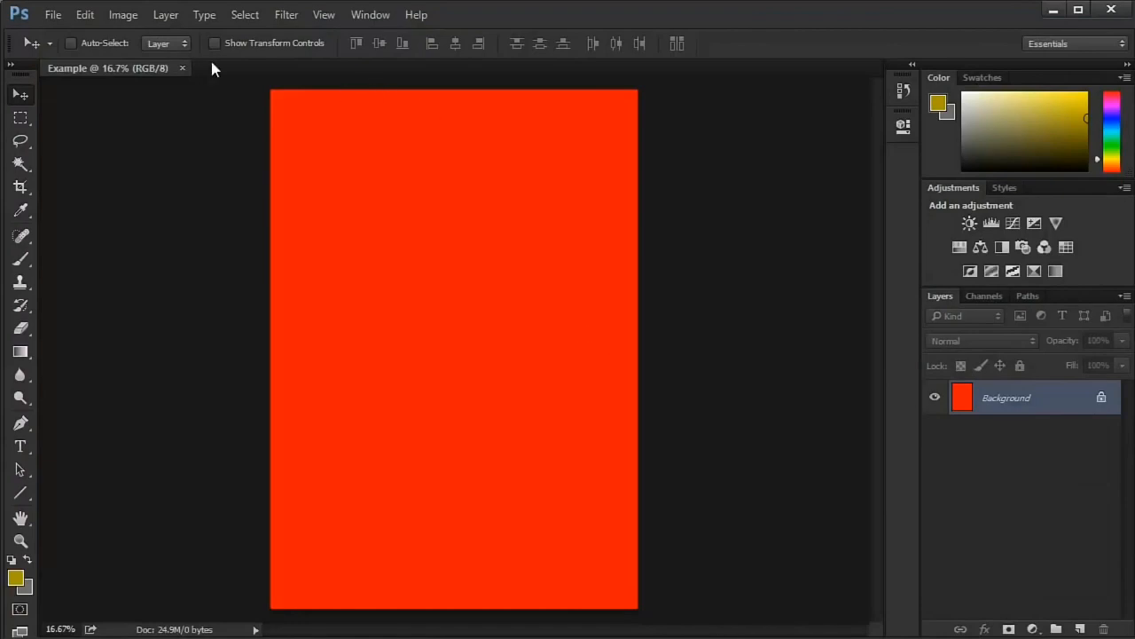
click(182, 68)
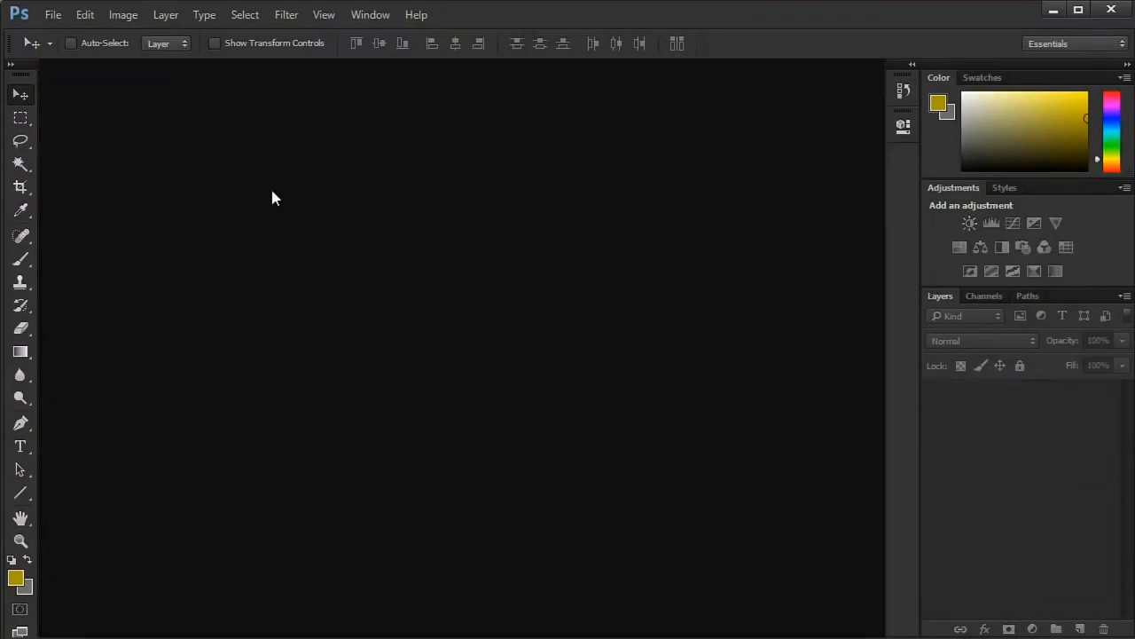
- Create a new document named Wx with the custom background colour set to white (ffffff)
key(ctrl+n)
click(575, 371)
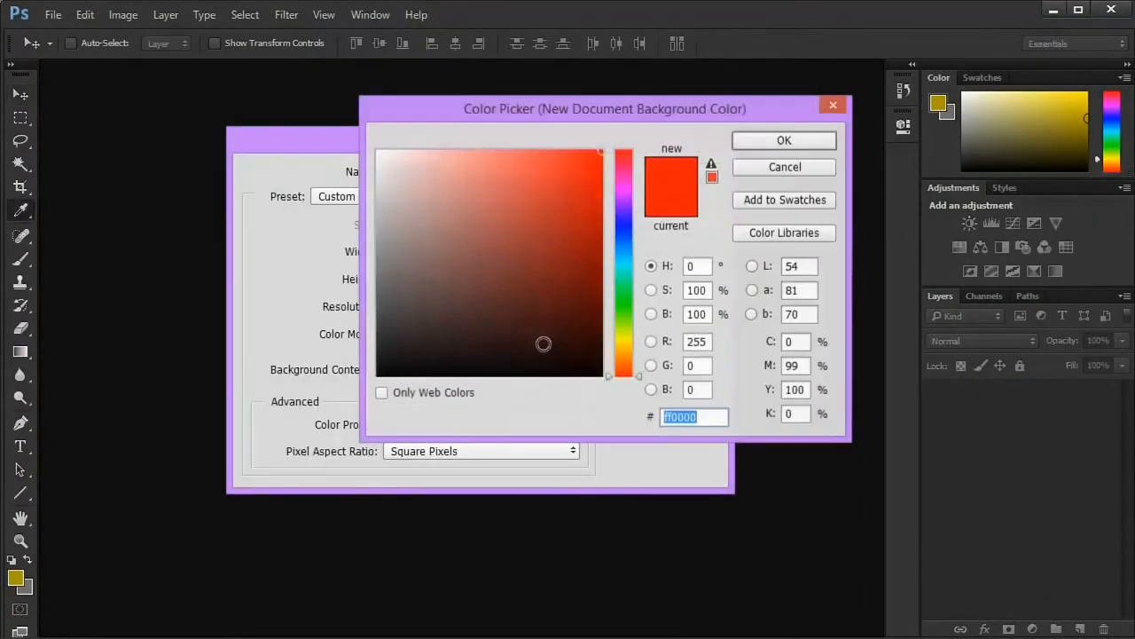
text(ffffff)
click(768, 145)
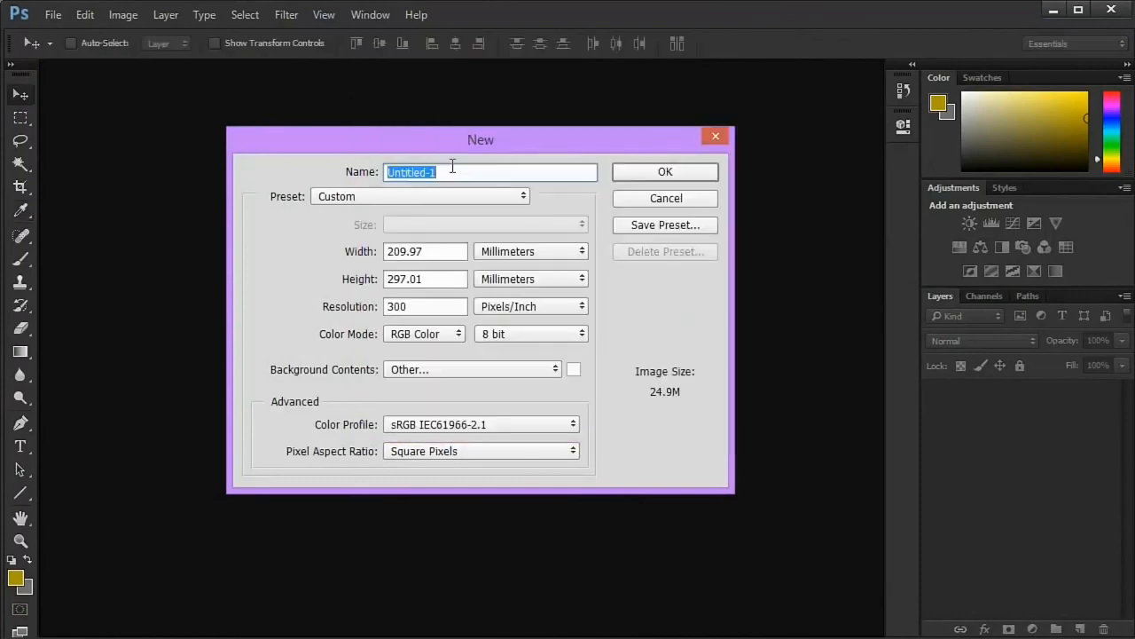
click(453, 169)
text(Wx)
key(Return)
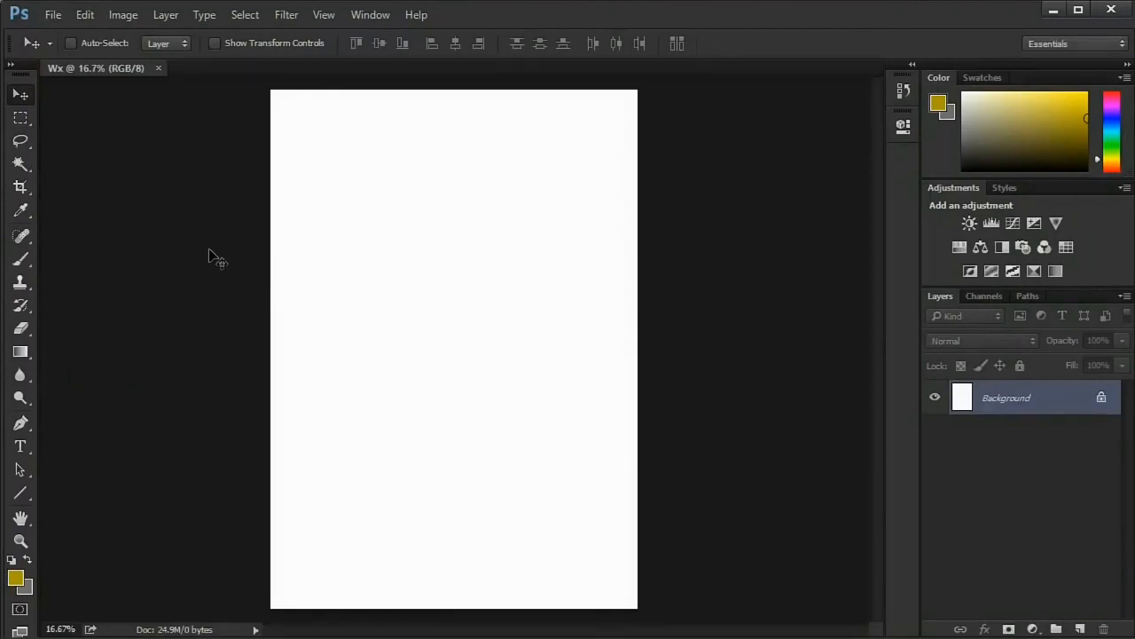
- Activate the Brush tool, choose the hard round 100 px brush at 100% hardness, and browse the other brush presets
key(b)
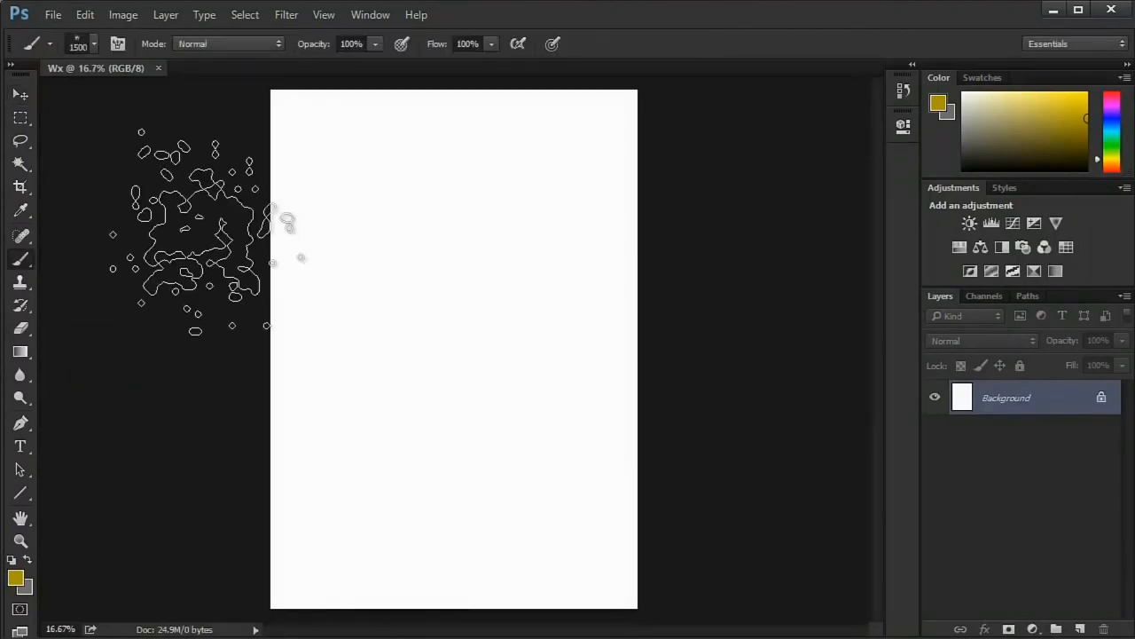
click(93, 43)
click(97, 182)
scroll(143, 241, up, 4)
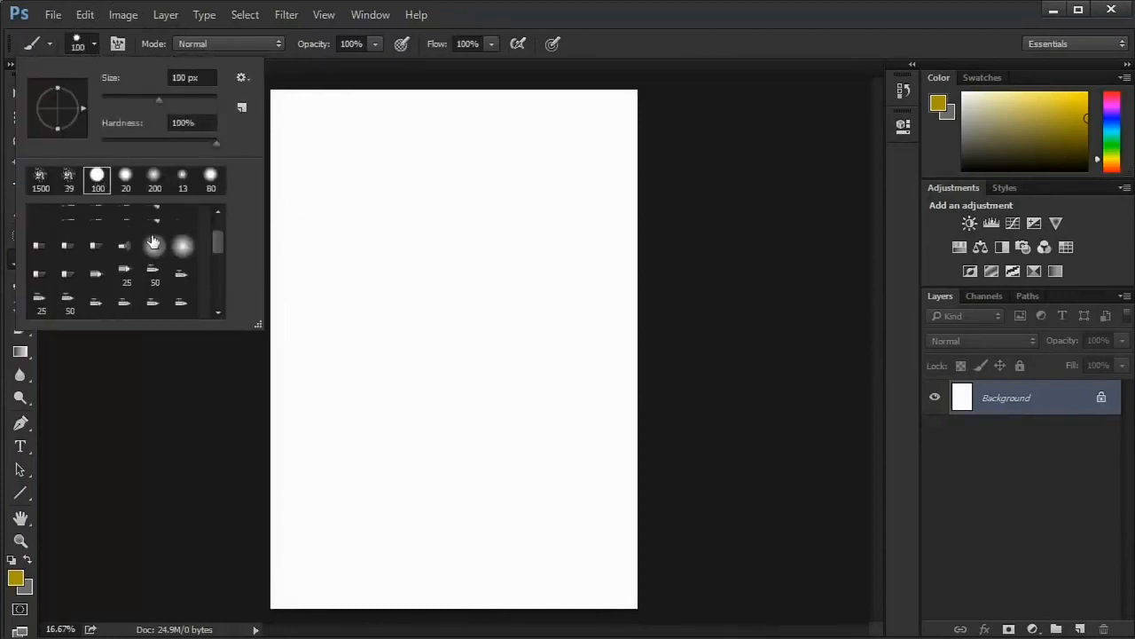
- Choose the soft round brush preset, raise its hardness, and set its size to 85 px
click(41, 219)
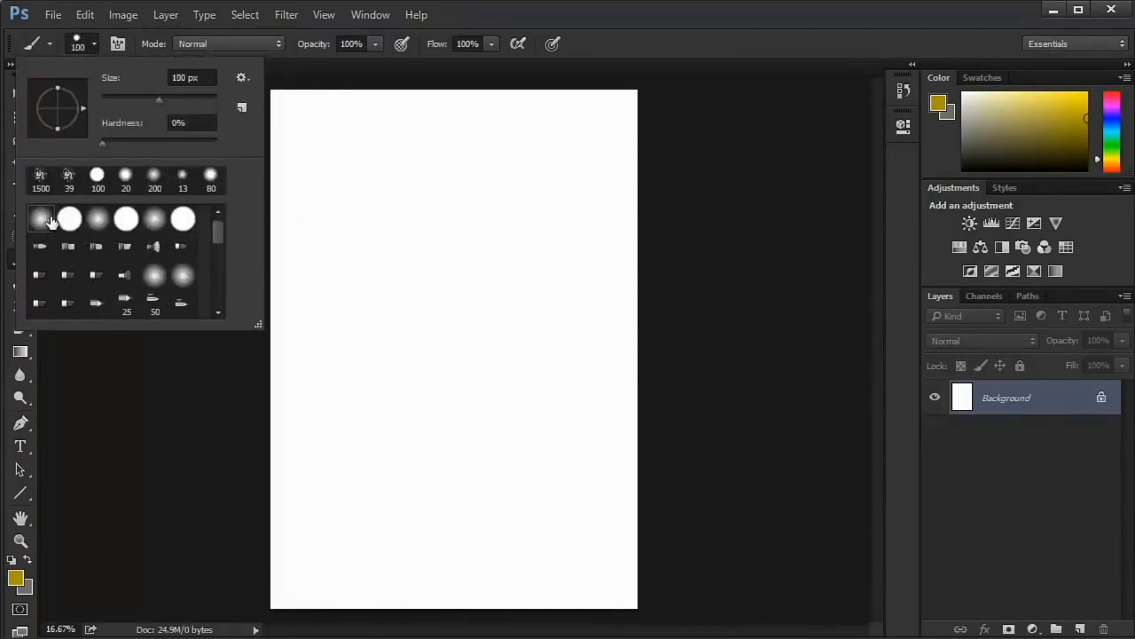
drag(102, 142, 310, 129)
click(151, 98)
click(284, 130)
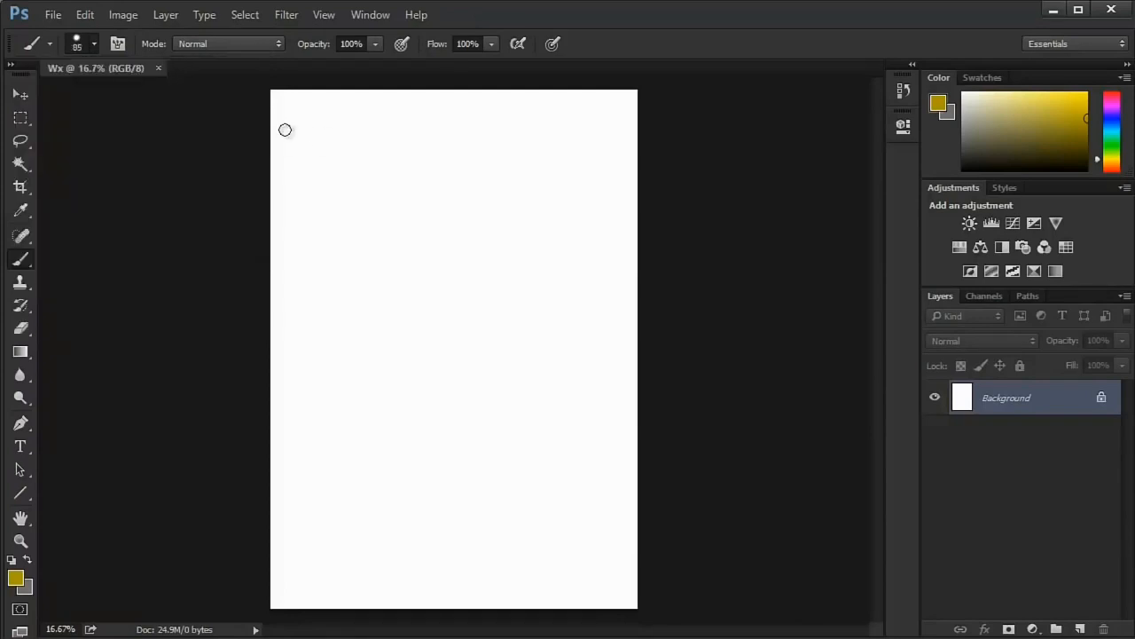
- Test the brush with a single dab and a looping dark yellow stroke on the upper canvas, undoing each one
click(284, 130)
key(ctrl+z)
mouse_move(372, 189)
mouse_down()
mouse_move(346, 262)
mouse_move(454, 211)
mouse_up()
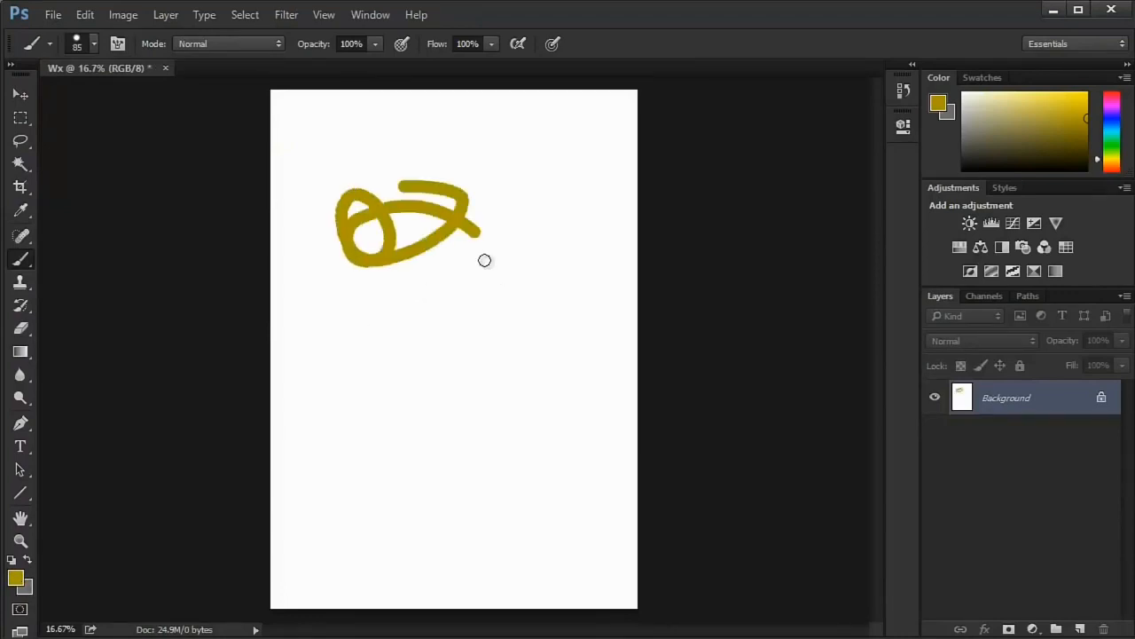
key(ctrl+z)
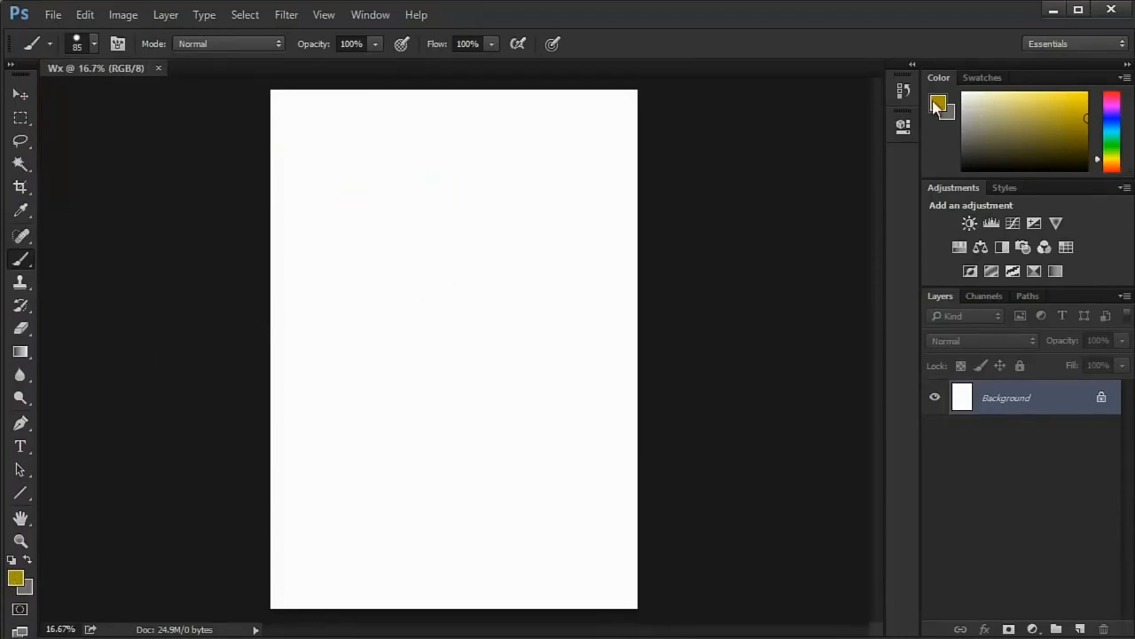
- Pick a brighter yellow foreground colour, and try out other shades for it in the Color Picker
drag(1007, 87, 1063, 115)
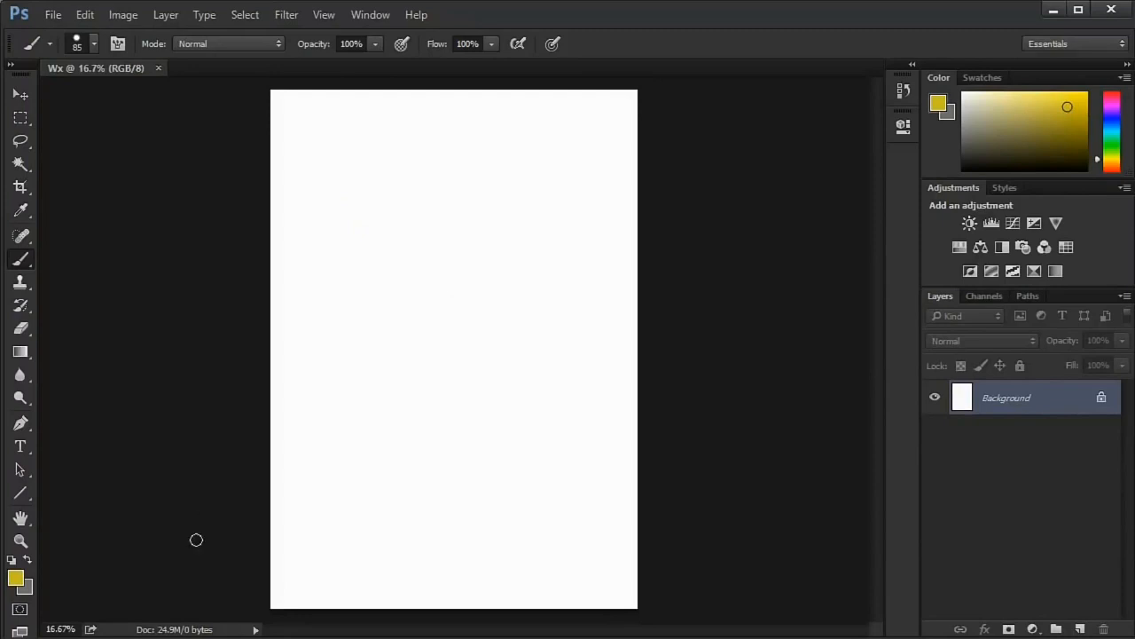
click(15, 578)
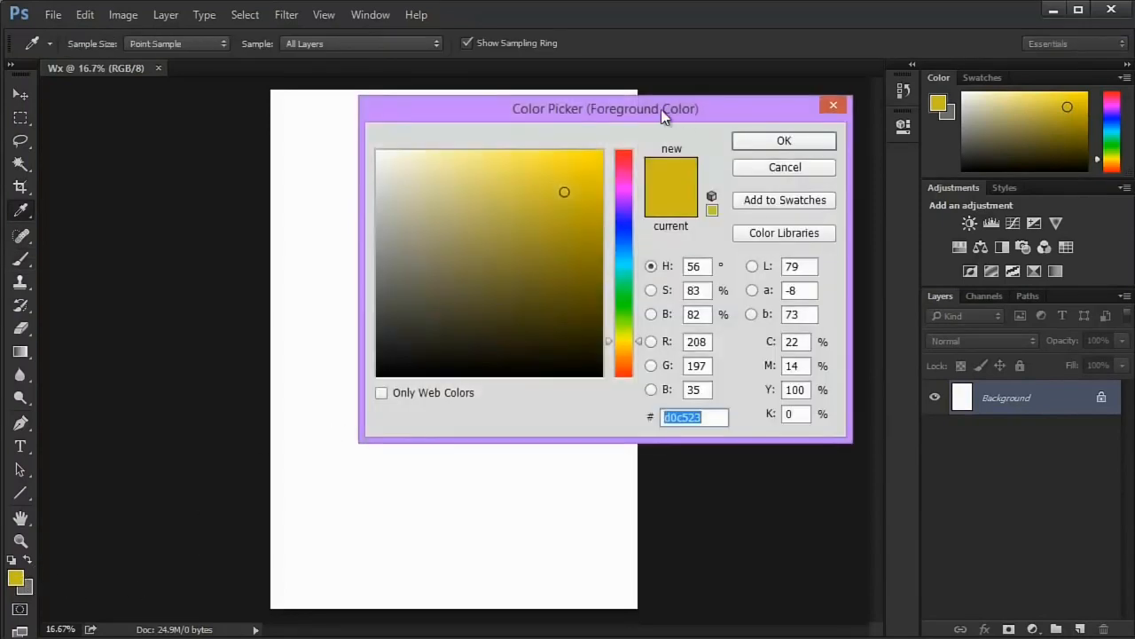
drag(662, 110, 855, 90)
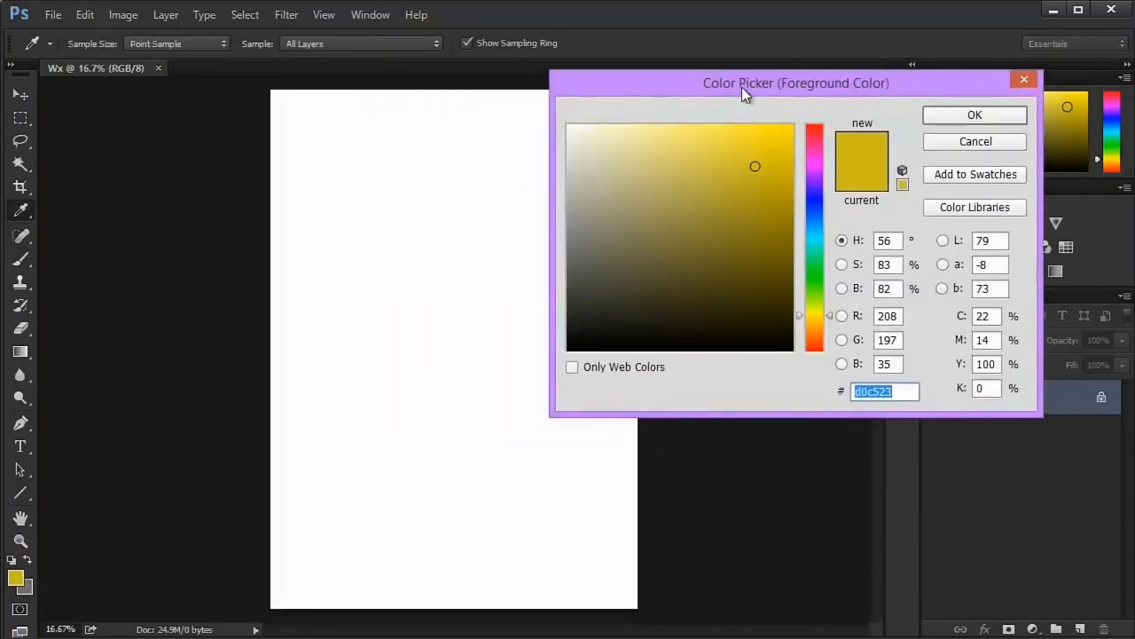
mouse_move(743, 196)
mouse_down()
mouse_move(755, 184)
mouse_move(812, 242)
mouse_up()
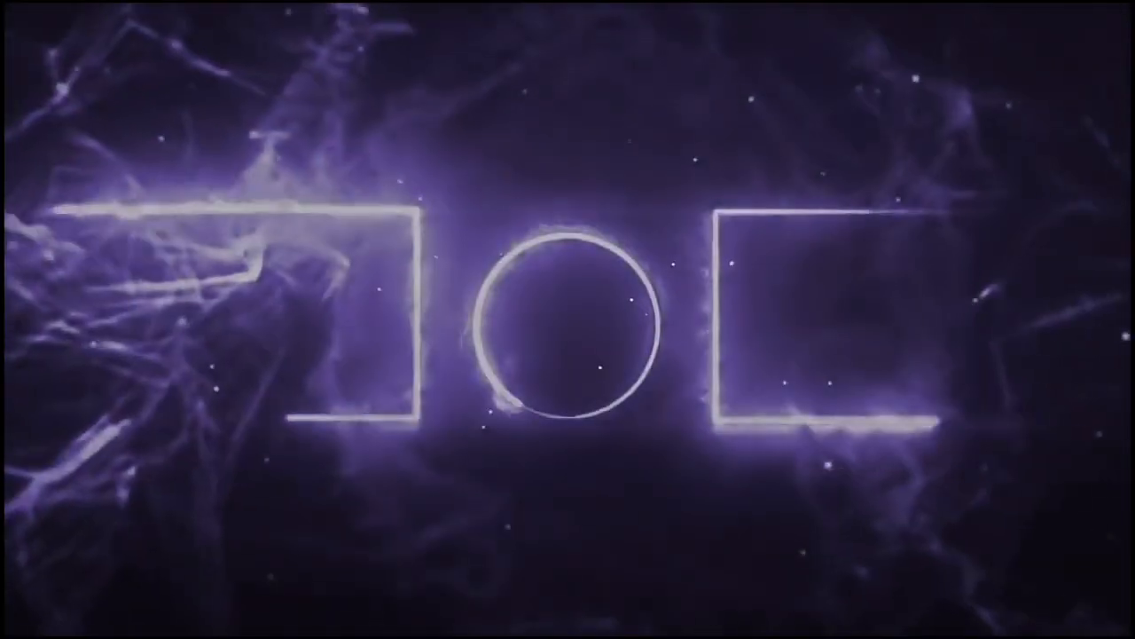